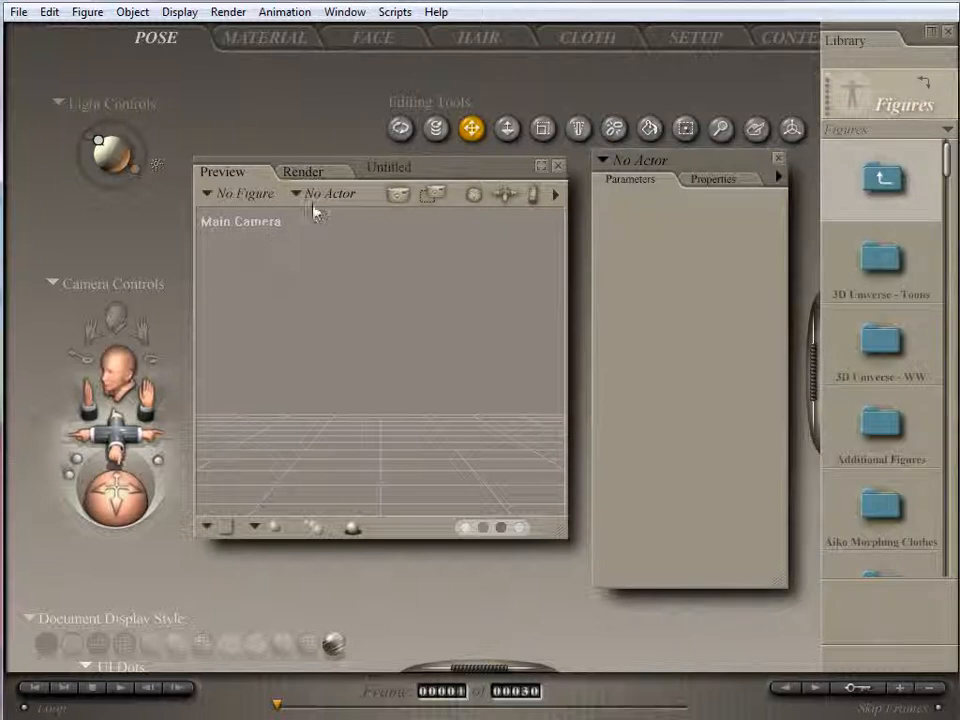
Load the Toon Croc figure from the 3D Universe - Toons library folder into the scene.
left_click(889, 261)
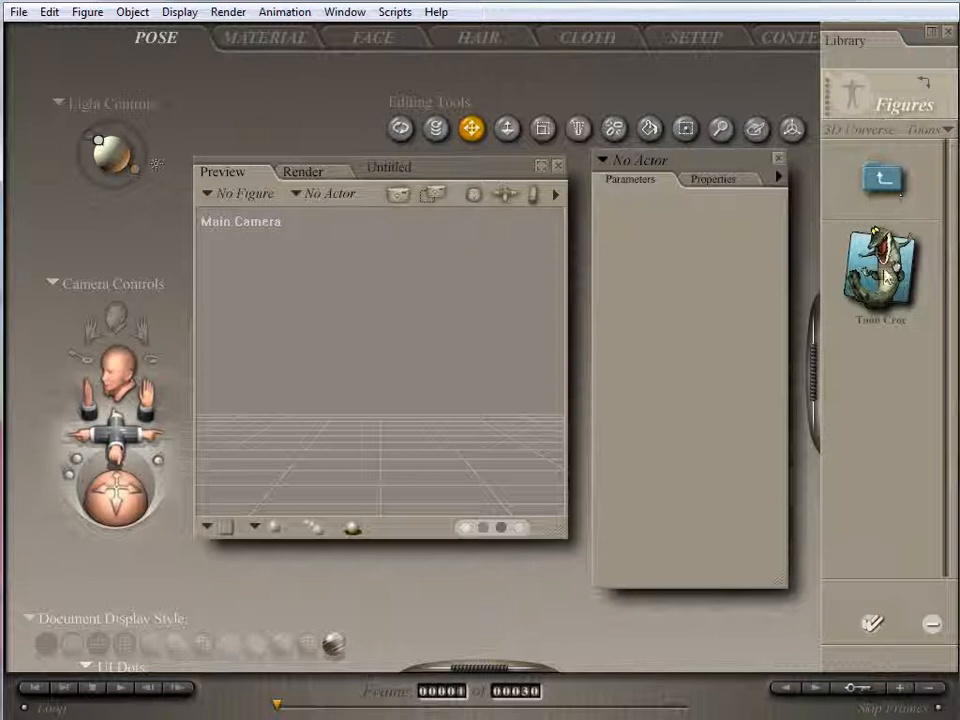
left_click_drag(880, 268, 477, 311)
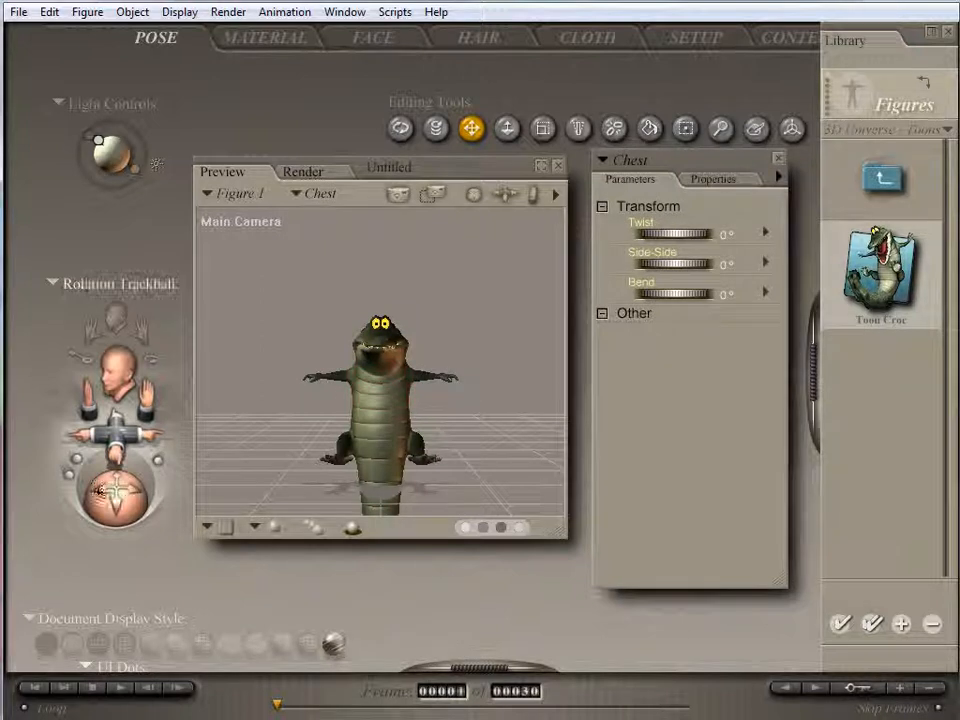
Lay the crocodile's body horizontally by setting the hip's yRotate to 3° and xRotate to 87°.
left_click_drag(117, 497, 150, 497)
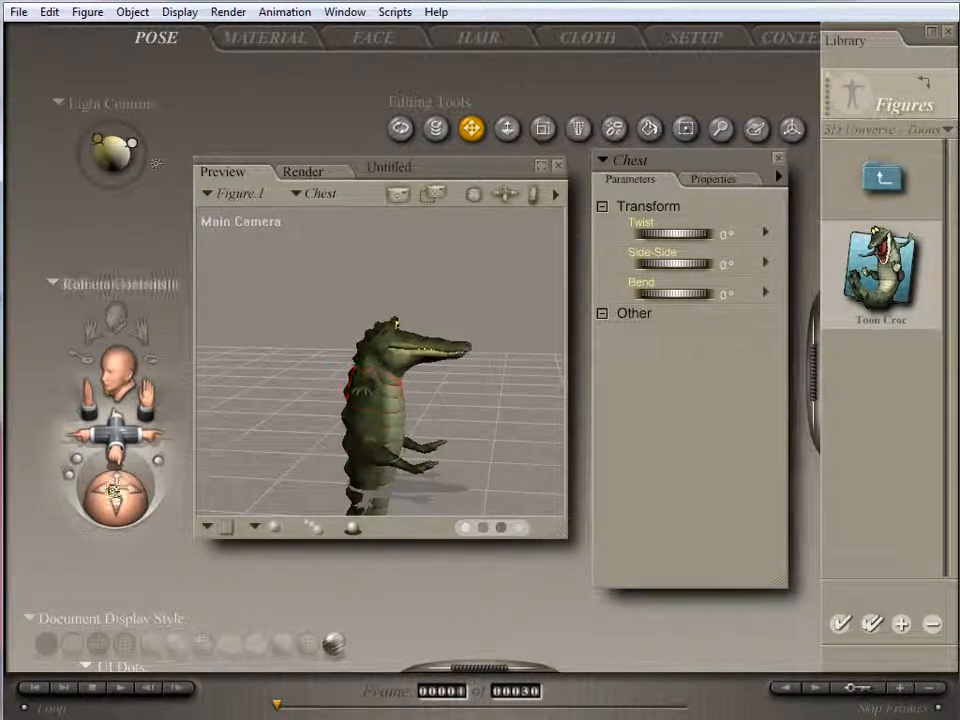
left_click(402, 441)
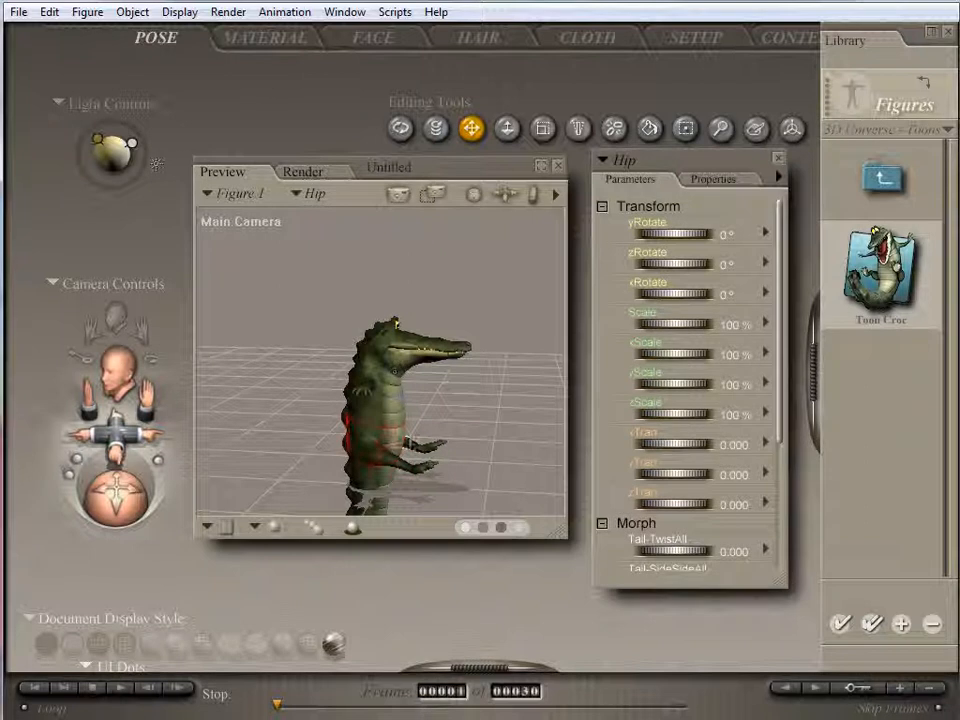
mouse_move(678, 236)
left_mouse_down()
mouse_move(700, 236)
mouse_move(688, 237)
left_mouse_up()
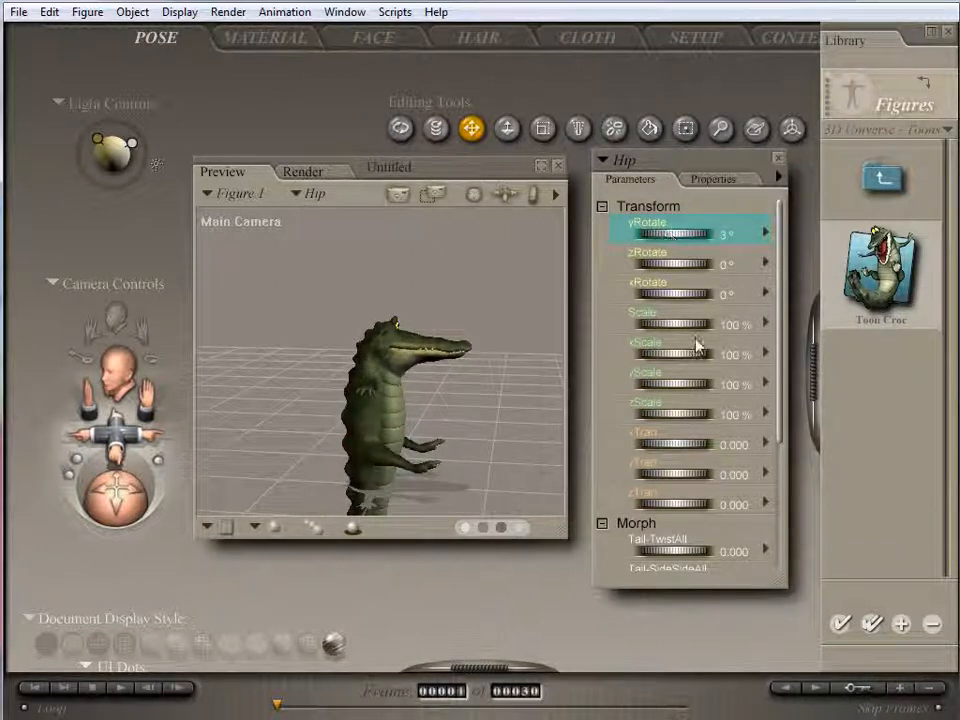
left_click_drag(668, 296, 770, 296)
left_click_drag(708, 296, 754, 296)
Pose the head with Twist -9°, Side-Side -13° and Bend about -81°, and bend the chest to about -13°.
left_click_drag(117, 495, 141, 495)
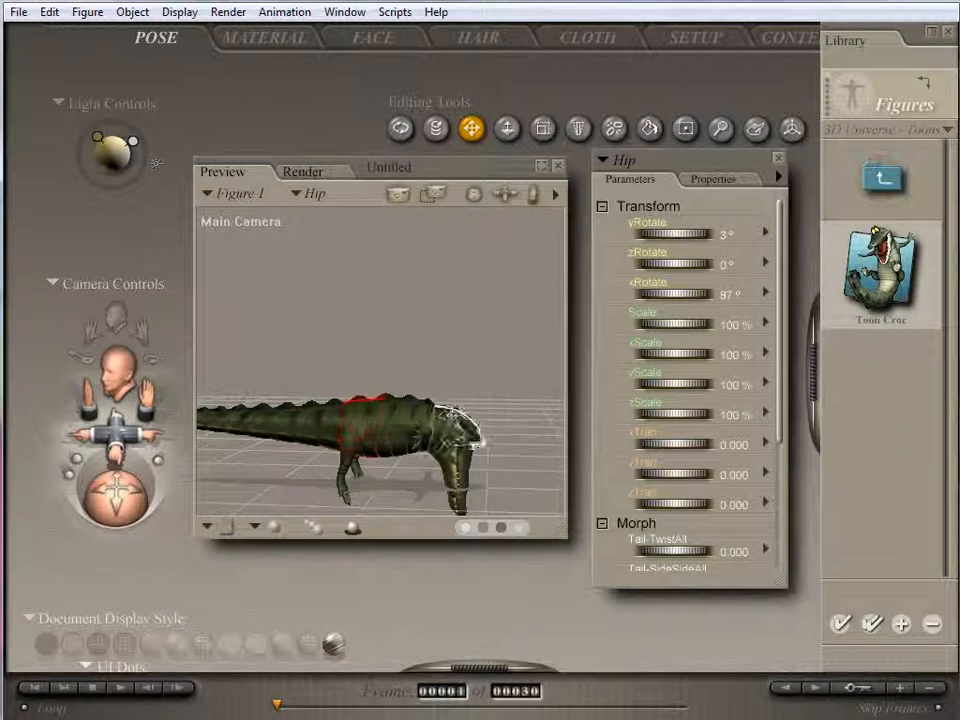
left_click(467, 438)
left_click_drag(679, 239, 666, 295)
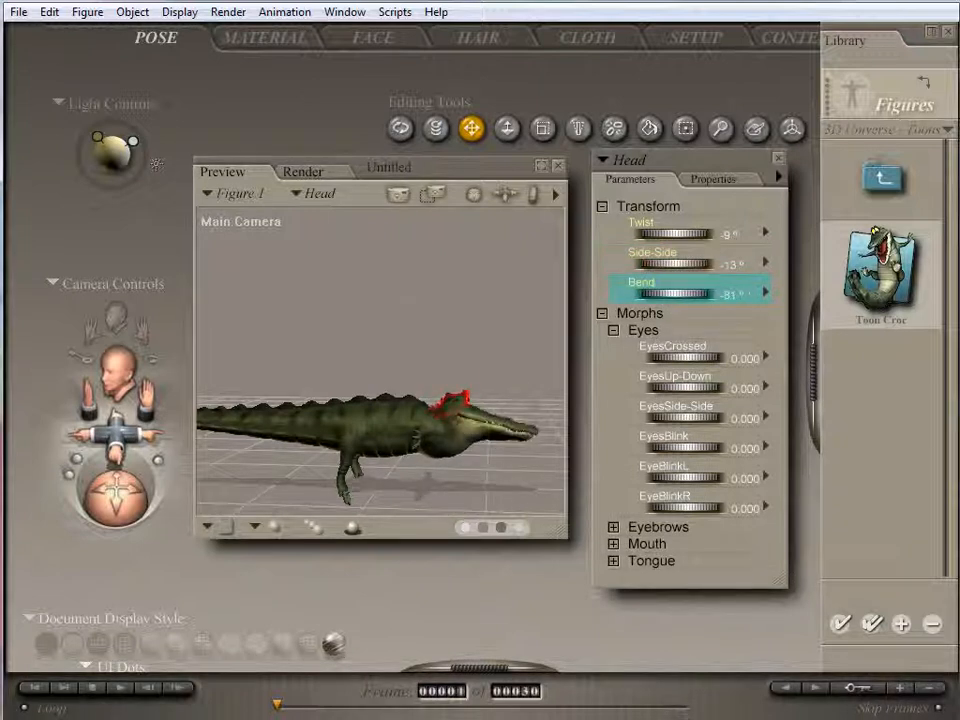
left_click(409, 430)
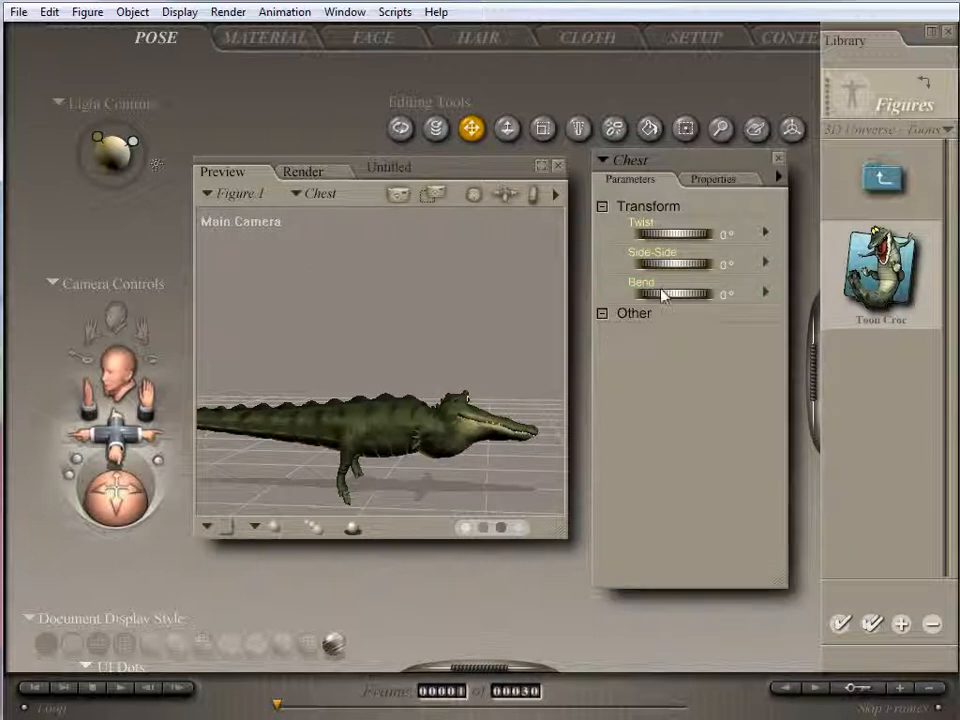
left_click_drag(680, 298, 662, 298)
Pose the right shoulder with Fwd-Back 60° and Up-Down 21° to bring the right front leg down.
left_click_drag(118, 495, 98, 512)
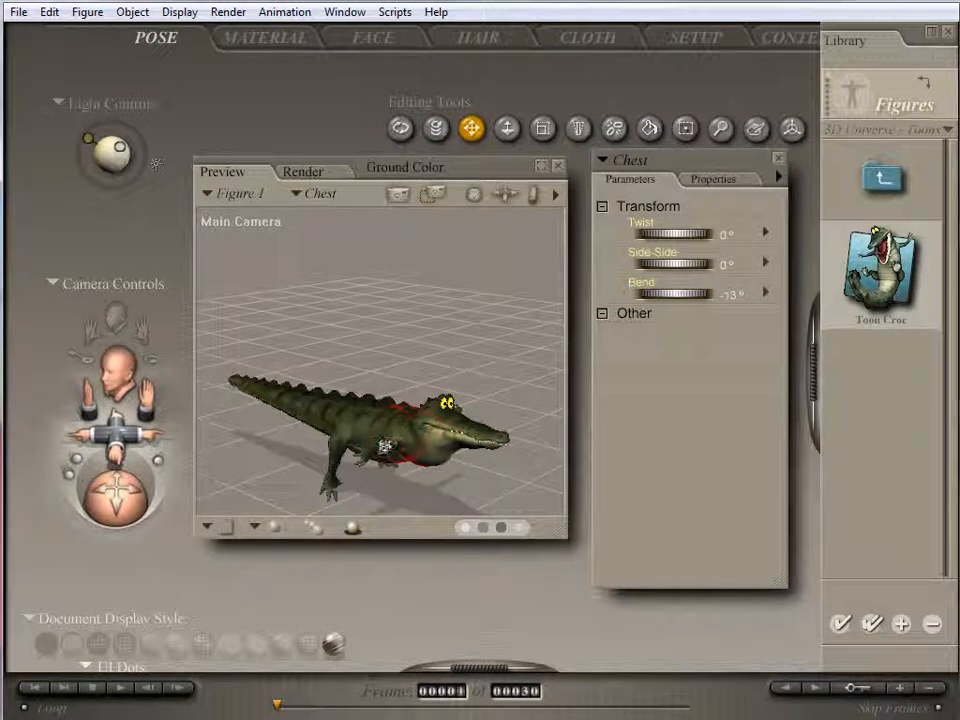
left_click(388, 447)
left_click_drag(115, 501, 146, 512)
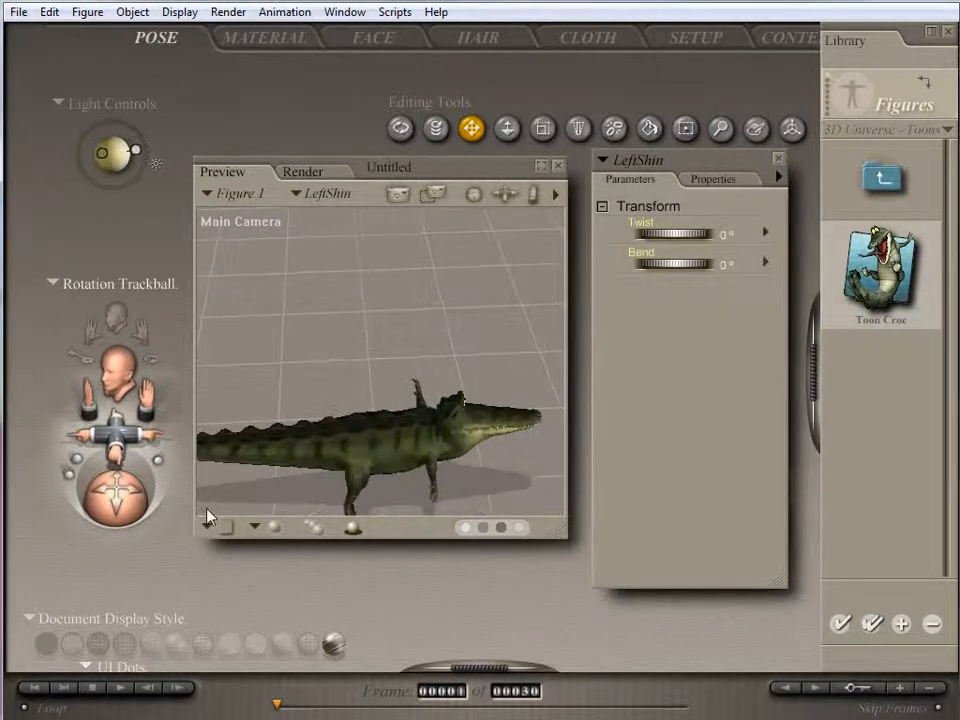
left_click(430, 463)
left_click_drag(665, 293, 719, 265)
Pose the left shoulder with Fwd-Back -62° and Up-Down 7° to match the right front leg.
left_click_drag(132, 491, 114, 497)
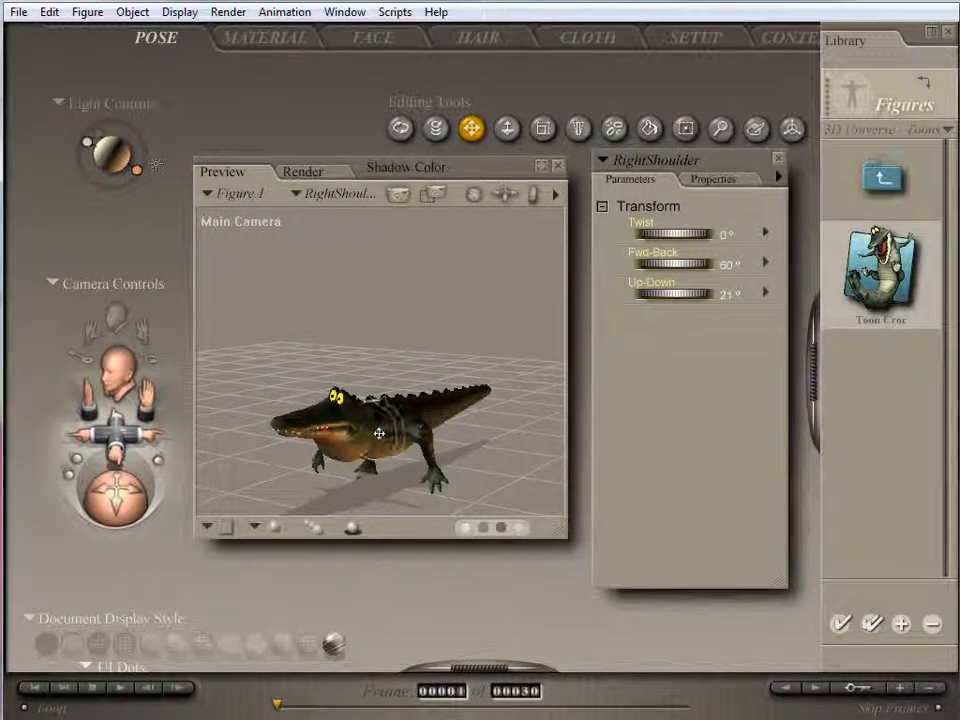
left_click(380, 432)
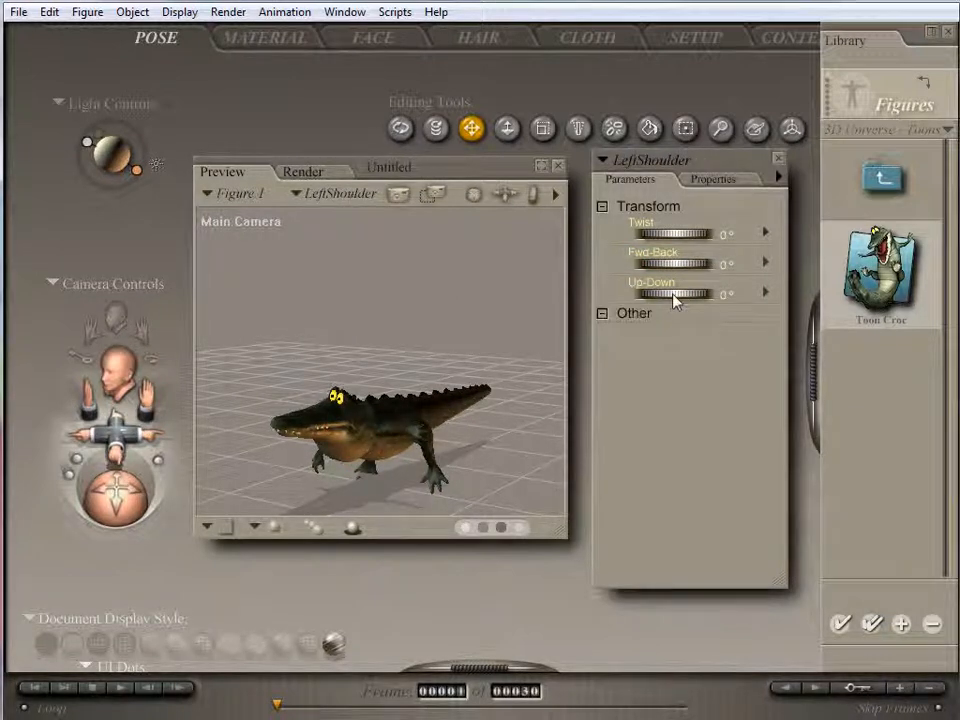
left_click_drag(673, 299, 541, 400)
Curl the end of the tail sideways, setting Side-Side to 21° on Tail09 and 23° on Tail07.
left_click_drag(116, 499, 258, 432)
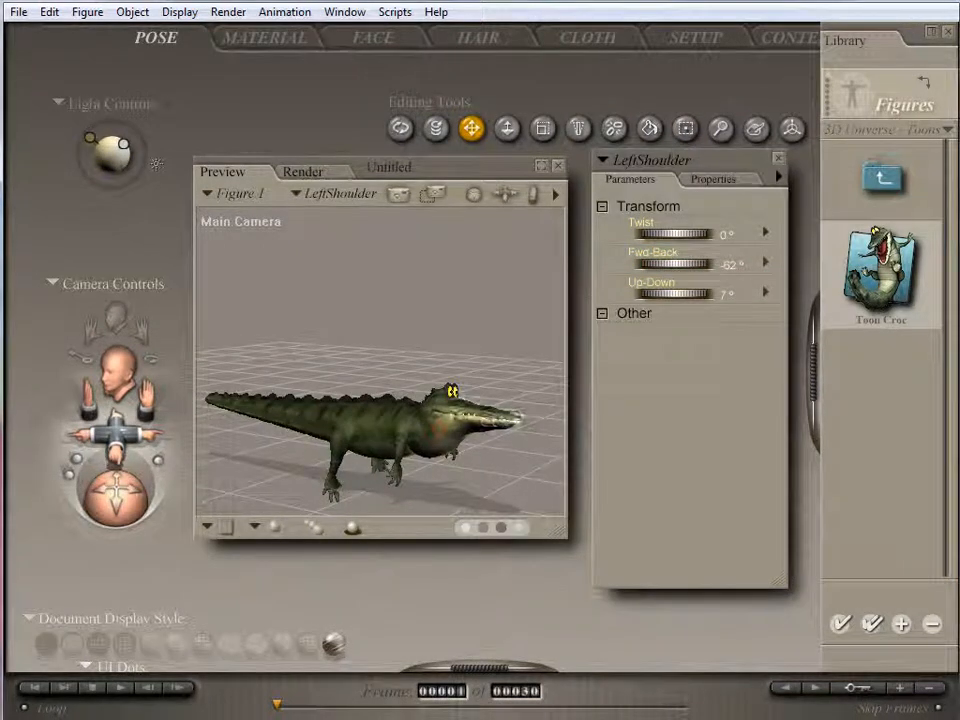
left_click_drag(116, 503, 75, 570)
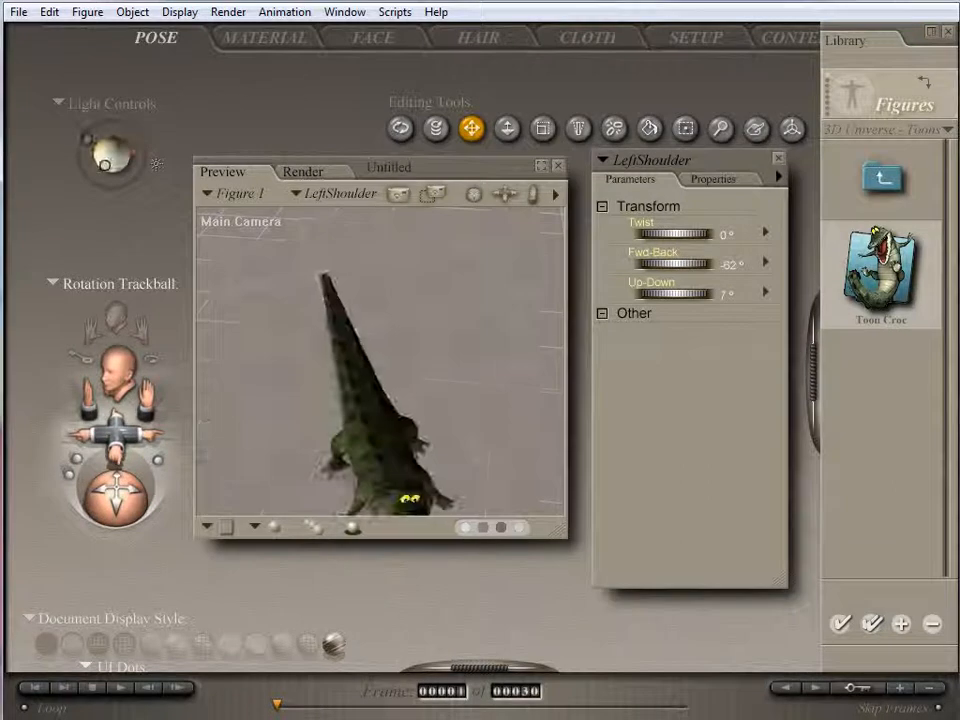
left_click(328, 286)
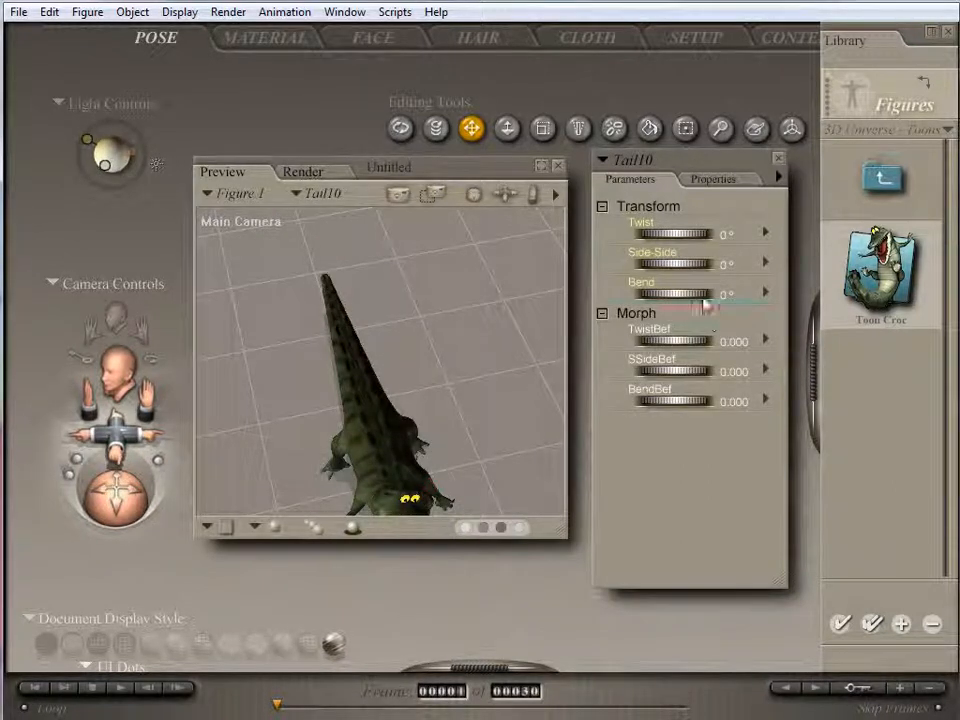
left_click_drag(678, 294, 709, 268)
left_click(328, 291)
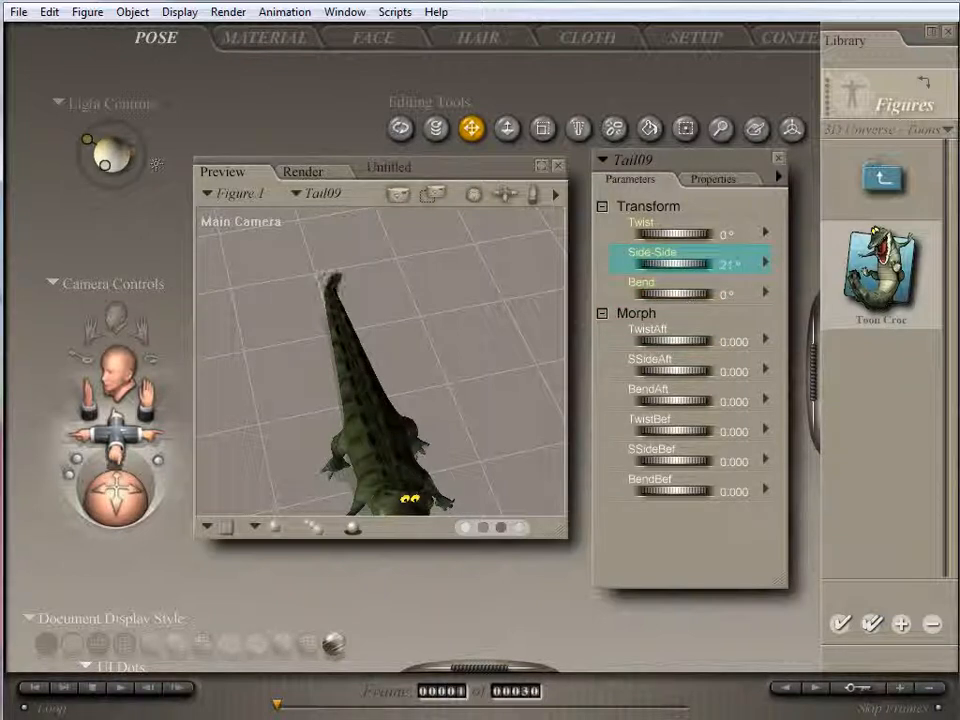
left_click(336, 304)
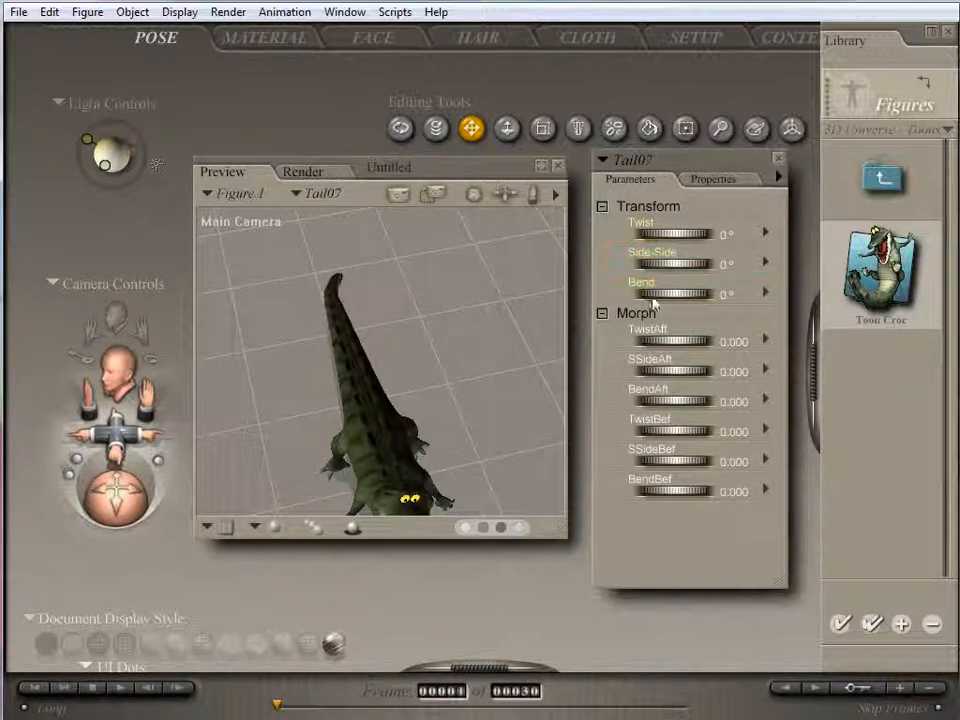
left_click_drag(690, 266, 712, 266)
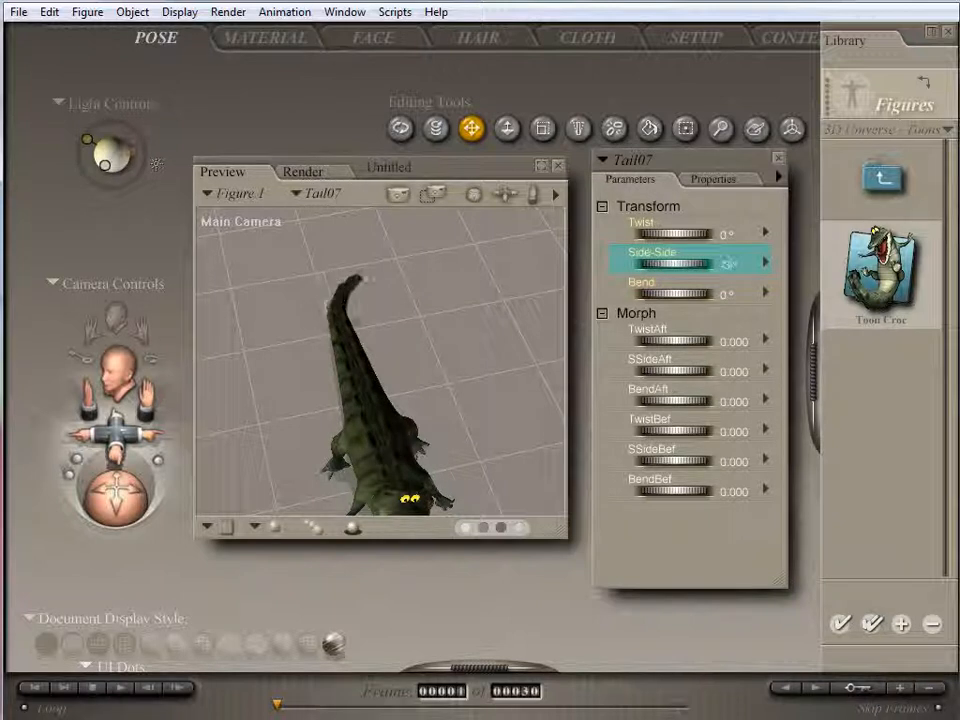
Raise the whole crocodile above the ground by moving its hip up to a yTran of about 2.727.
mouse_move(117, 490)
left_mouse_down()
mouse_move(148, 518)
mouse_move(131, 506)
mouse_move(148, 498)
mouse_move(136, 484)
left_mouse_up()
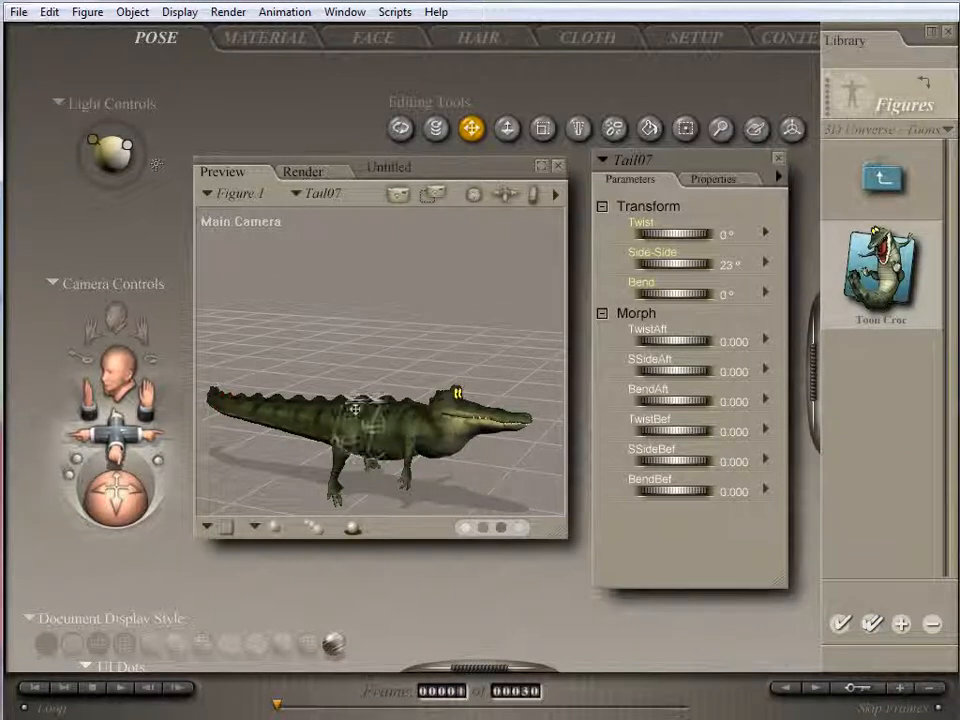
left_click_drag(116, 497, 132, 470)
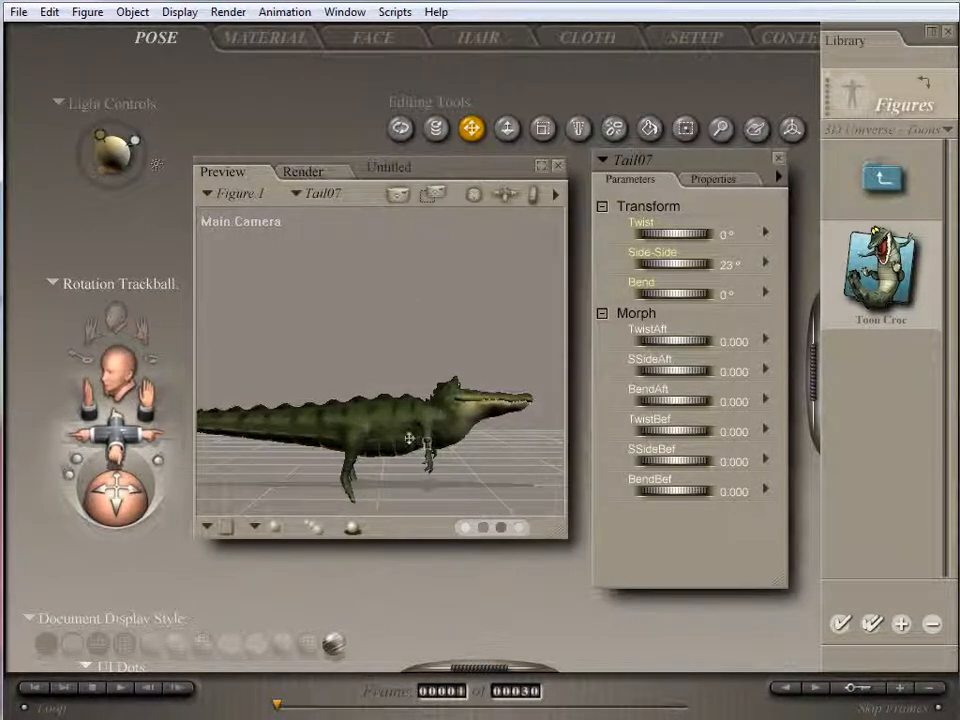
left_click(372, 424)
left_click_drag(370, 411, 364, 316)
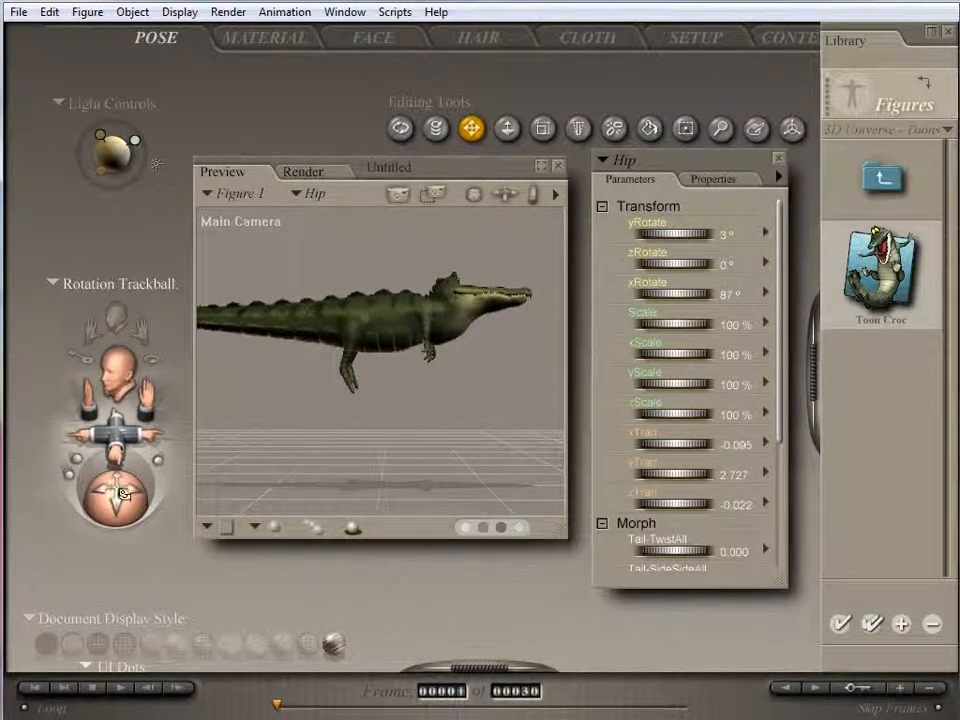
left_click_drag(120, 492, 122, 470)
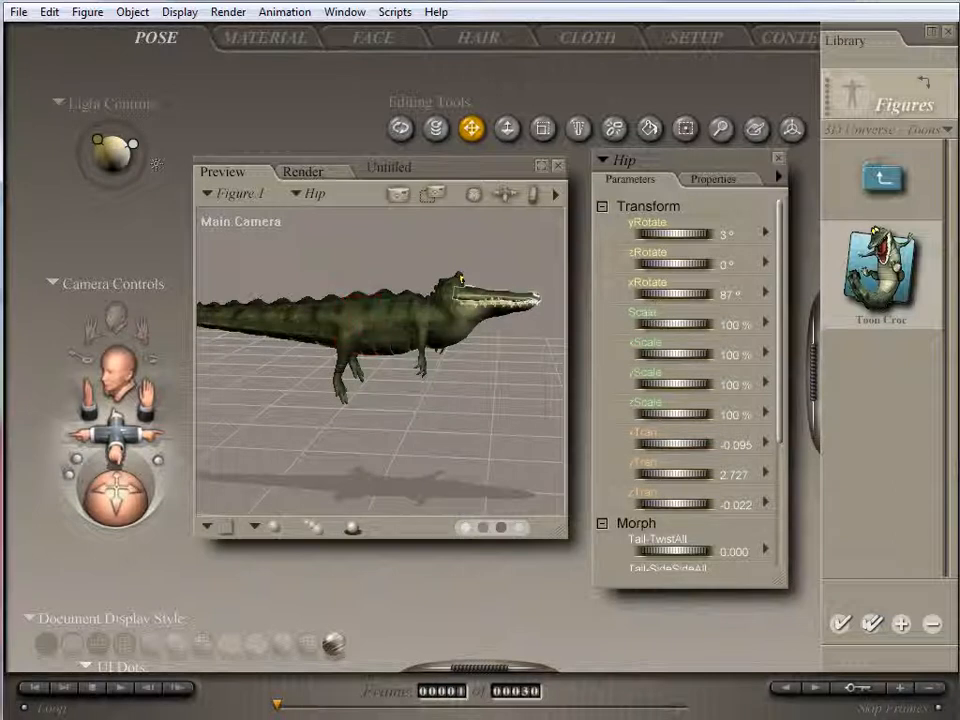
left_click_drag(118, 490, 94, 478)
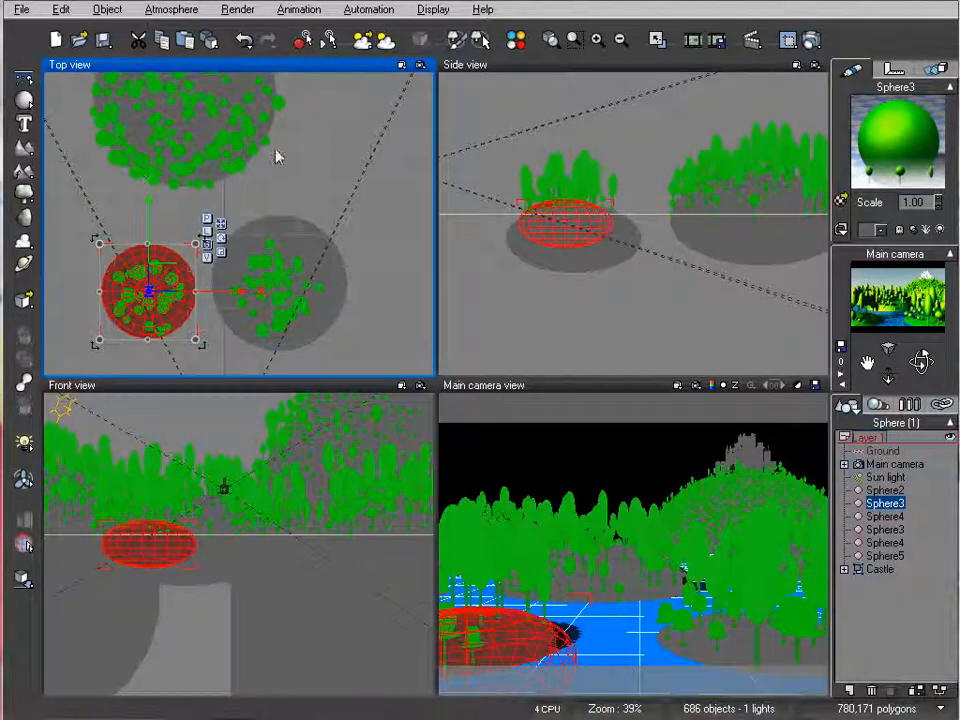
Switch to the landscape scene in Vue and open cric1.pz3 from the Cartoon folder for import.
right_click_drag(304, 326, 321, 220)
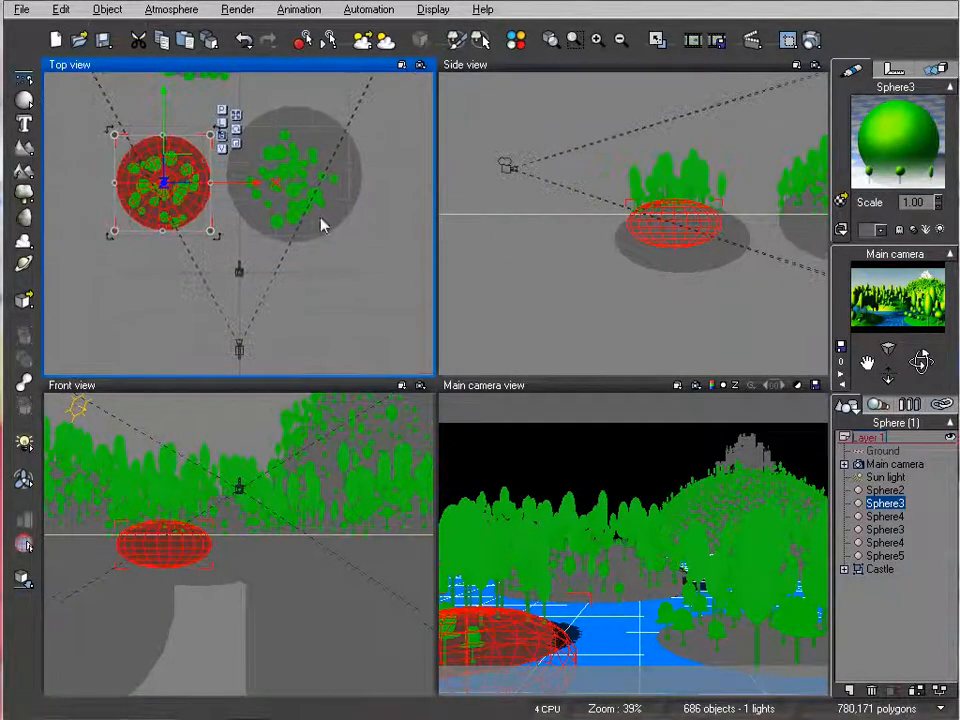
right_click_drag(229, 187, 230, 213)
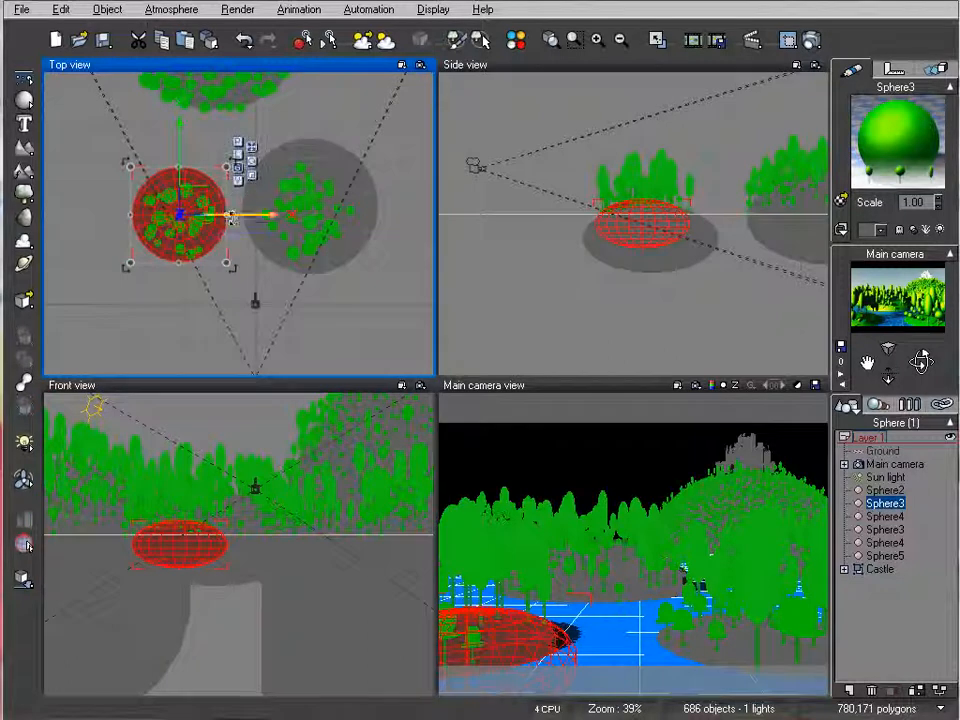
right_click_drag(281, 272, 257, 285)
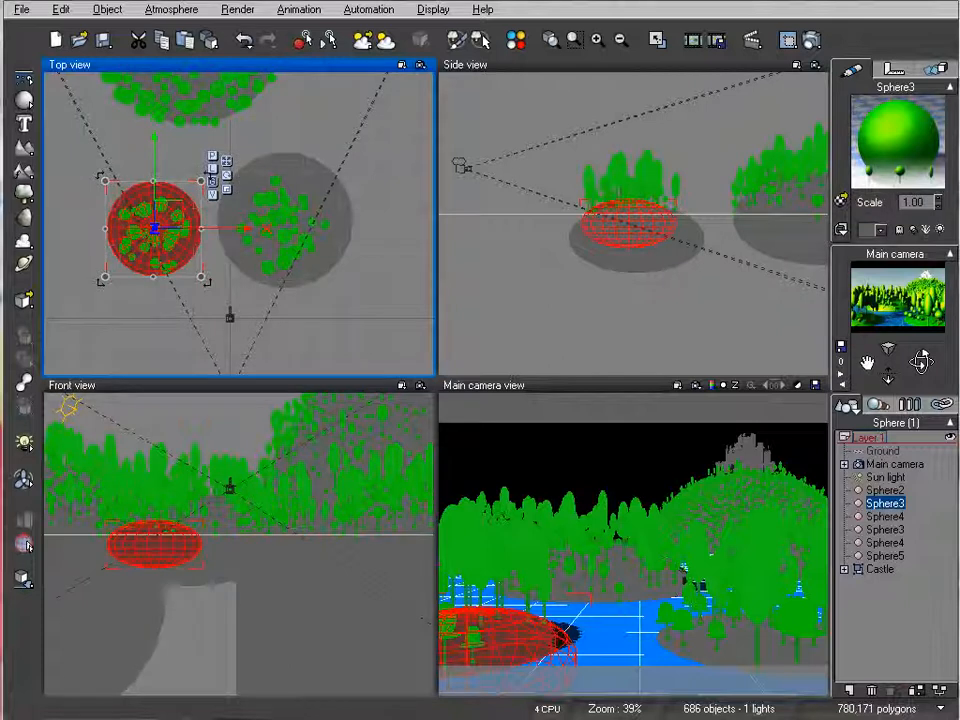
left_click(21, 10)
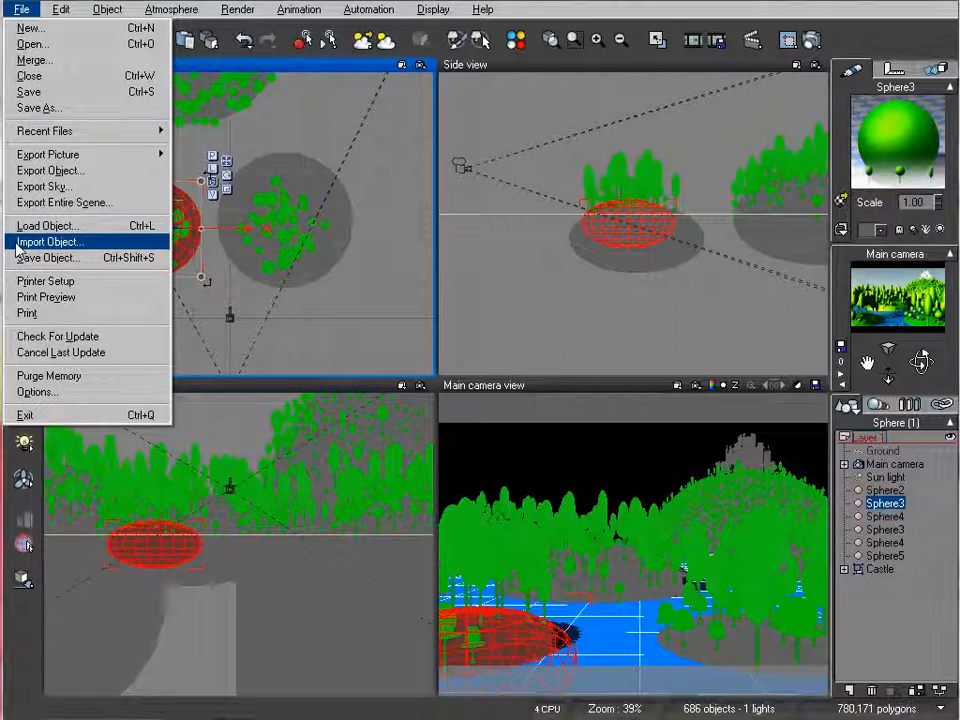
left_click(22, 12)
left_click(29, 13)
left_click(130, 226)
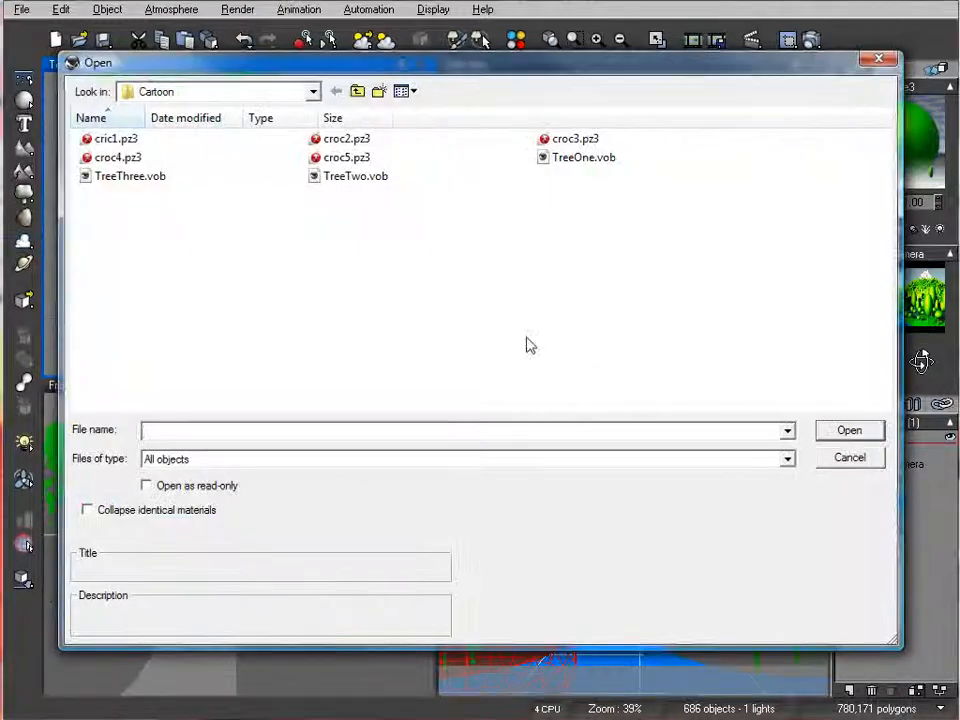
left_click(115, 139)
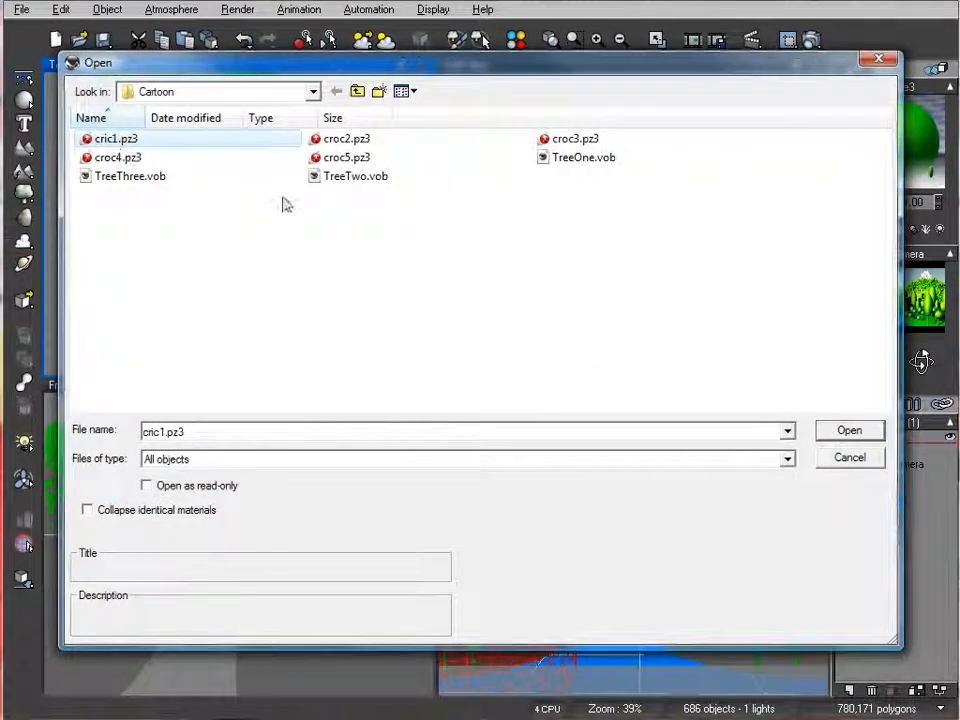
left_click(848, 430)
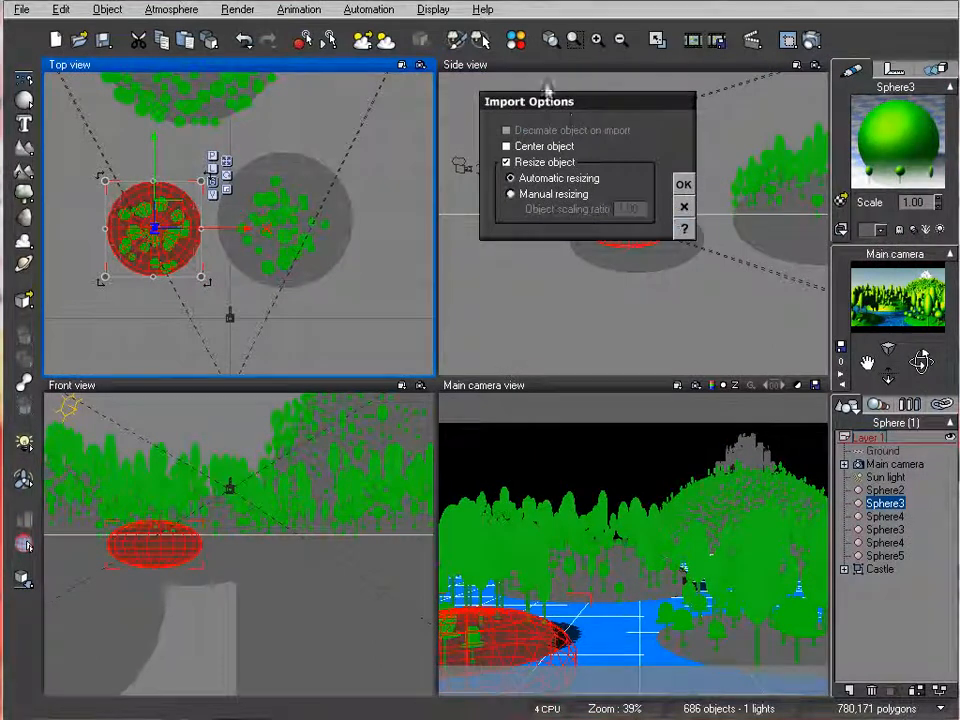
Import the crocodile with automatic resizing, as a single frame (frame 0) from the Poser animation.
left_click_drag(624, 104, 577, 137)
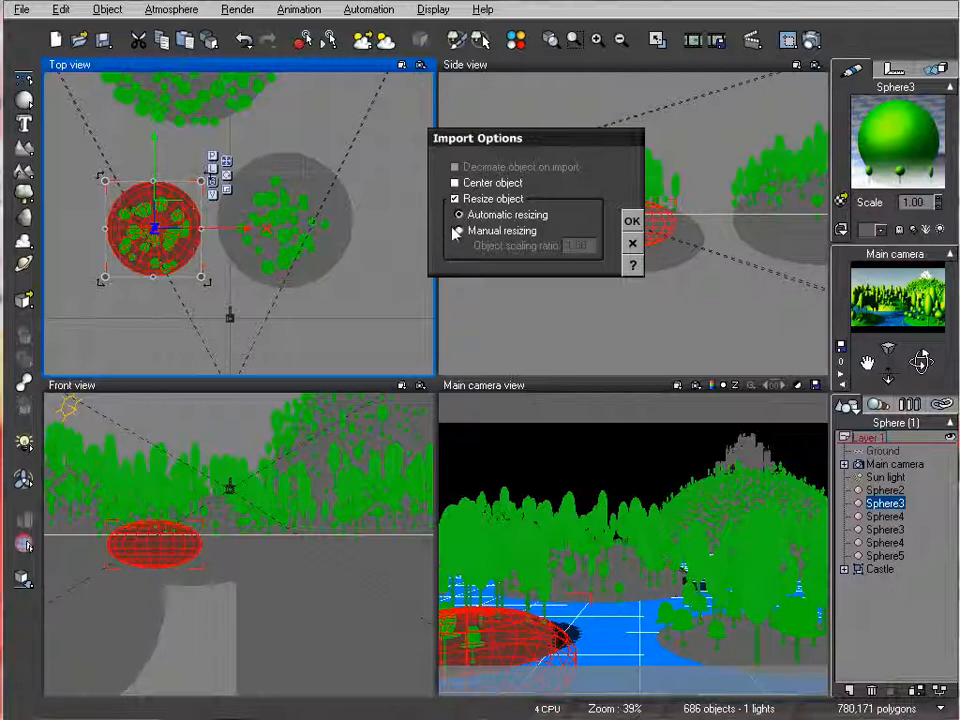
left_click(632, 220)
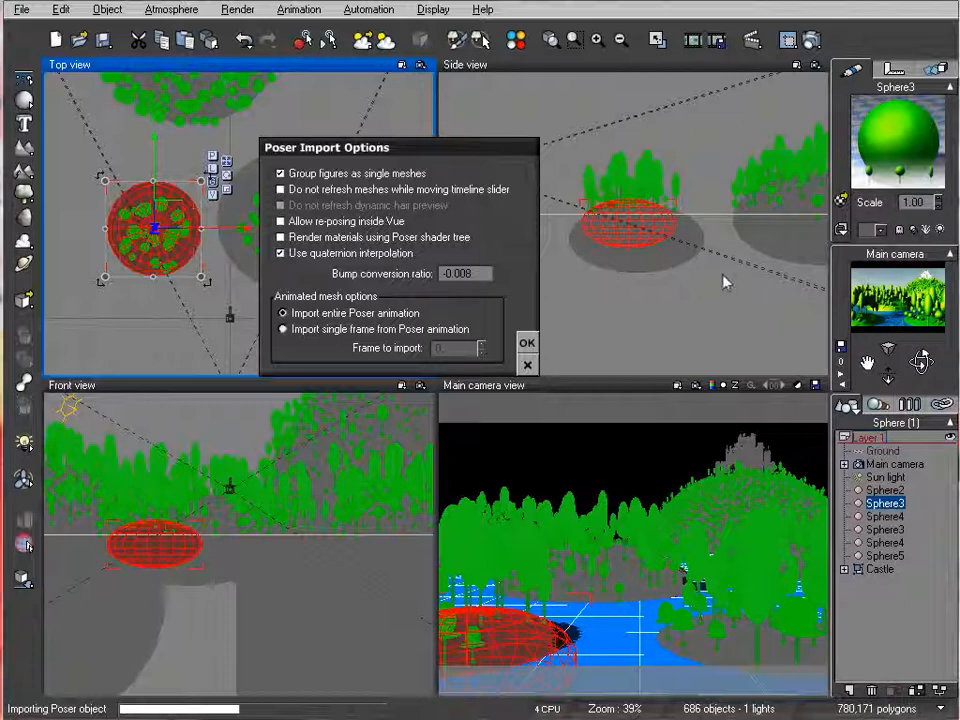
left_click(282, 330)
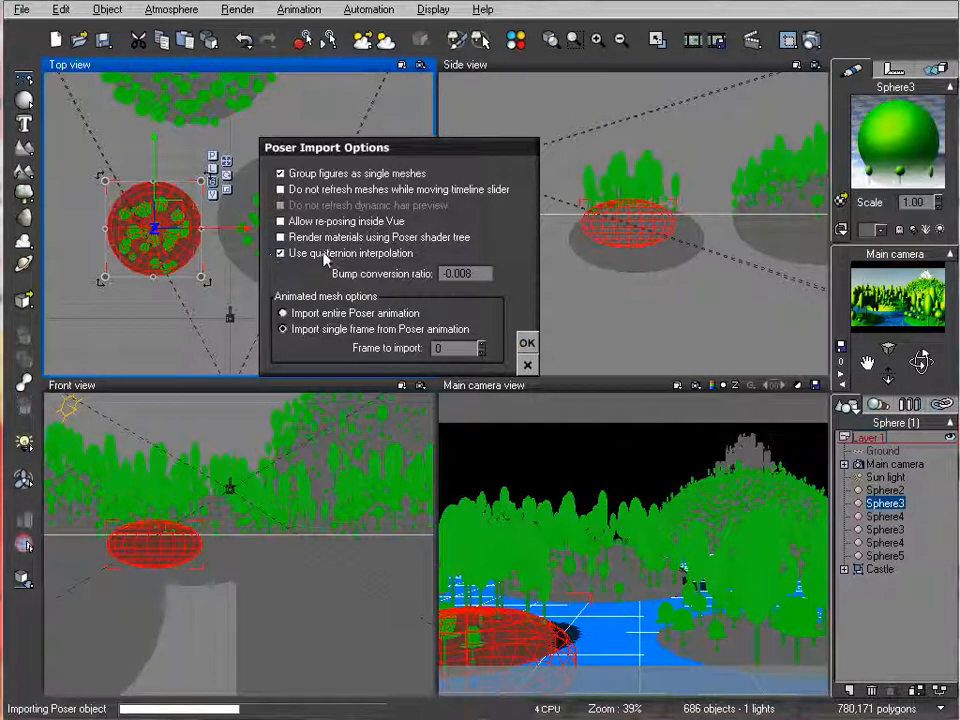
left_click(525, 344)
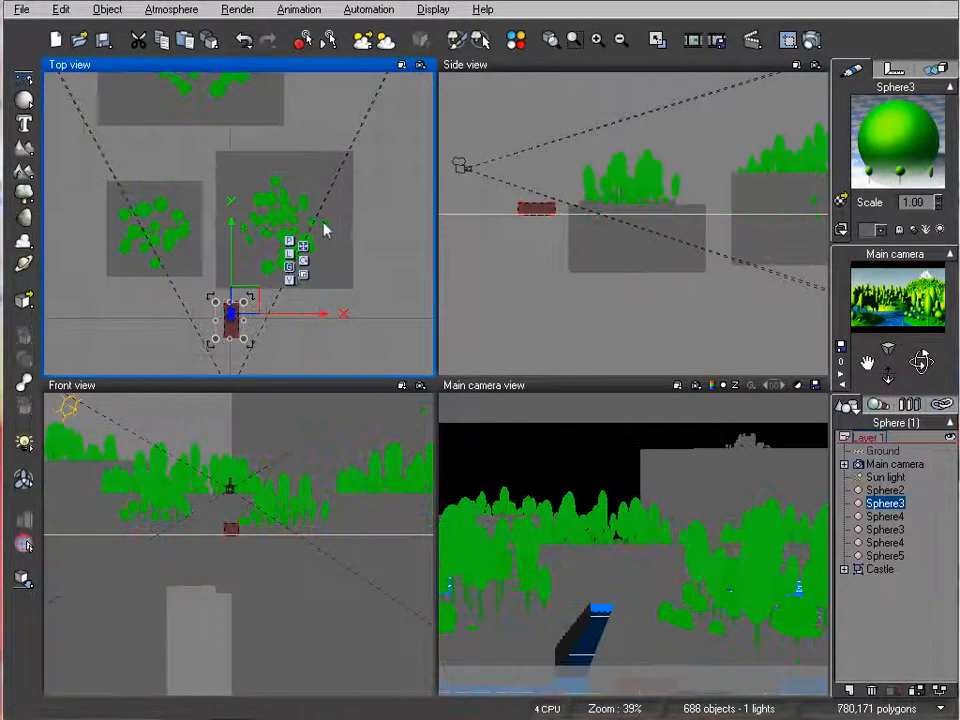
Move the imported crocodile to the water's edge of the tree-covered mound on the right bank, at water level.
right_click_drag(570, 248, 625, 243)
scroll(638, 225, "up", 5)
right_click_drag(552, 223, 635, 257)
right_click_drag(311, 278, 309, 185)
left_click_drag(249, 313, 173, 105)
right_click_drag(623, 171, 418, 168)
left_click_drag(460, 189, 768, 204)
right_click_drag(685, 236, 478, 236)
left_click_drag(541, 212, 647, 224)
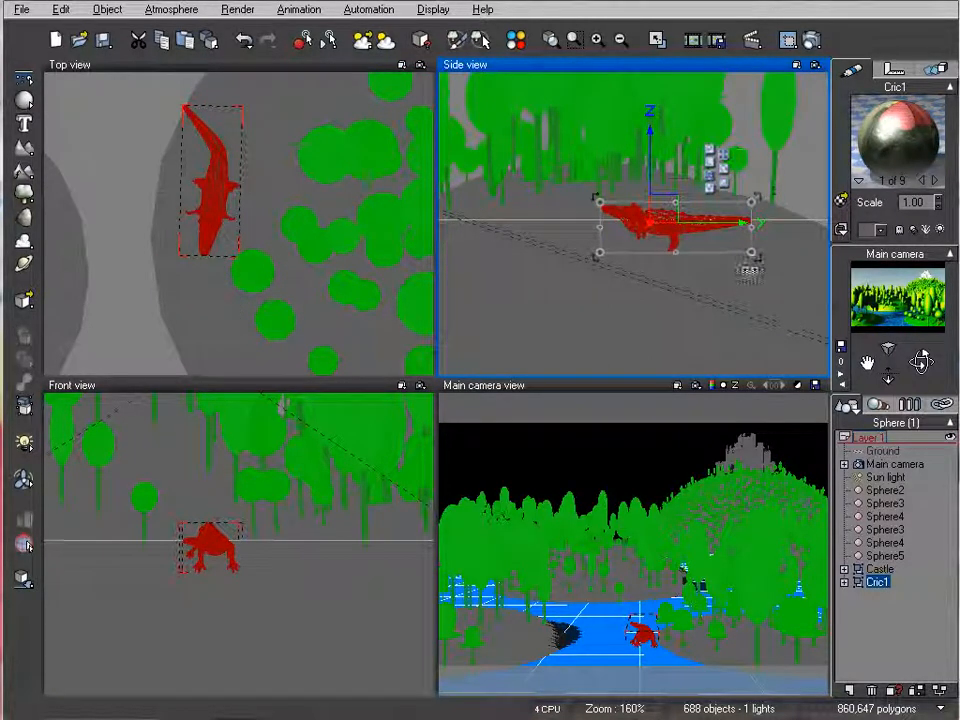
Shift the Cric1 crocodile off the right bank into the river channel at water level and render the scene to check it.
mouse_move(757, 261)
left_mouse_down()
mouse_move(756, 251)
mouse_move(754, 279)
left_mouse_up()
left_click_drag(664, 220, 666, 224)
right_click_drag(296, 231, 354, 219)
left_click_drag(290, 180, 242, 193)
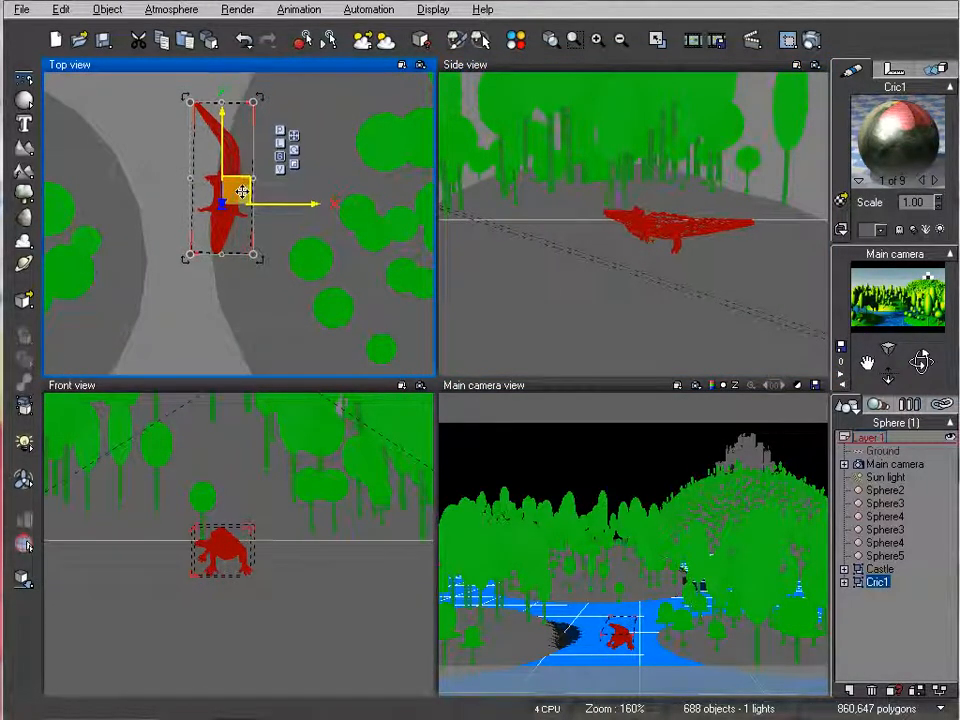
left_click(811, 42)
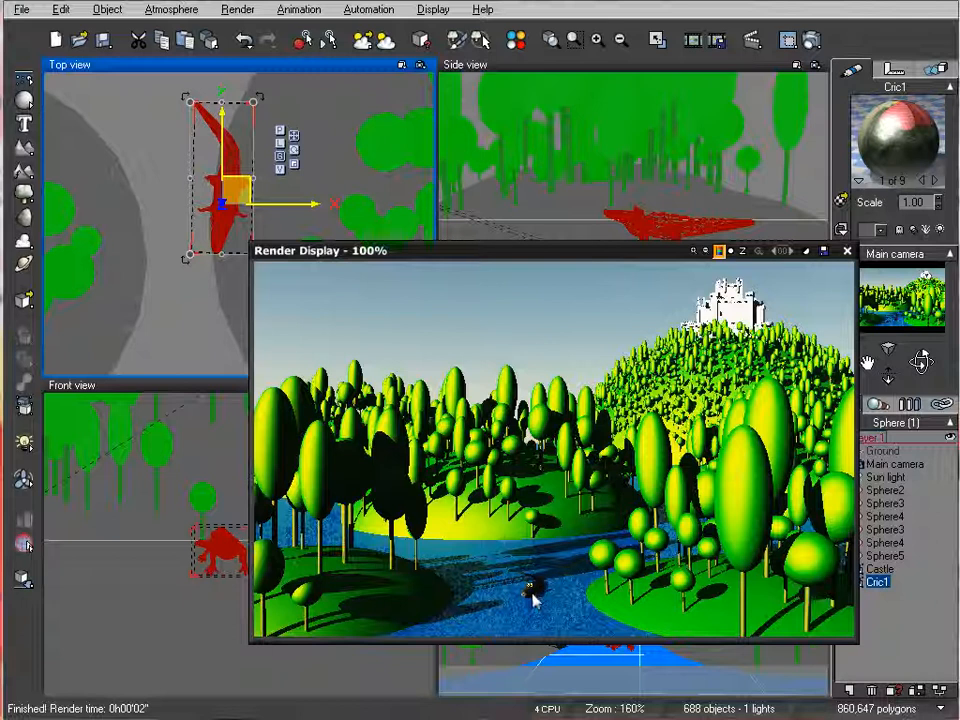
left_click(848, 253)
Import croc2.pz3 from the Cartoon folder with automatic resizing, as a single frame (frame 0) from the Poser animation.
left_click(24, 10)
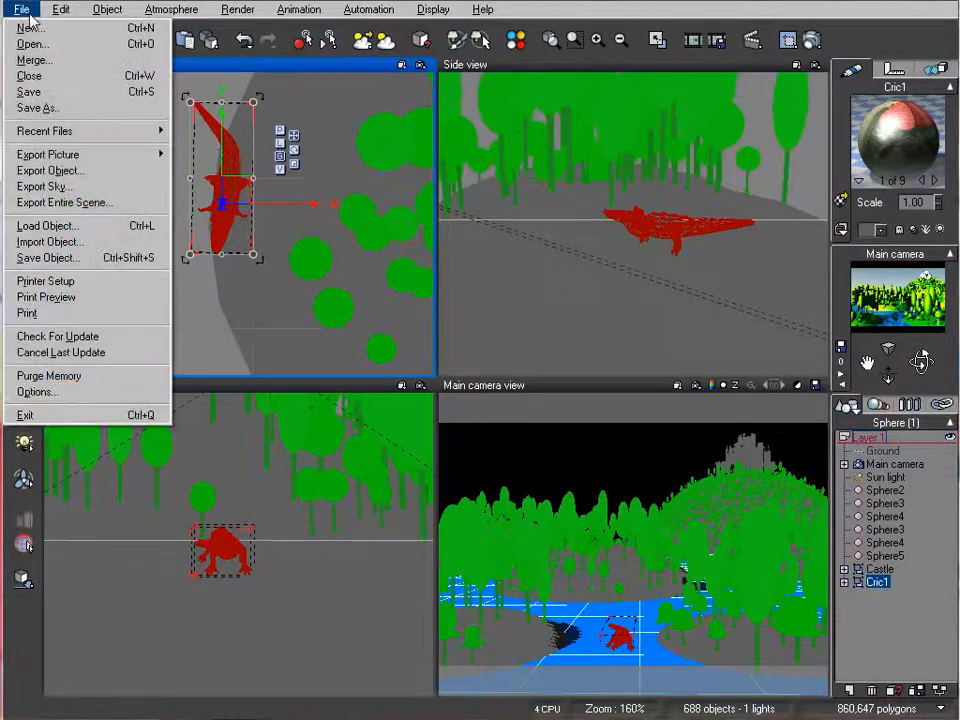
left_click(50, 242)
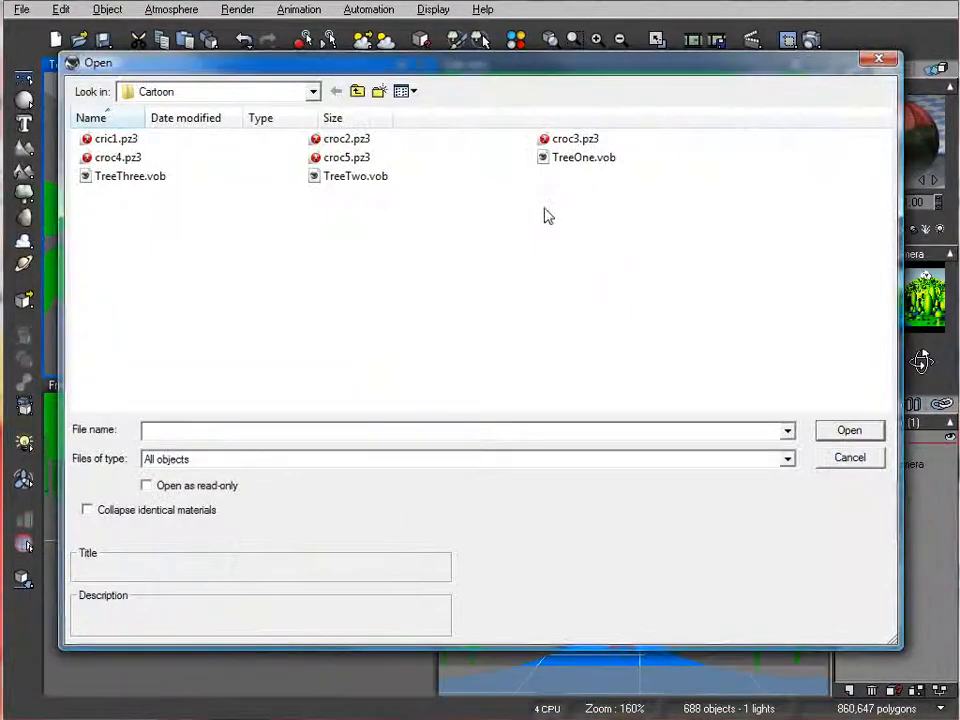
left_click(352, 141)
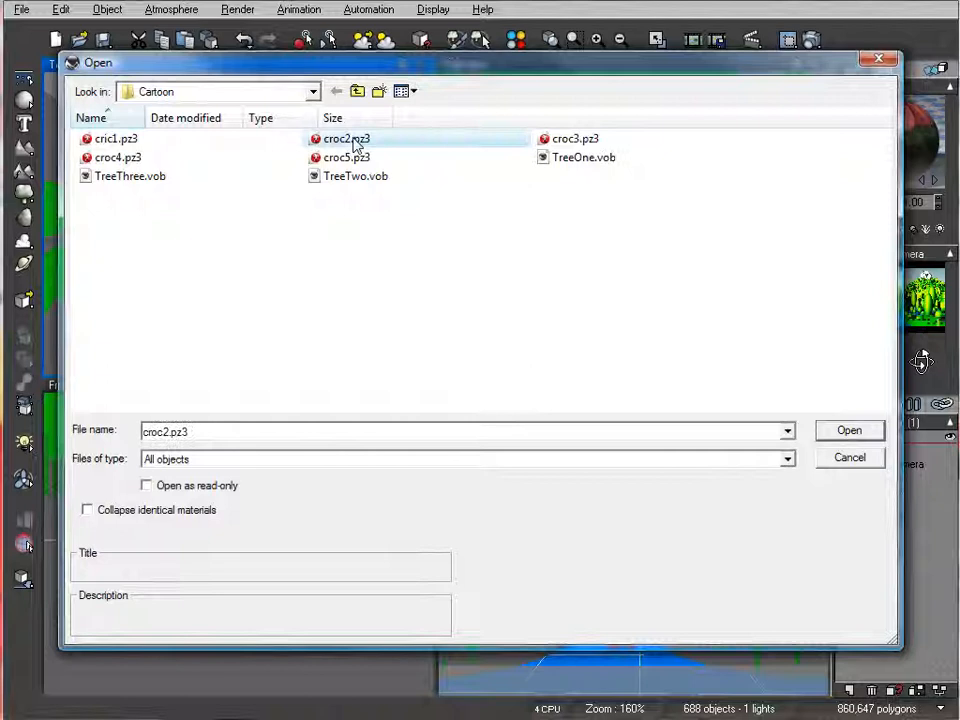
left_click(820, 430)
left_click(630, 222)
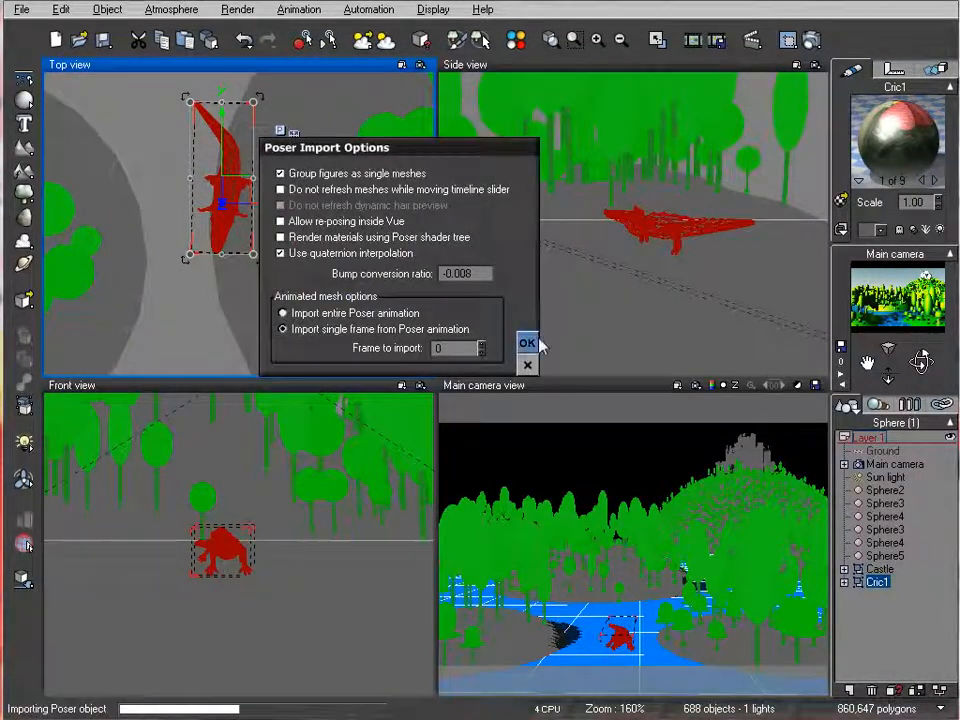
left_click(524, 342)
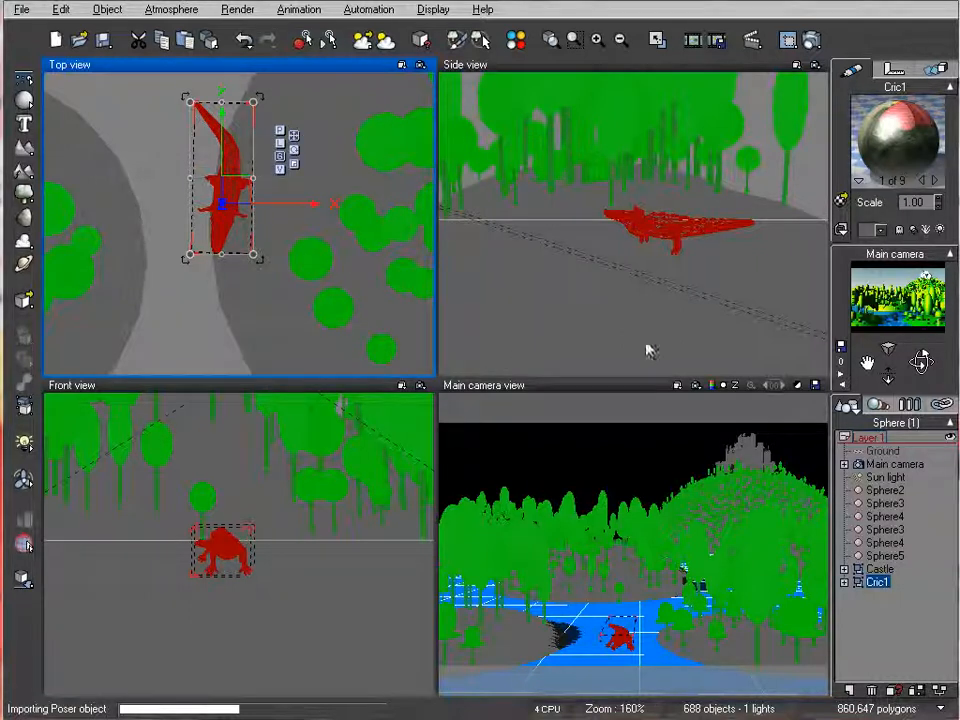
Move the Croc2 crocodile across the scene to the tree-covered mounds, close to Cric1.
right_click_drag(284, 274, 358, 118)
right_click_drag(622, 320, 893, 302)
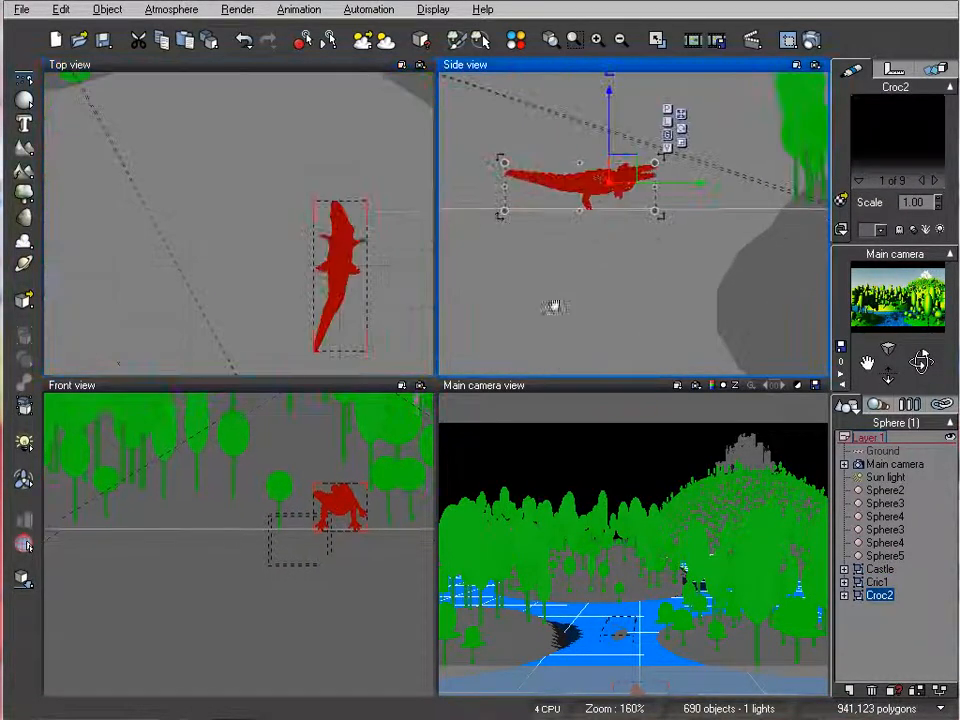
right_click_drag(570, 289, 446, 332)
left_click_drag(497, 211, 794, 212)
key("ctrl+z")
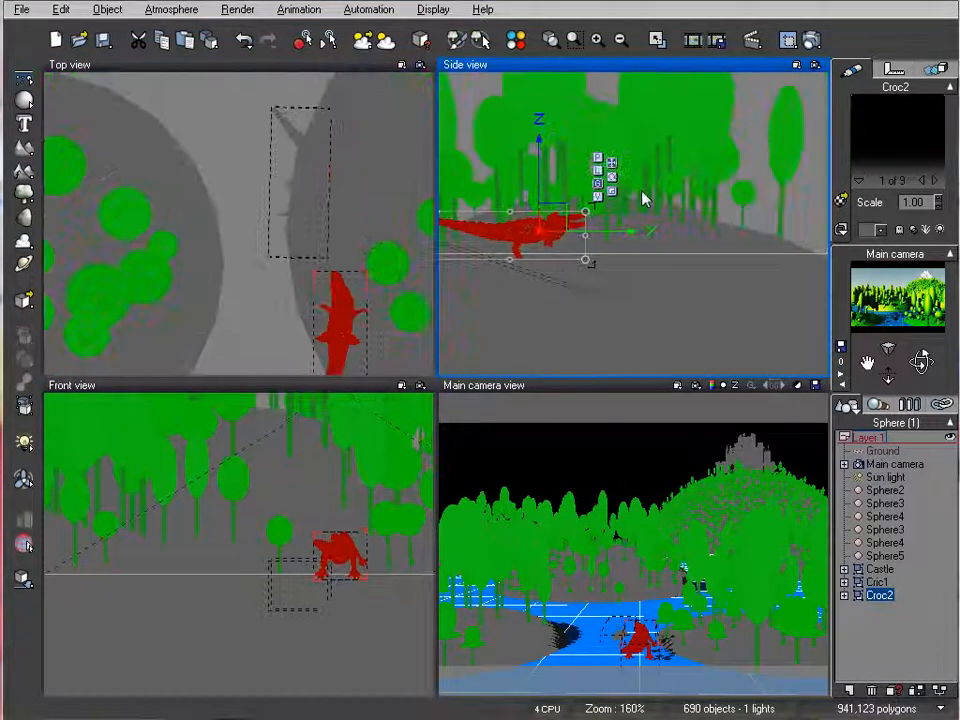
left_click_drag(553, 216, 736, 240)
Position Croc2 in the open water beyond Cric1, between the left mound and the large far mound.
right_click_drag(223, 303, 328, 373)
scroll(301, 330, "down", 2)
right_click_drag(302, 306, 325, 362)
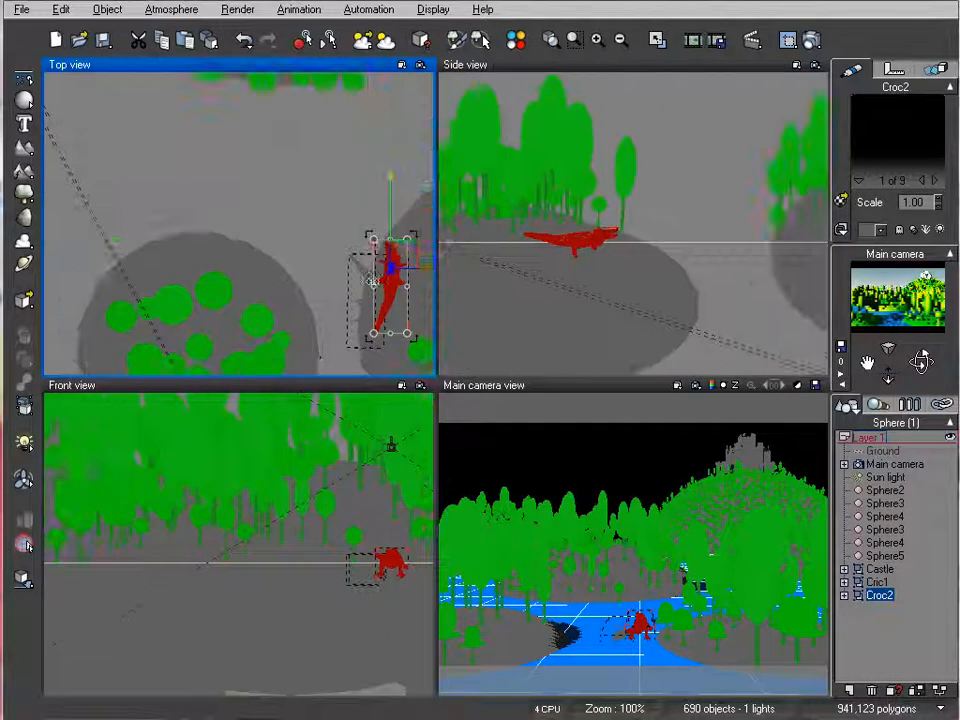
left_click_drag(399, 257, 325, 211)
right_click_drag(124, 221, 155, 341)
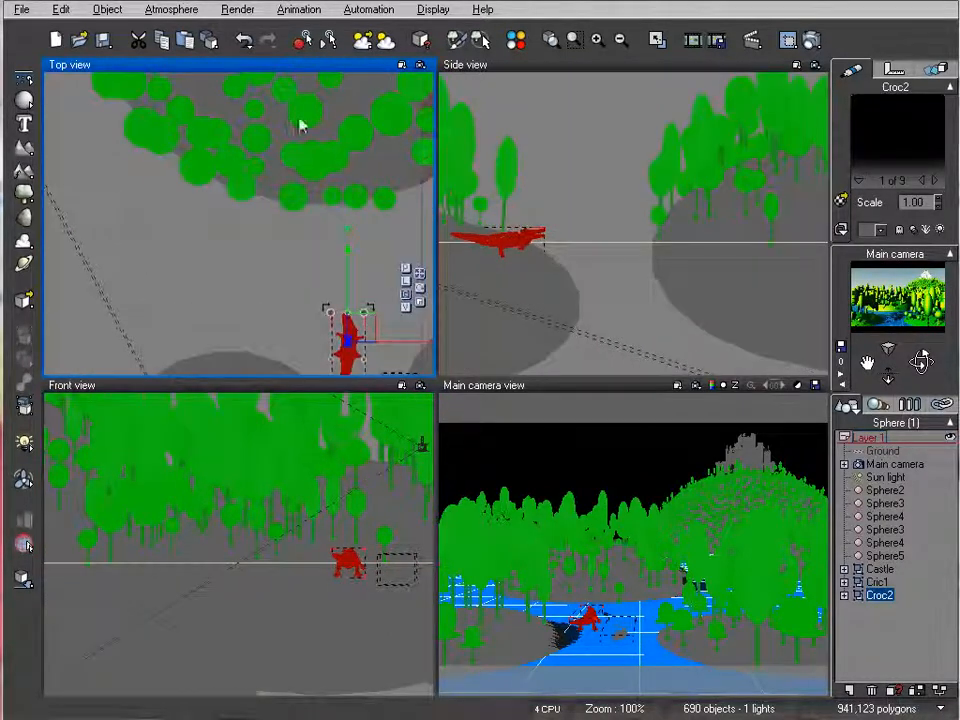
left_click(311, 115)
left_click_drag(337, 102, 279, 184)
right_click_drag(341, 289, 291, 111)
left_click(294, 178)
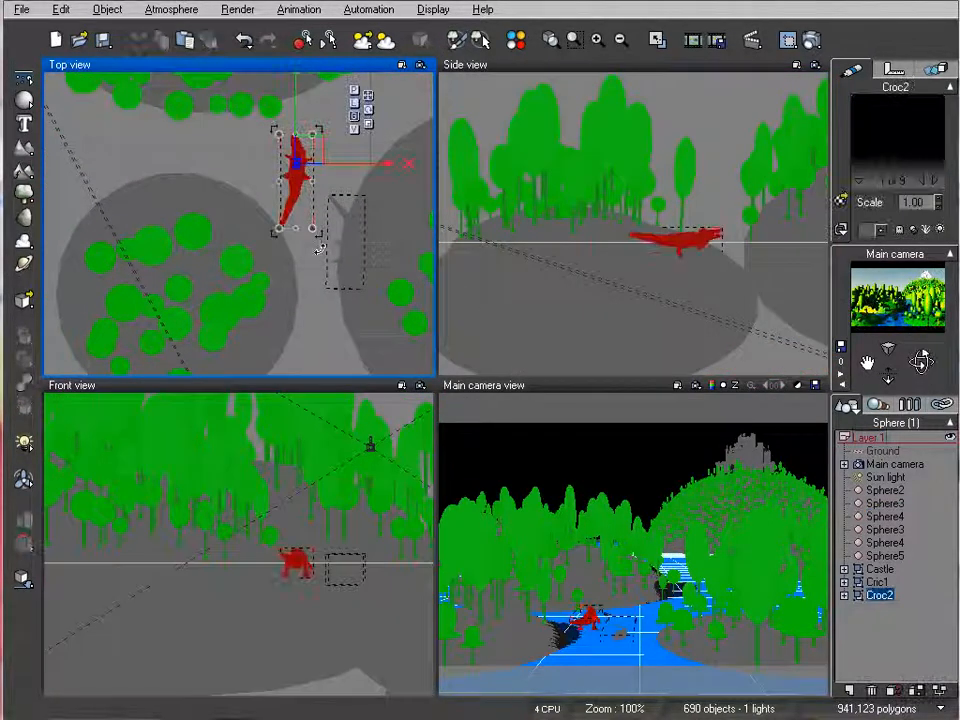
Rotate Croc2 diagonally so its head faces the left mound, and lower it so its legs sit below water level.
left_click_drag(238, 185, 310, 173)
right_click_drag(686, 188, 668, 166)
scroll(667, 201, "up", 2)
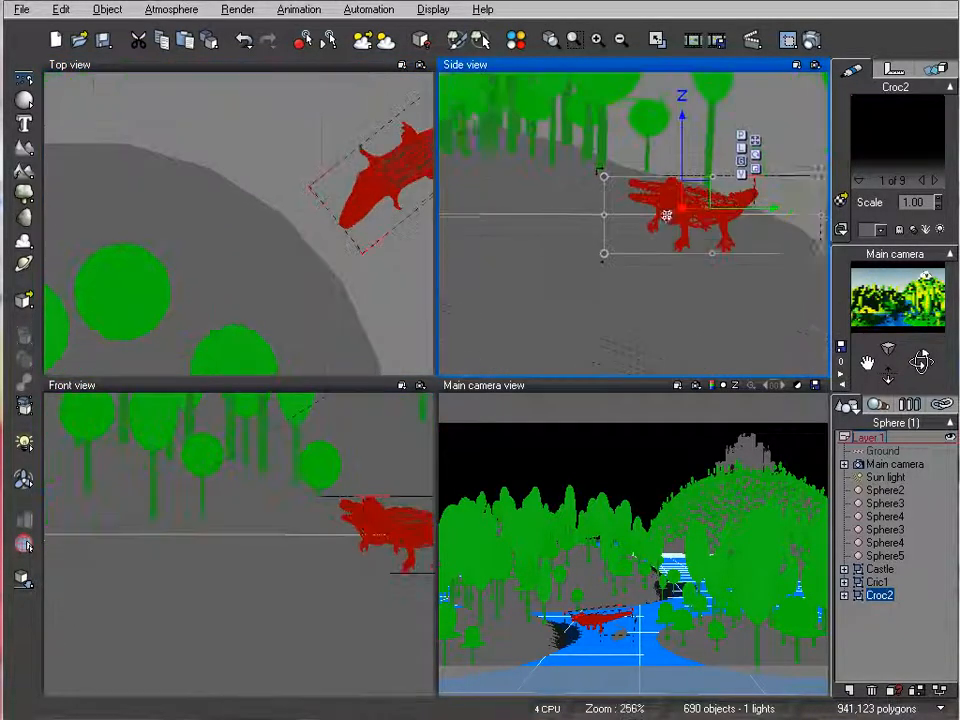
right_click_drag(671, 216, 618, 217)
left_click_drag(636, 206, 645, 211)
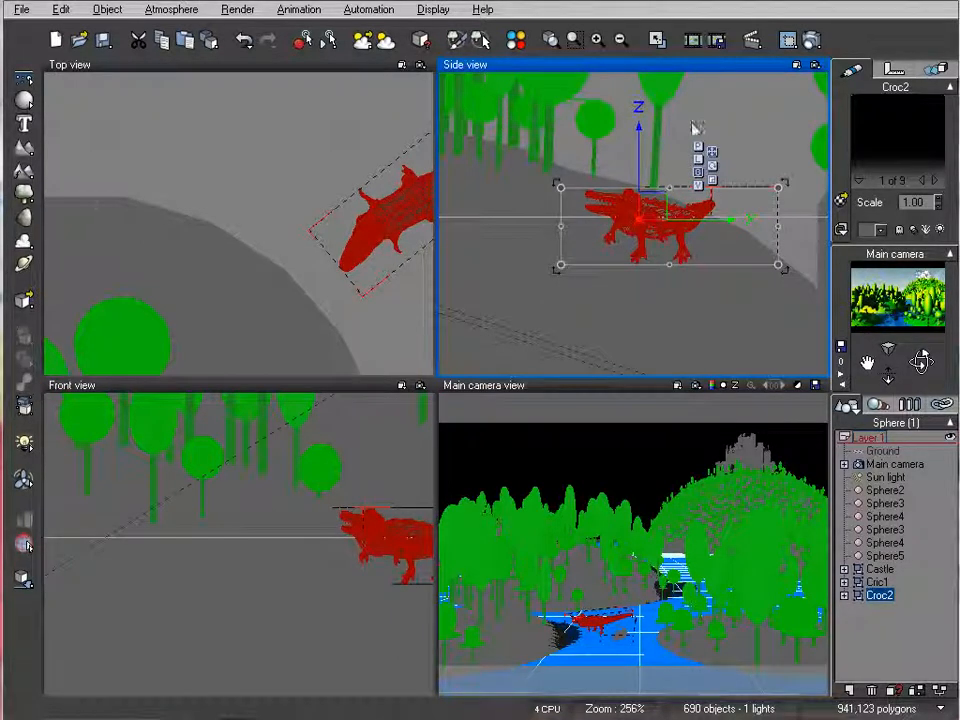
left_click(178, 171)
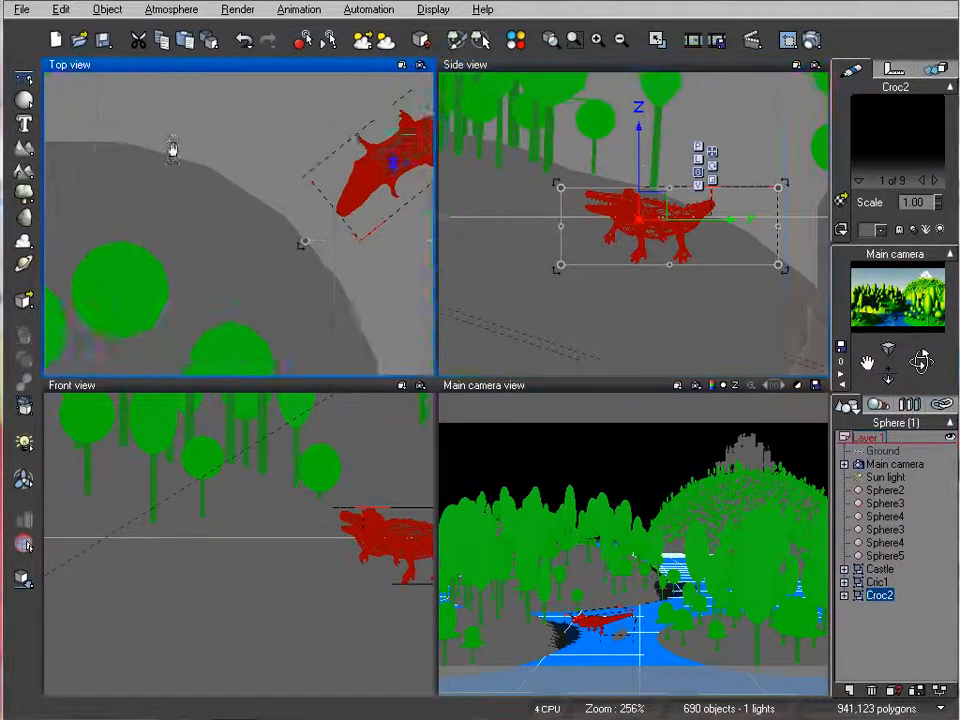
scroll(178, 200, "down", 3)
Import croc3.pz3 from the Cartoon folder with automatic resizing and accept the Poser import options.
left_click(21, 9)
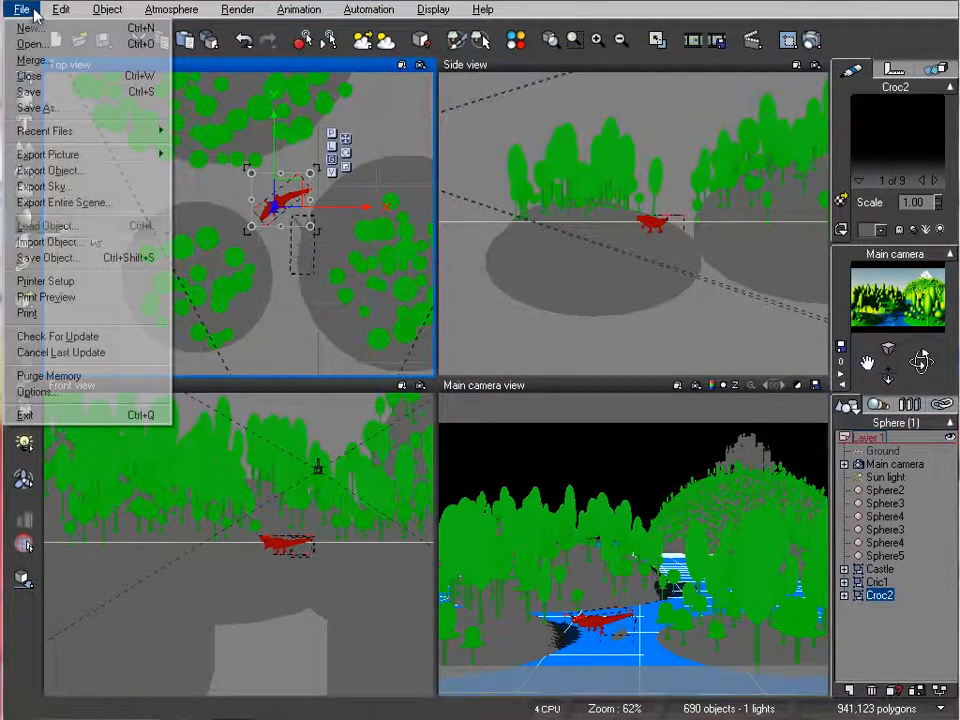
left_click(91, 243)
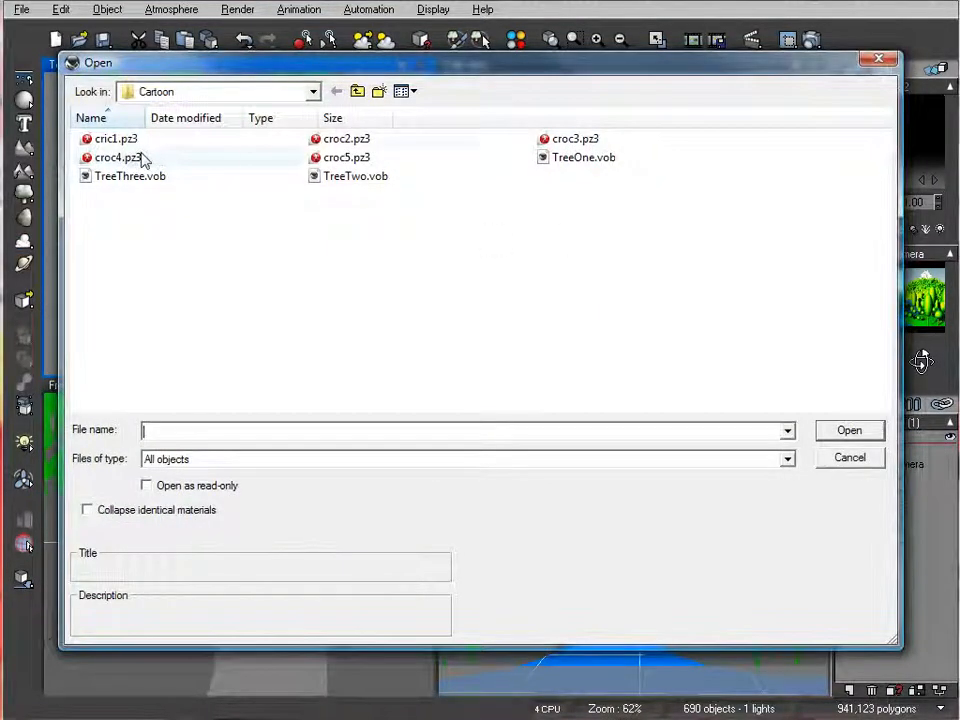
left_click(604, 141)
left_click(849, 430)
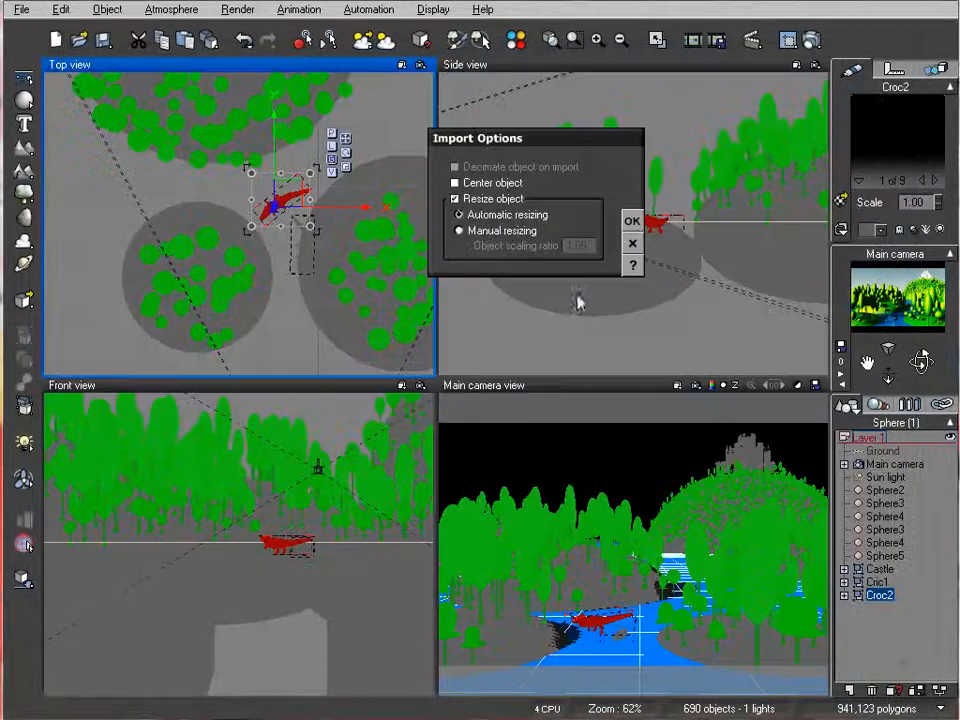
left_click(628, 218)
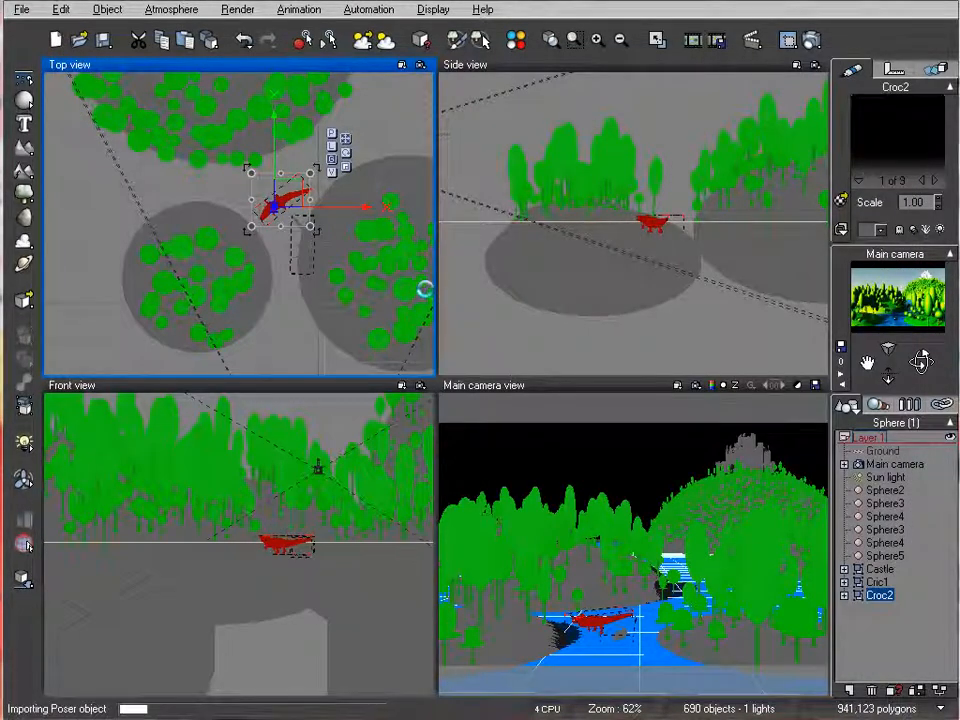
left_click(527, 342)
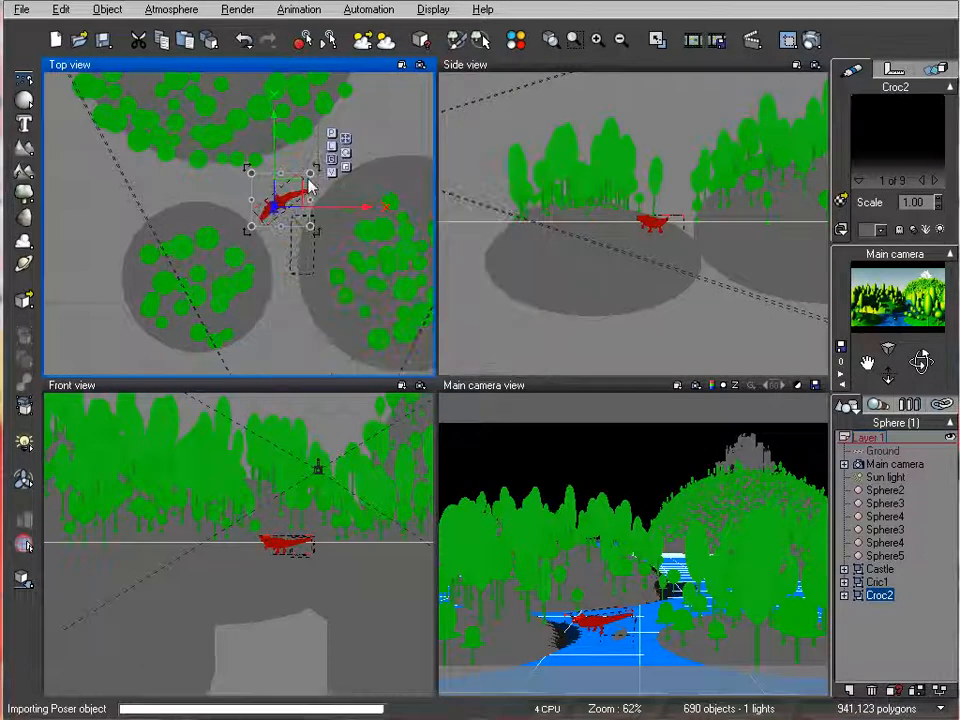
Move Croc3 to the near end of the channel beside the right mound and rotate it diagonally, head toward the left mound.
left_click(553, 246)
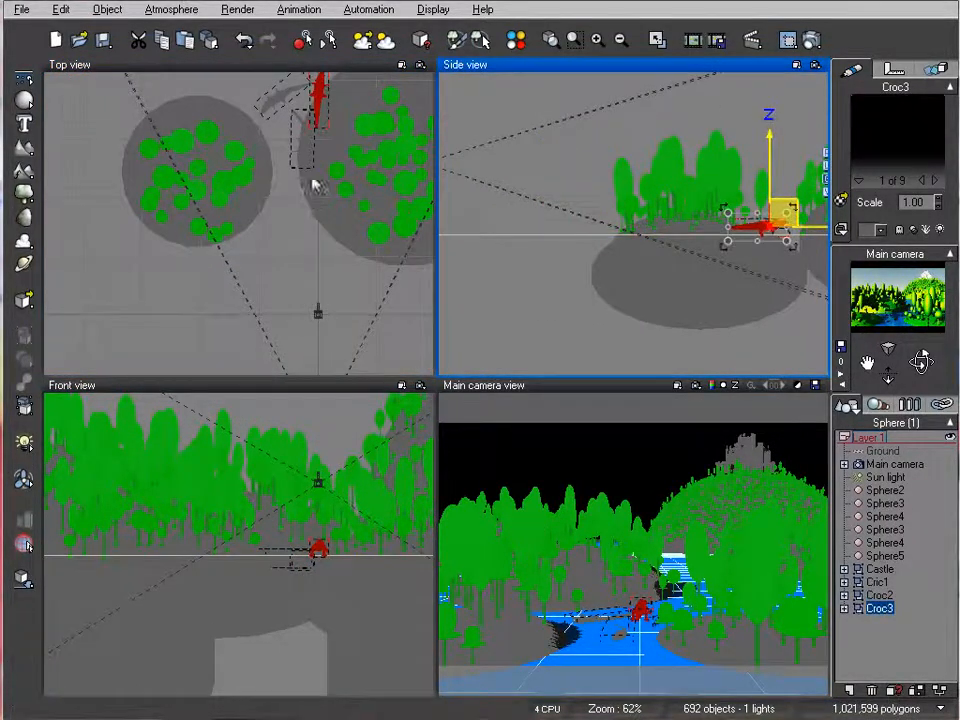
left_click(306, 199)
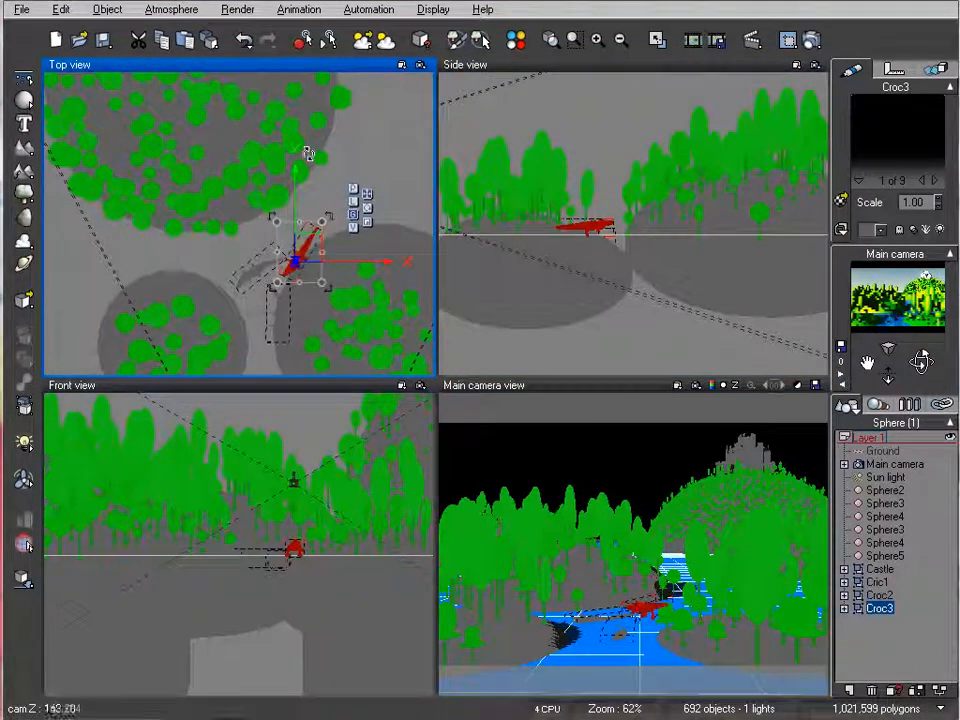
left_click_drag(313, 249, 283, 299)
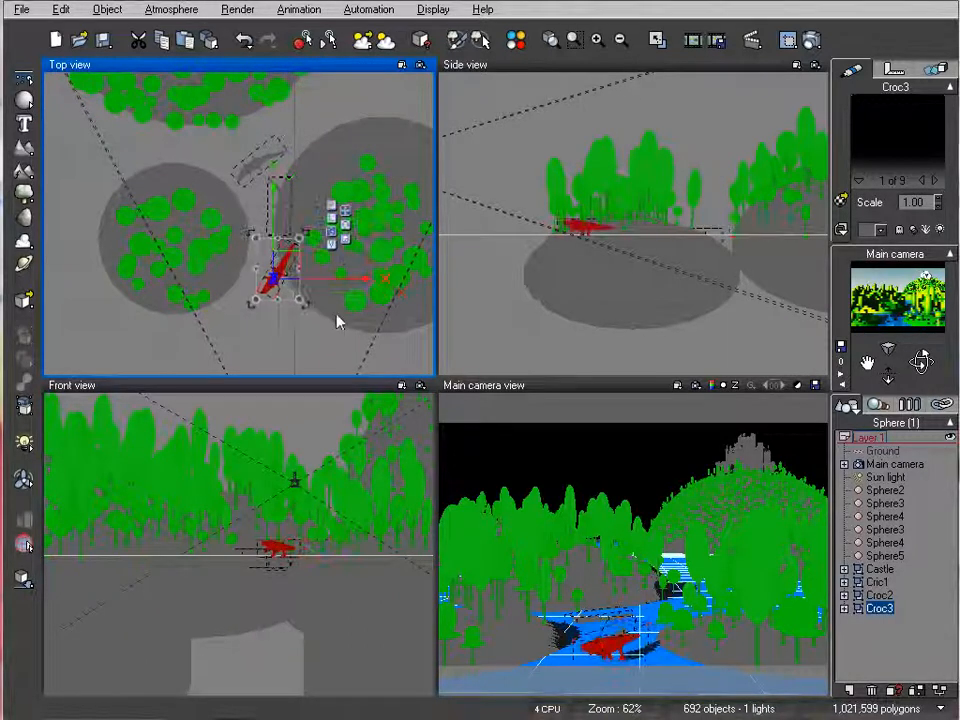
left_click_drag(304, 237, 328, 304)
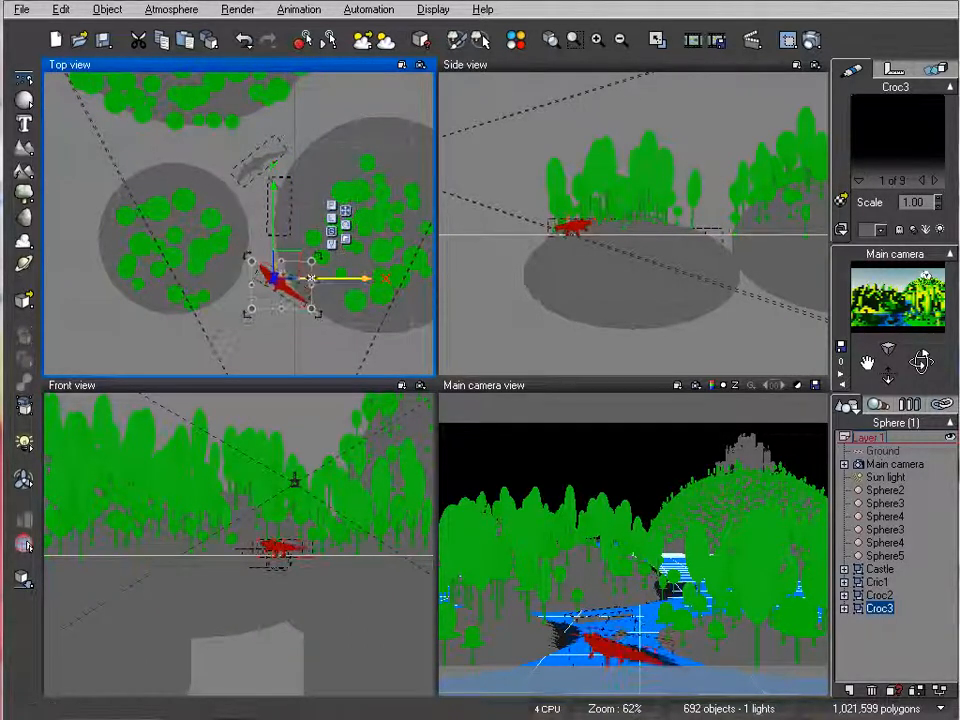
mouse_move(281, 273)
left_mouse_down()
mouse_move(278, 284)
mouse_move(290, 289)
left_mouse_up()
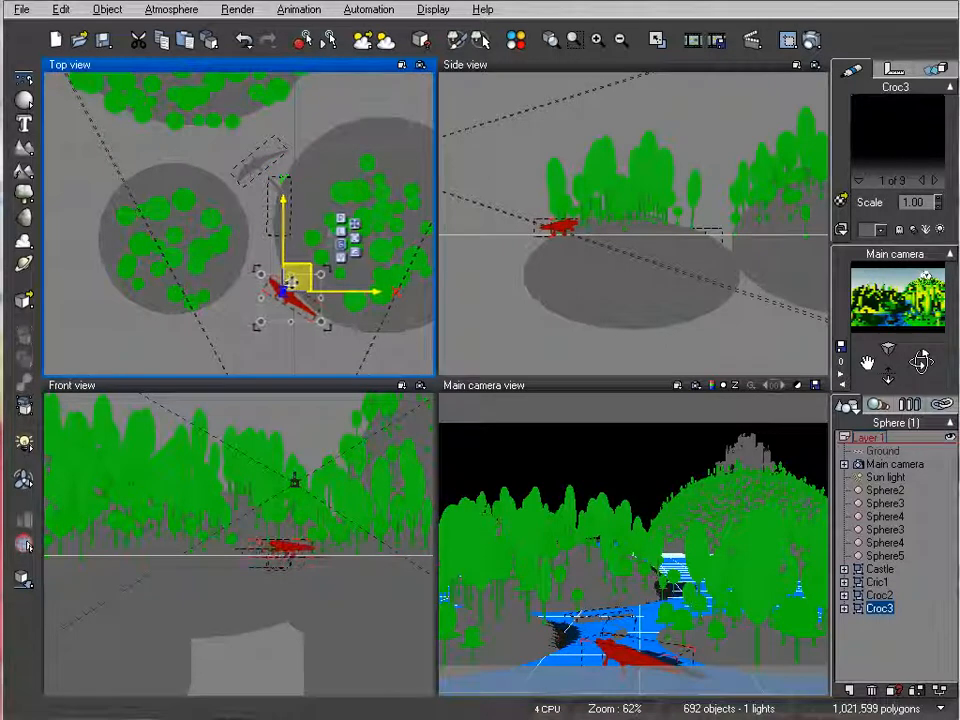
Lower Croc3 until it is partly submerged at water level and nudge it slightly further up the channel.
right_click_drag(666, 179, 684, 146)
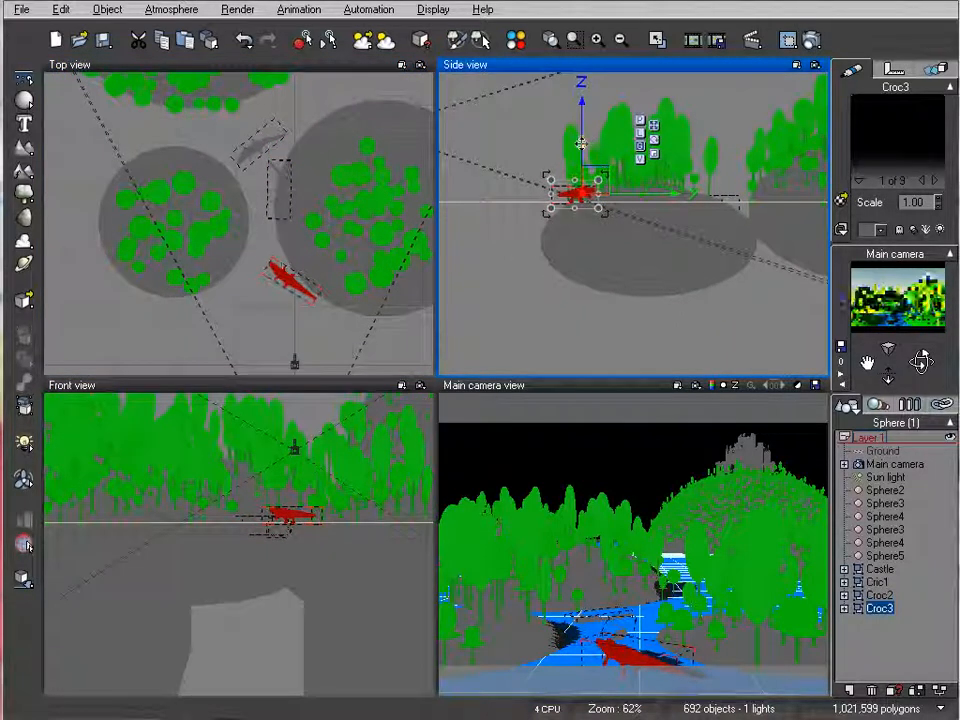
left_click_drag(581, 135, 582, 150)
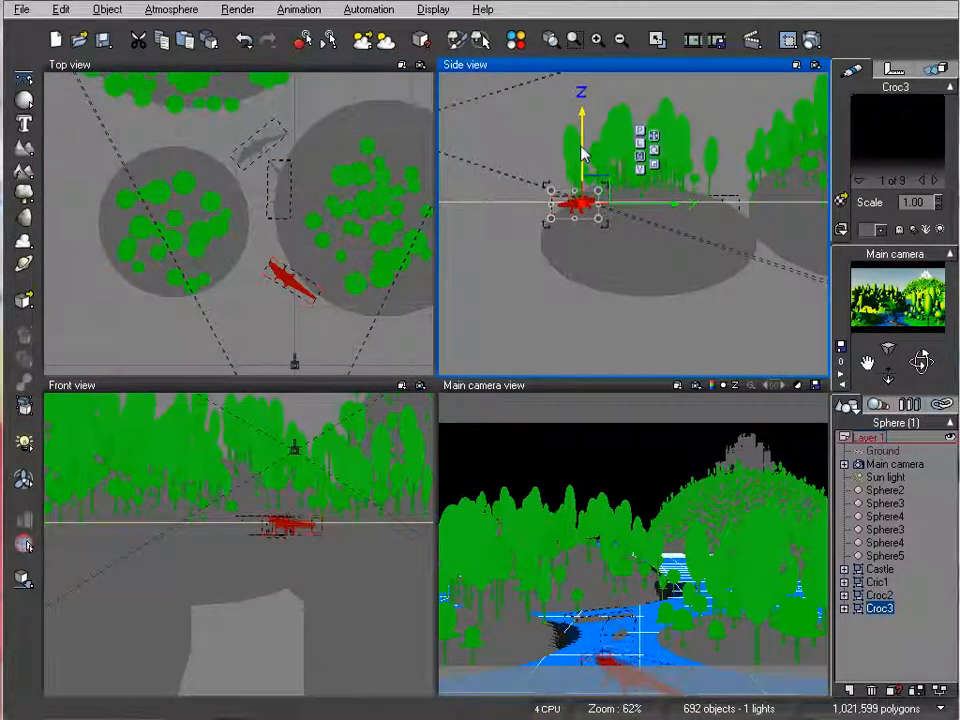
right_click_drag(361, 238, 332, 260)
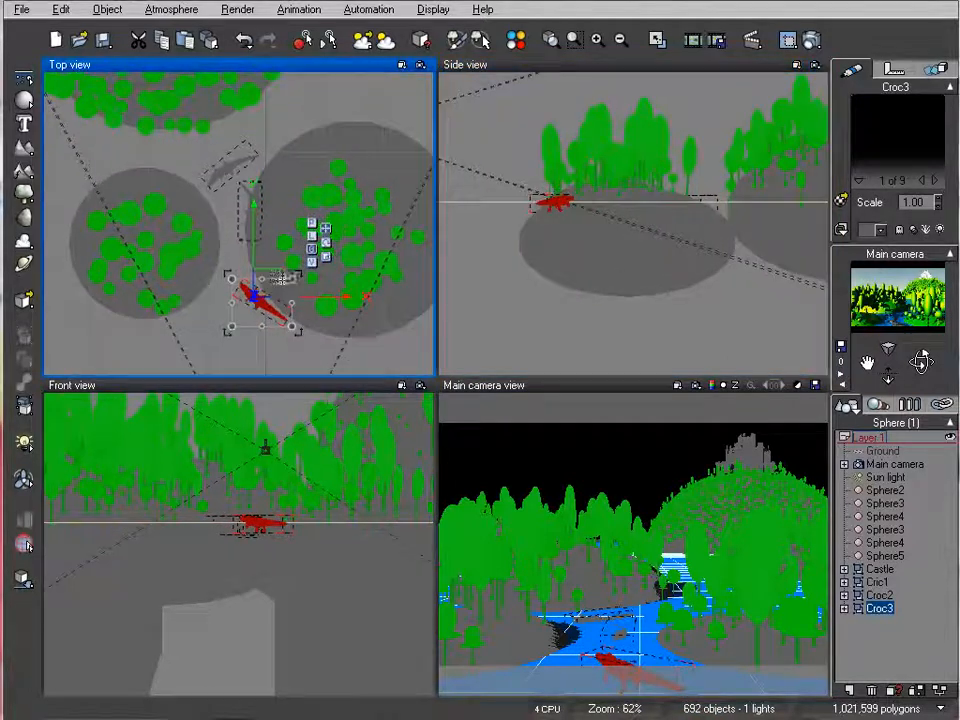
left_click_drag(276, 285, 273, 279)
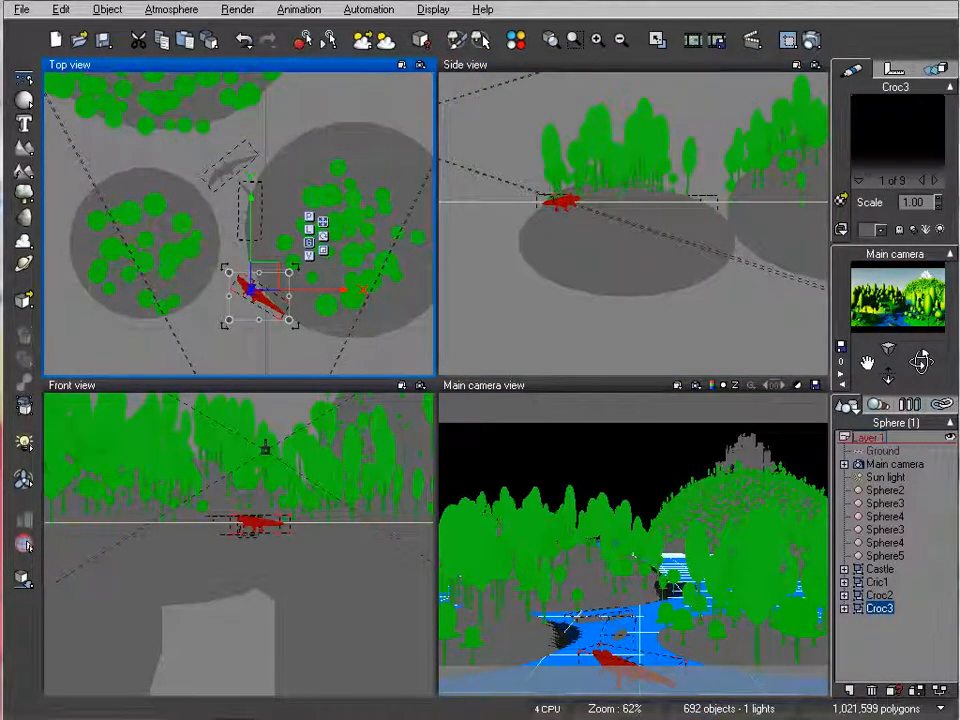
Import croc4.pz3 from the Cartoon folder with automatic resizing and accept the Poser import options.
left_click(20, 10)
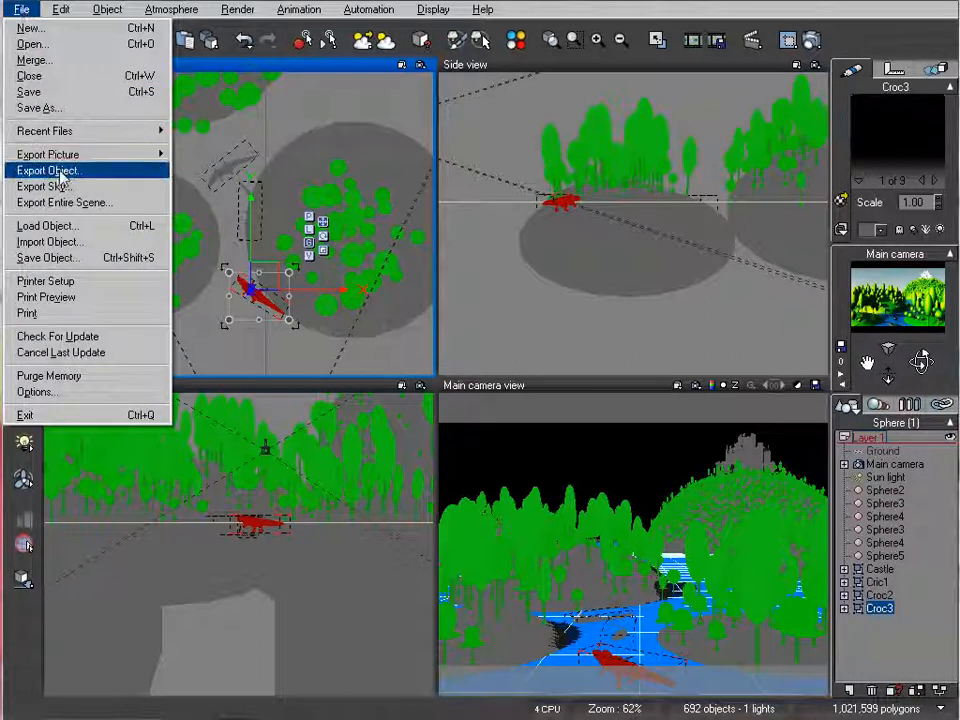
left_click(88, 242)
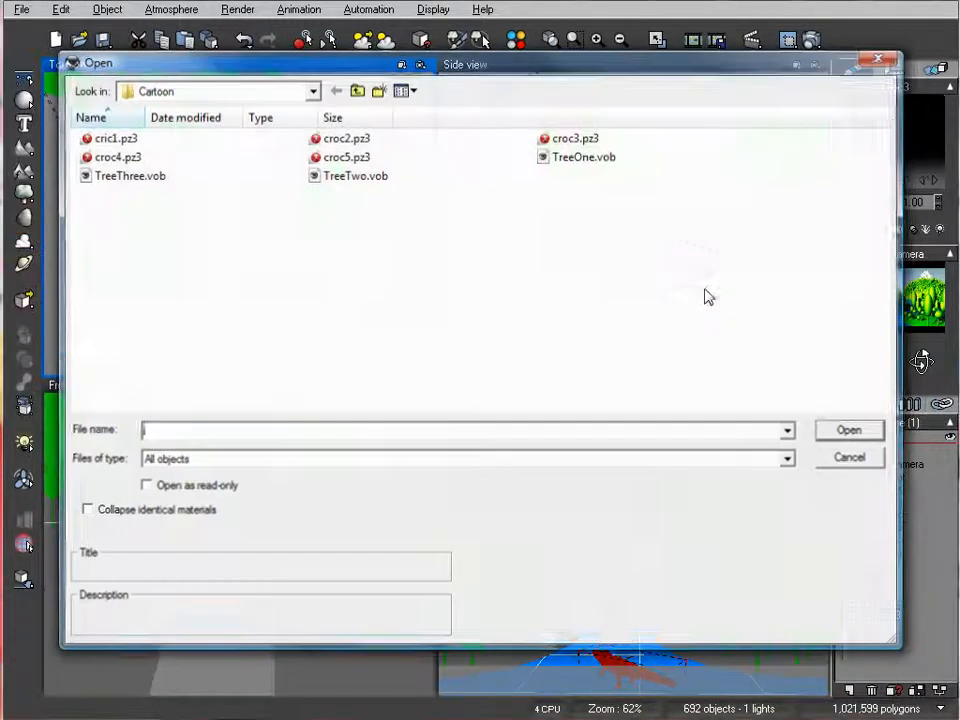
left_click(133, 157)
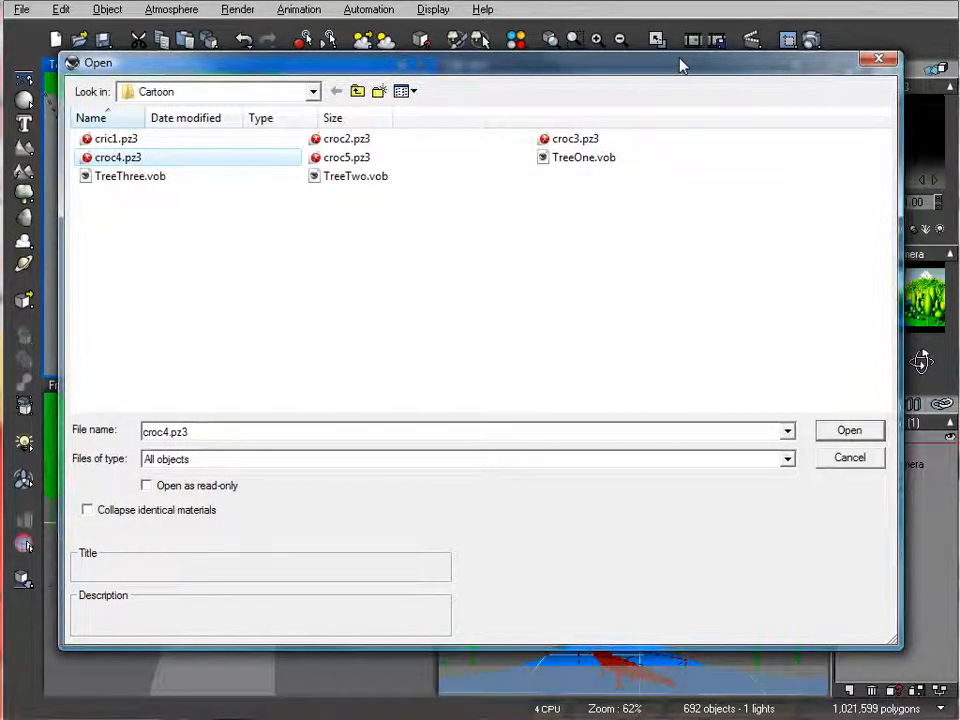
left_click(843, 433)
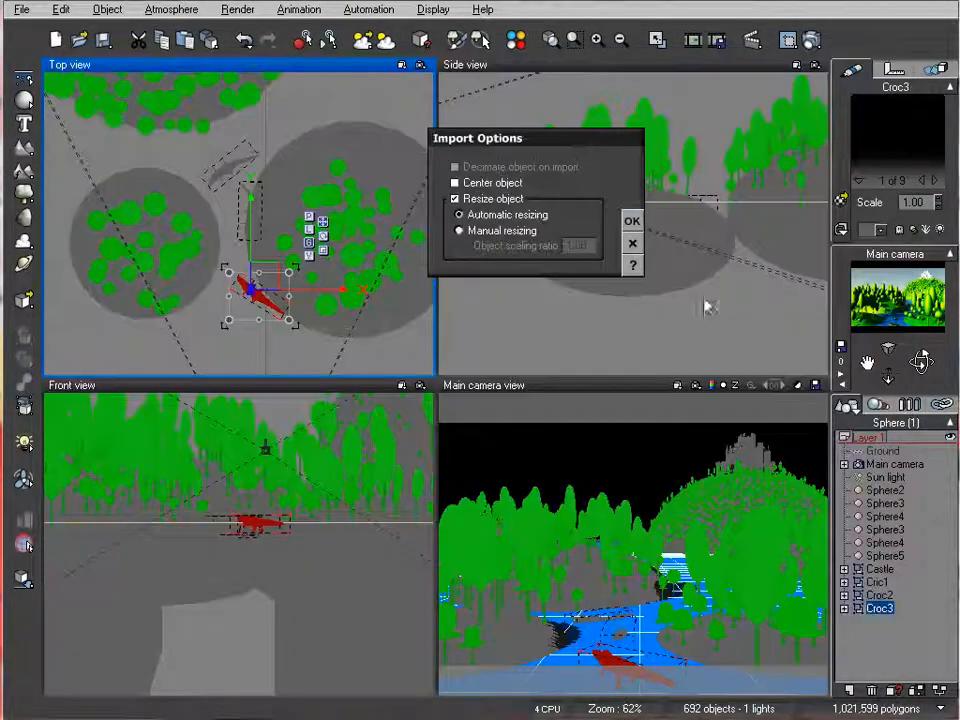
left_click(630, 219)
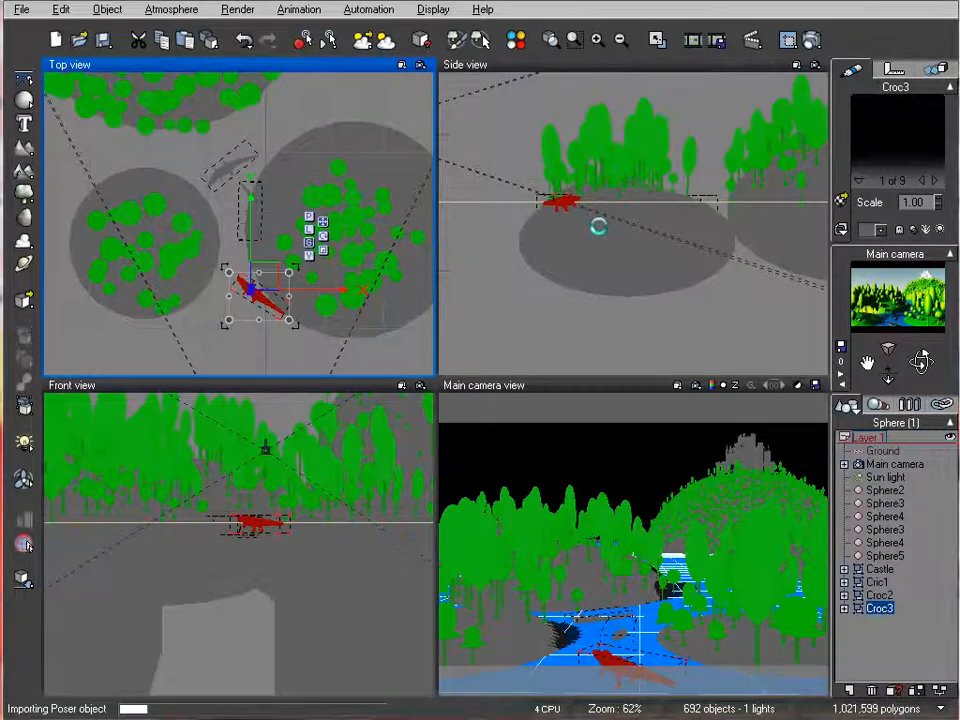
left_click(527, 339)
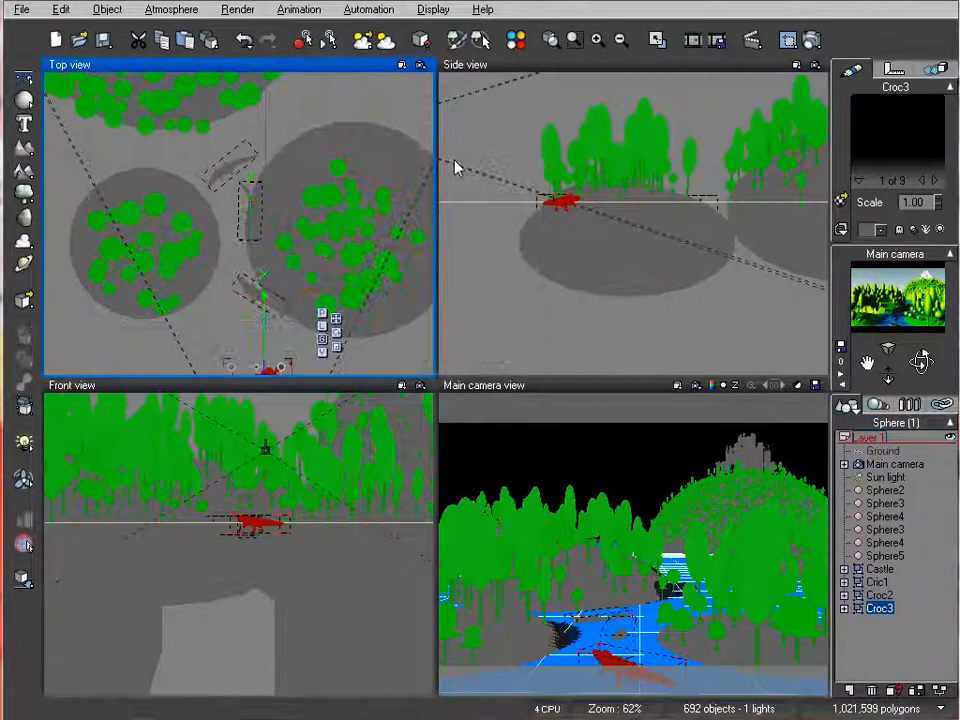
Move Croc4 back to the far left mound and raise it above the front slope, among the trees.
left_click(662, 199)
left_click_drag(542, 186, 805, 177)
right_click_drag(752, 250, 526, 288)
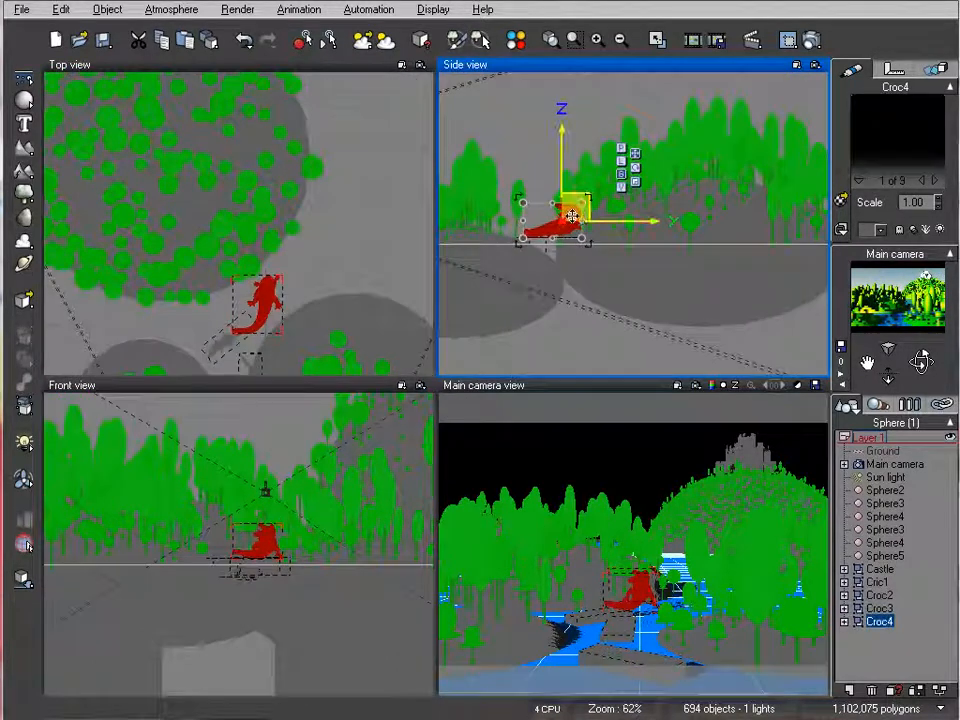
left_click_drag(574, 212, 608, 174)
right_click_drag(300, 245, 339, 240)
left_click_drag(319, 240, 258, 245)
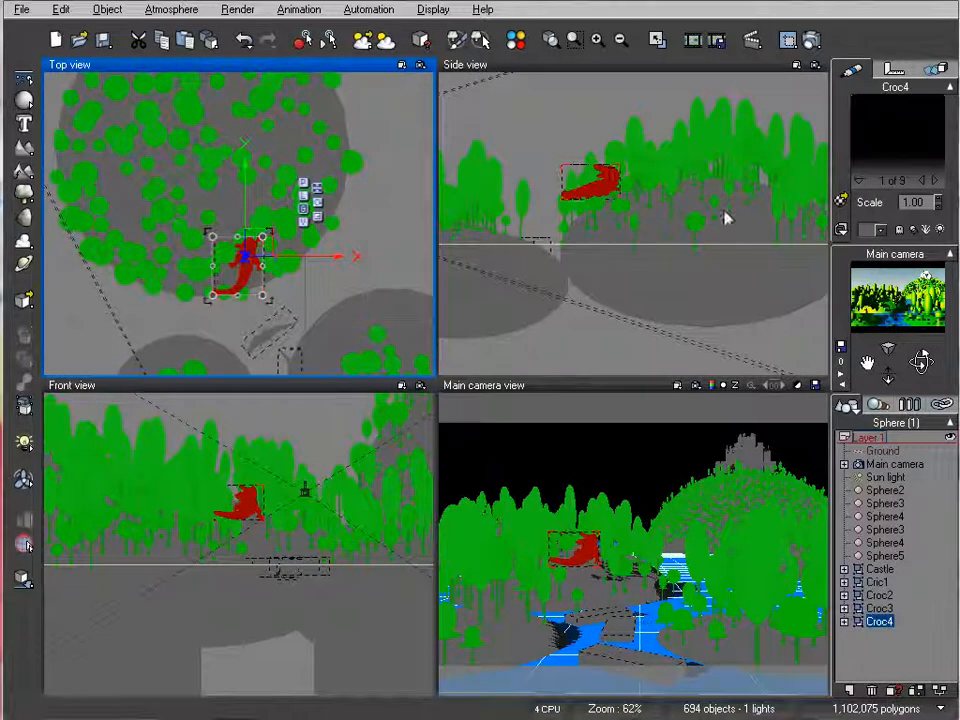
Tilt Croc4 to follow the mound's slope, lower it toward the surface and turn it slightly as seen from above.
scroll(632, 218, "up", 6)
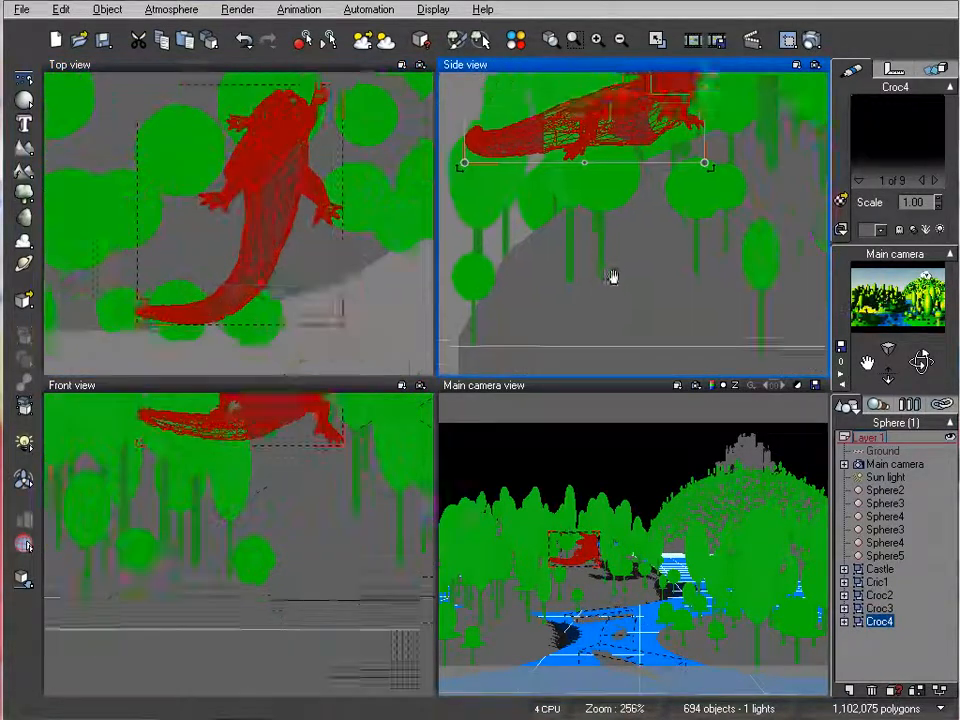
left_click_drag(681, 230, 703, 207)
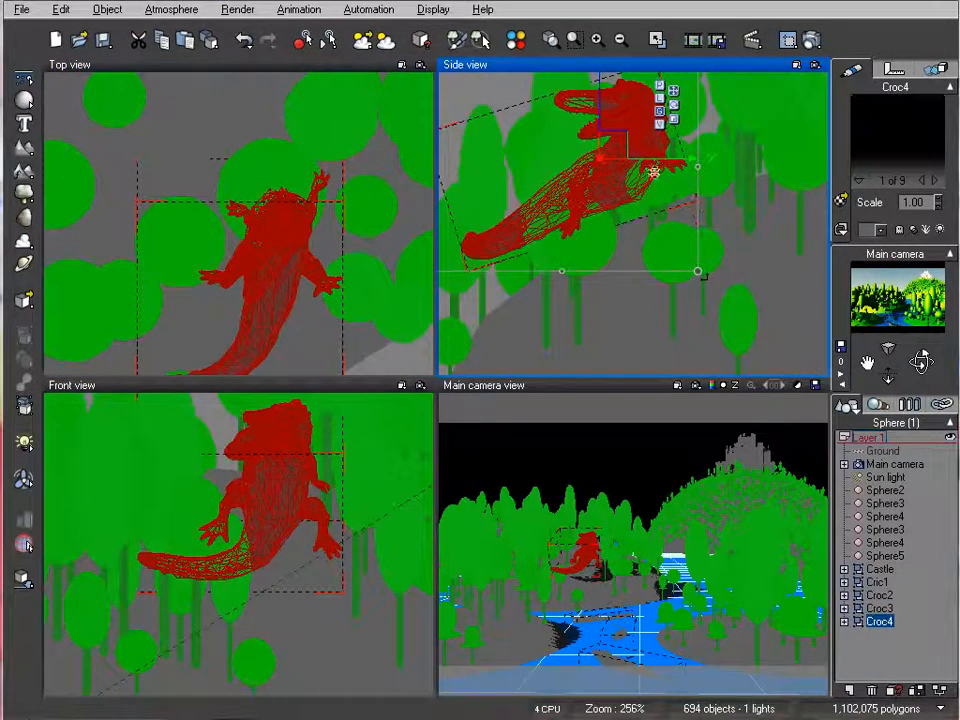
left_click_drag(607, 162, 611, 188)
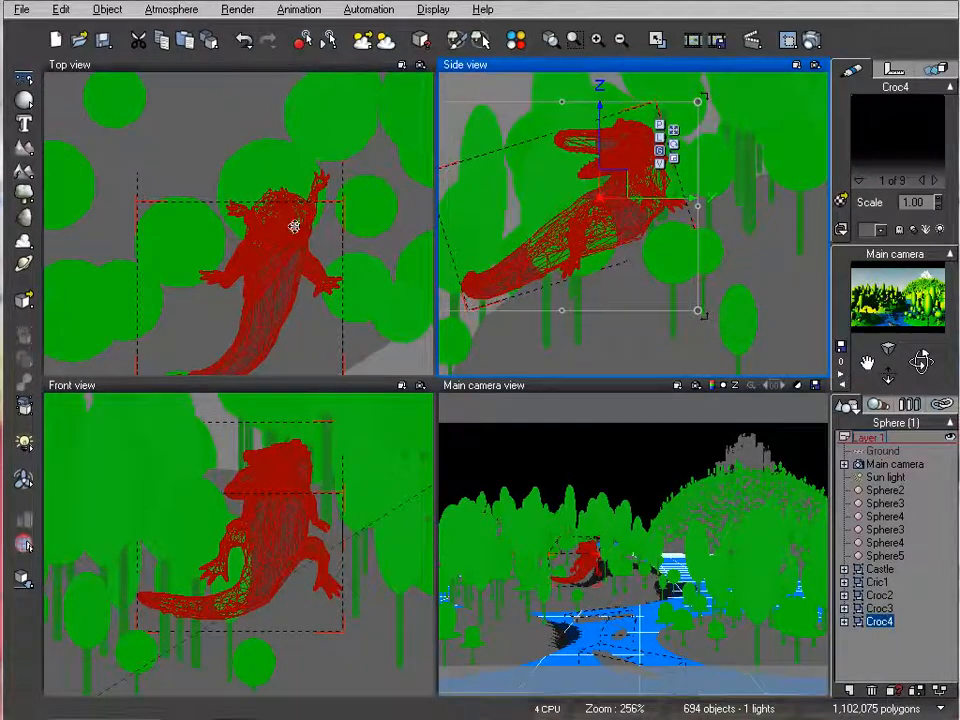
right_click_drag(346, 271, 328, 153)
left_click_drag(333, 326, 371, 289)
left_click_drag(264, 130, 264, 100)
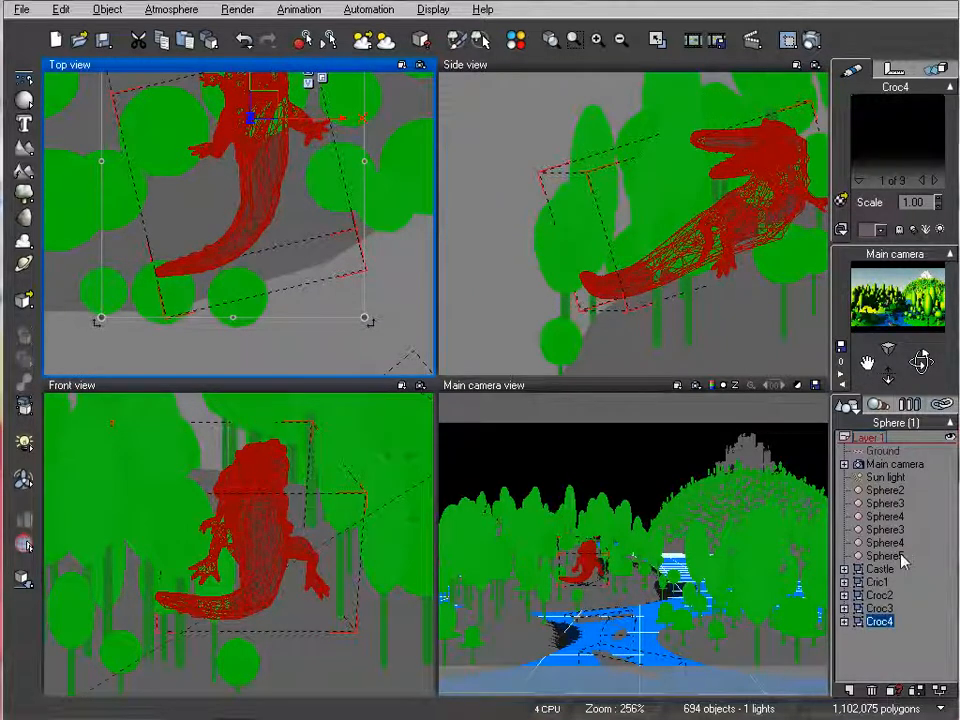
Open the CartoonGreen EcoSystem material of the far left mound, Sphere4, and repopulate its trees around Croc4.
left_click(395, 165)
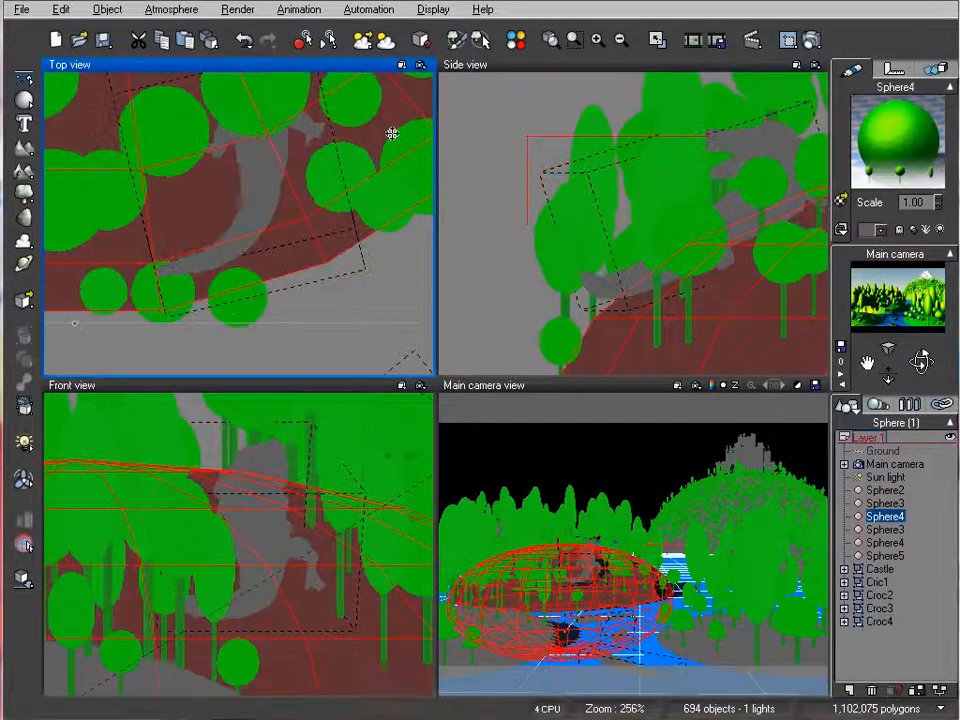
double_click(895, 135)
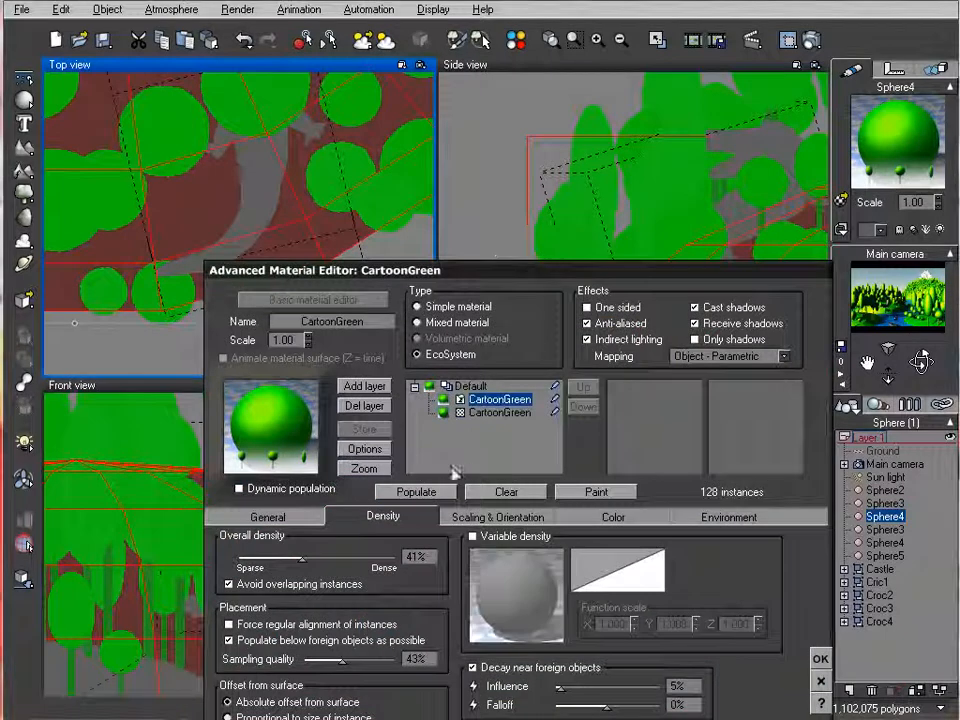
left_click(423, 492)
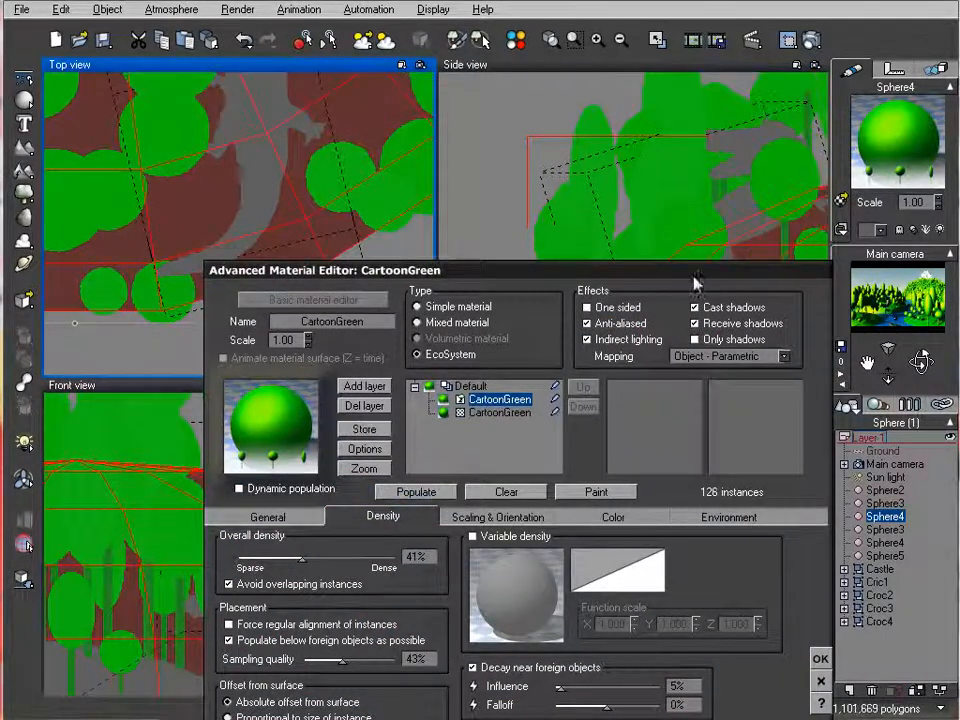
Reduce the overall density of Sphere4's EcoSystem to 38%, repopulate the trees and close the material editor.
left_click_drag(676, 270, 642, 152)
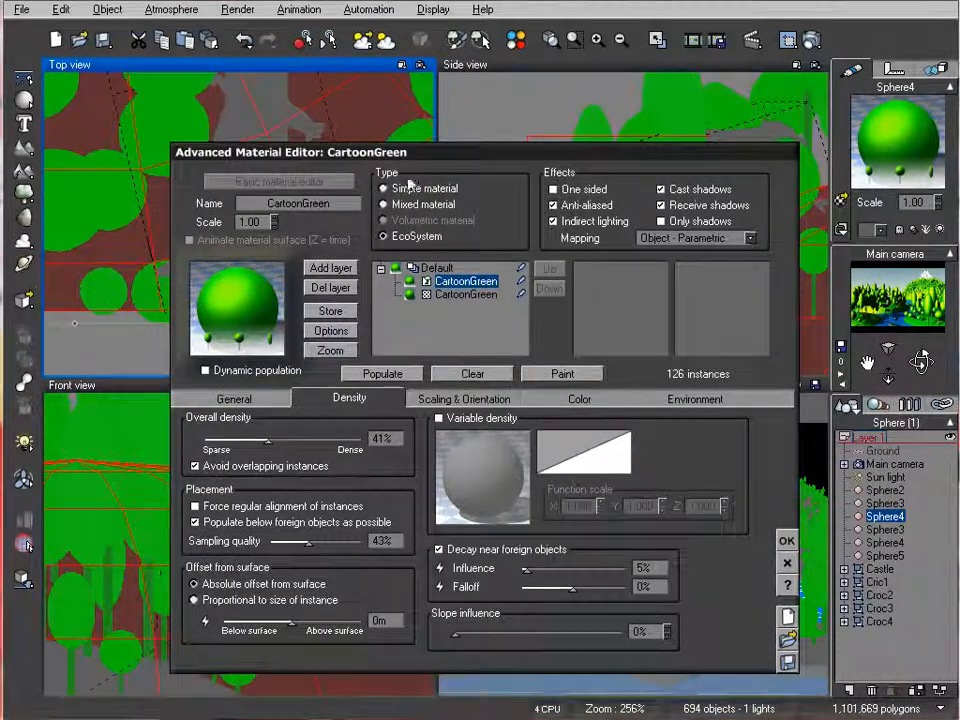
left_click_drag(409, 156, 590, 170)
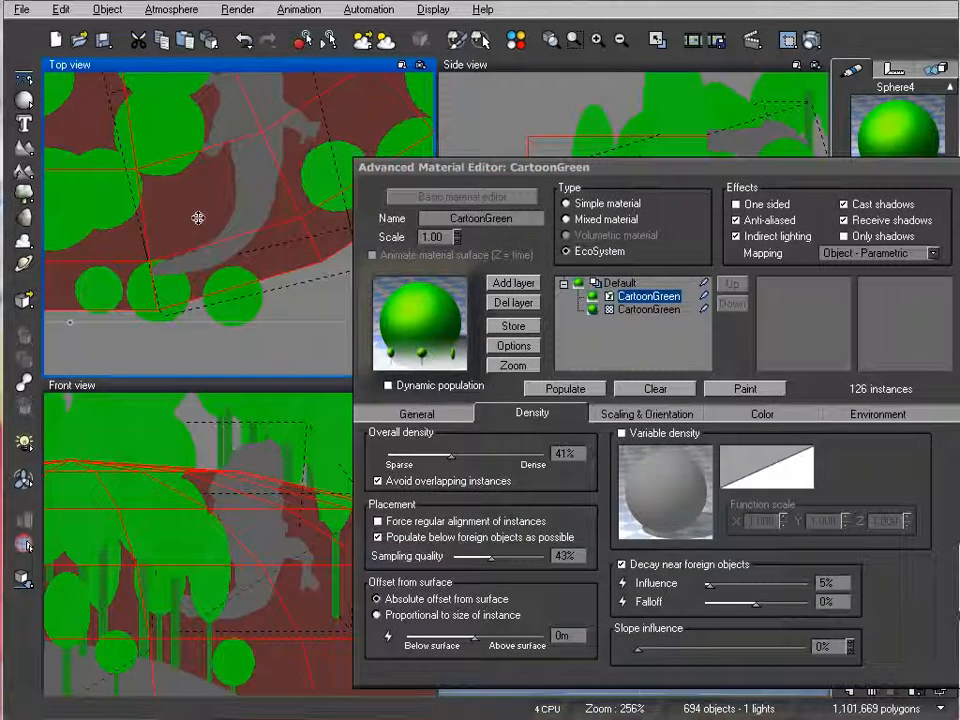
left_click_drag(561, 167, 370, 131)
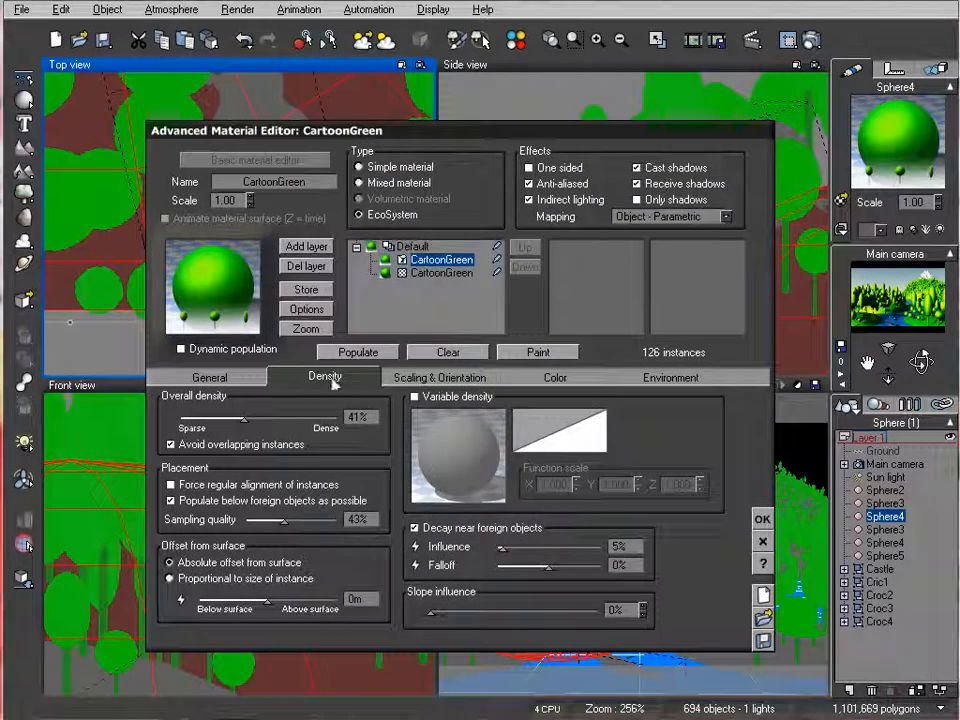
left_click(350, 352)
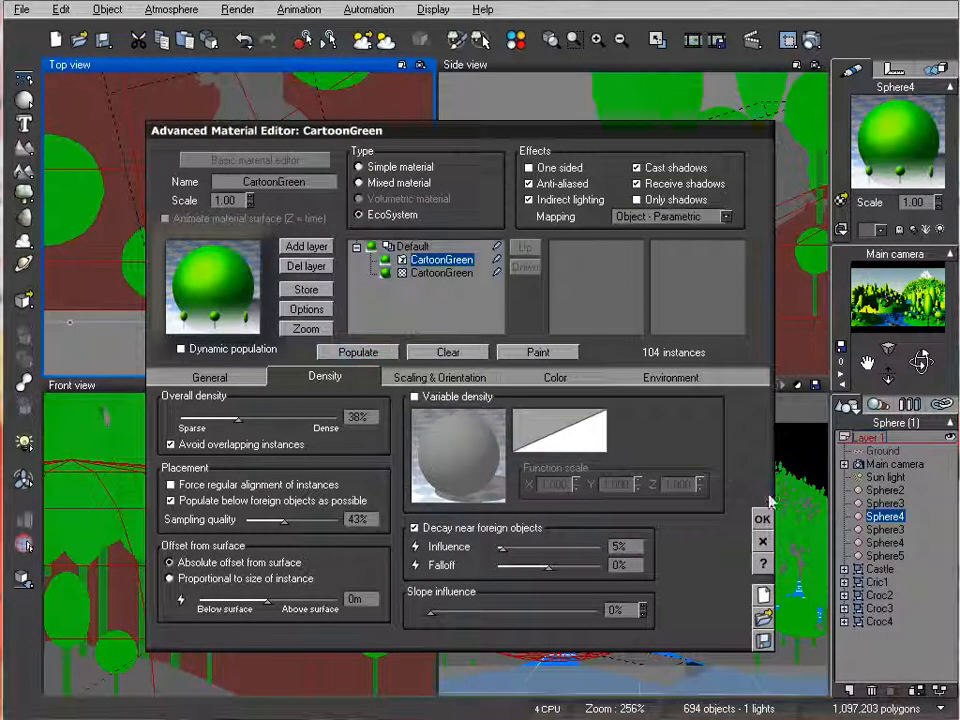
left_click(764, 540)
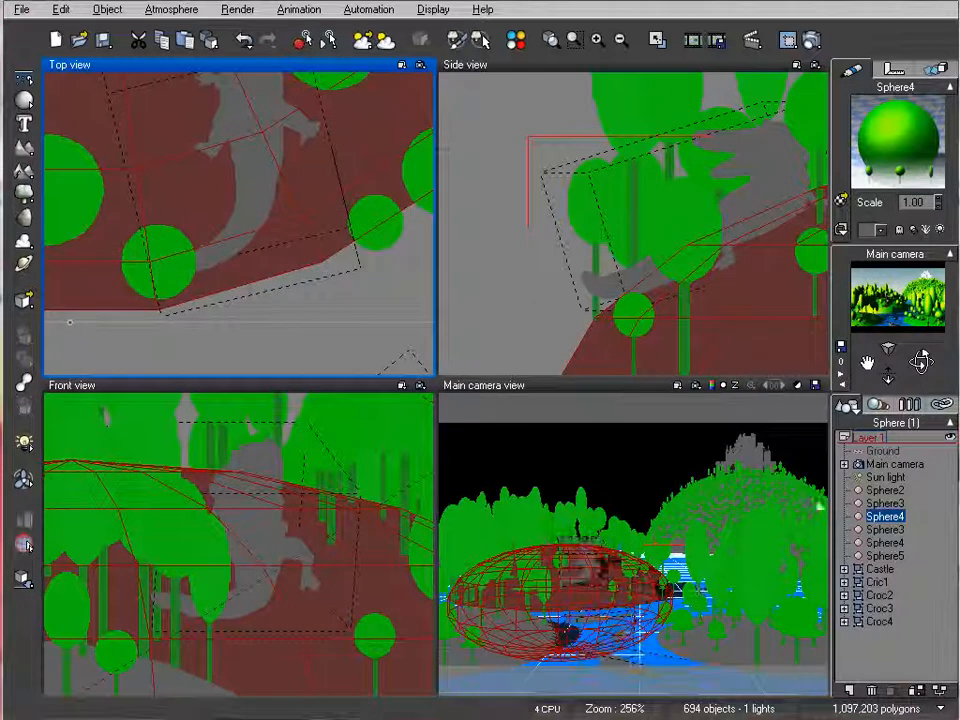
Render the scene to check Croc4 on the mound and close the render display.
left_click(810, 40)
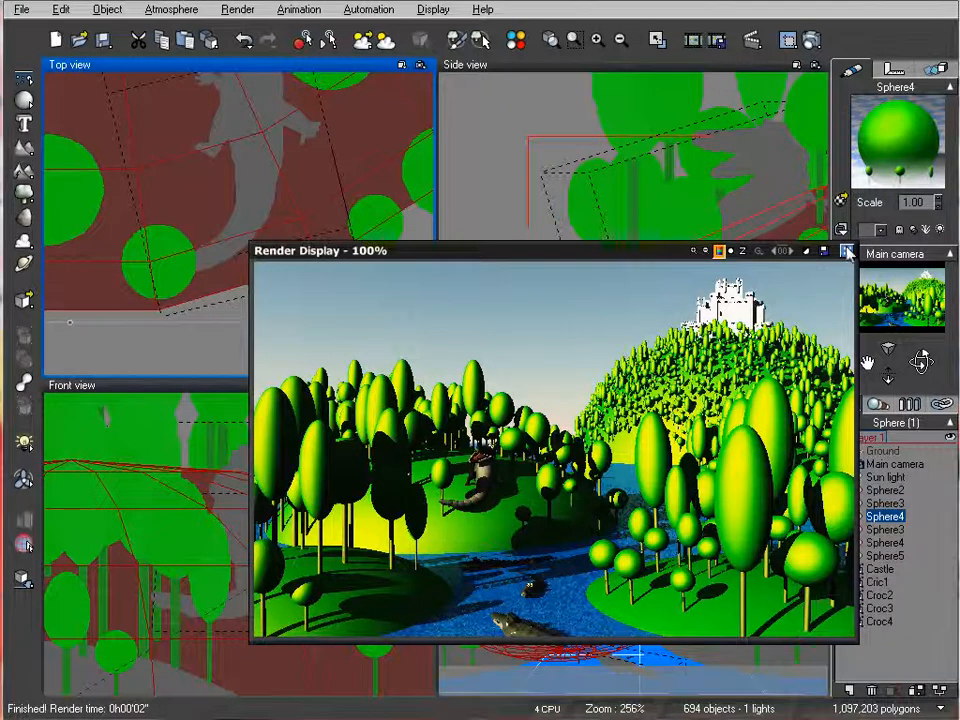
left_click(846, 251)
scroll(248, 277, "down", 5)
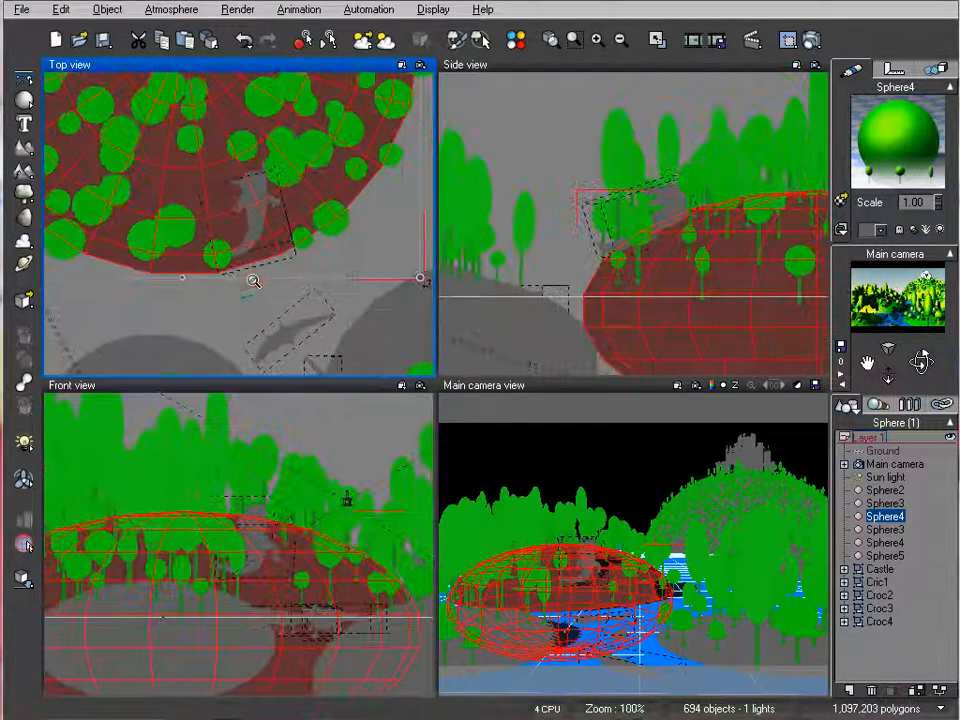
Import croc5.pz3 from the Cartoon folder with automatic resizing and accept the Poser import options.
left_click(21, 9)
left_click(48, 242)
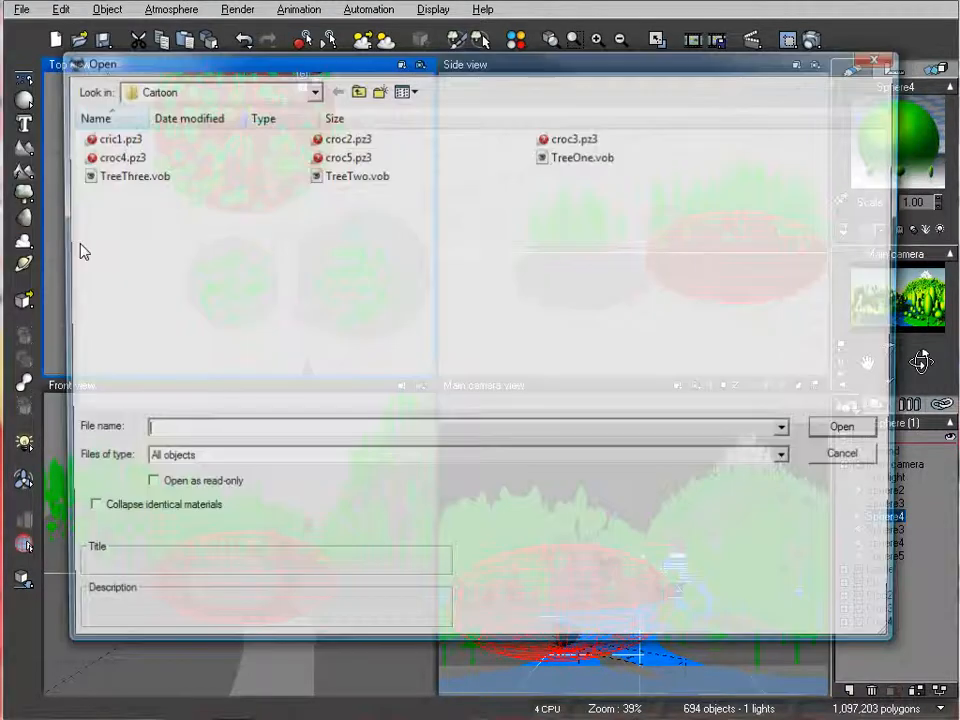
left_click(346, 157)
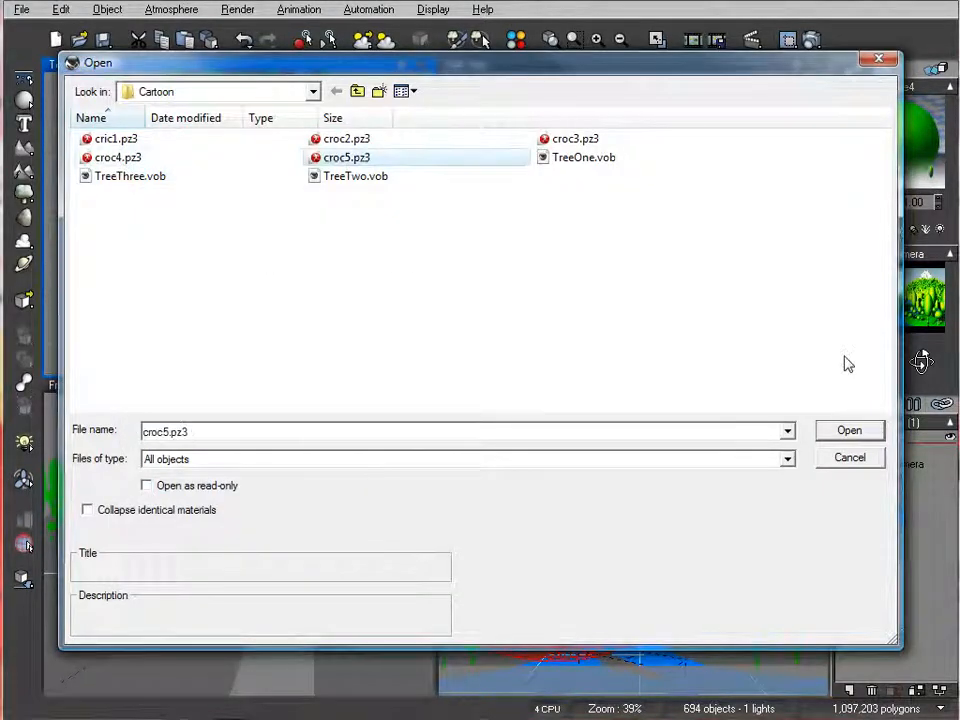
left_click(849, 431)
left_click(633, 221)
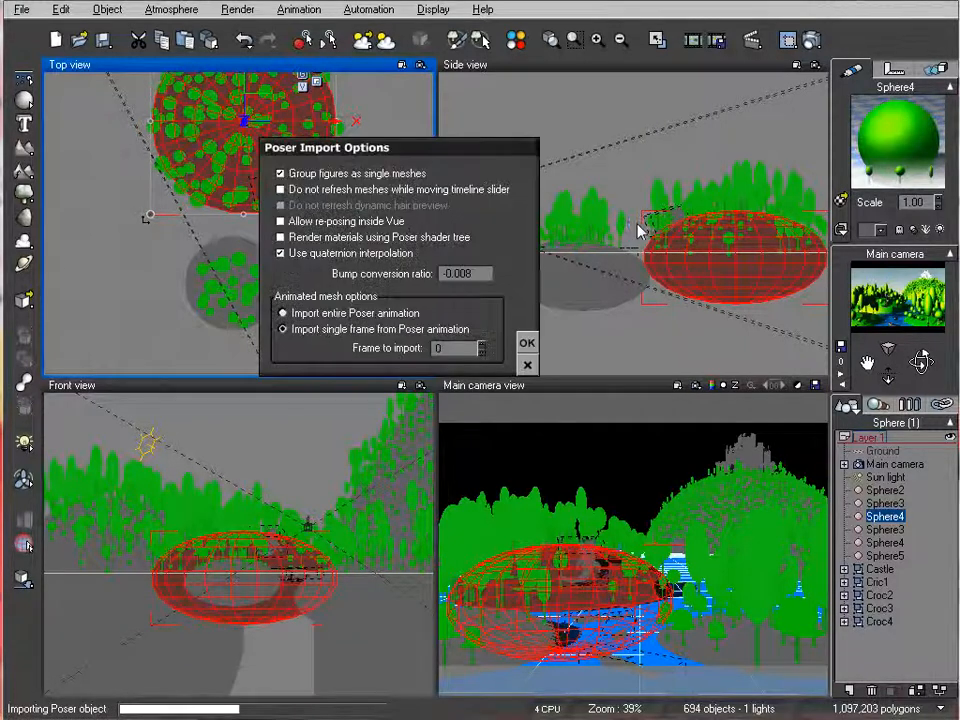
left_click(525, 343)
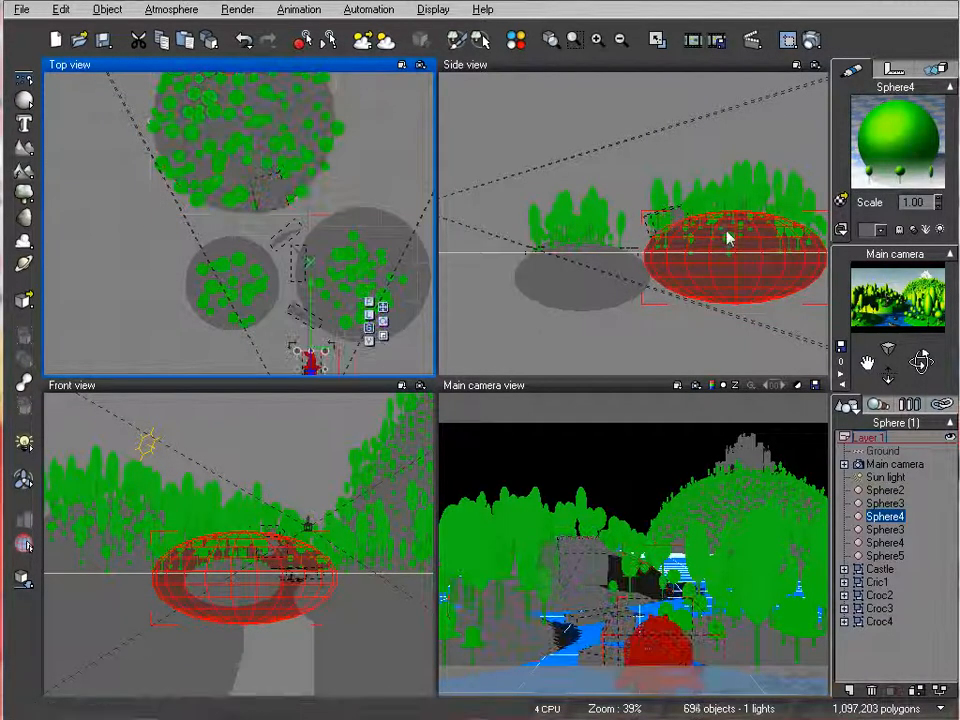
Move Croc5 from near the camera to the near left mound and raise it above the trees.
right_click_drag(318, 177, 323, 54)
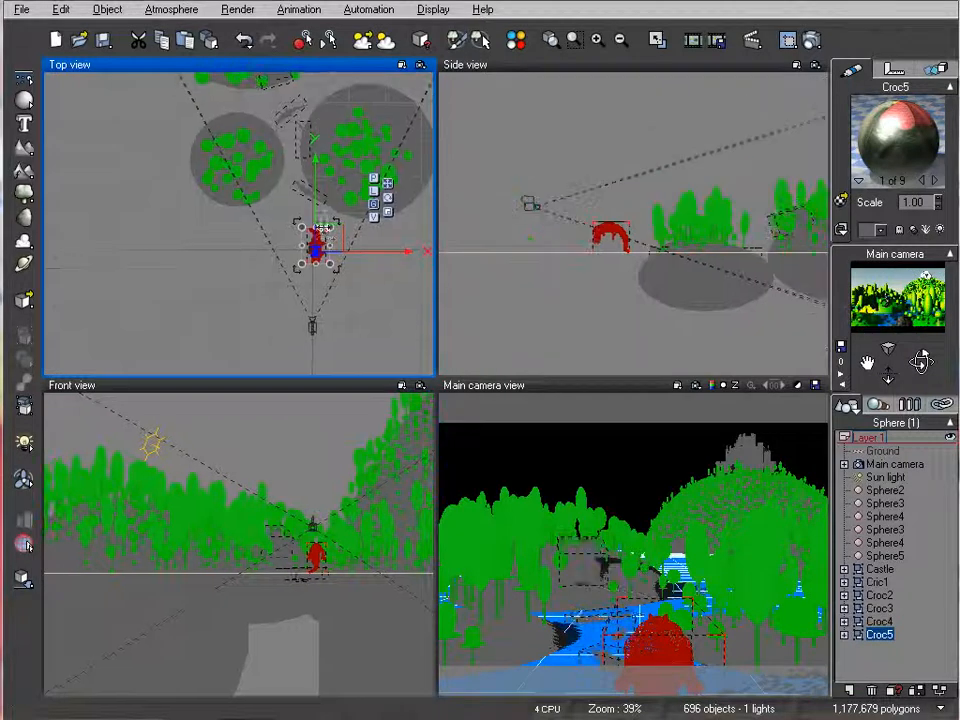
left_click_drag(327, 239, 270, 153)
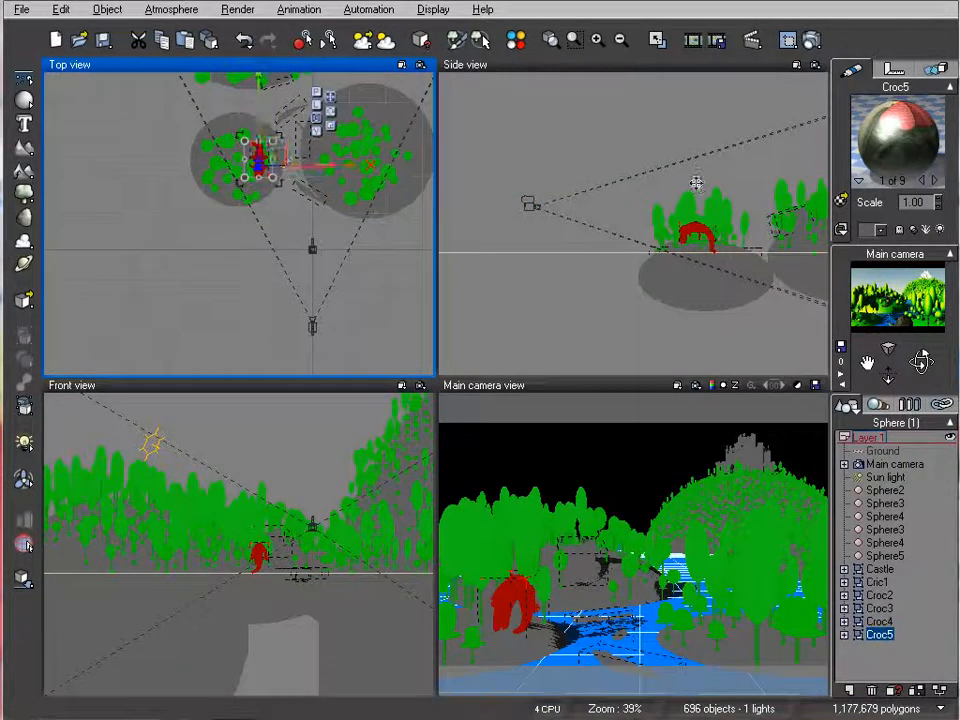
right_click_drag(686, 182, 606, 218)
scroll(607, 289, "up", 5)
left_click_drag(598, 331, 609, 222)
Rotate Croc5 diagonally and move it back over the water between the near and far left mounds.
left_click(303, 263)
left_click_drag(325, 310, 321, 141)
left_click_drag(309, 257, 307, 148)
right_click_drag(640, 248, 489, 247)
left_click_drag(550, 220, 594, 212)
Shift Croc5 toward the back edge of the near left mound and lower it slightly.
right_click_drag(368, 215, 326, 182)
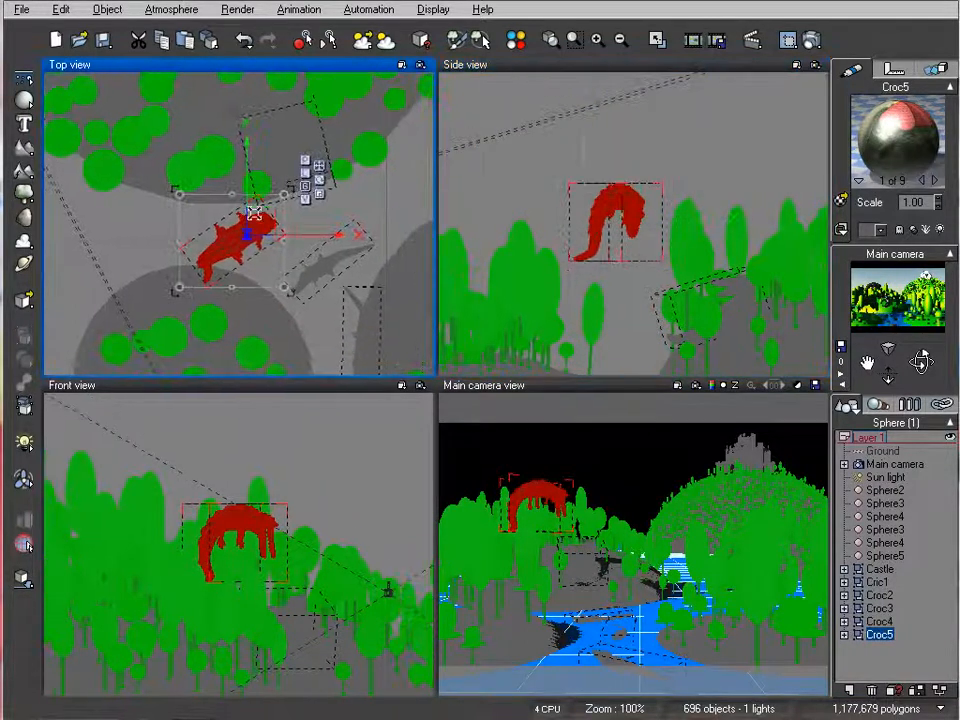
left_click_drag(267, 223, 286, 260)
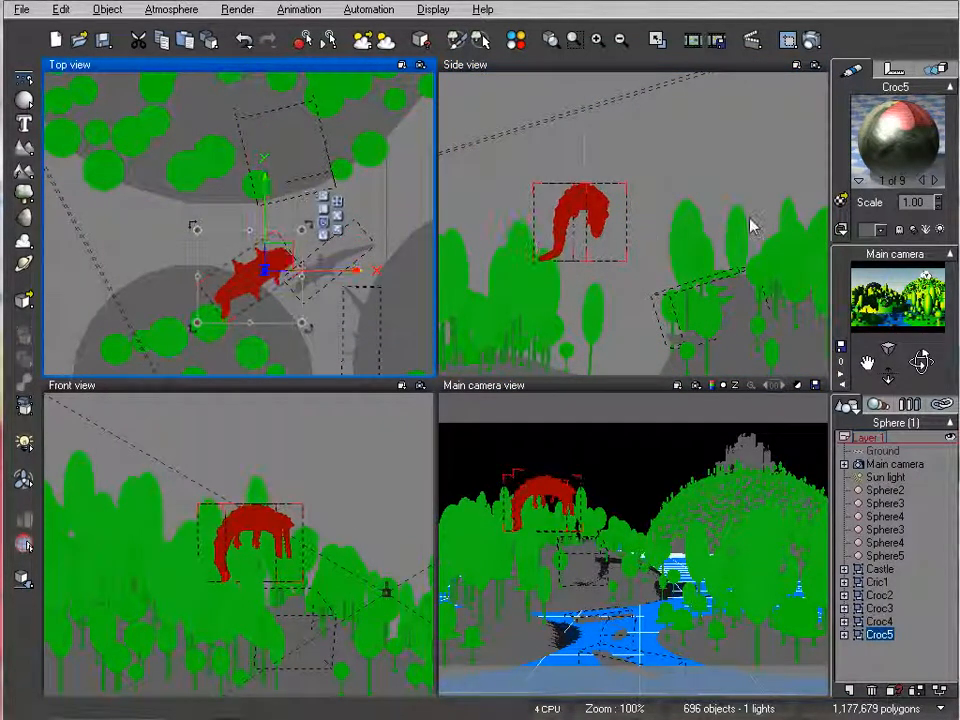
mouse_move(650, 284)
right_mouse_down()
mouse_move(649, 233)
mouse_move(648, 284)
right_mouse_up()
left_click_drag(594, 210, 590, 232)
Move the near left mound, Sphere3, slightly farther away from the river channel.
right_click_drag(203, 325, 215, 157)
left_click(232, 244)
left_click_drag(220, 207, 175, 192)
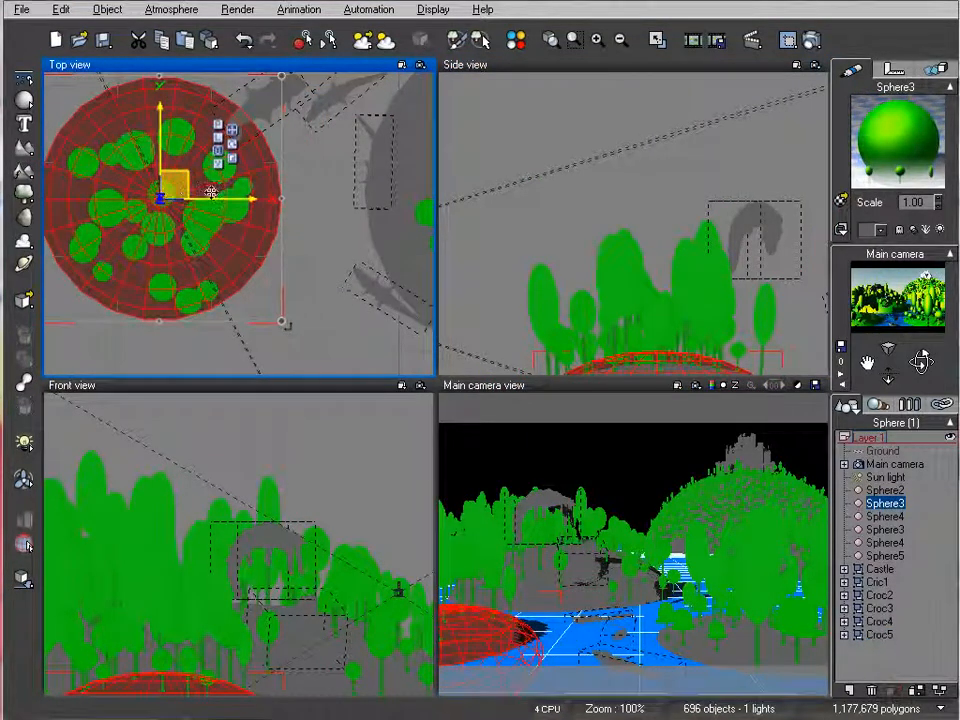
Reselect Croc5 and move it closer to the near left mound so its tail overlaps the mound's edge.
right_click_drag(681, 171, 613, 229)
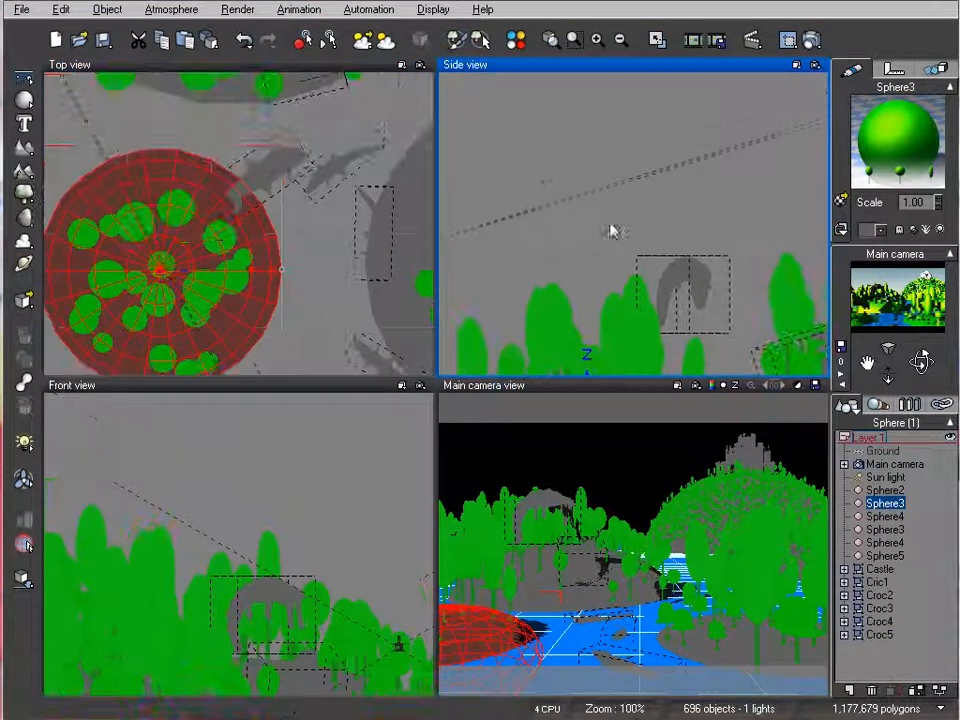
left_click(701, 277)
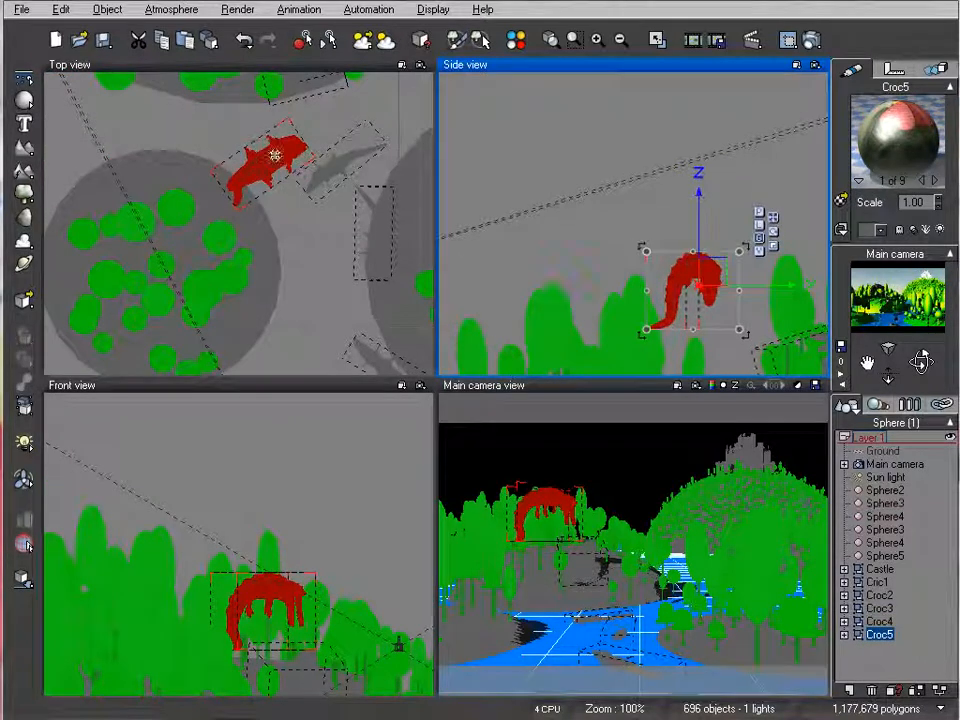
left_click(273, 155)
left_click_drag(274, 152, 270, 187)
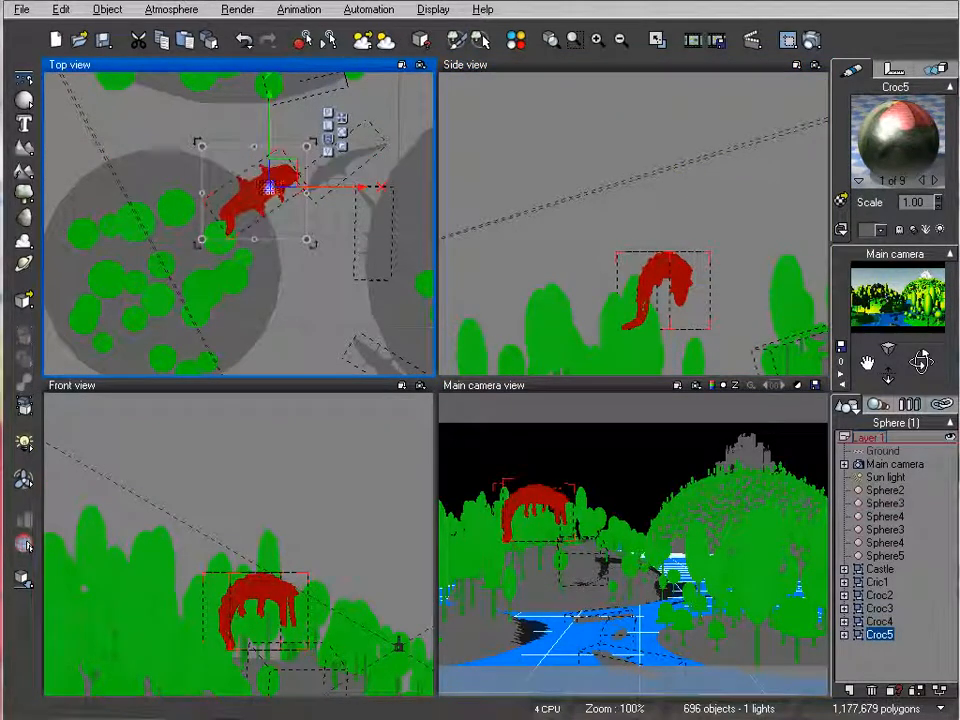
Add a sphere and position it high in the air directly above Croc5's arched body.
left_click(25, 100)
left_click(640, 215)
left_click_drag(650, 211, 691, 207)
scroll(680, 230, "up", 2)
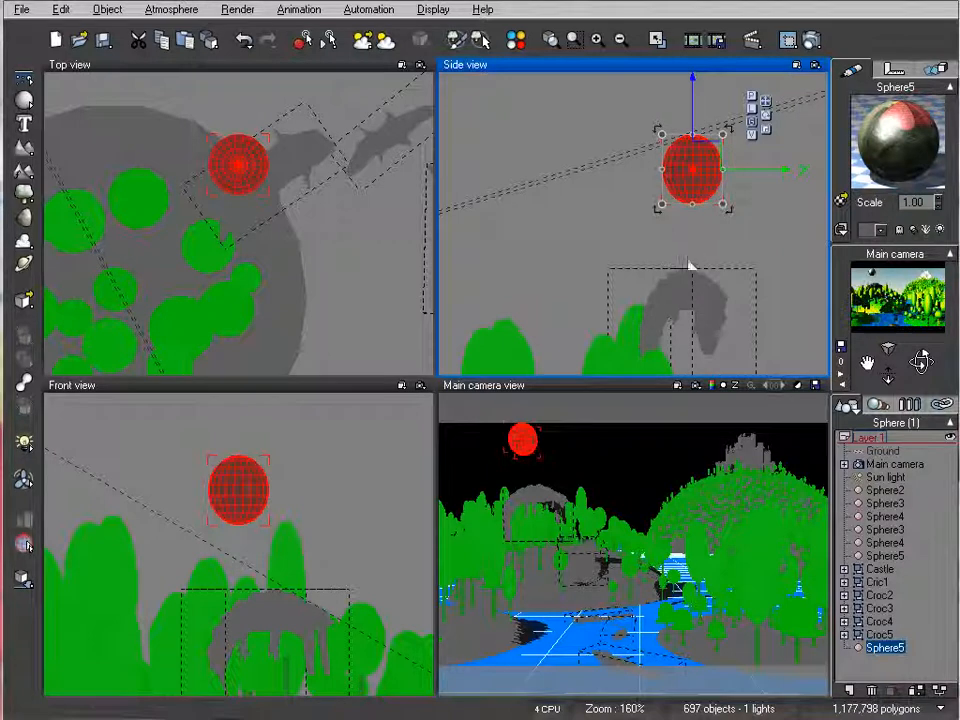
right_click_drag(366, 249, 349, 233)
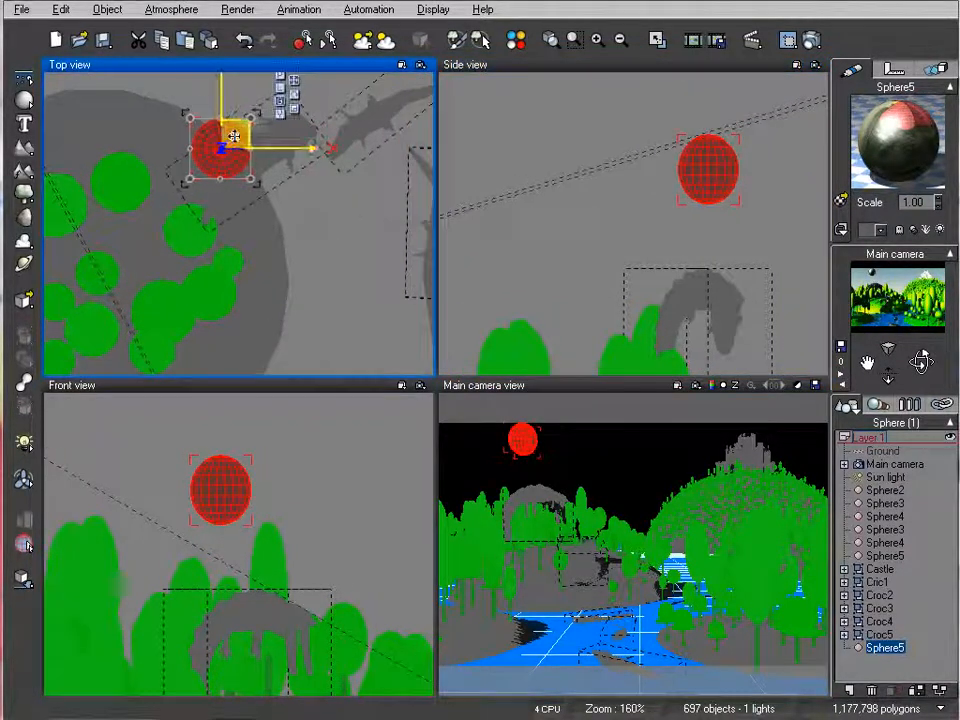
left_click_drag(230, 137, 257, 130)
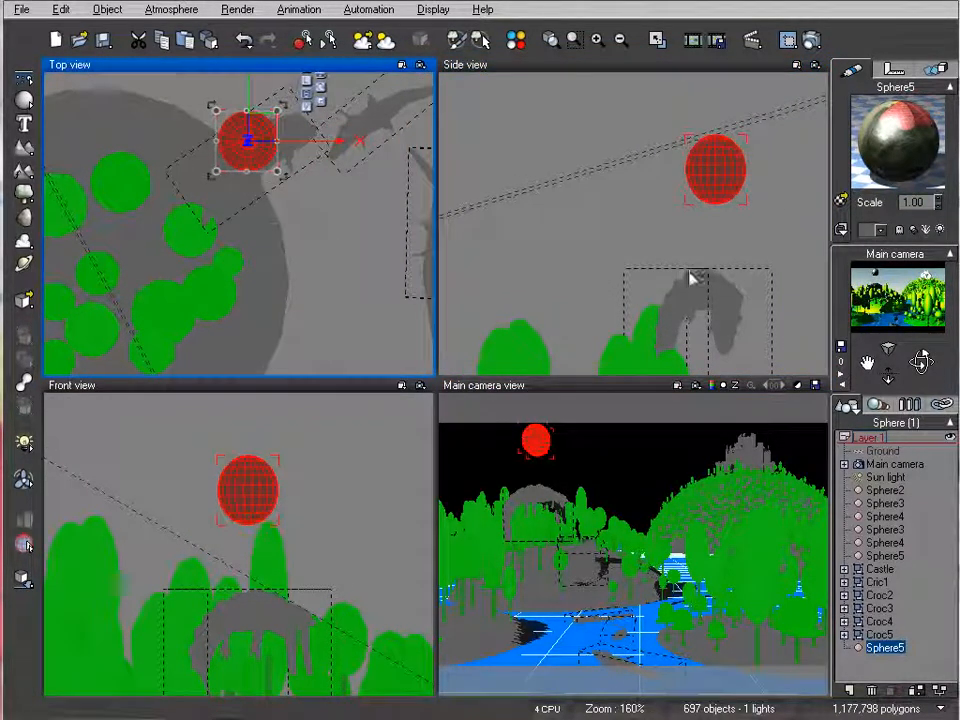
Add a torus, position it as a hoop around Croc5's body and rotate it crosswise to the leap direction.
left_click_drag(29, 104, 160, 111)
left_click(514, 189)
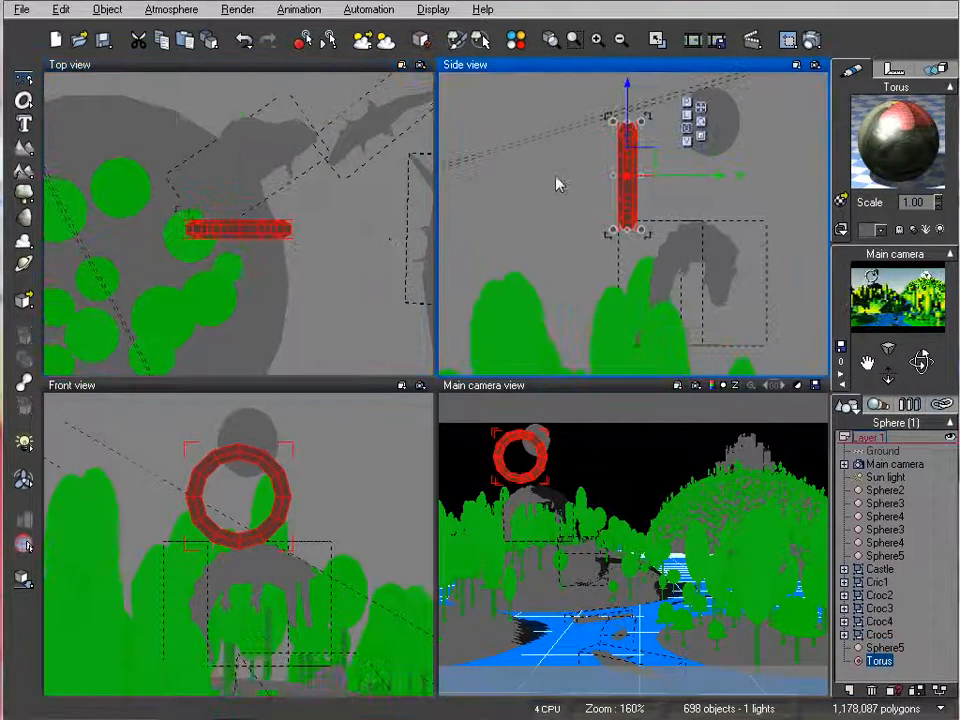
left_click_drag(646, 163, 716, 230)
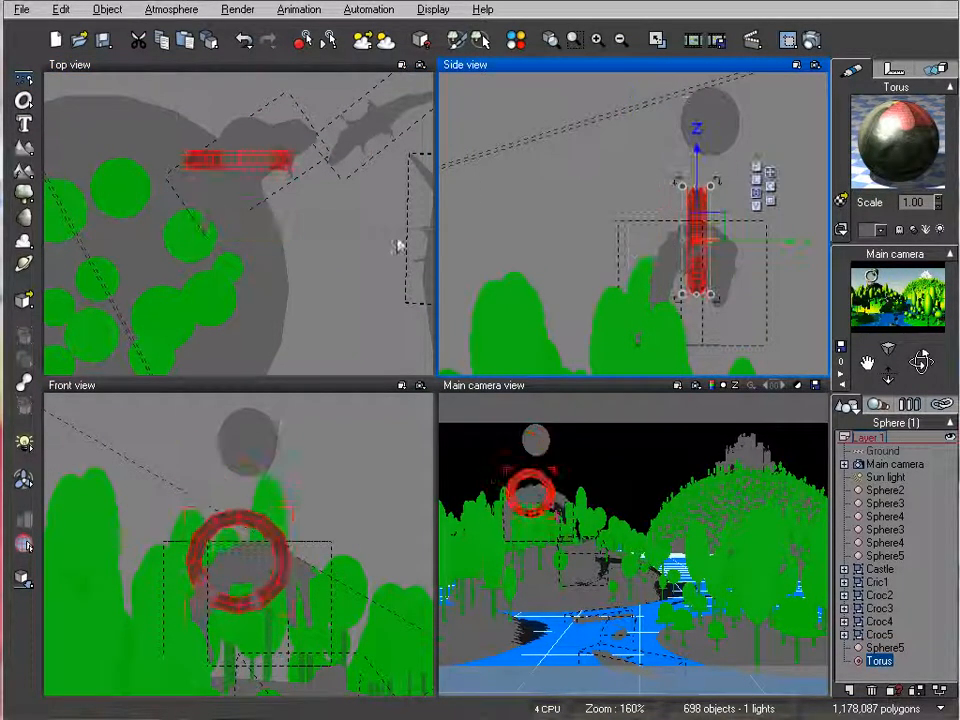
left_click(248, 162)
left_click_drag(292, 174, 250, 233)
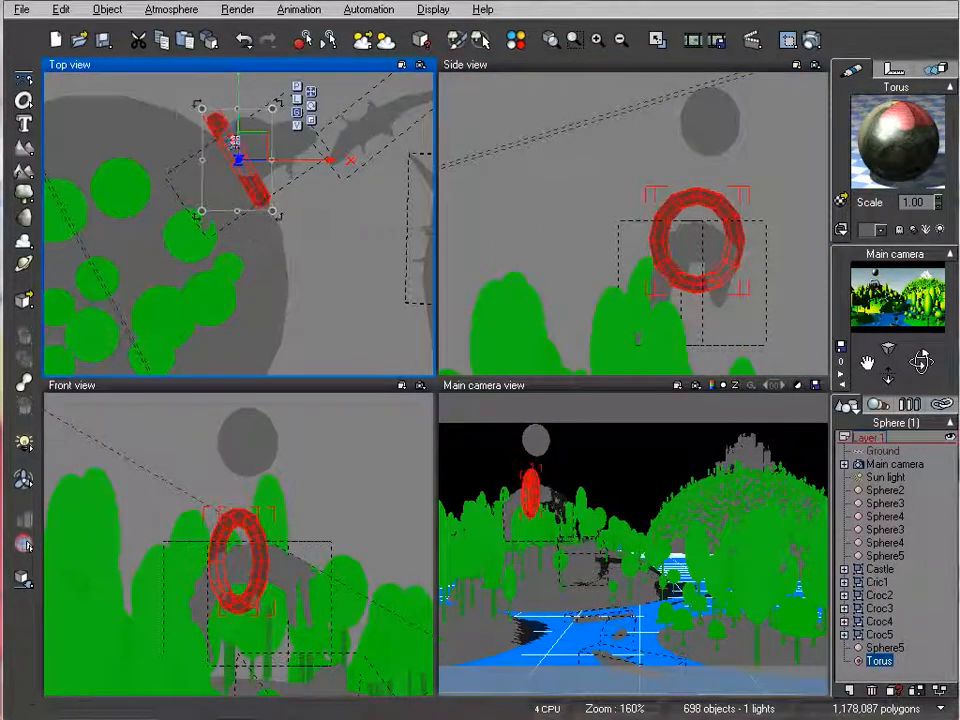
mouse_move(255, 147)
left_mouse_down()
mouse_move(277, 143)
mouse_move(264, 140)
left_mouse_up()
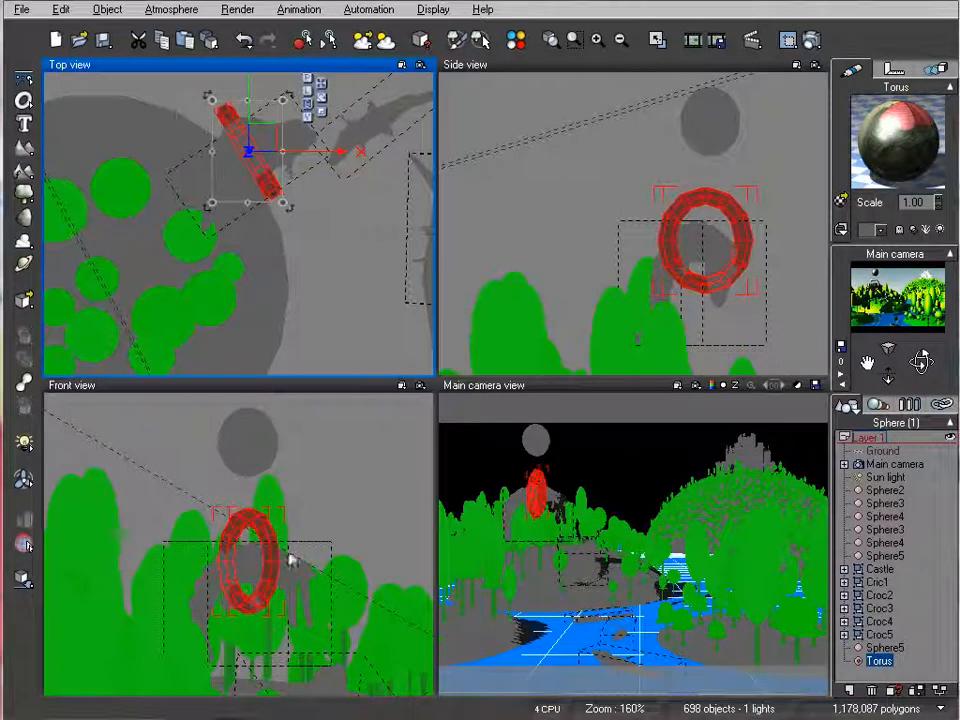
Shrink the torus to a smaller hoop and reposition it so it closely encircles Croc5's arched body.
left_click(682, 274)
left_click_drag(651, 184, 716, 229)
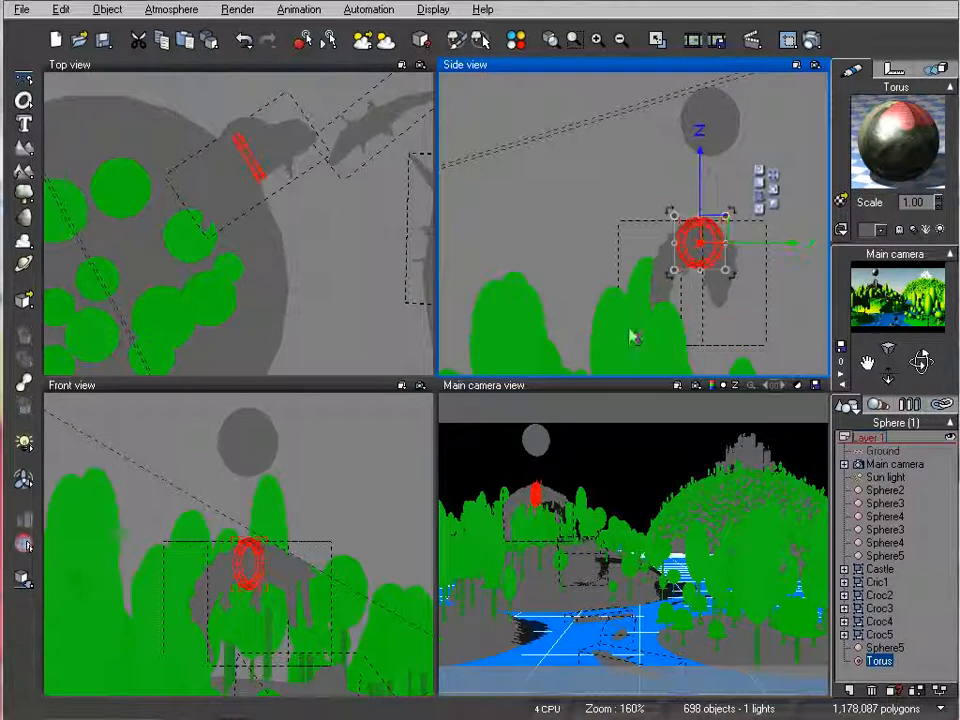
left_click(255, 148)
left_click_drag(262, 141, 268, 139)
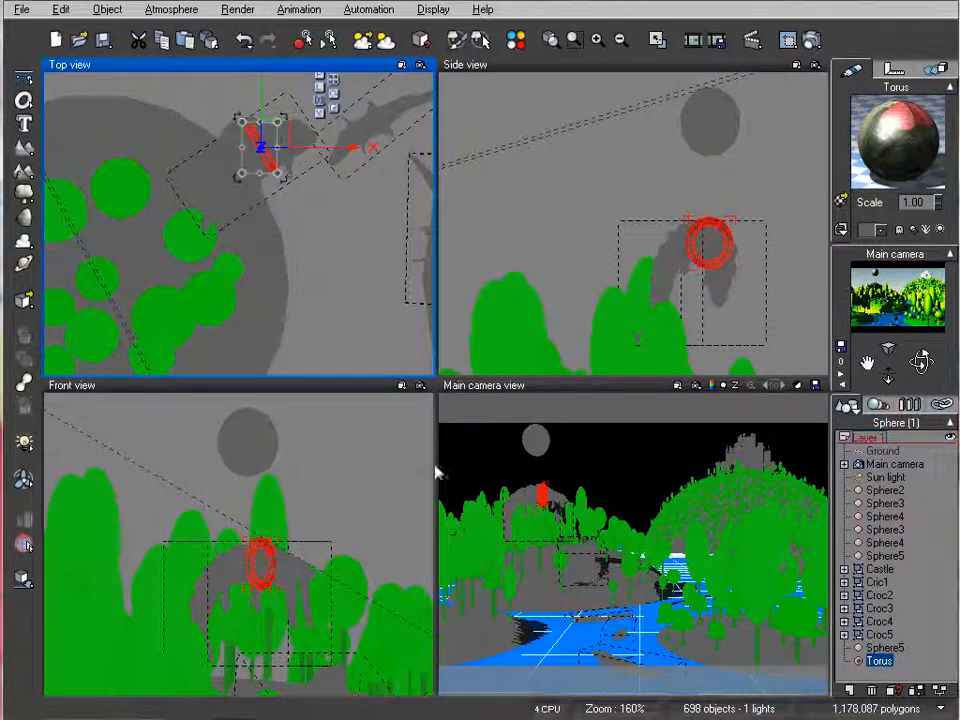
Apply the Radial stripes material from the Basic collection to the torus hoop.
left_click(841, 201)
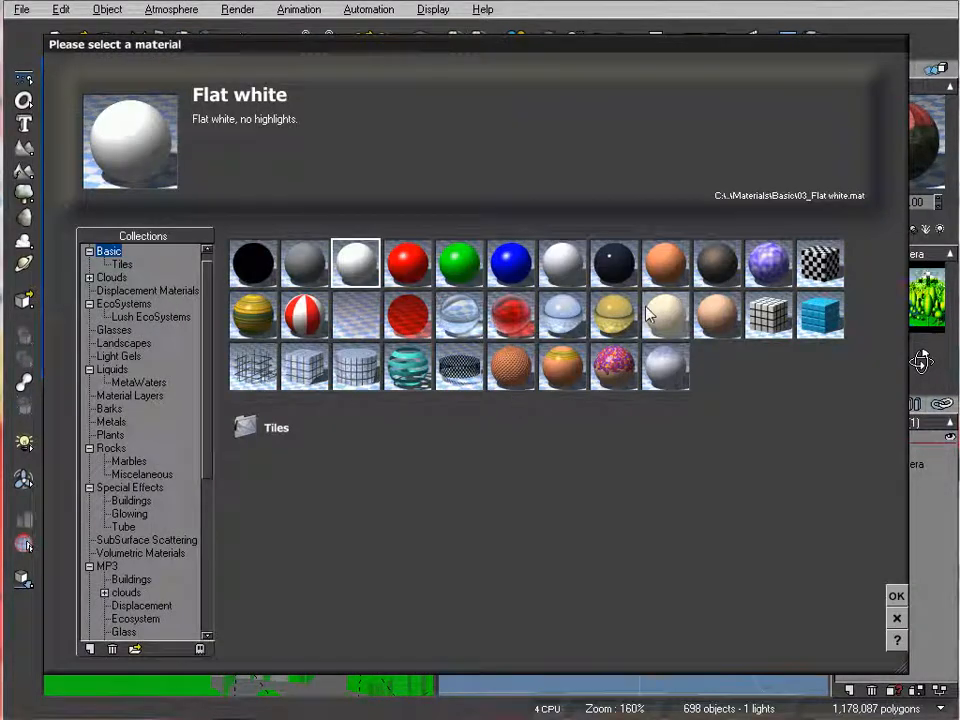
left_click(304, 315)
left_click(895, 594)
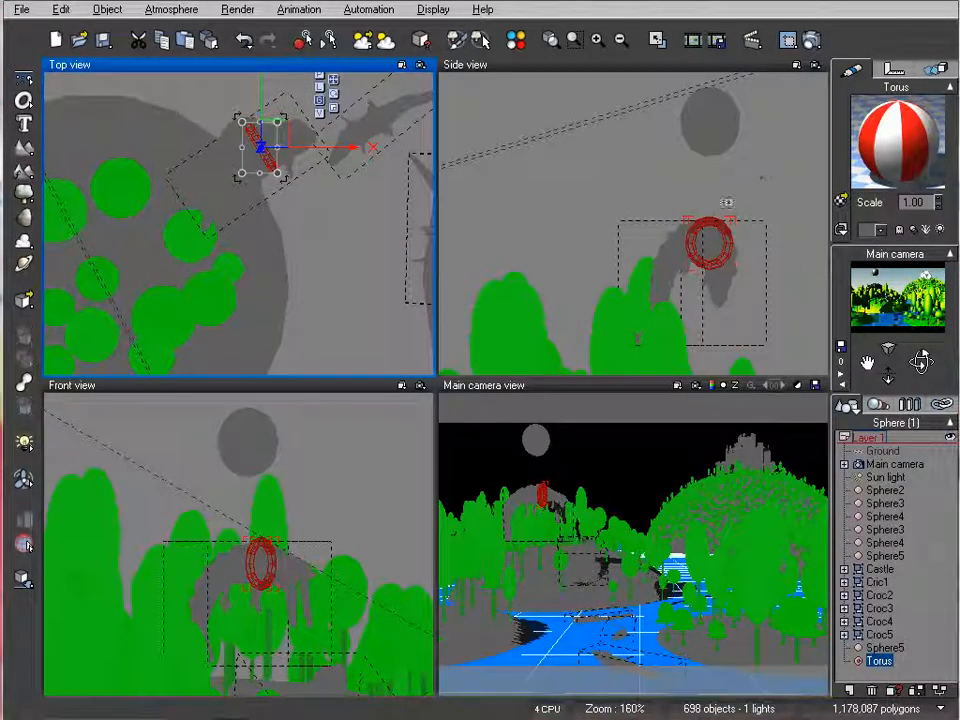
Apply the plain glossy red material from the Basic collection to Sphere5, the sphere above Croc5.
left_click(705, 128)
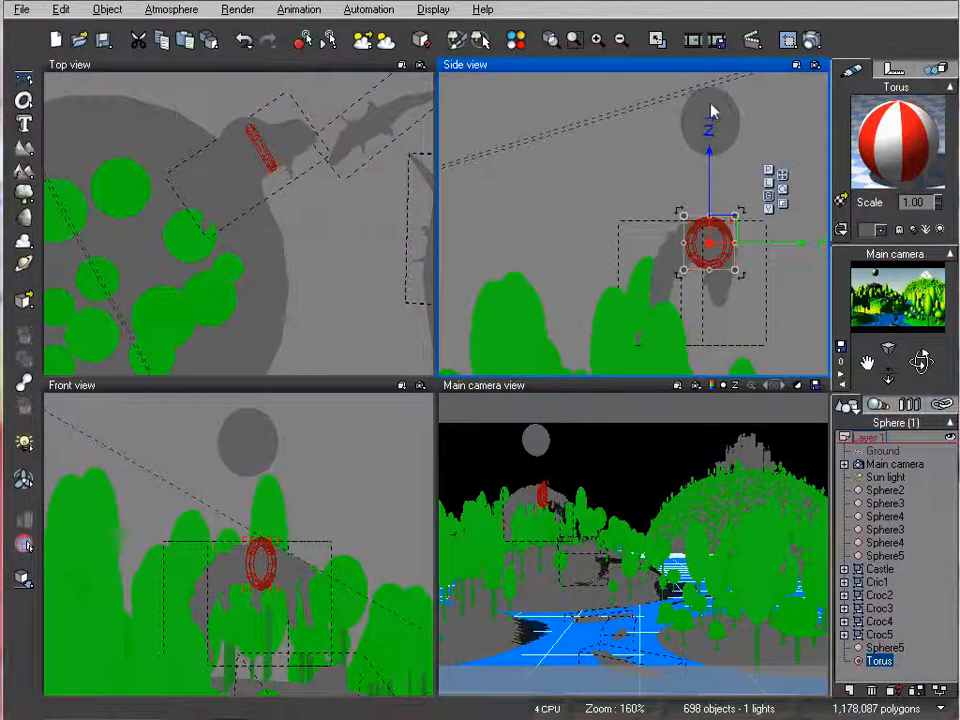
left_click(730, 108)
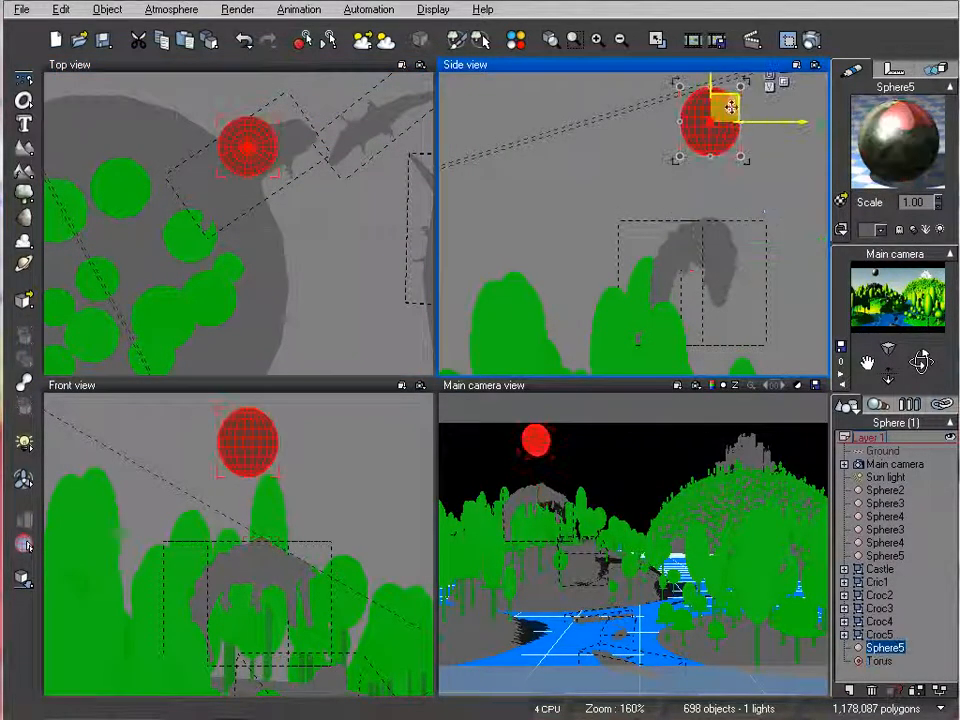
left_click(842, 203)
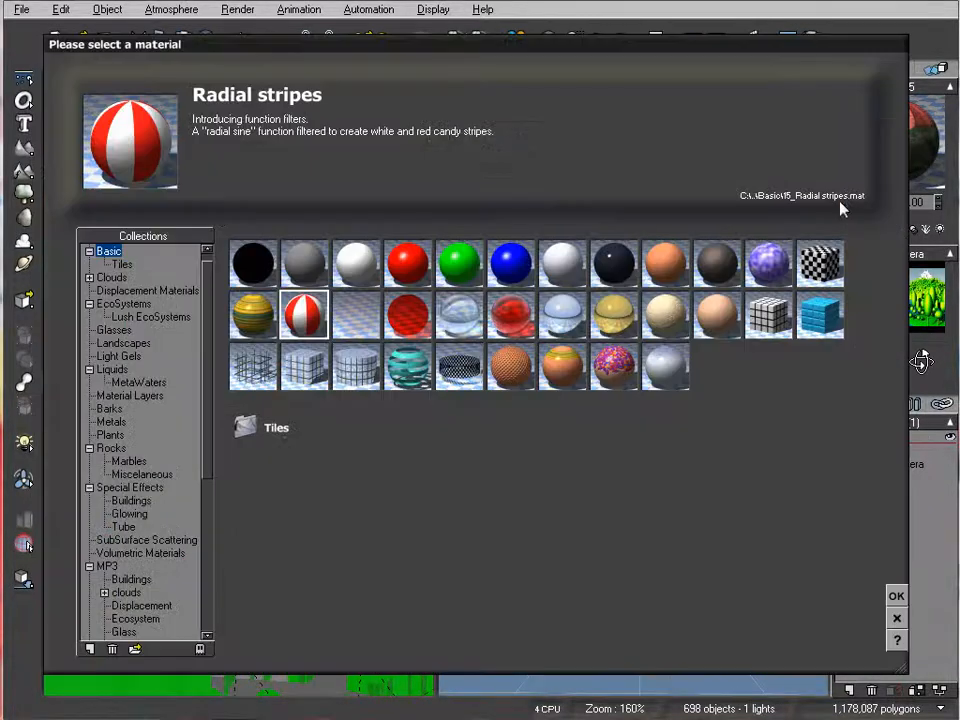
left_click(408, 260)
left_click(896, 597)
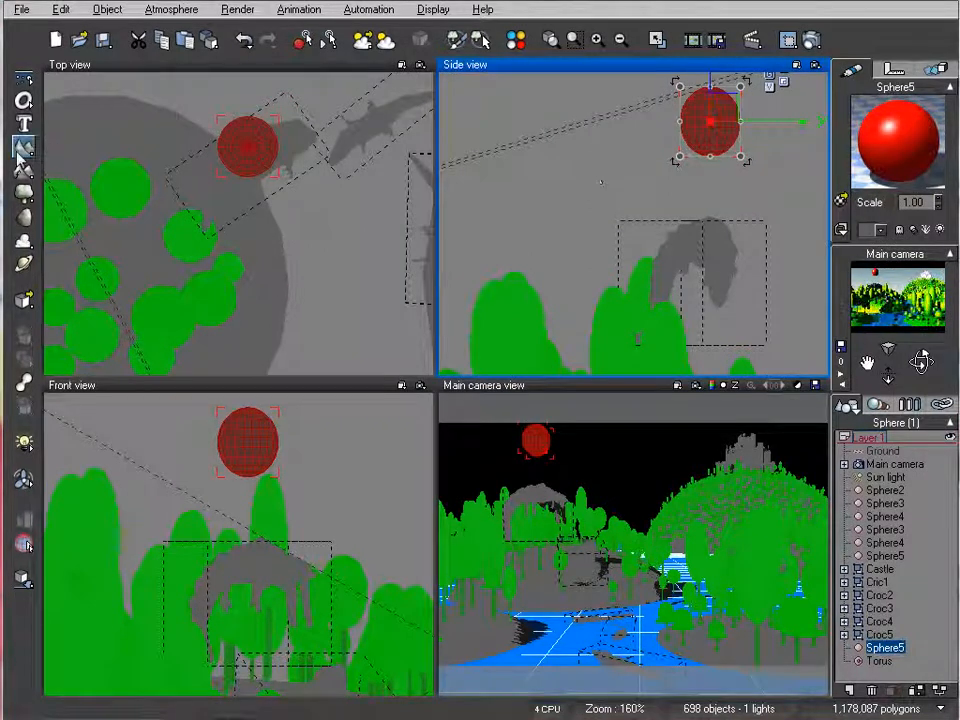
Add a cylinder, reduce it to a thin upright string and lengthen it.
left_click_drag(22, 102, 66, 110)
left_click_drag(676, 186, 568, 80)
scroll(600, 250, "up", 2)
left_click_drag(553, 297, 575, 279)
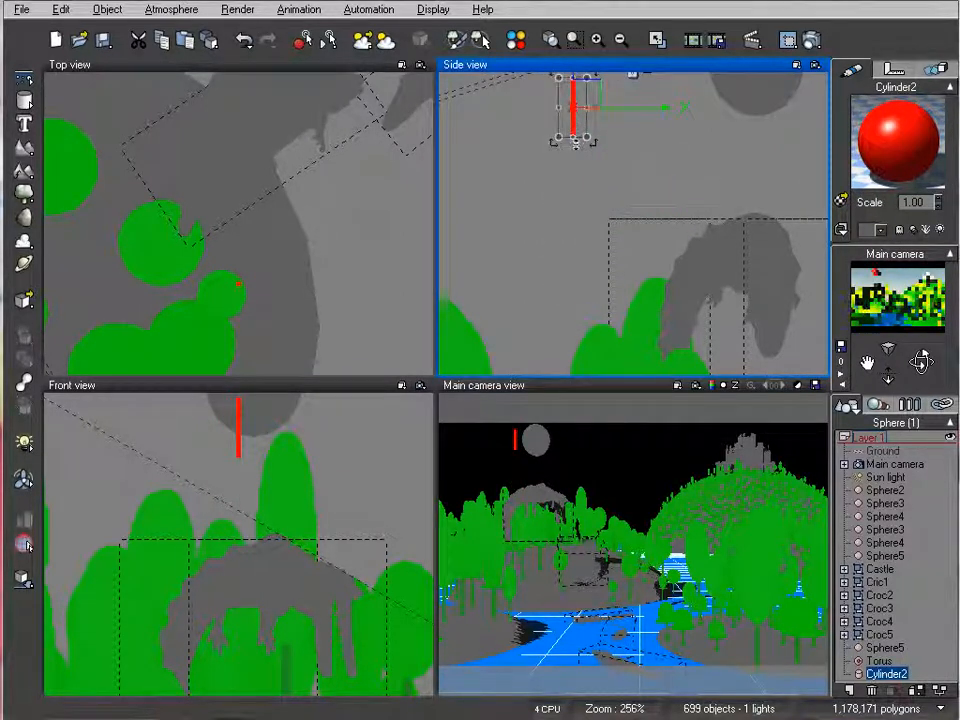
left_click_drag(578, 138, 579, 252)
Centre the thin cylinder beneath the red sphere and adjust its ends to span from the sphere's underside to Croc5's back.
left_click_drag(583, 150, 774, 167)
right_click_drag(297, 149, 315, 230)
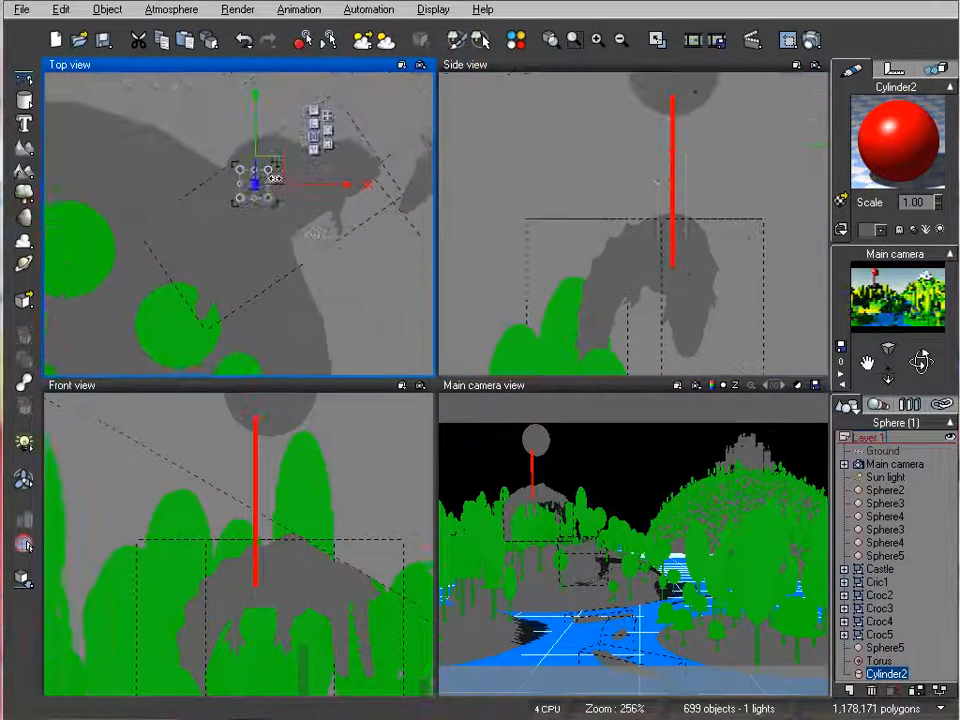
mouse_move(272, 166)
left_mouse_down()
mouse_move(299, 157)
mouse_move(269, 171)
mouse_move(283, 160)
left_mouse_up()
left_click(688, 240)
left_click_drag(685, 310, 686, 219)
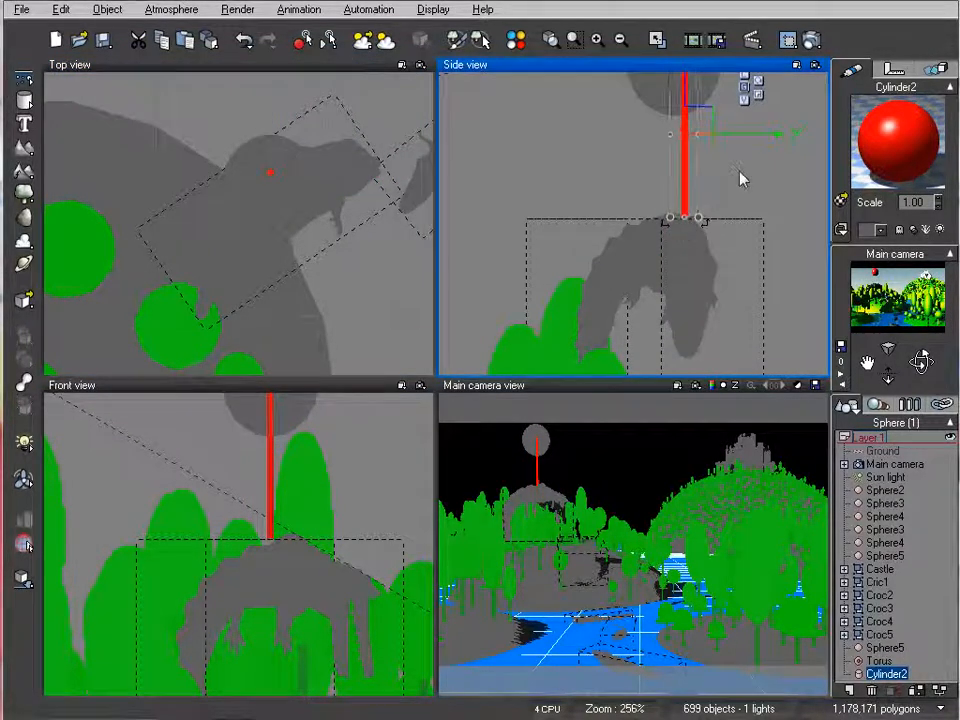
right_click_drag(739, 176, 731, 240)
left_click_drag(676, 115, 676, 165)
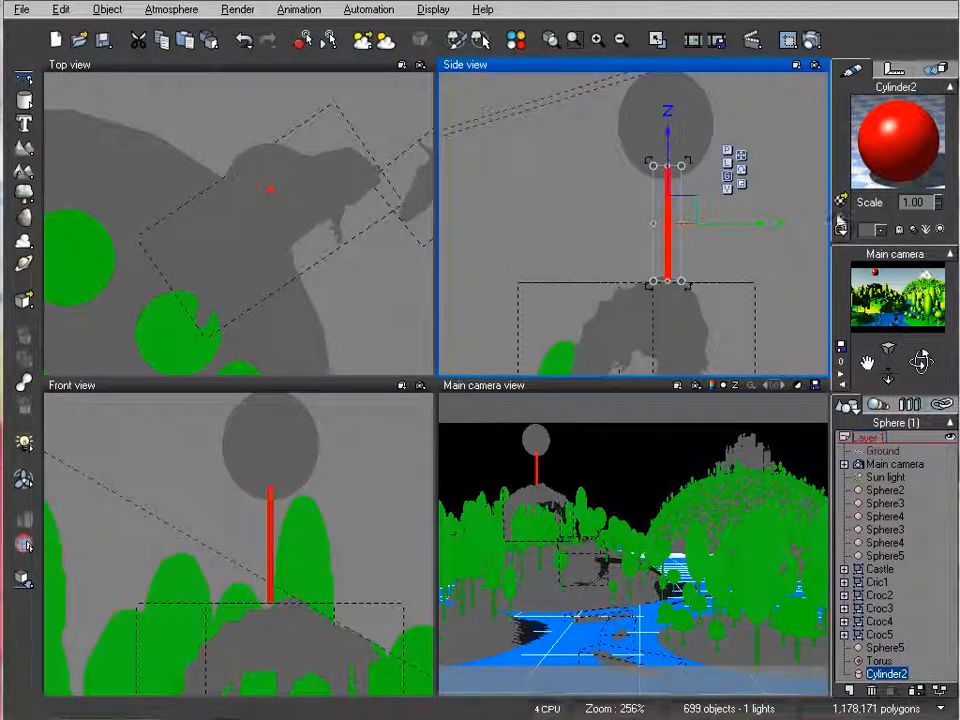
Apply the Flat gray material from the Basic collection to the thin cylinder.
left_click(840, 200)
left_click(304, 262)
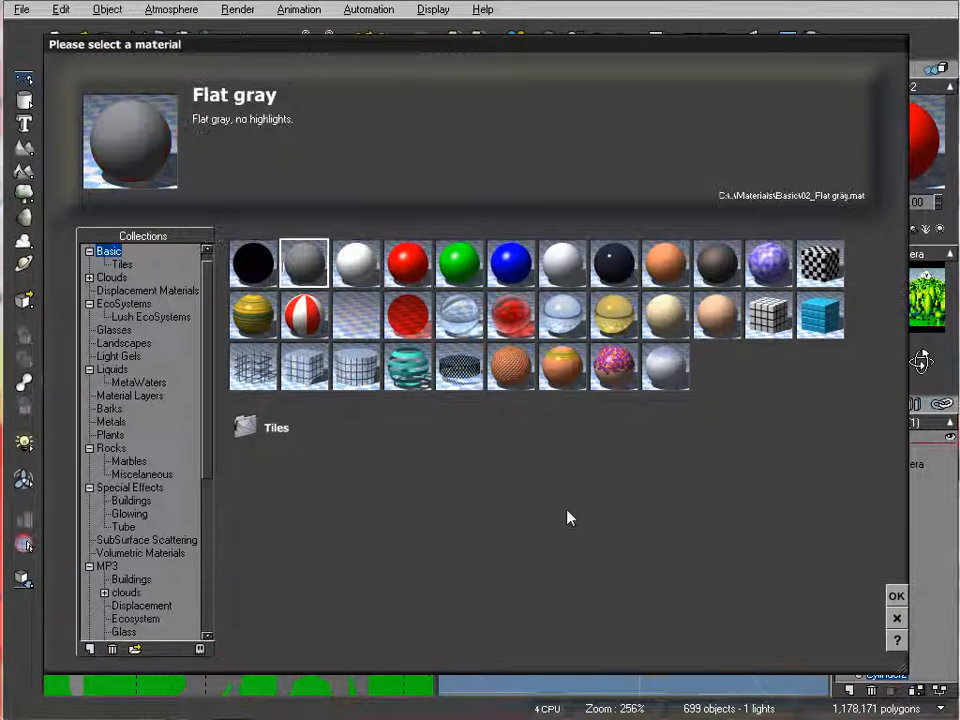
left_click(896, 595)
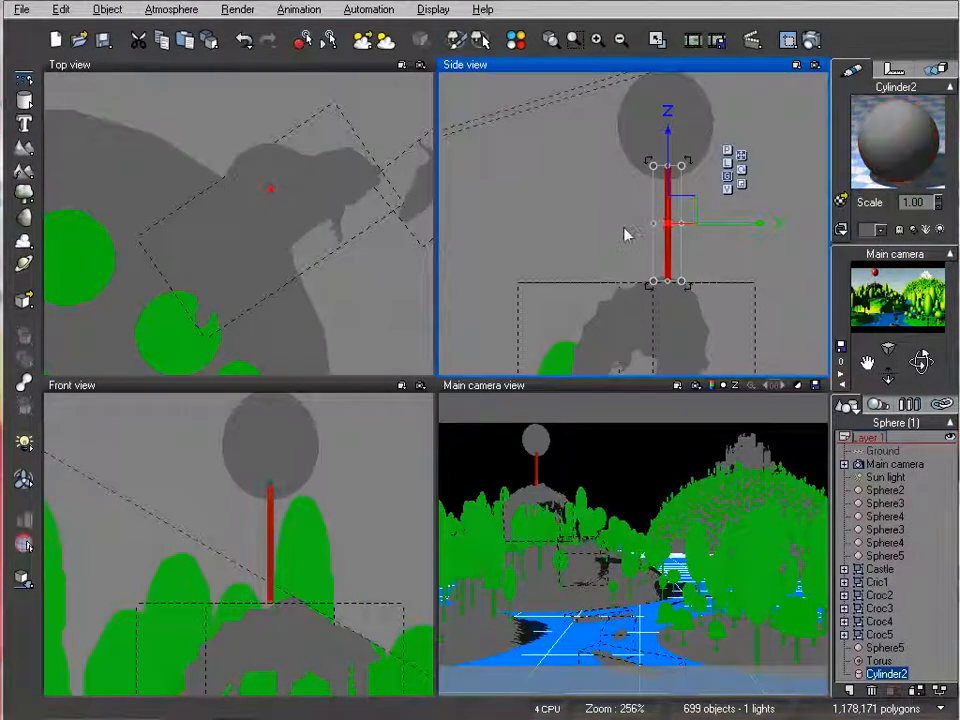
left_click(282, 184)
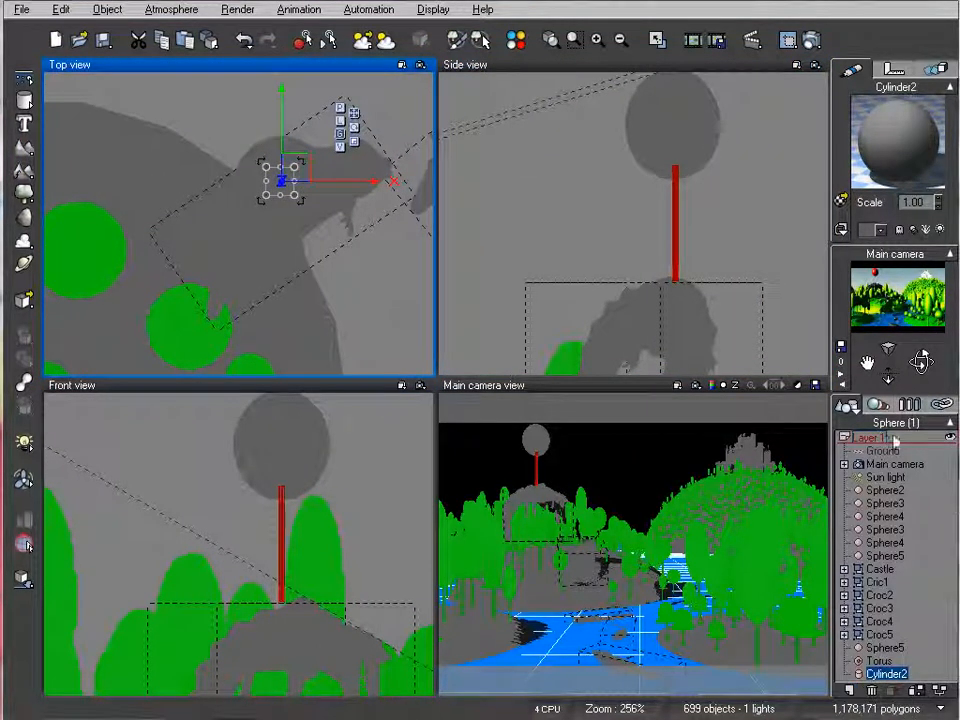
Create a new layer and name it islands.
left_click(849, 691)
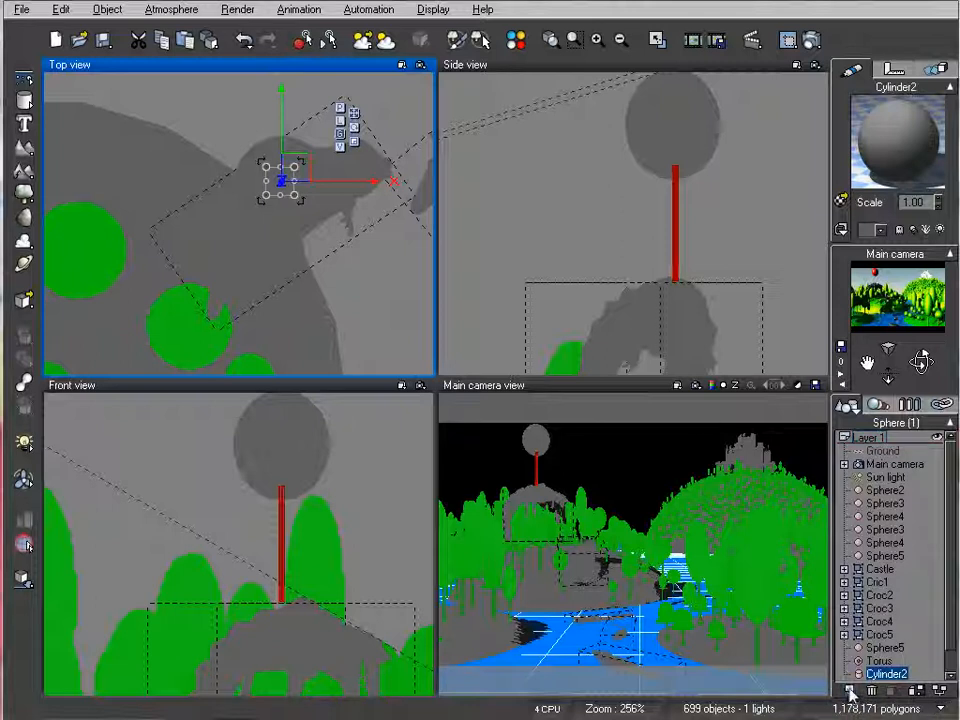
left_click_drag(952, 530, 951, 554)
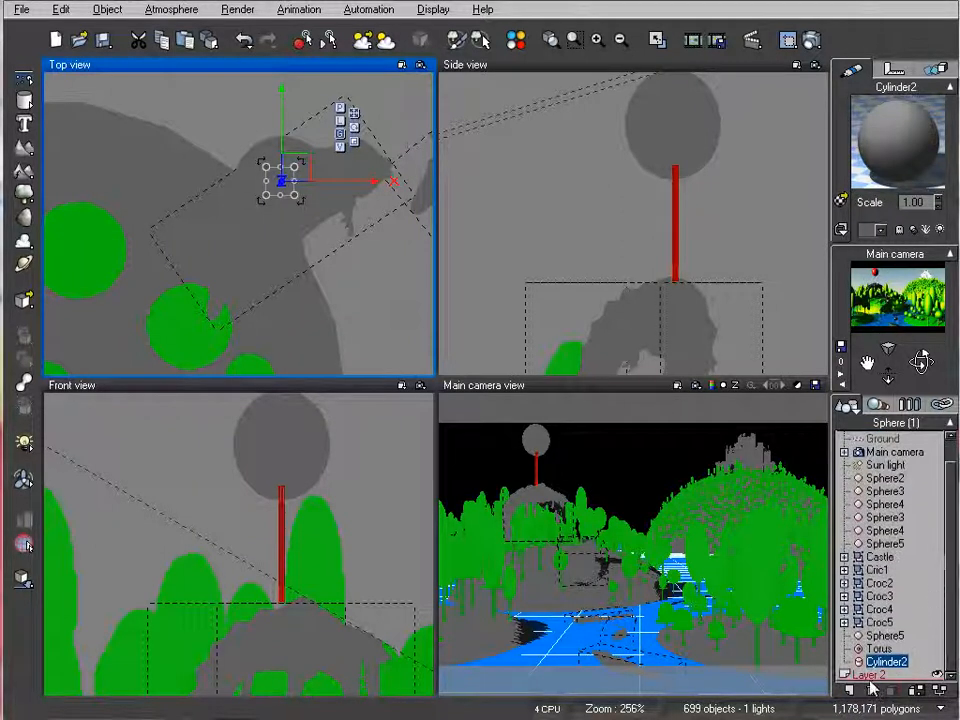
double_click(866, 676)
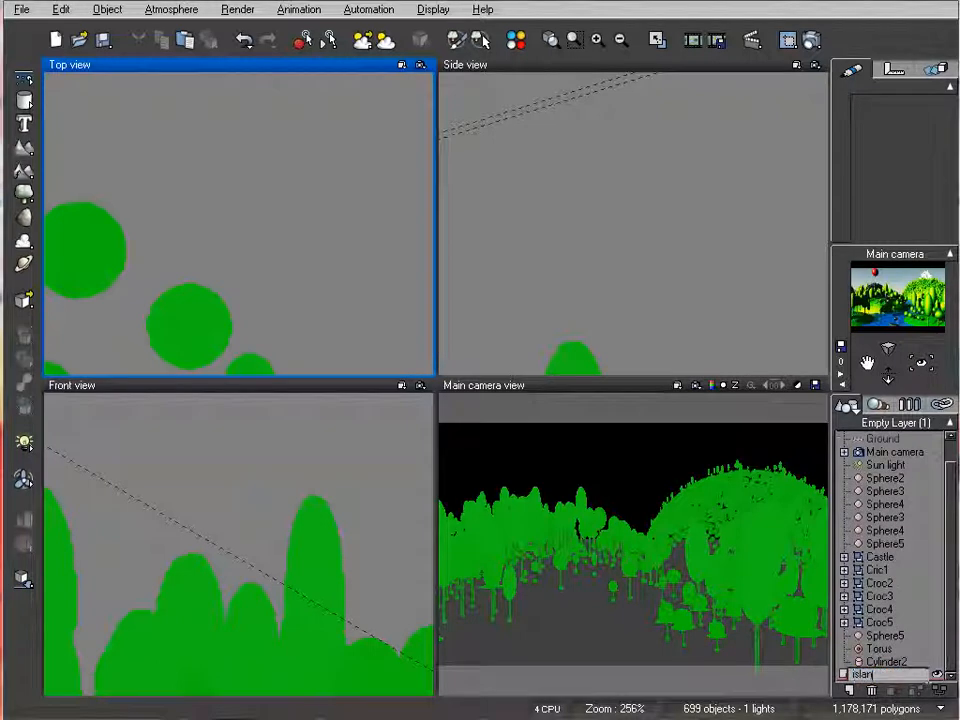
type("islands")
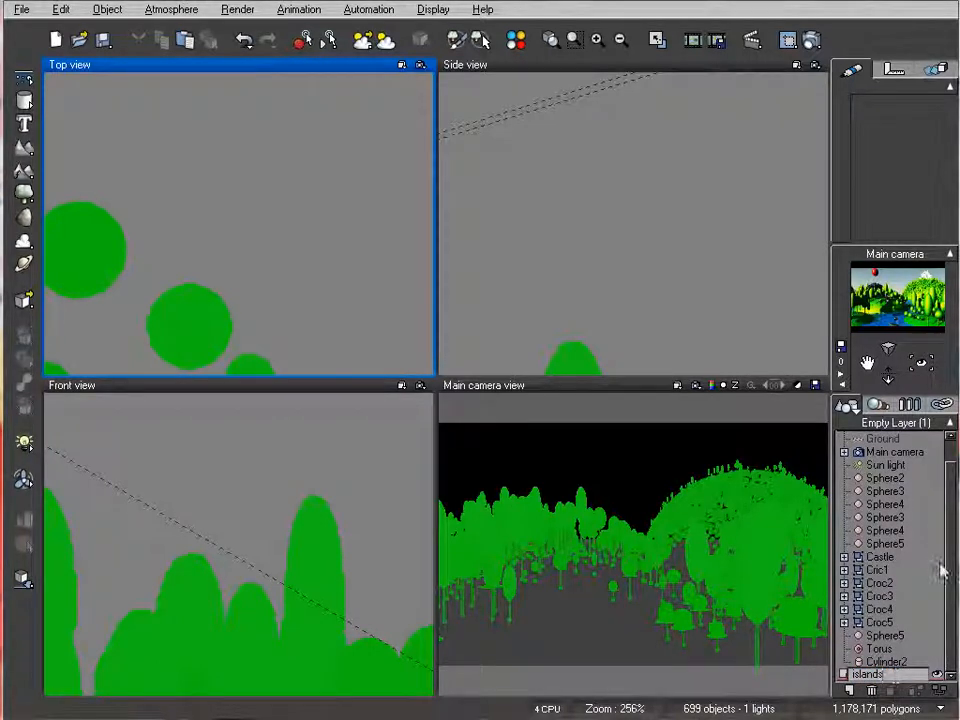
Move the six mound spheres listed above Castle, from Sphere2 through Sphere5, into the islands layer and collapse it.
left_click(884, 478)
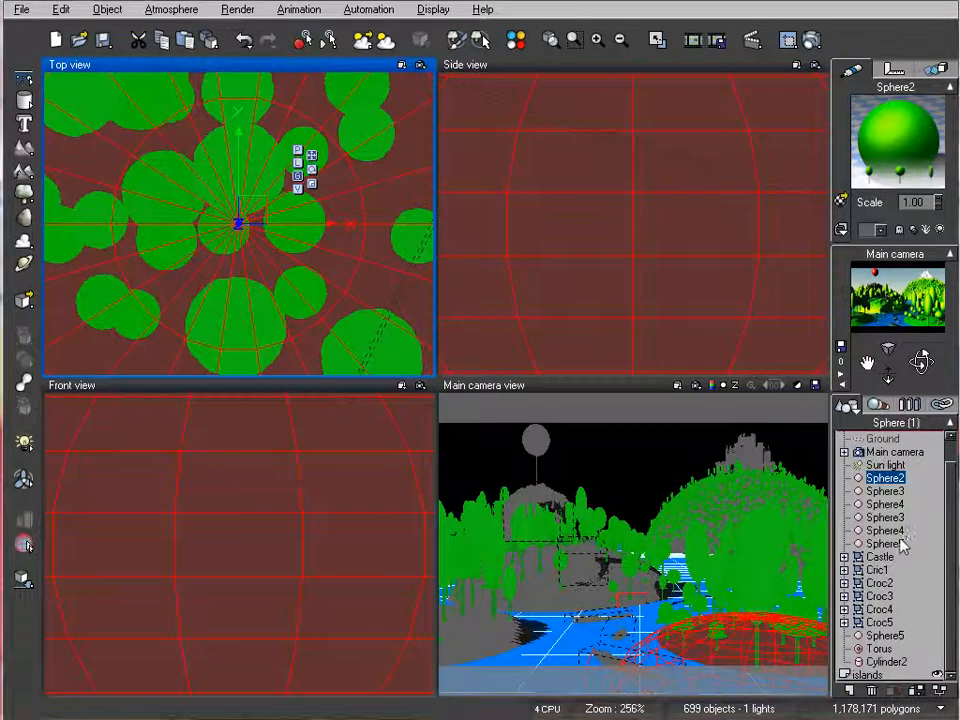
left_click(903, 544, "shift")
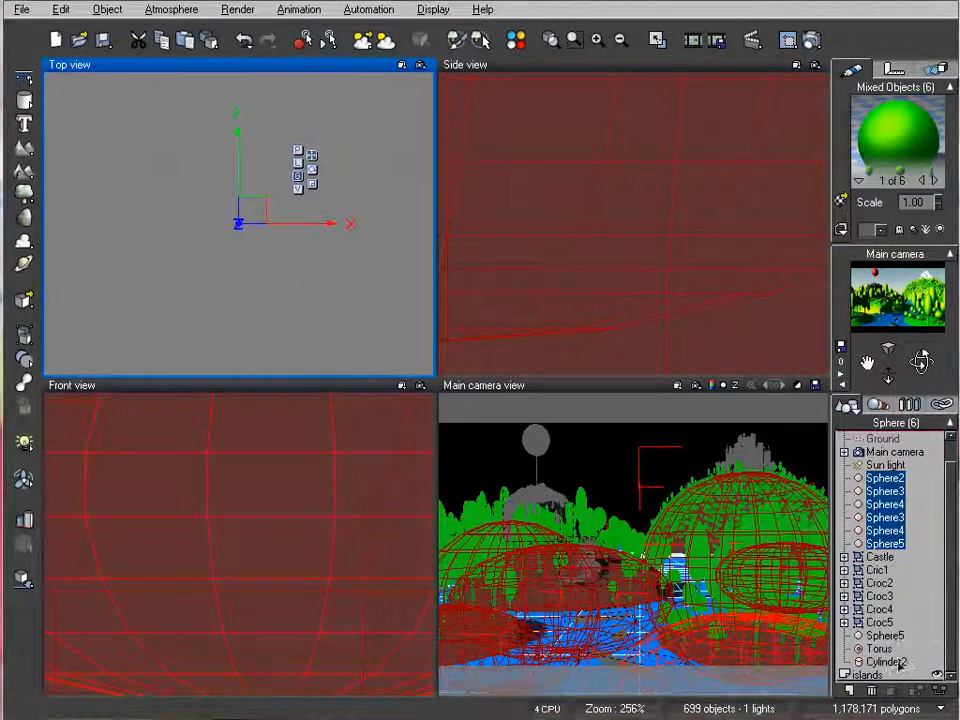
left_click_drag(899, 675, 899, 677)
left_click(844, 595)
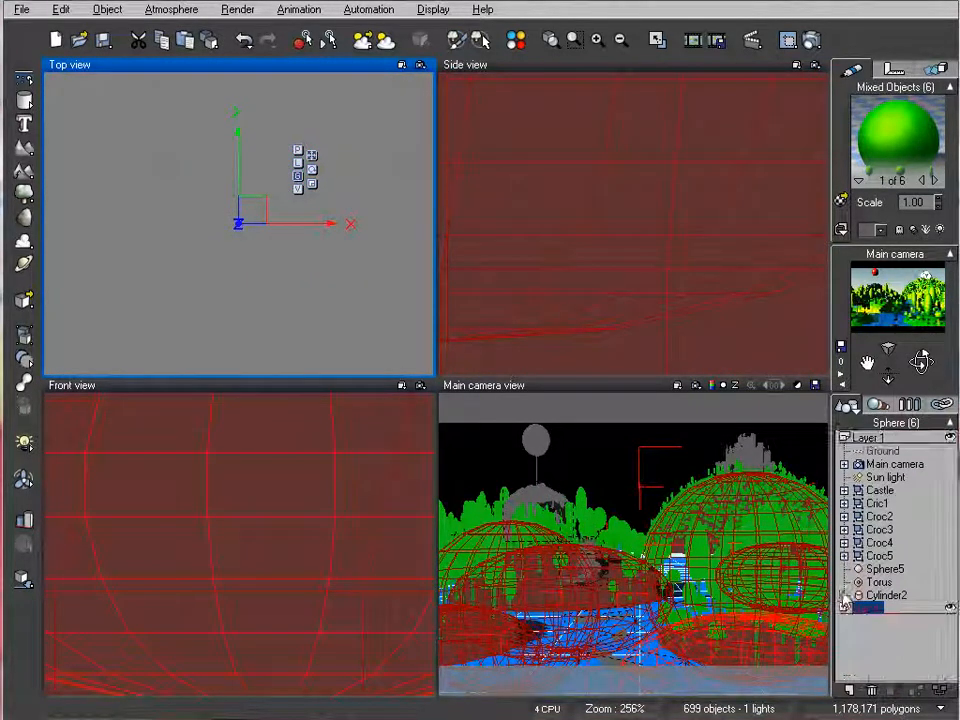
Create another new layer and name it crocs.
left_click(846, 690)
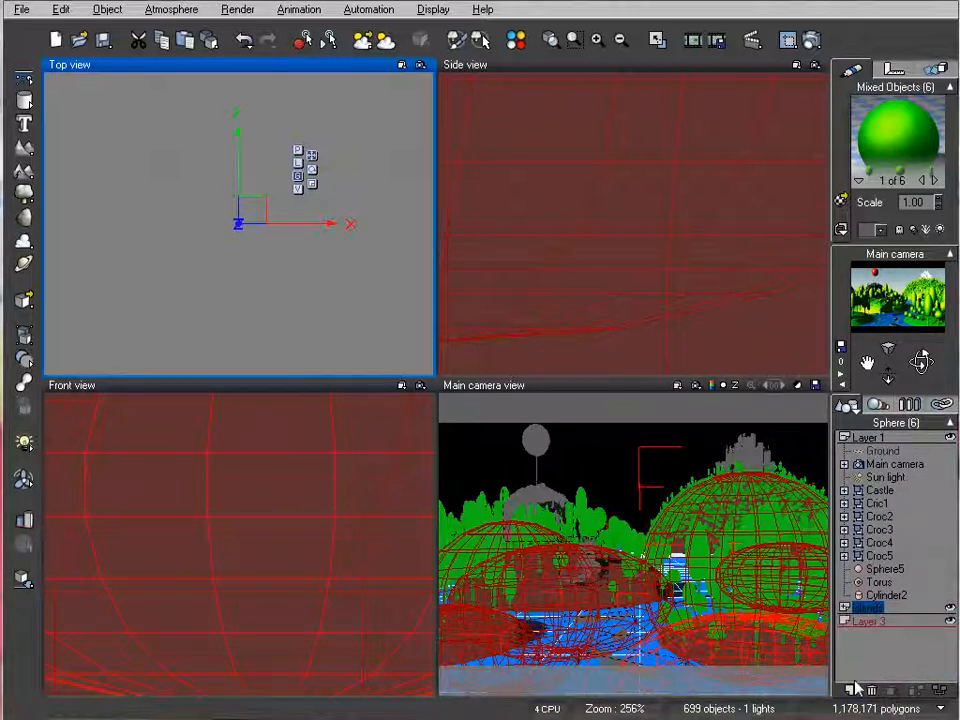
left_click(889, 623)
left_click(881, 622)
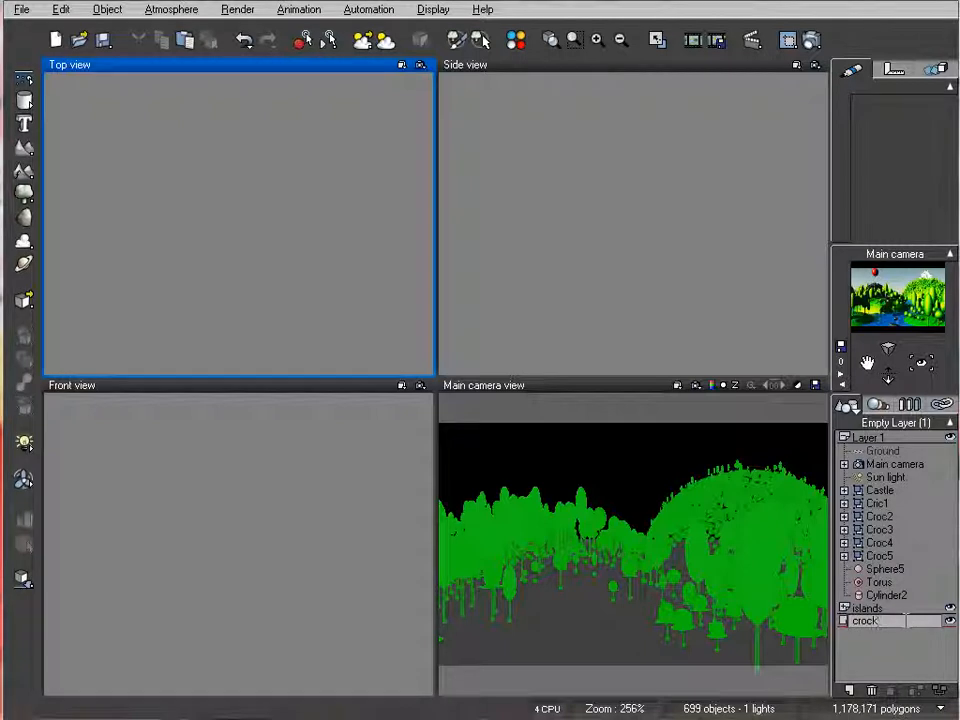
type("crocs")
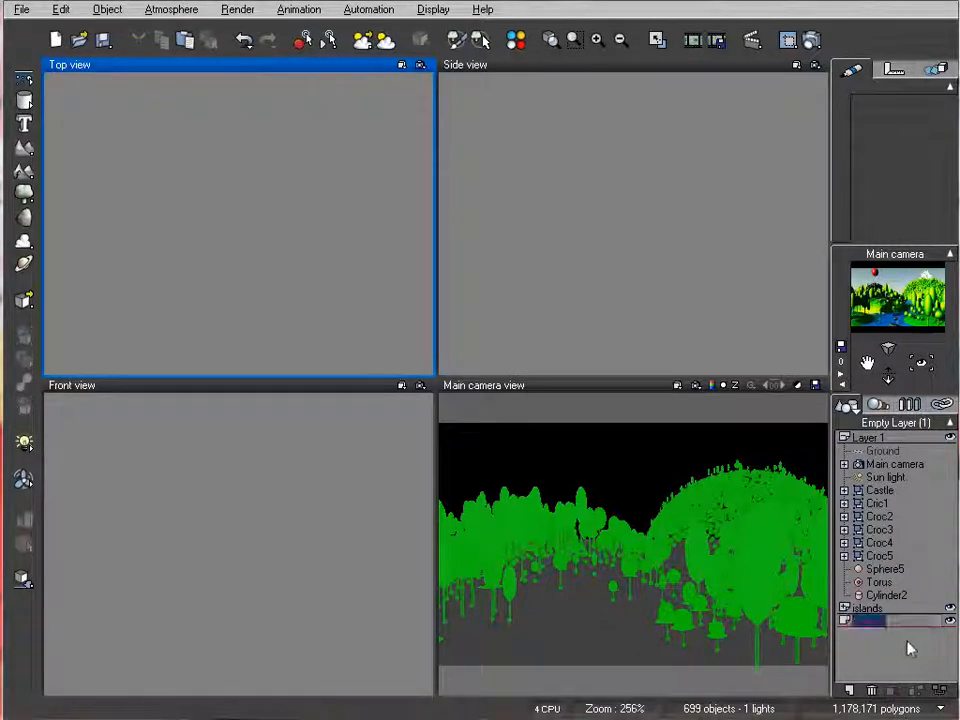
key("Return")
Move the five crocodile groups, Cric1 through Croc5, into the crocs layer, collapse it and clear the selection.
left_click(875, 504)
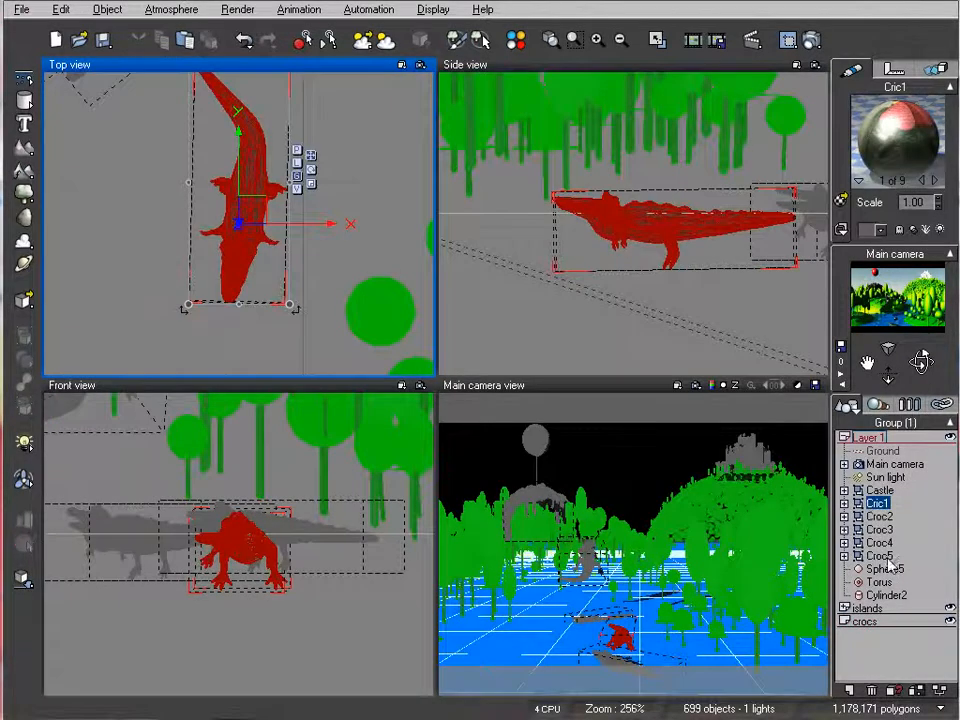
left_click(881, 556, "shift")
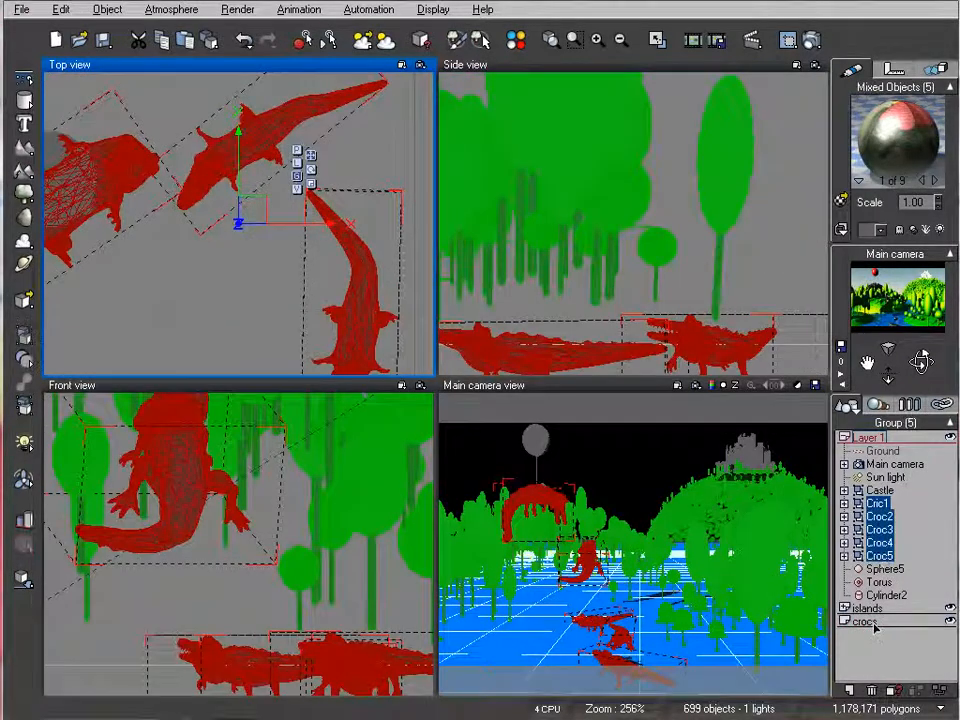
left_click_drag(880, 556, 874, 623)
left_click(845, 555)
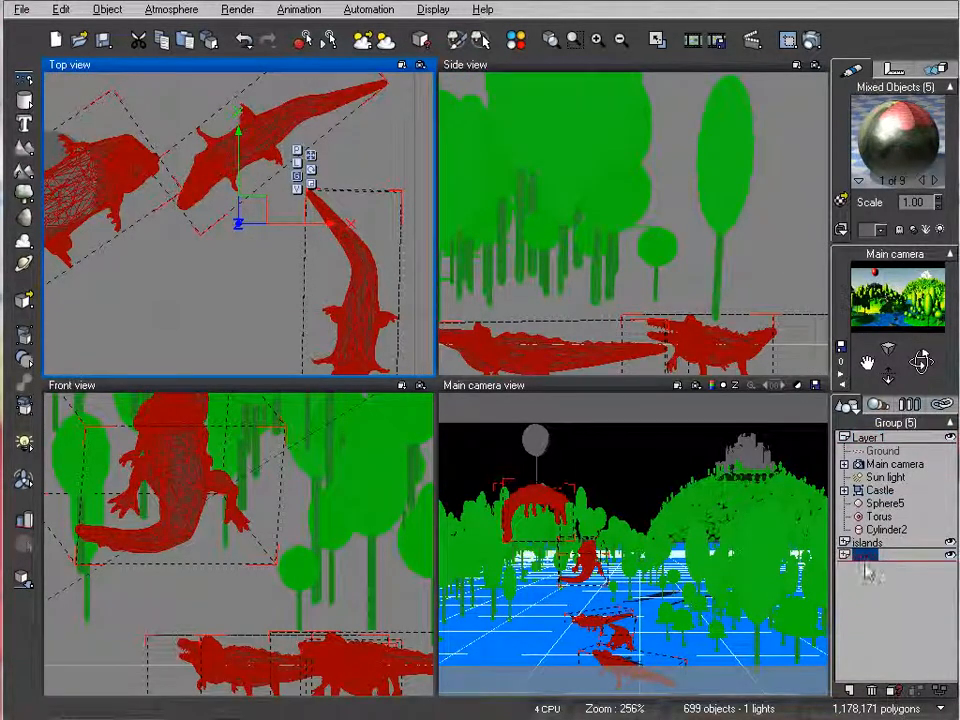
left_click(933, 600)
Create a third new layer and name it baloons.
left_click(849, 691)
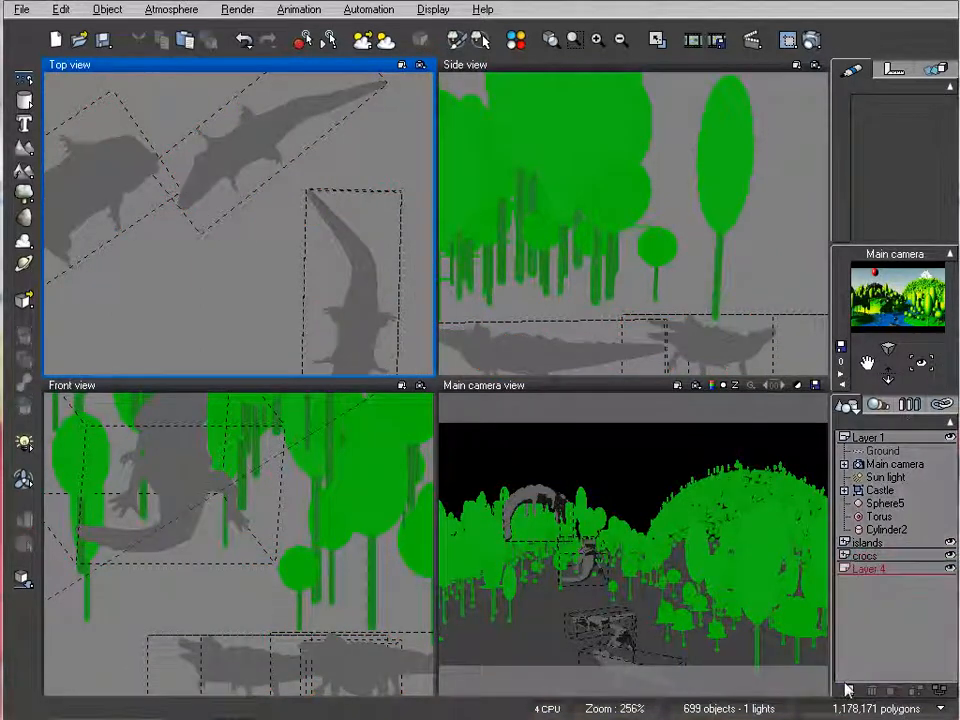
left_click(867, 570)
left_click(879, 569)
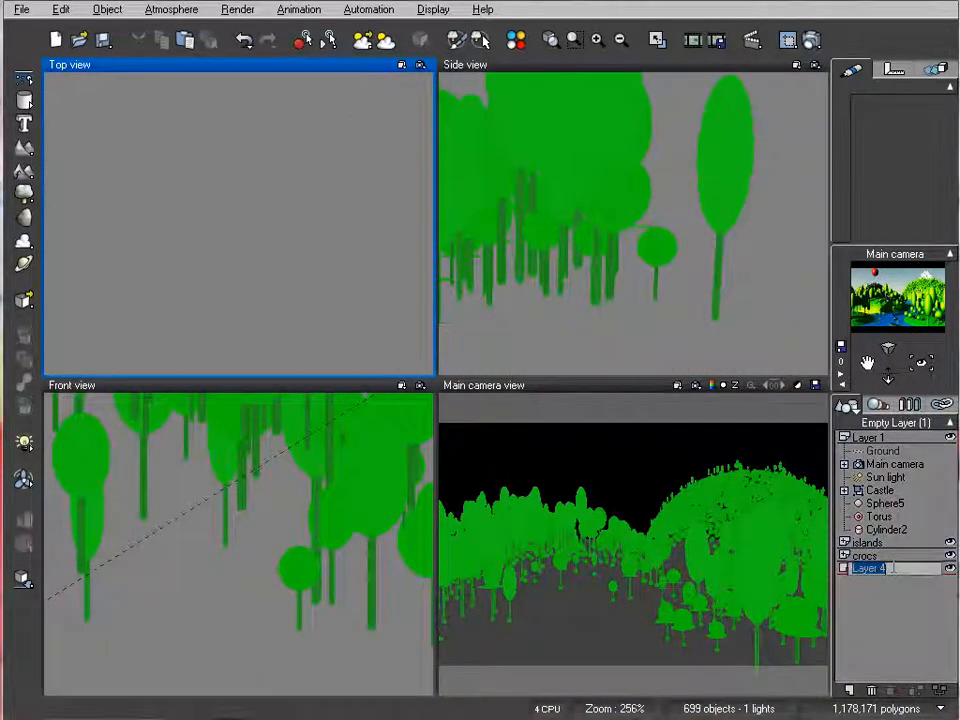
type("balloons")
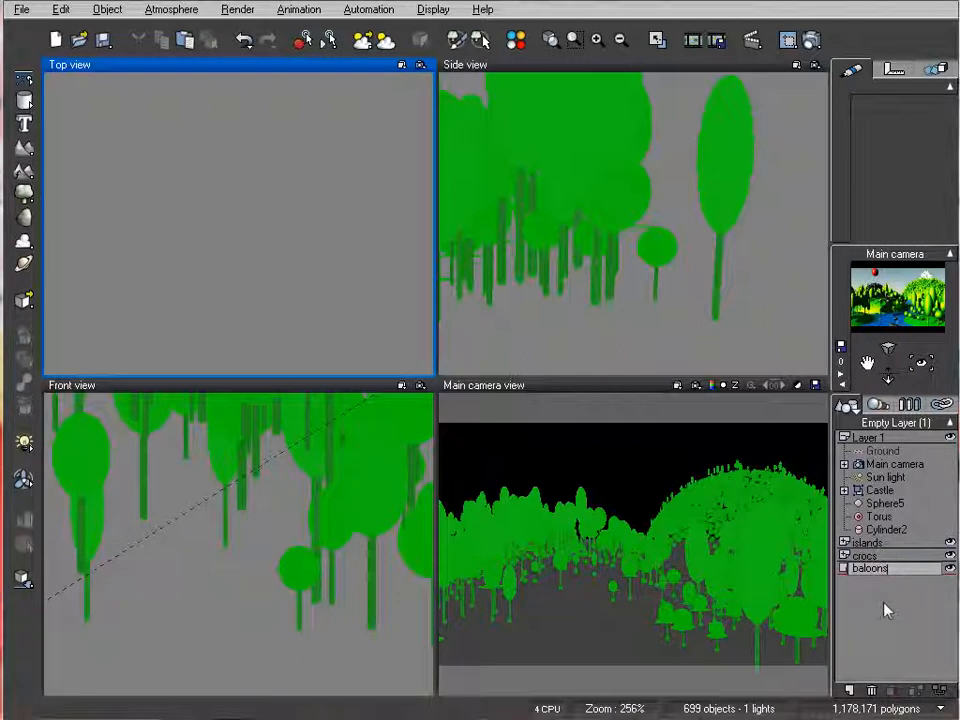
key("Return")
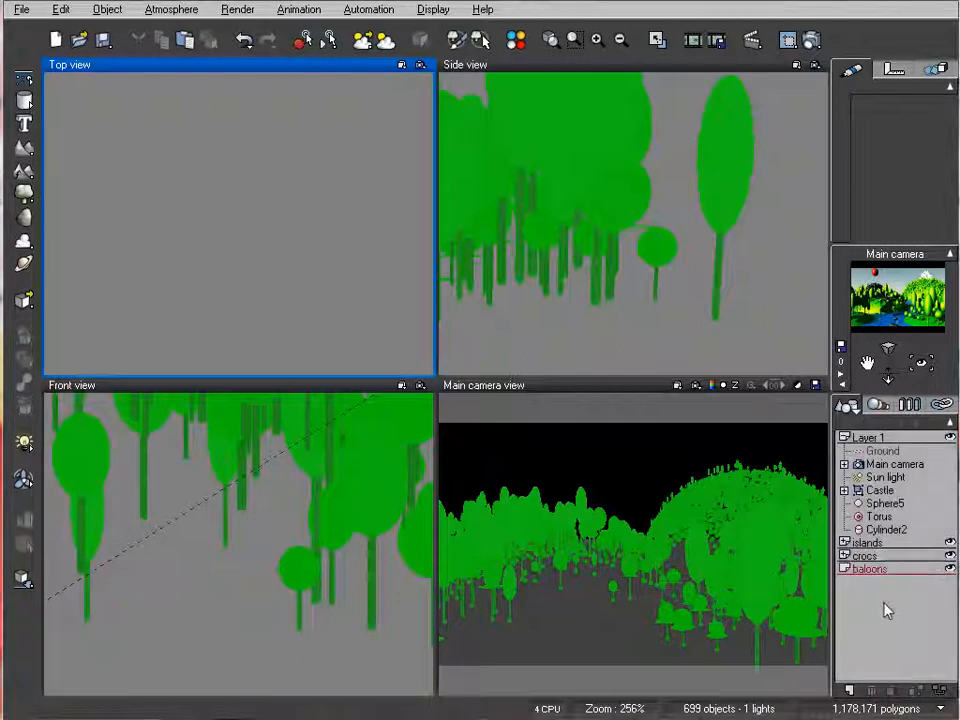
Move the red Sphere5 and Cylinder2 into the baloons layer, then reselect Sphere5 there.
left_click(886, 505)
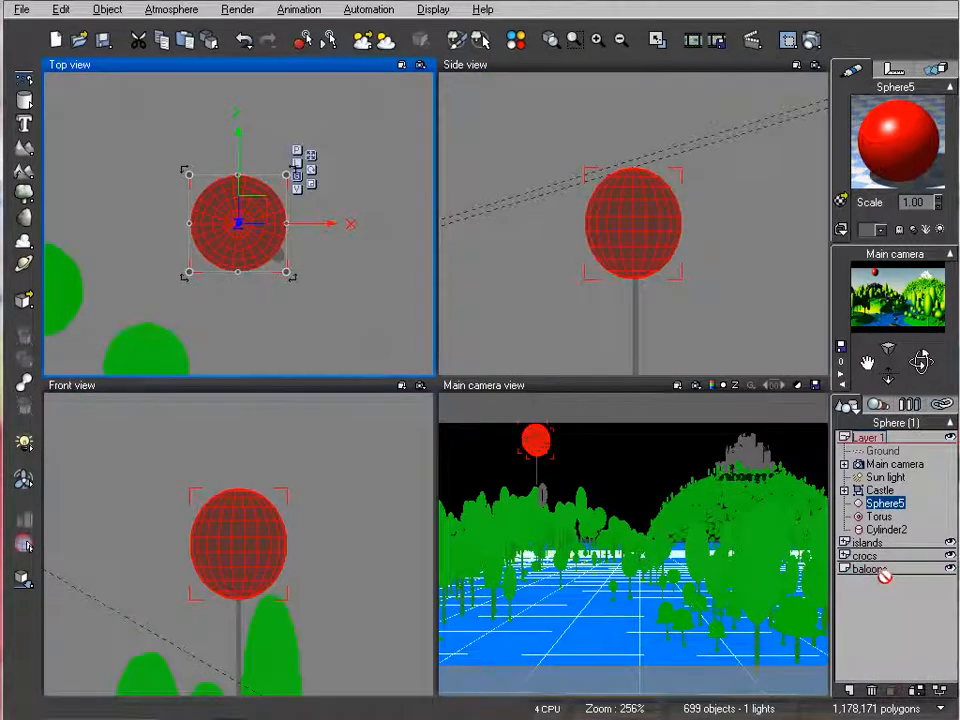
left_click_drag(873, 573, 873, 571)
left_click_drag(886, 516, 877, 571)
left_click(896, 619)
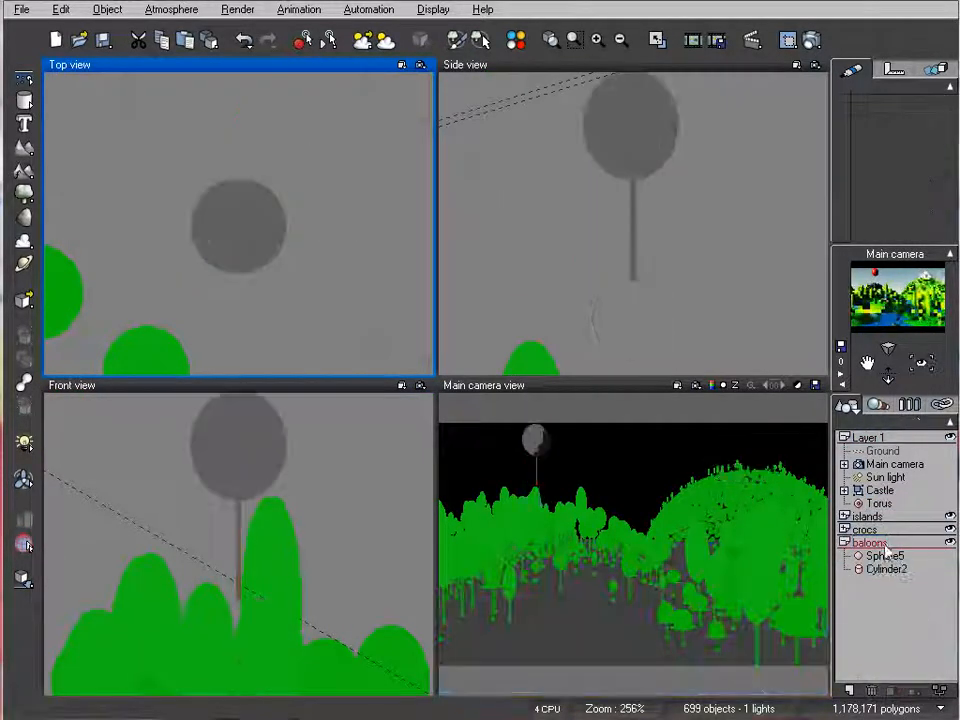
left_click(879, 558)
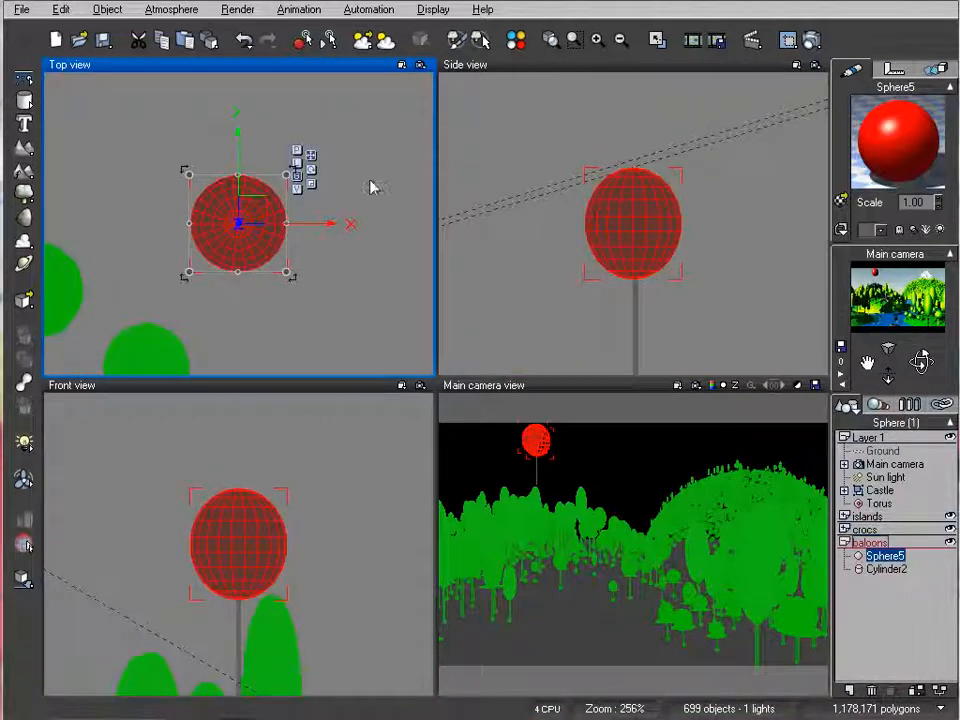
Duplicate the red balloon Sphere5, place the copy beside the original and enlarge it slightly.
right_click_drag(752, 314, 753, 211)
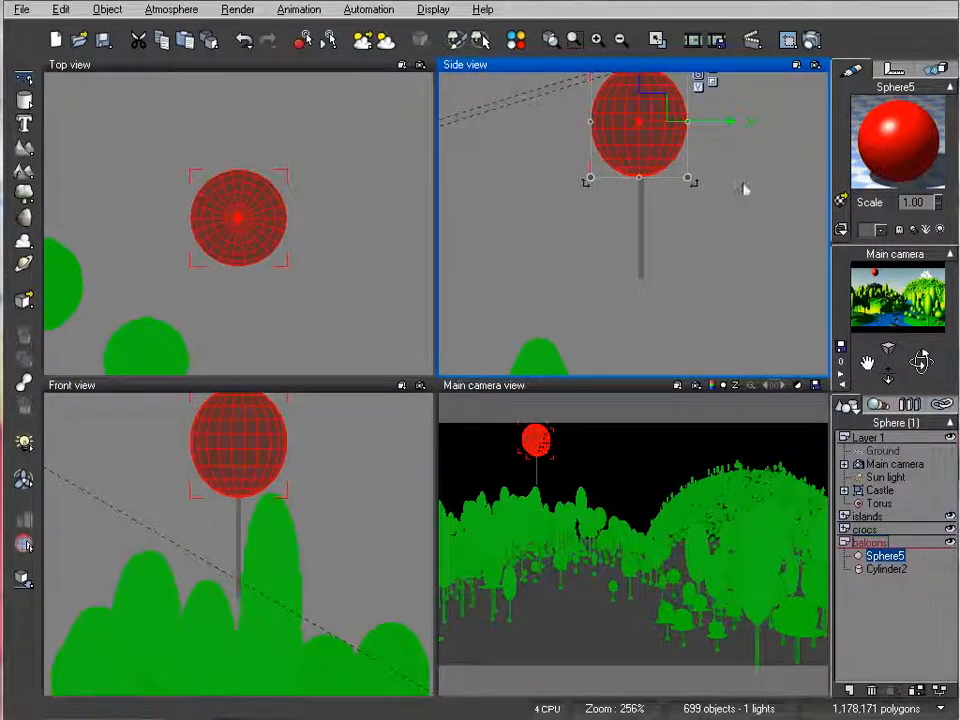
left_click_drag(669, 107, 749, 97, "alt")
right_click_drag(286, 154, 319, 191)
left_click_drag(283, 145, 214, 163)
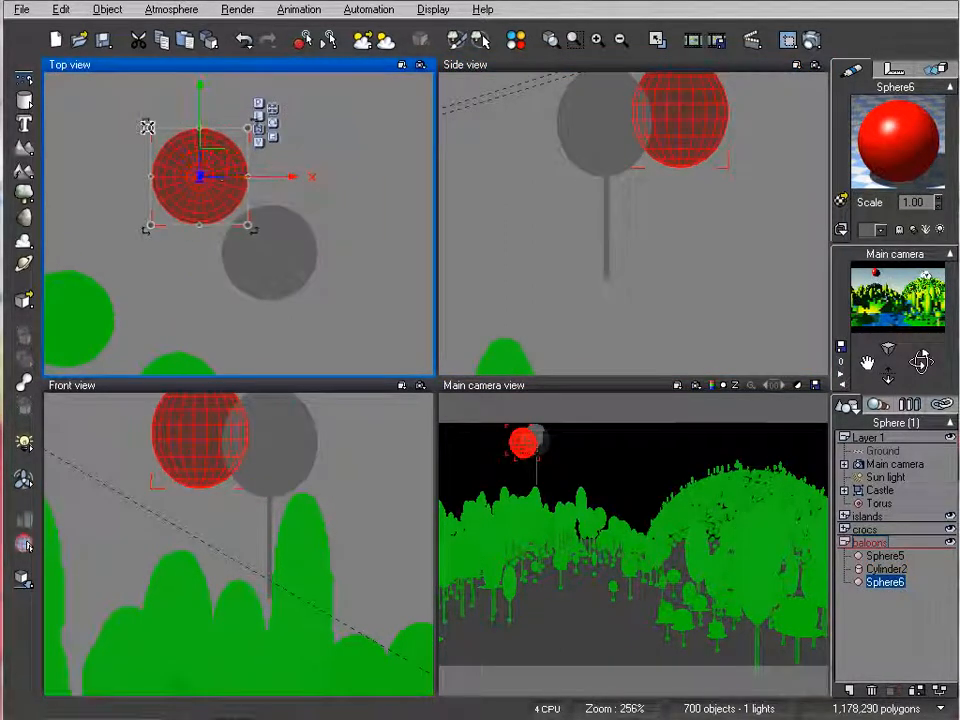
left_click_drag(147, 127, 143, 121)
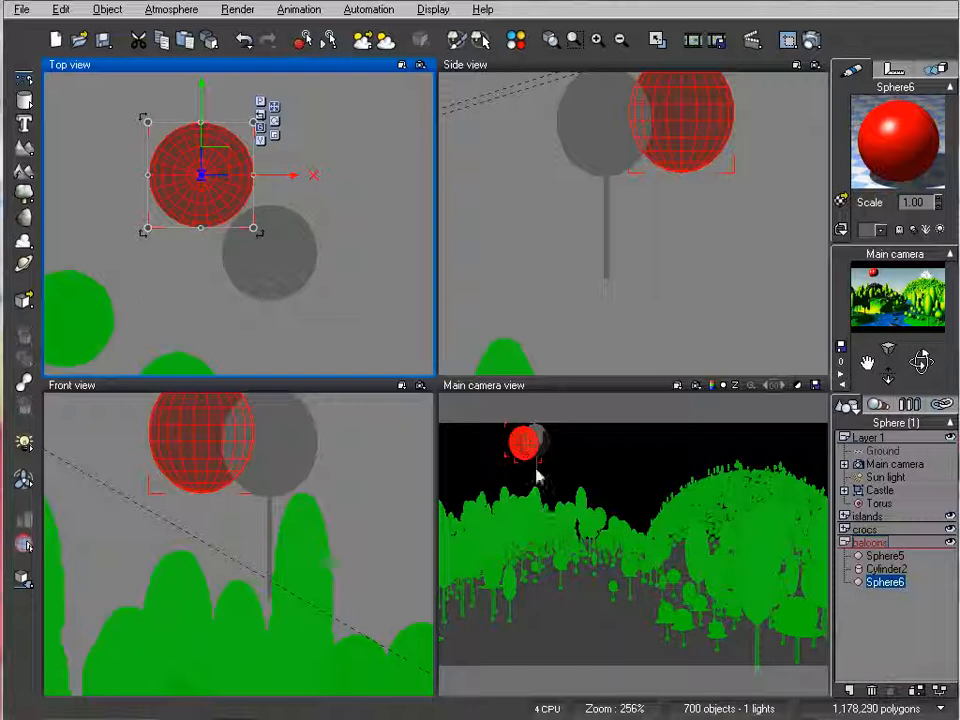
Duplicate the enlarged balloon below the other two, scale the copy down and shift it outward from the cluster.
right_click_drag(719, 239, 718, 295)
left_click_drag(692, 152, 634, 255, "alt")
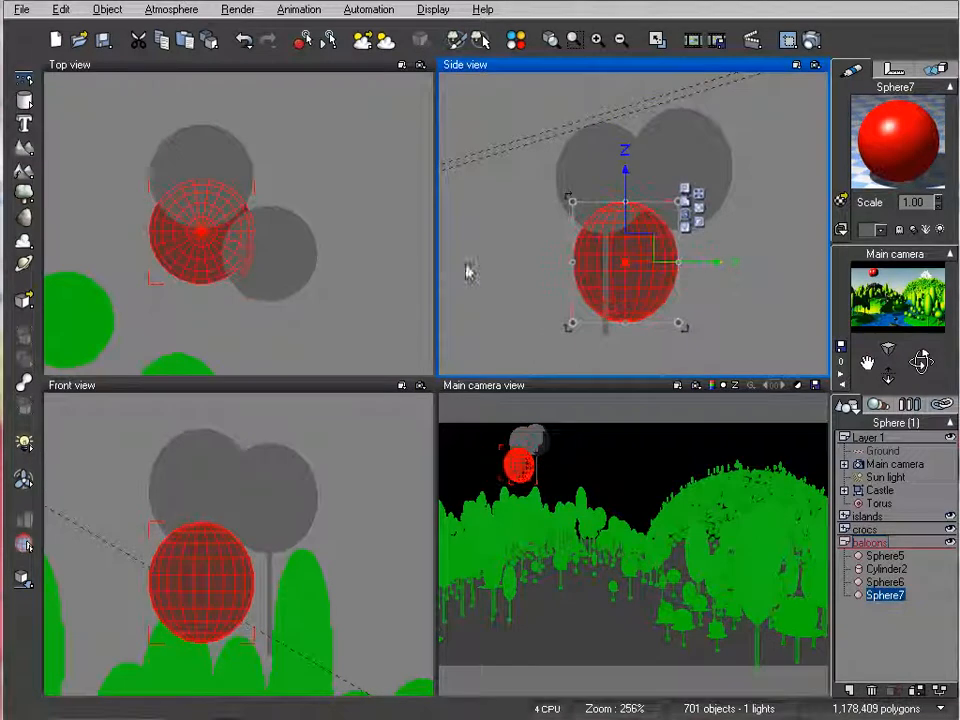
left_click(202, 202)
left_click_drag(150, 178, 171, 200)
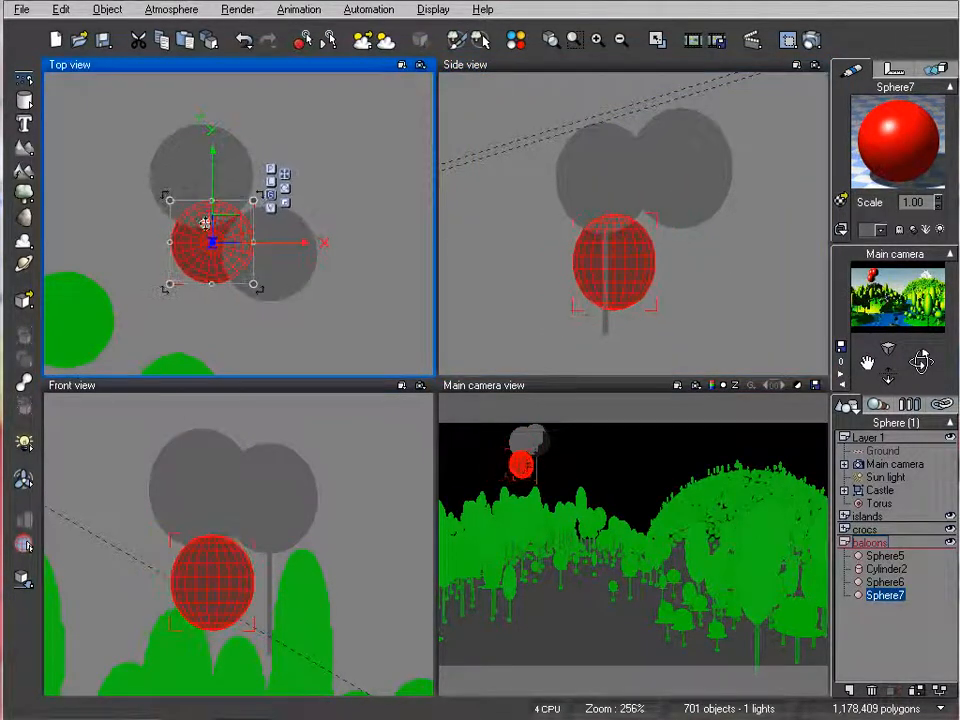
left_click_drag(225, 225, 204, 249)
left_click_drag(144, 306, 137, 313)
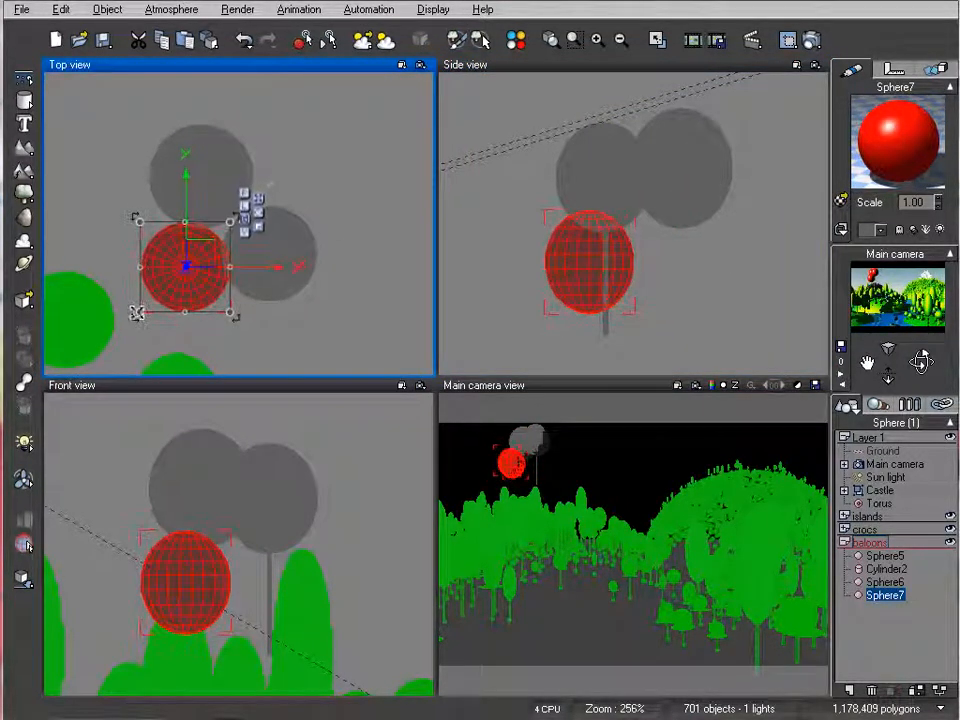
Add two more copies of the small balloon above the cluster, spaced apart on opposite sides.
left_click(606, 236)
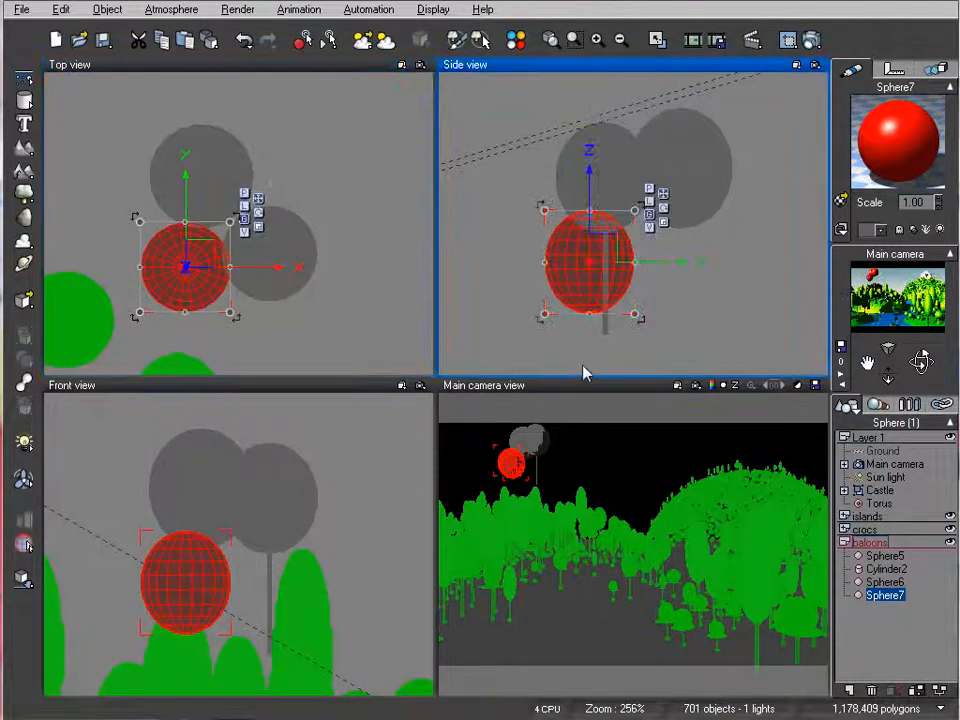
left_click_drag(600, 236, 658, 98)
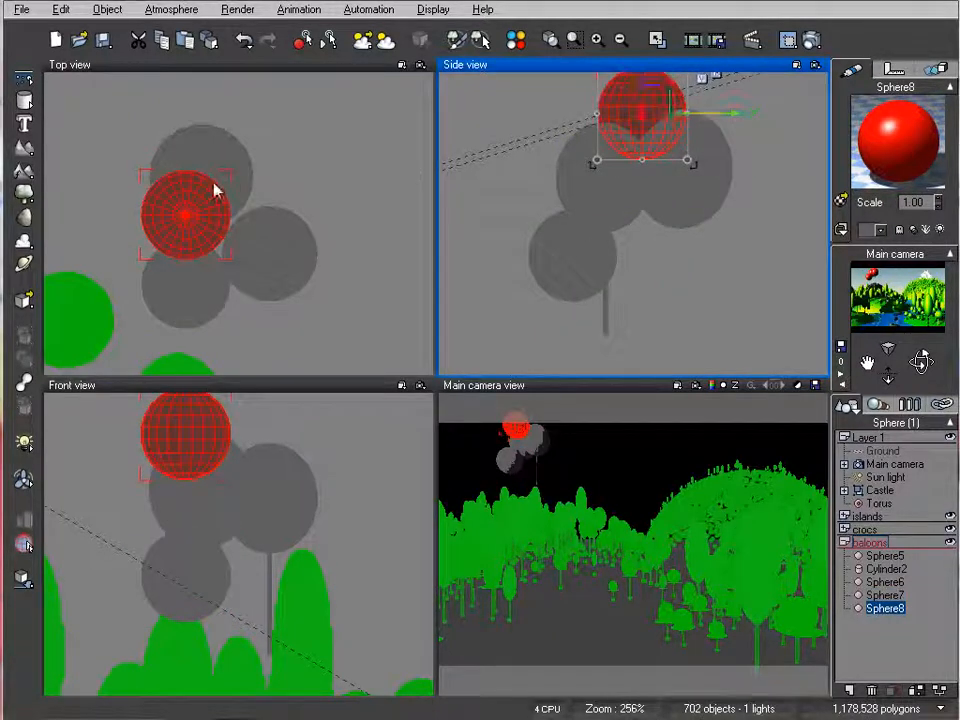
right_click_drag(201, 204, 274, 234)
left_click_drag(273, 234, 364, 204)
Add two further balloon copies, one underneath the cluster and one in front of it.
mouse_move(720, 265)
right_mouse_down()
mouse_move(718, 220)
mouse_move(709, 285)
right_mouse_up()
left_click_drag(643, 122, 625, 260, "alt")
right_click_drag(279, 264, 260, 165)
left_click_drag(345, 127, 304, 274, "alt")
Tilt the newest balloon, Sphere11, slightly and raise it higher beside the cluster.
right_click_drag(602, 267, 525, 170)
left_click_drag(502, 163, 512, 209)
left_click_drag(563, 271, 583, 269)
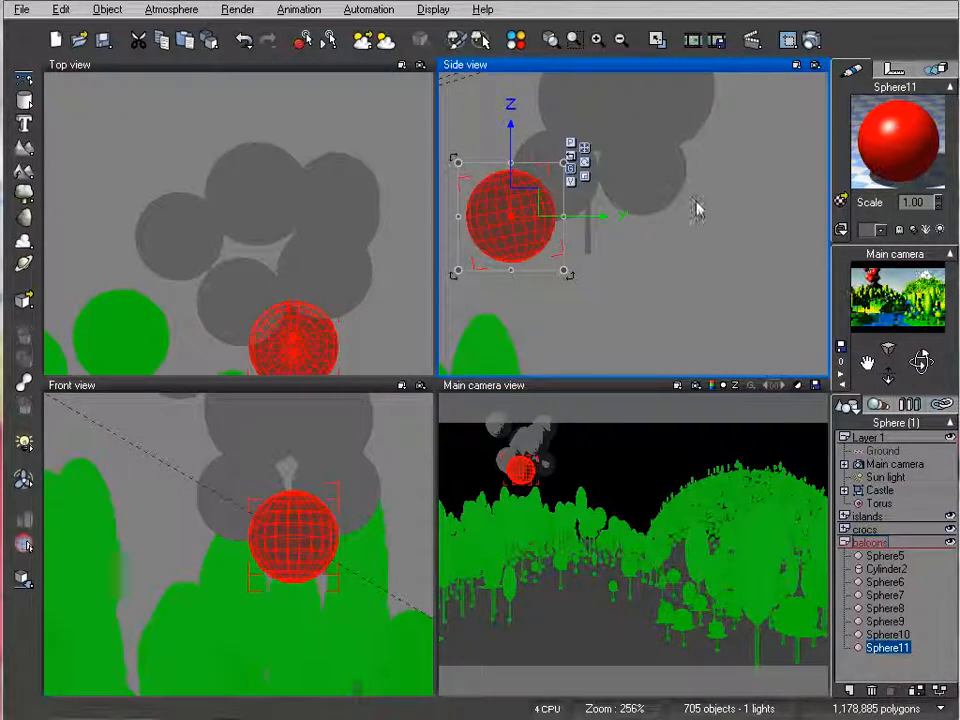
key("Delete")
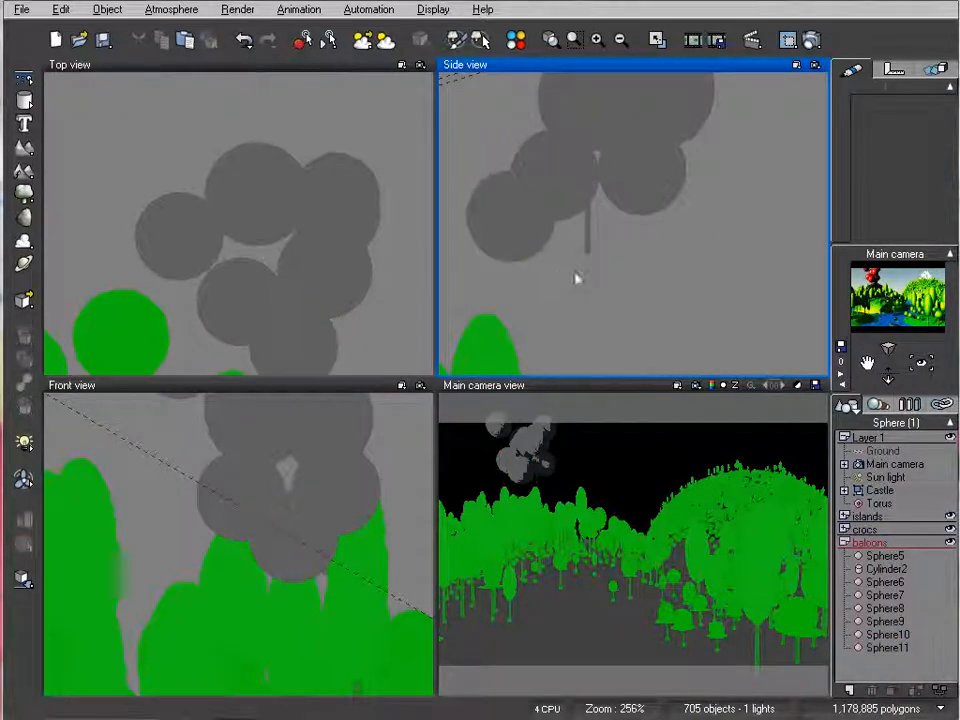
key("ctrl+z")
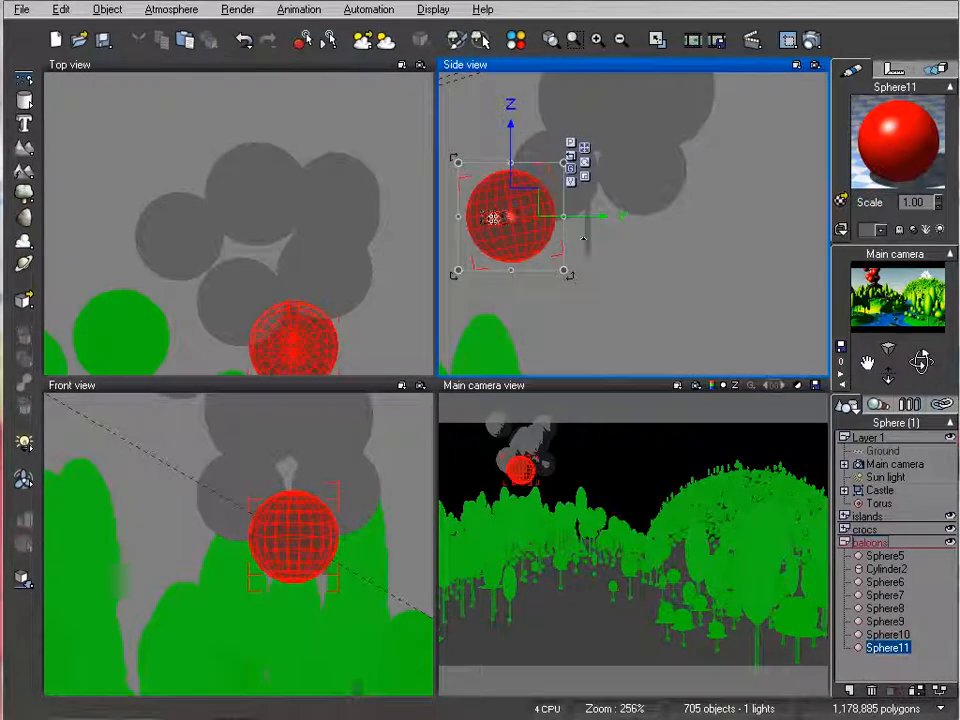
left_click_drag(519, 180, 508, 95)
Duplicate the string Cylinder2, shorten and slant the copy toward a lower balloon, and render a preview of the scene.
left_click(588, 245)
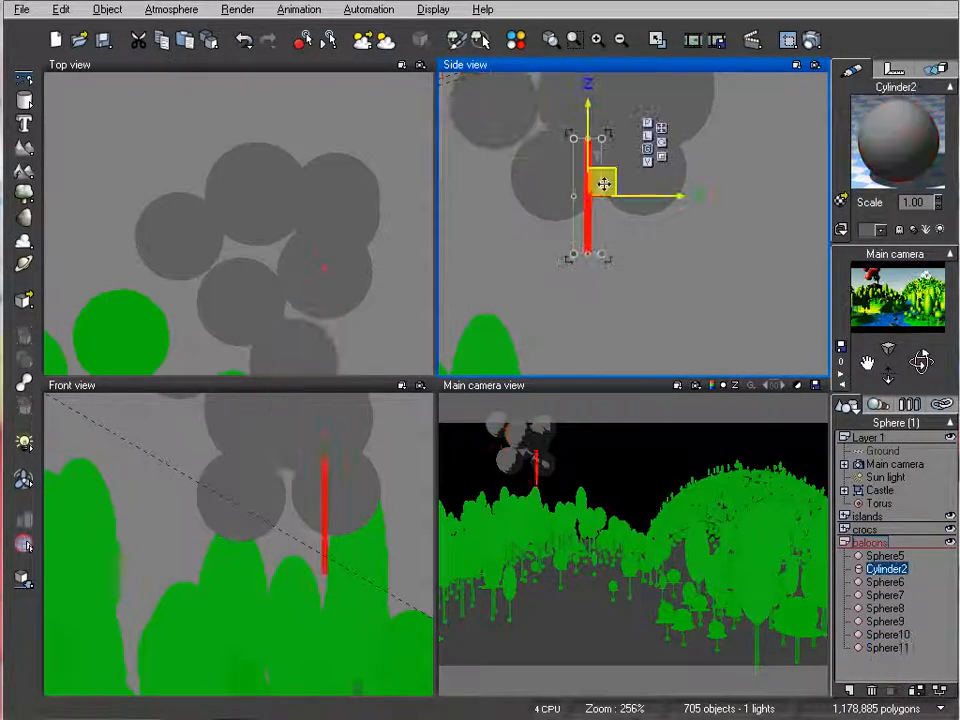
left_click_drag(600, 181, 572, 234, "alt")
left_click_drag(581, 311, 585, 236)
left_click_drag(577, 190, 586, 213)
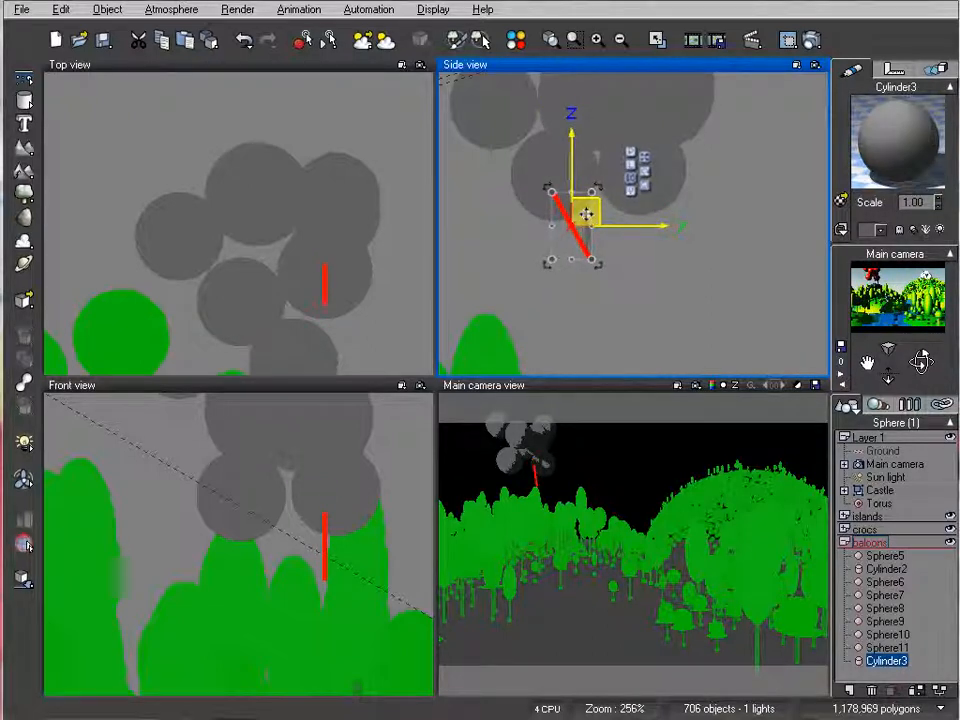
right_click_drag(351, 308, 350, 207)
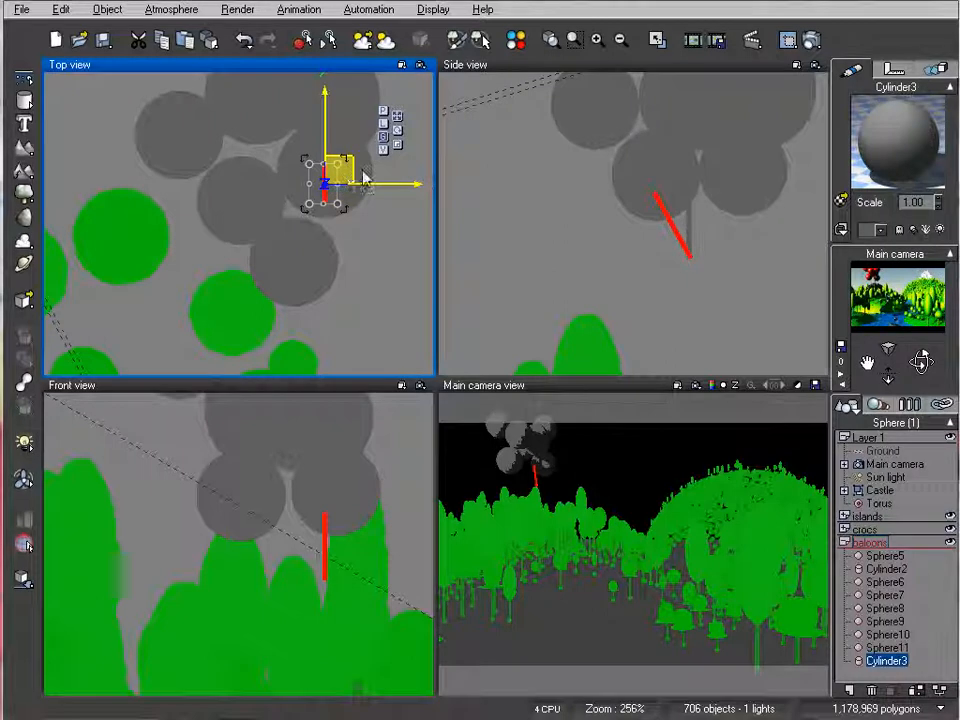
left_click_drag(351, 175, 351, 175)
left_click(812, 40)
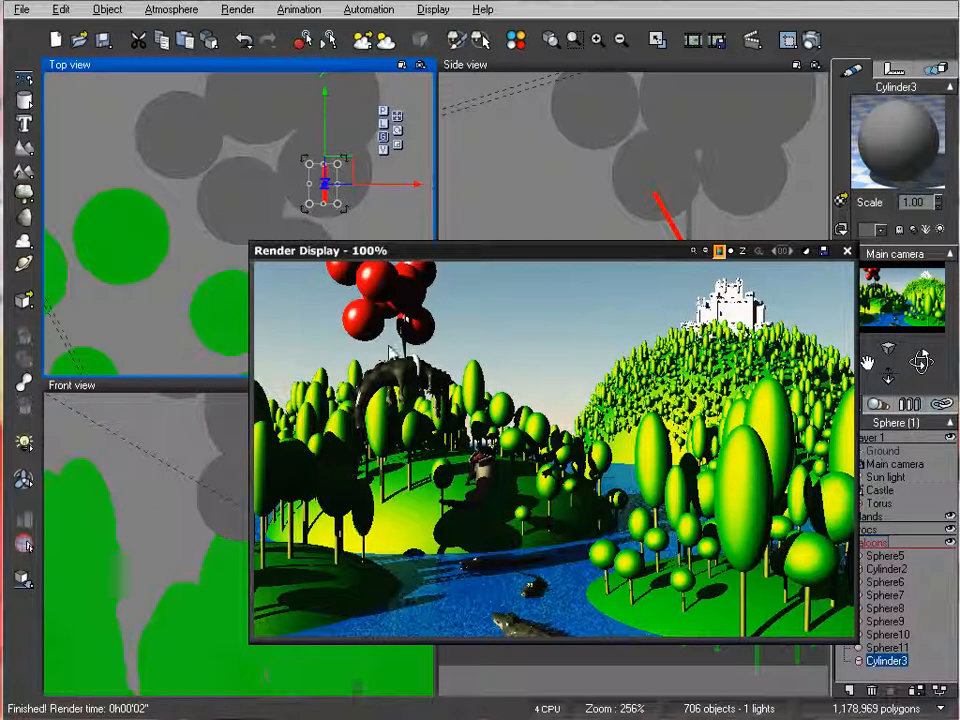
left_click(848, 252)
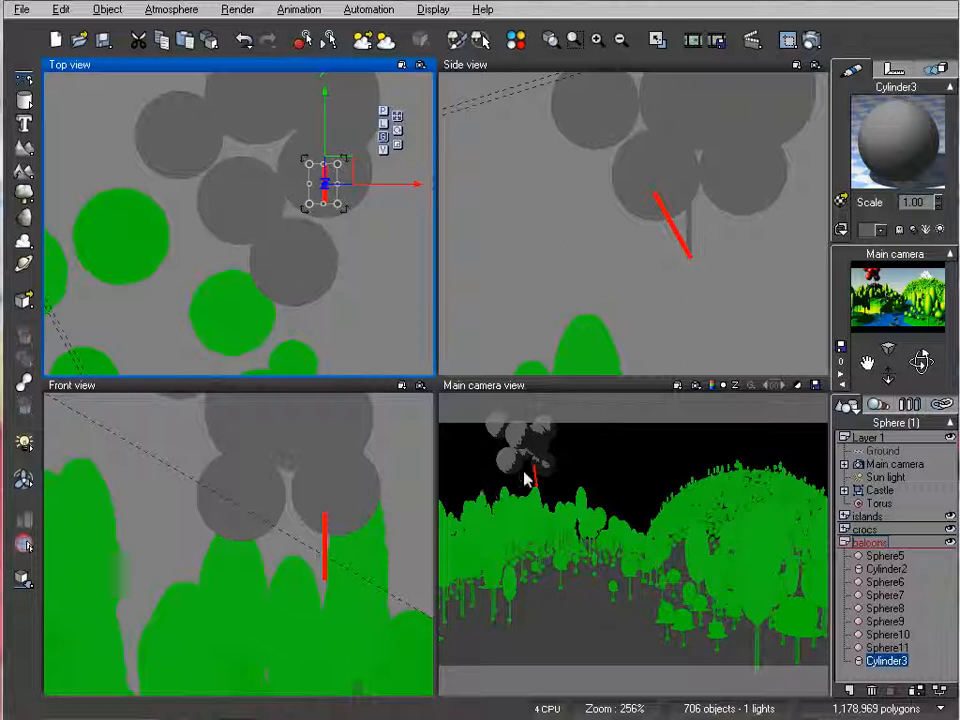
Tilt the copied string sideways toward the lower balloon and line up its bottom end with the original string.
left_click(326, 536)
left_click_drag(354, 596, 313, 530)
left_click_drag(325, 588, 341, 575)
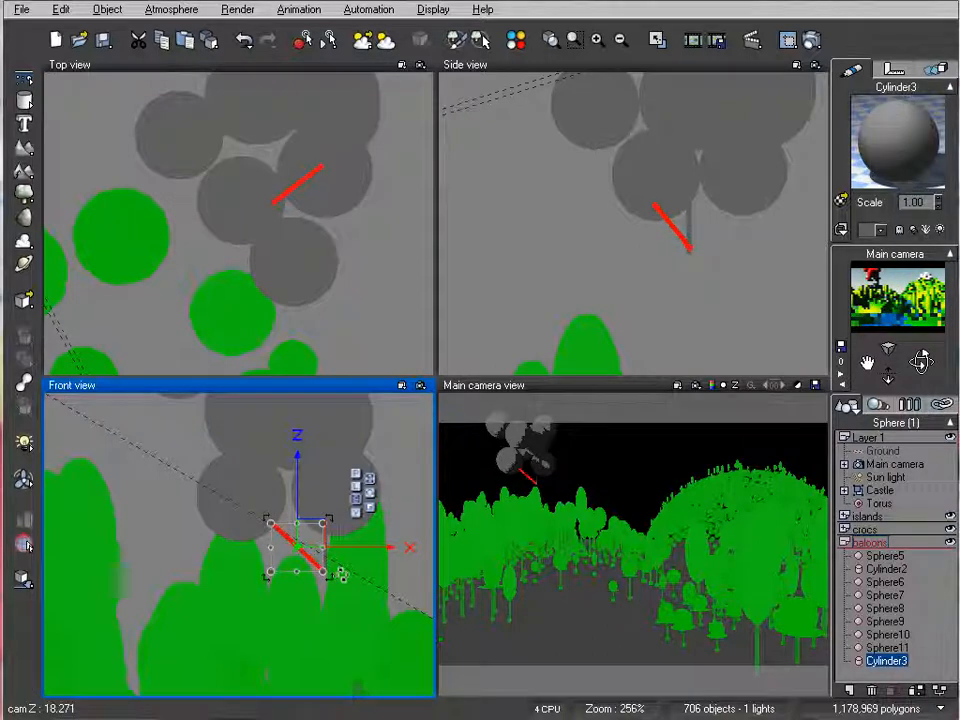
left_click_drag(313, 534, 314, 549)
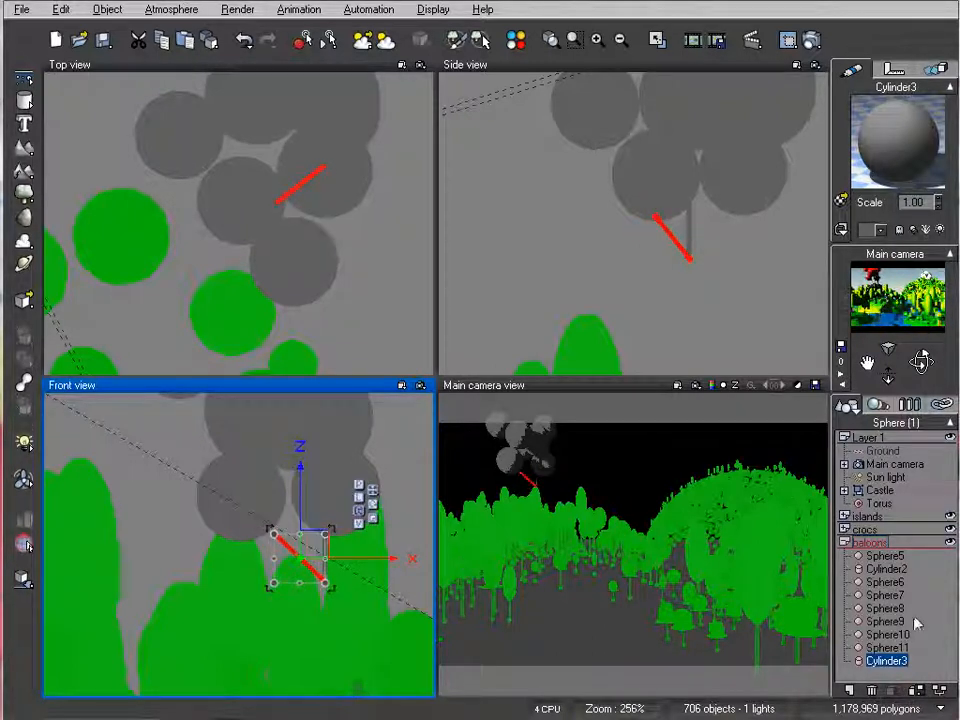
Duplicate Cylinder2 again, shorten the copy and slant it the opposite way toward the other lower balloon.
left_click(885, 568)
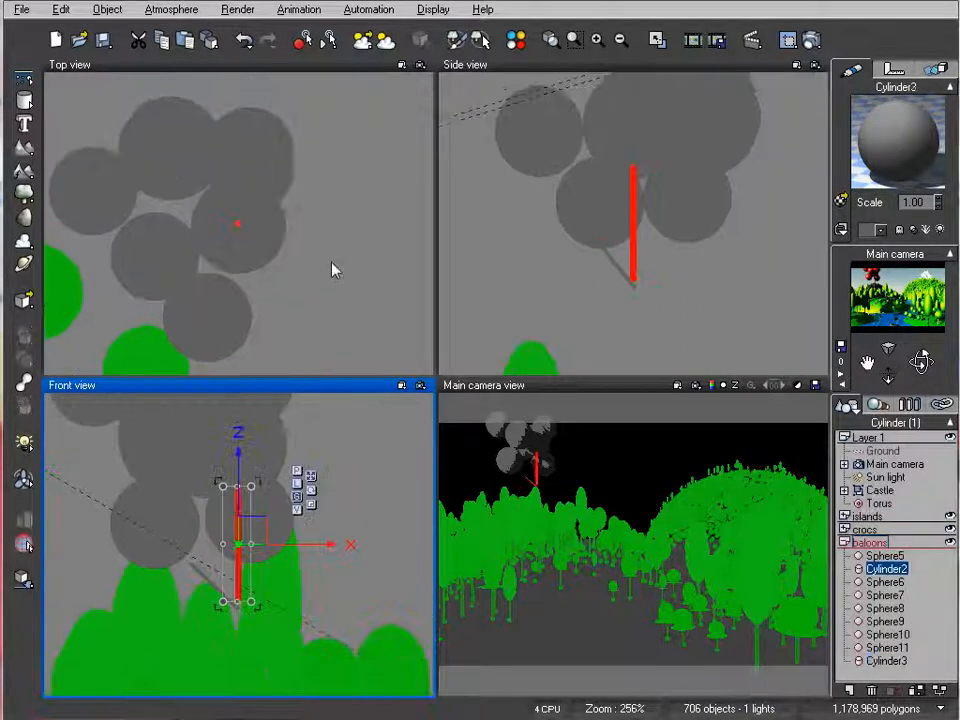
mouse_move(641, 228)
left_mouse_down("alt")
mouse_move(672, 223)
mouse_move(658, 238)
left_mouse_up("alt")
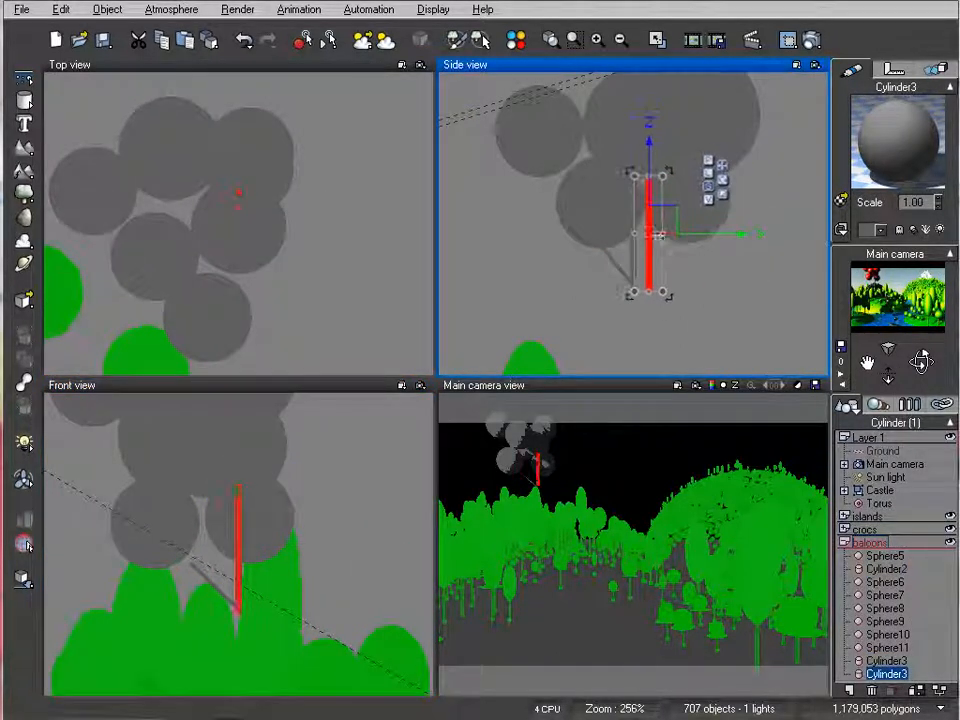
left_click_drag(664, 175, 665, 190)
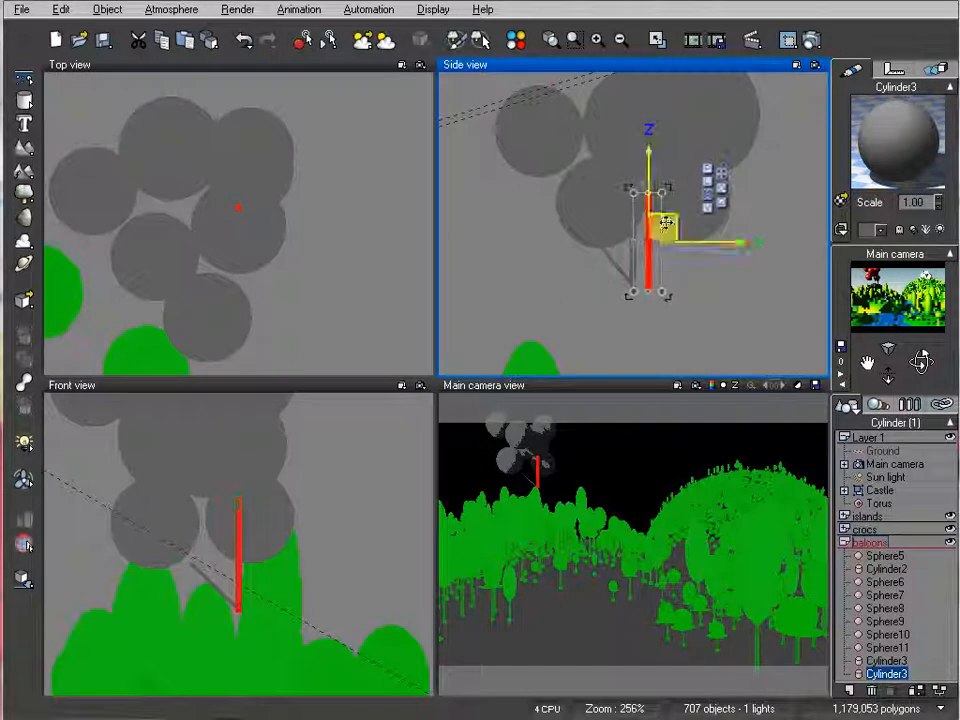
left_click_drag(671, 295, 649, 310)
left_click_drag(660, 230, 665, 232)
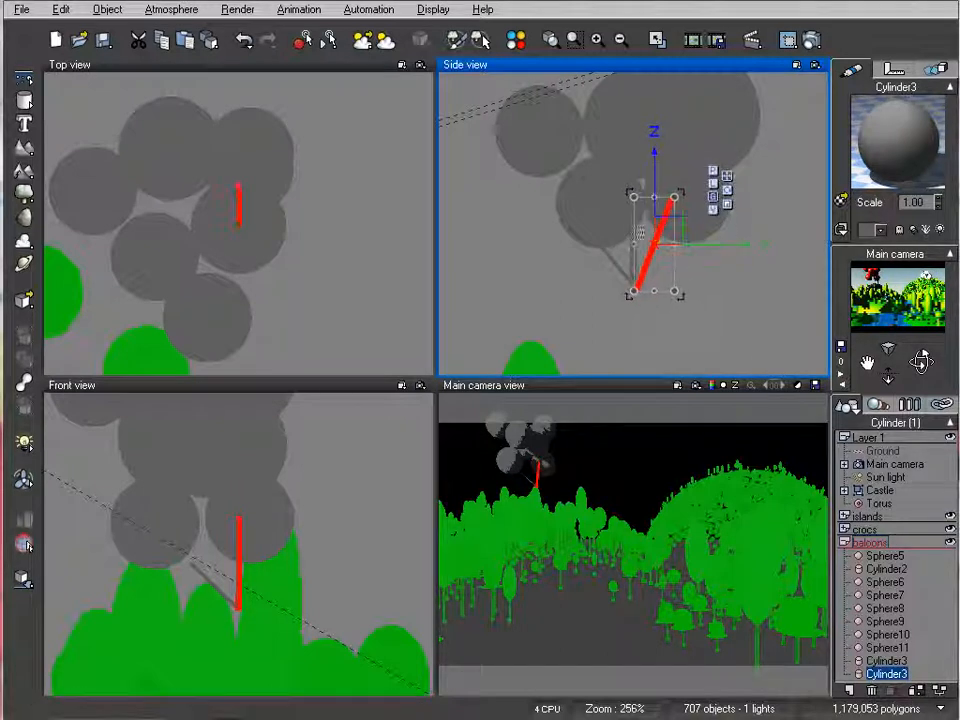
Duplicate the new slanted string, angle the copy toward another balloon, and render a preview of the scene.
left_click(236, 209)
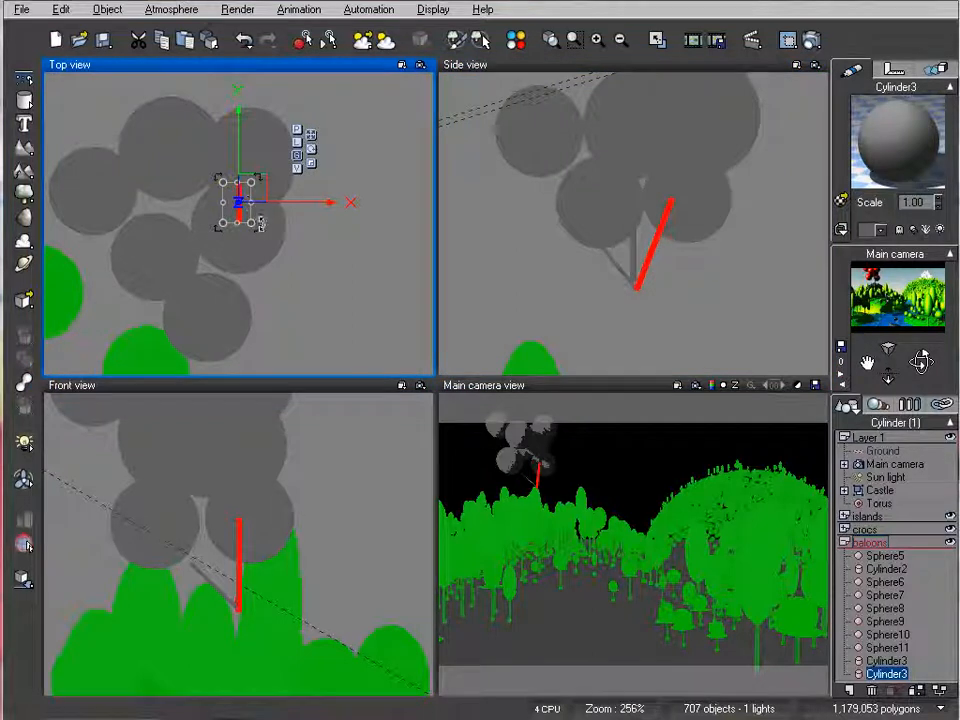
left_click_drag(289, 205, 236, 196, "alt")
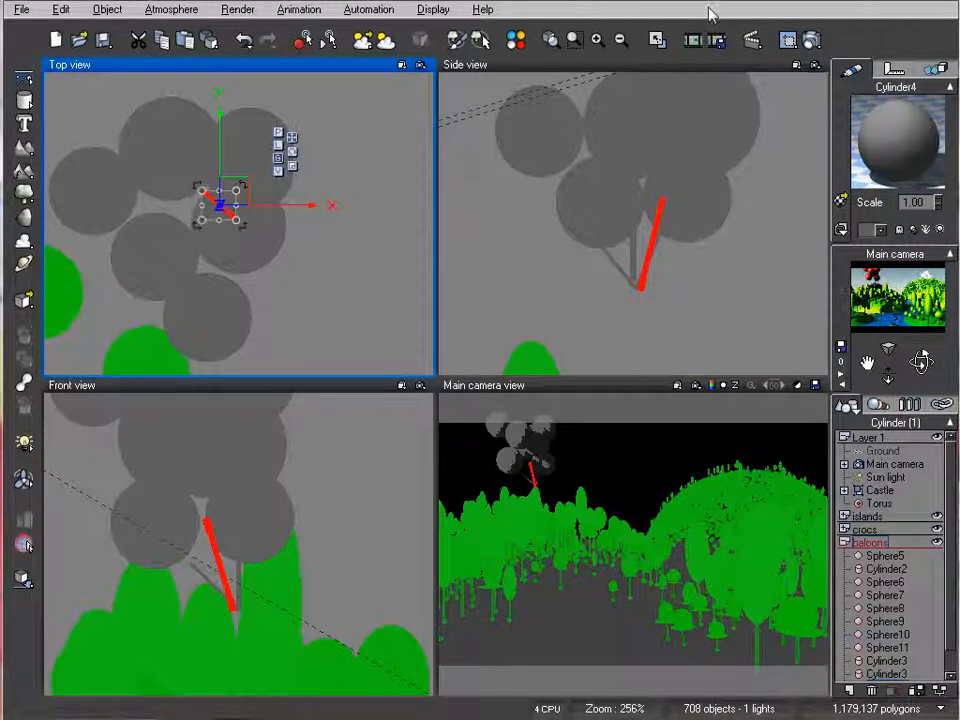
left_click(810, 40)
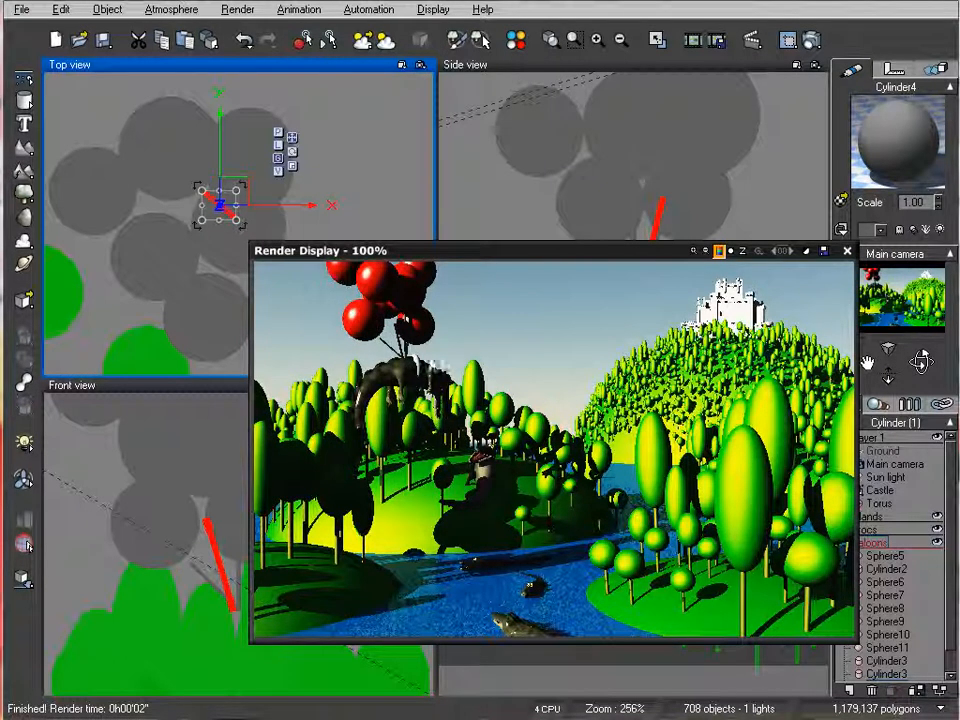
left_click(847, 251)
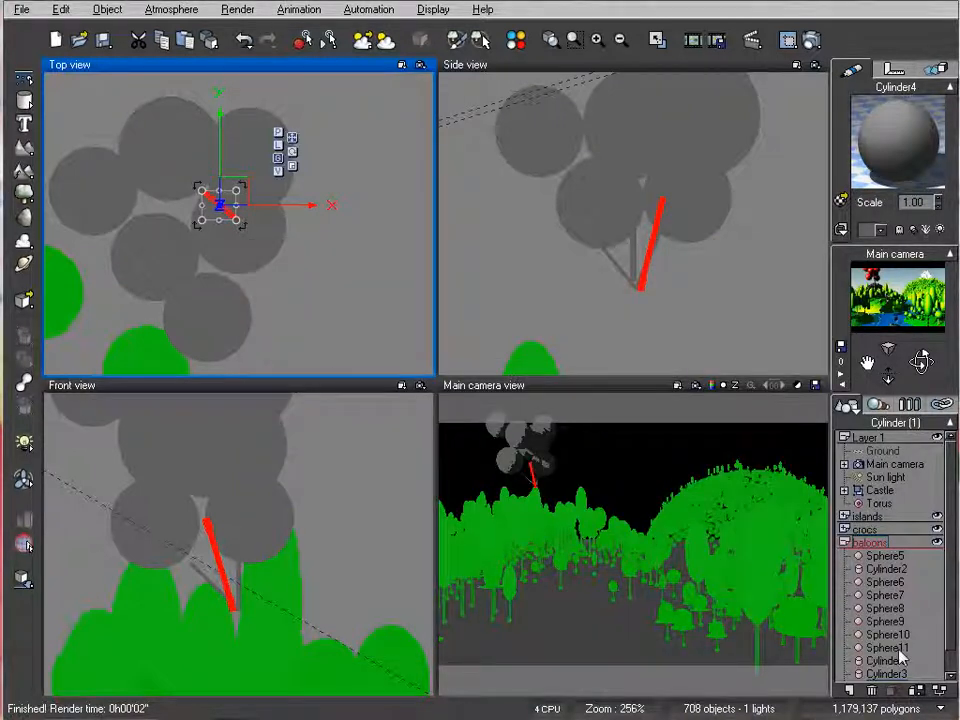
Open the Red plastic material of Sphere5 for editing and set its global transparency to 33%.
scroll(900, 570, "down", 1)
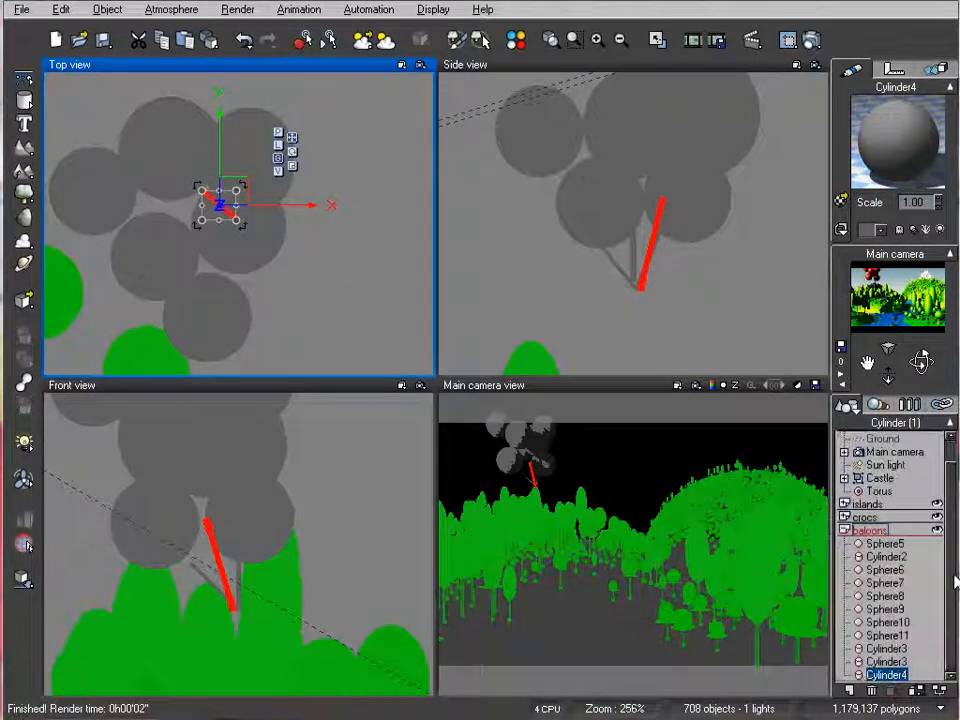
left_click(885, 543)
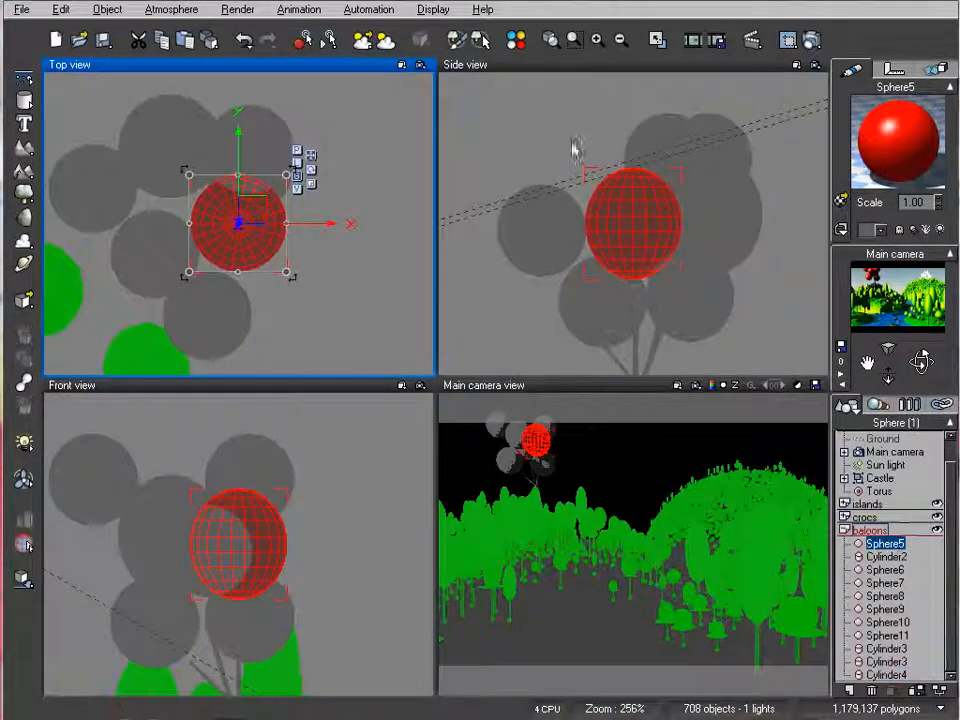
double_click(906, 152)
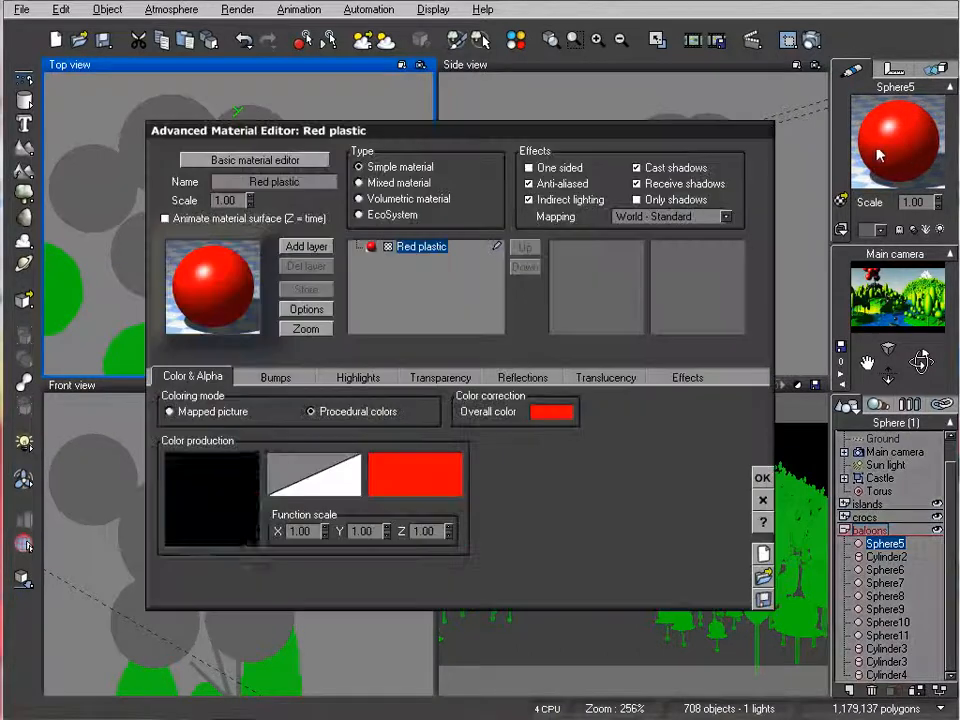
left_click_drag(463, 137, 470, 112)
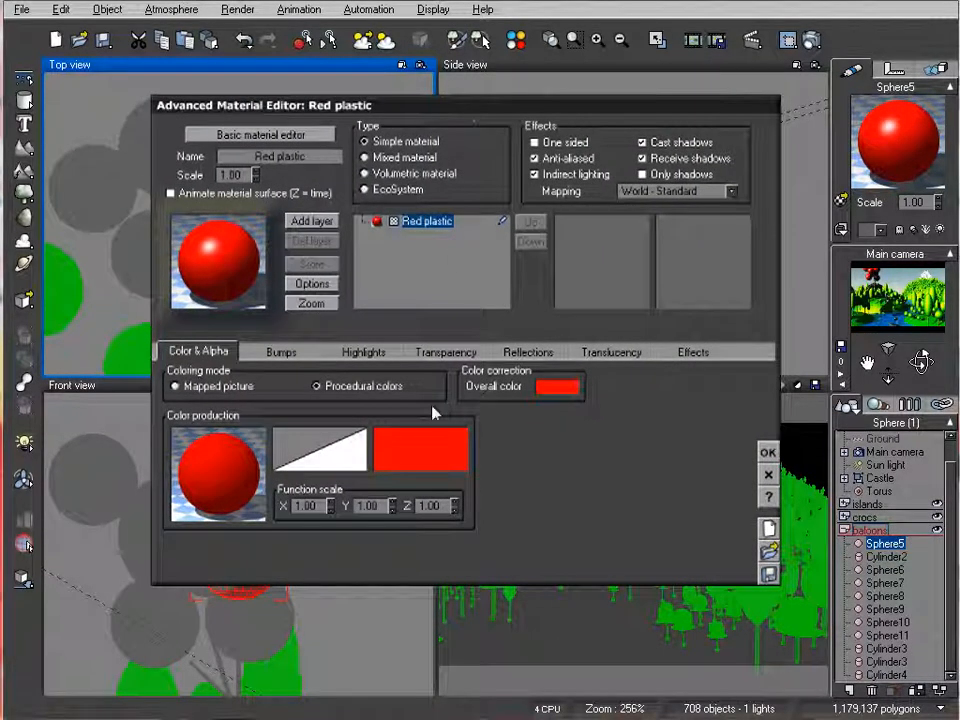
left_click(436, 351)
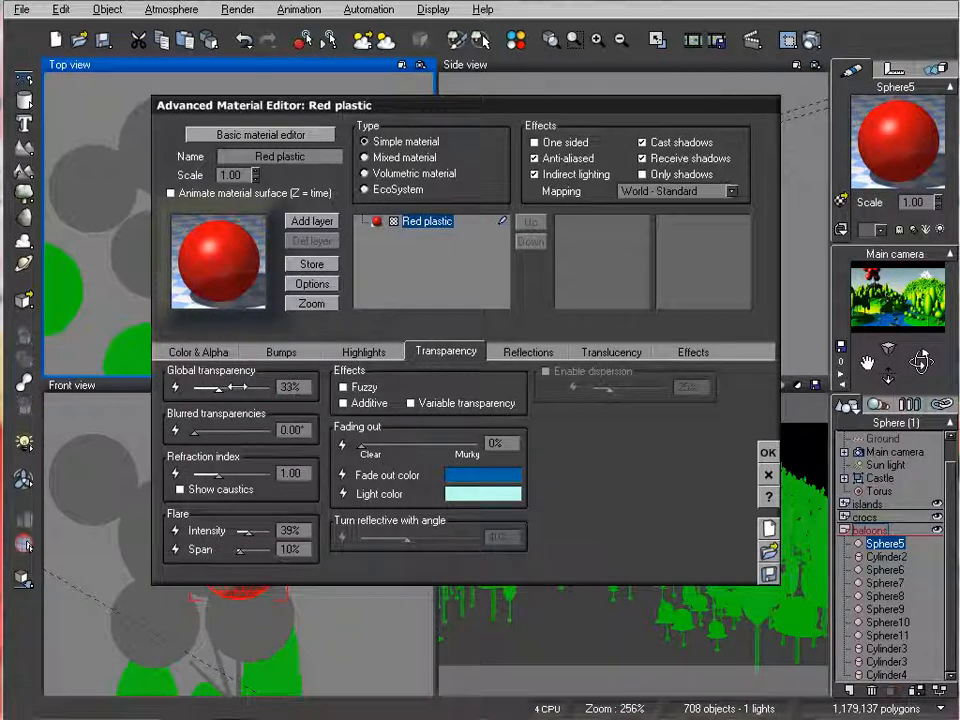
Set the balloon material to 71% diffuse, 47% ambient, 23% luminous and 39% global transparency, and render a preview.
left_click(693, 352)
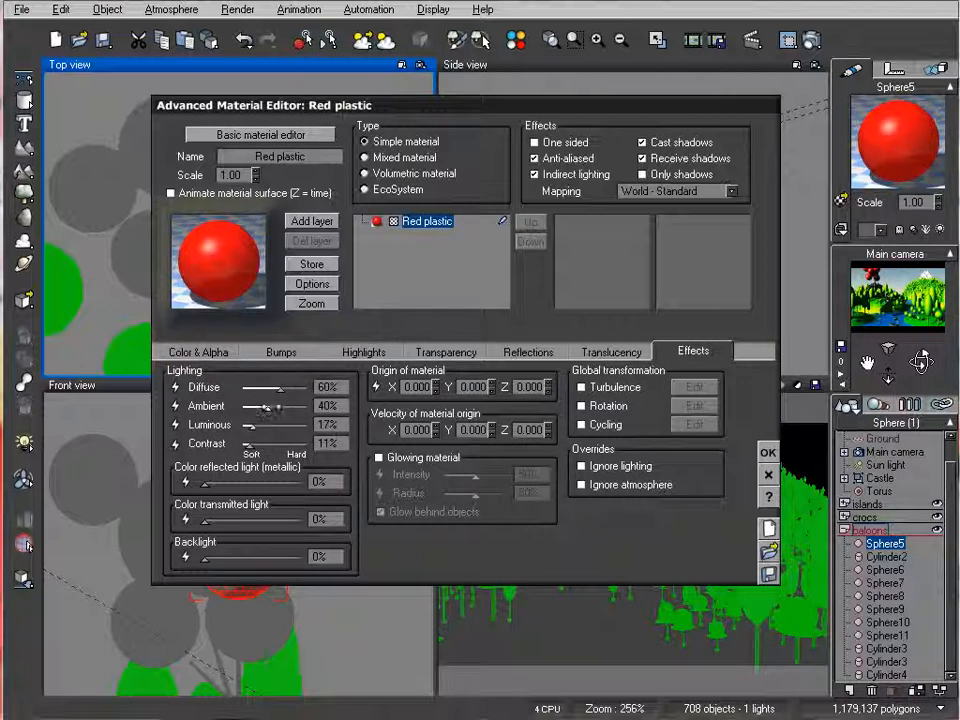
left_click_drag(285, 386, 256, 426)
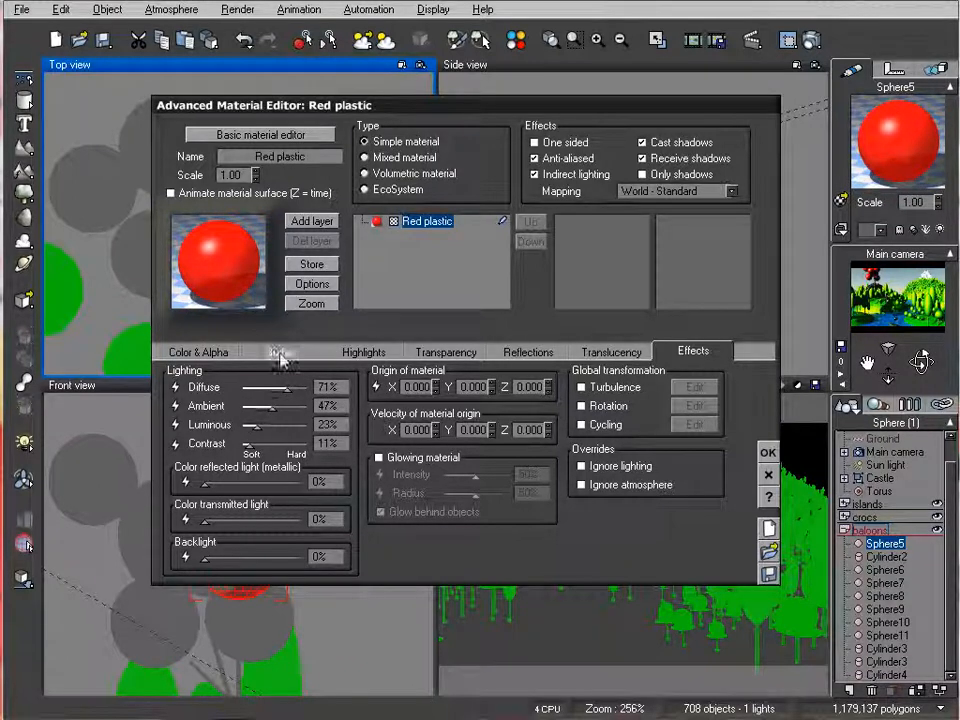
left_click(440, 351)
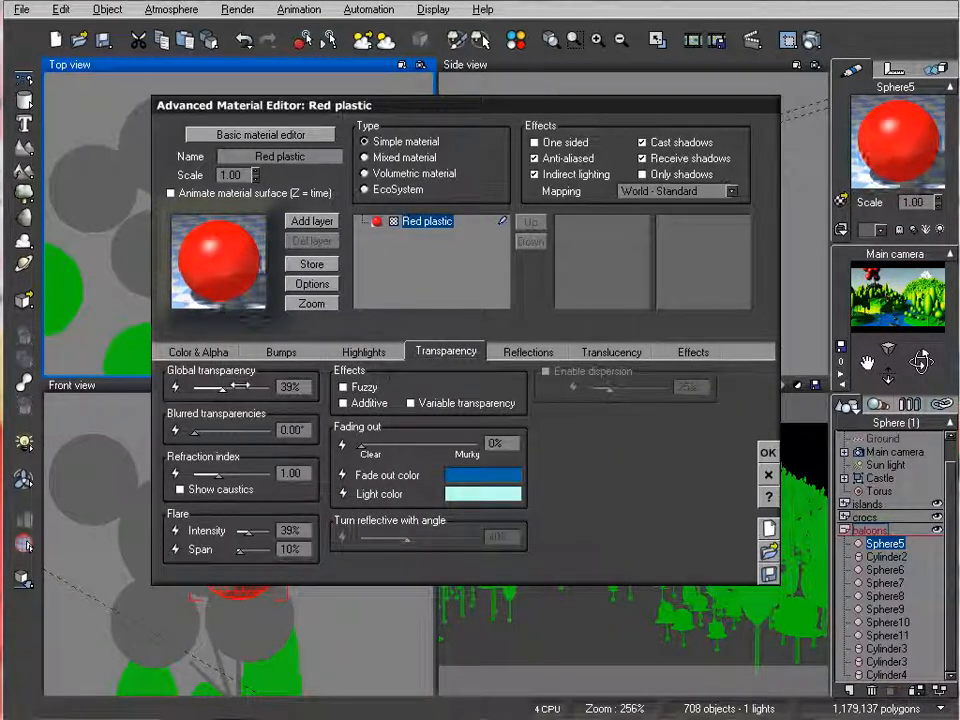
left_click(768, 453)
left_click(810, 40)
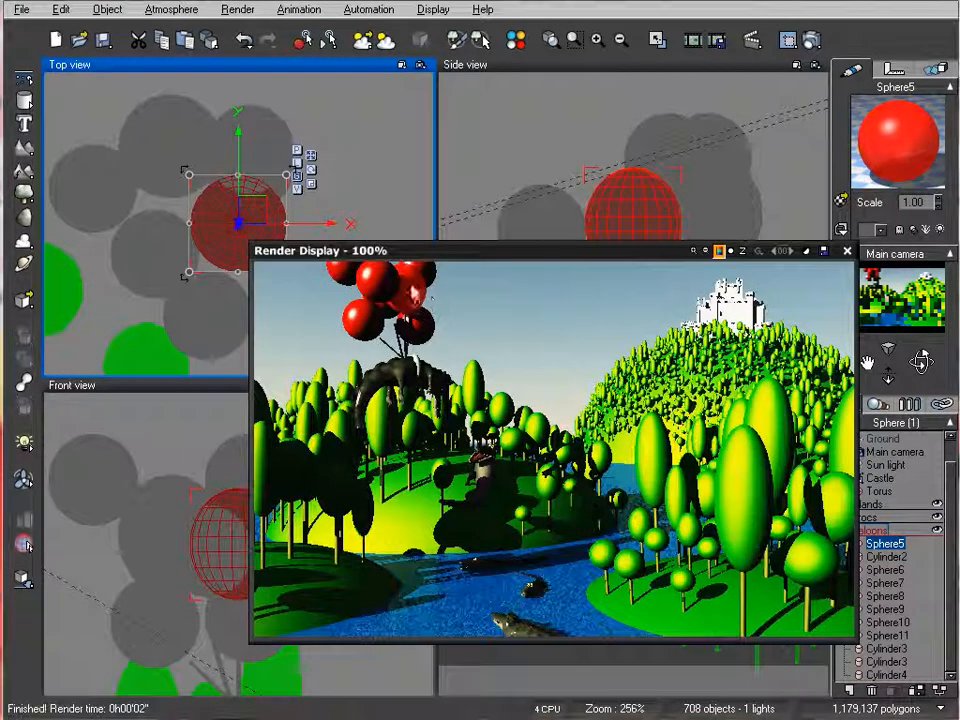
Copy the material of Sphere5 onto Sphere6 and save the scene.
left_click(847, 252)
right_click(908, 130)
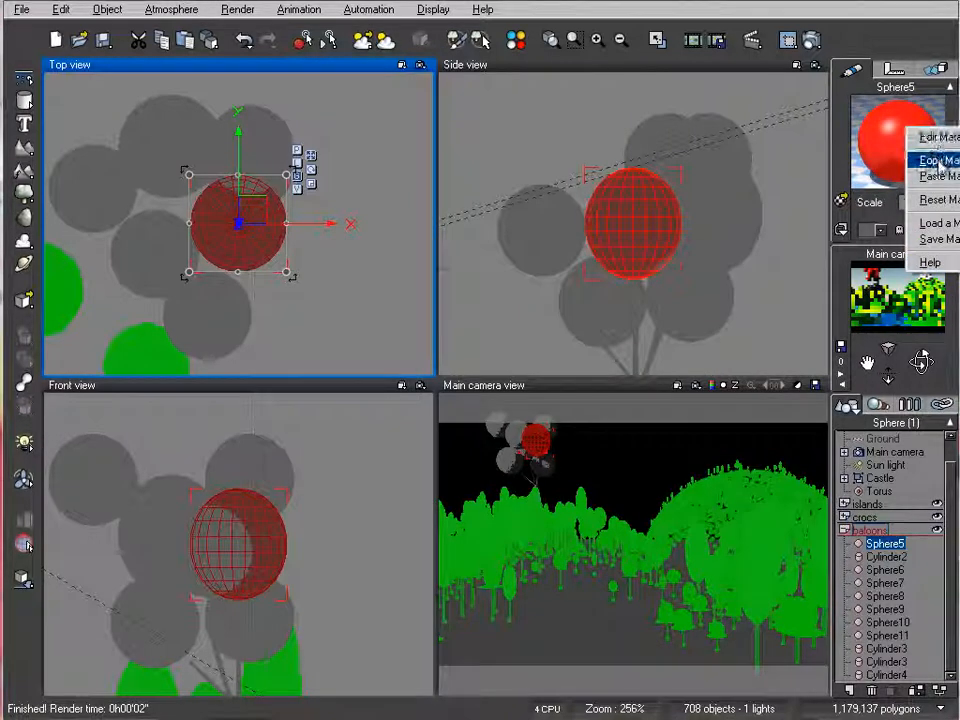
left_click(938, 159)
left_click(885, 570)
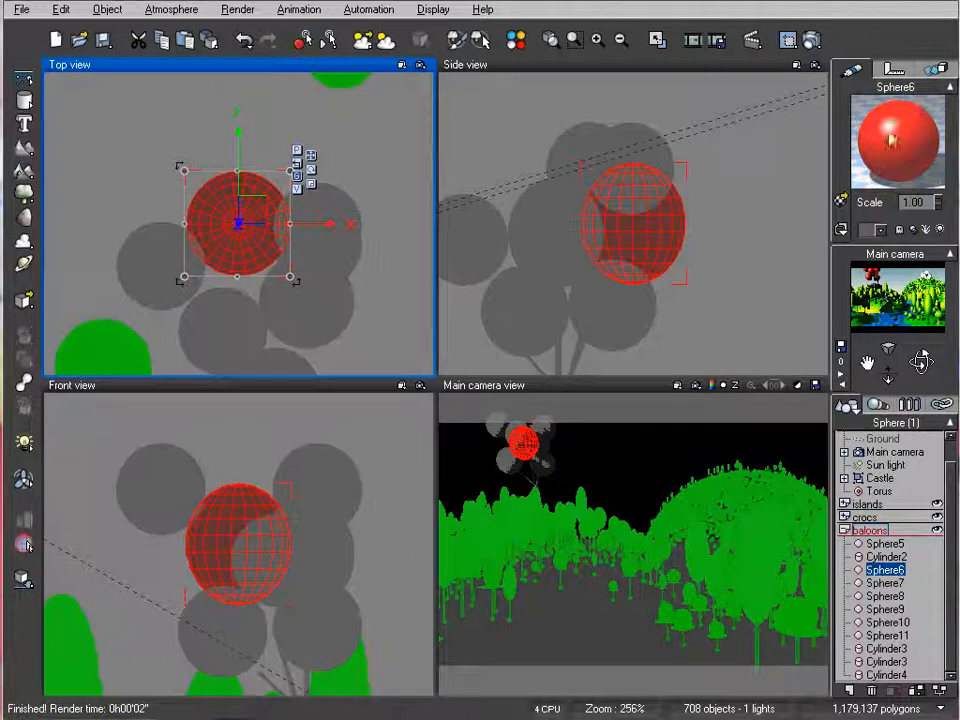
right_click(895, 134)
left_click(930, 181)
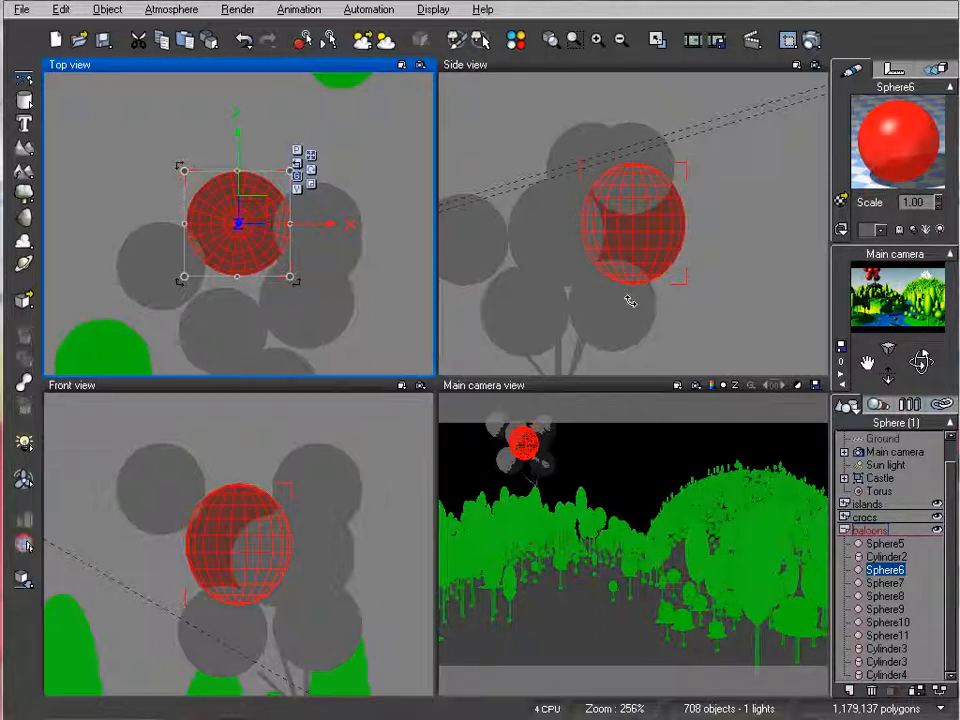
left_click(21, 9)
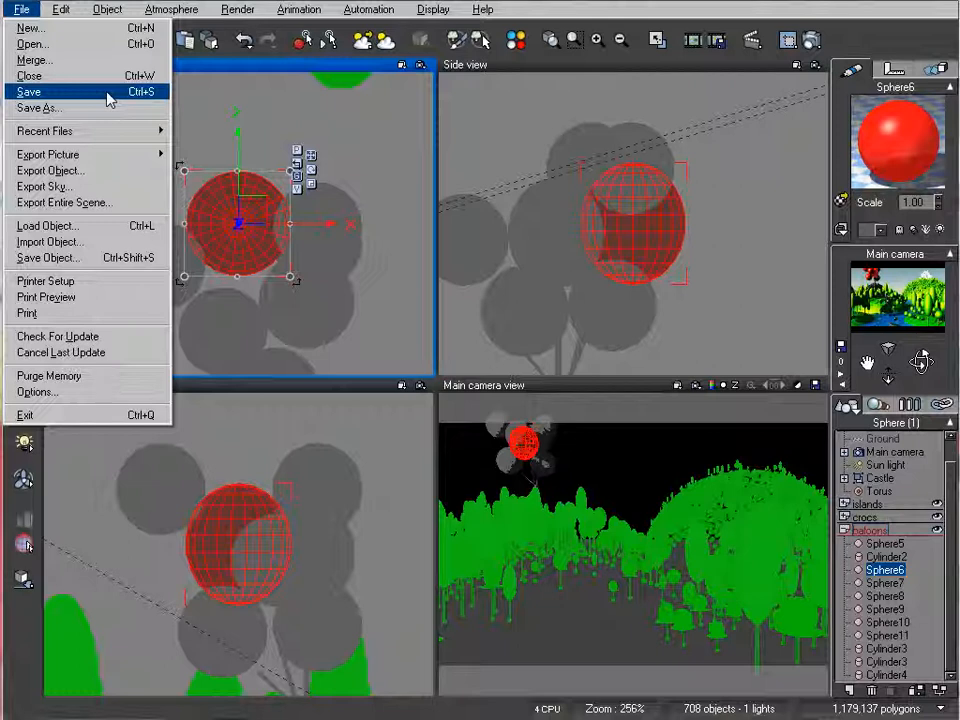
left_click(555, 214)
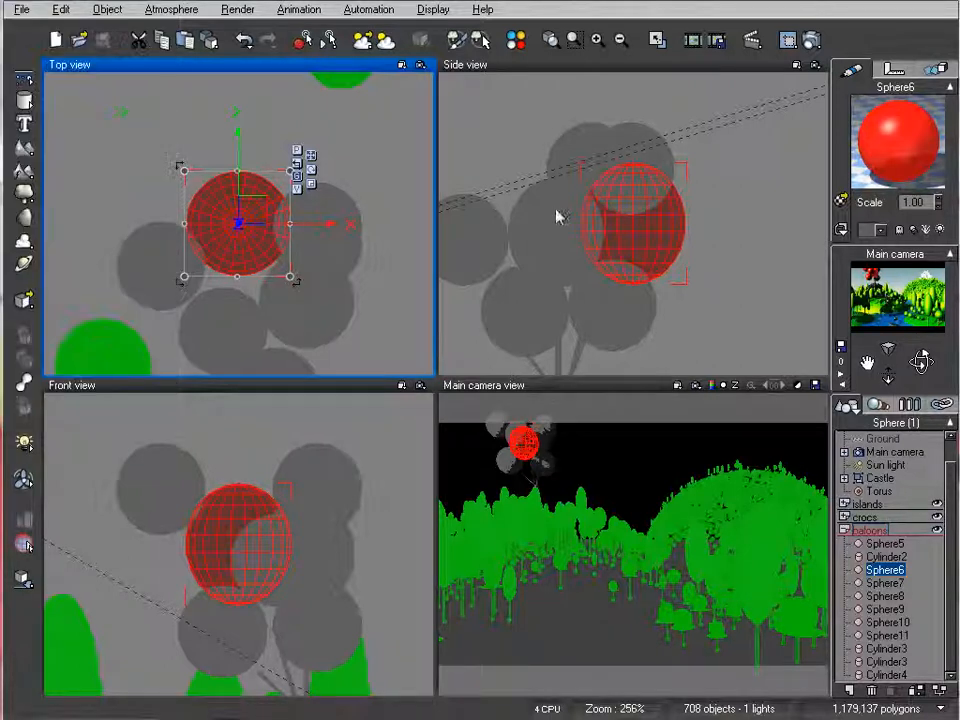
Set the overall color of Sphere6's material to bright blue with hue 144, luminance 127 and saturation 242.
double_click(877, 133)
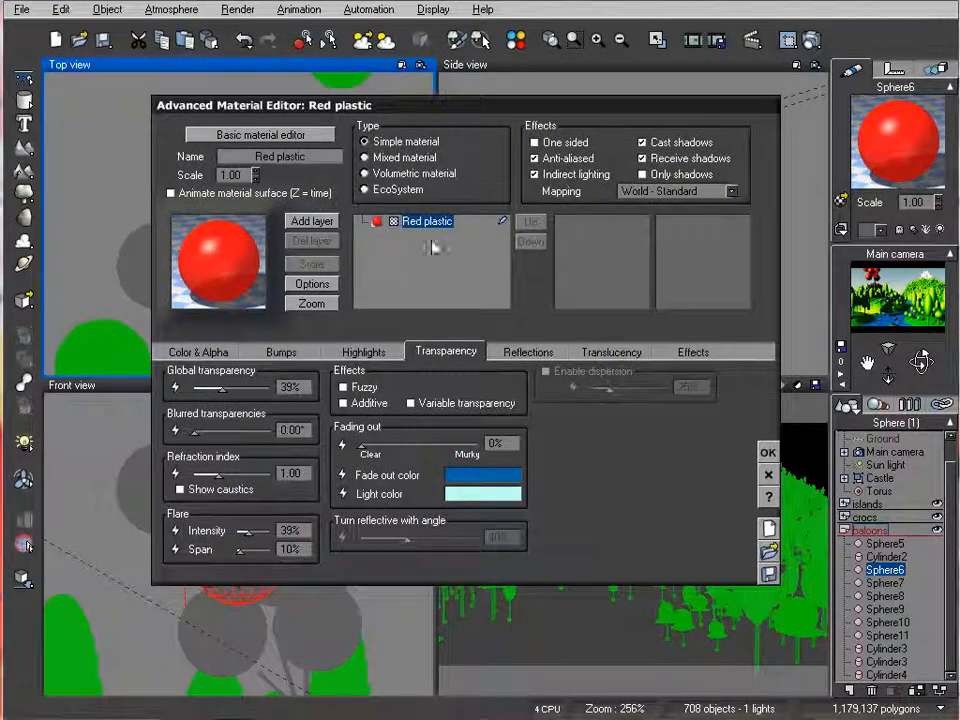
left_click(198, 353)
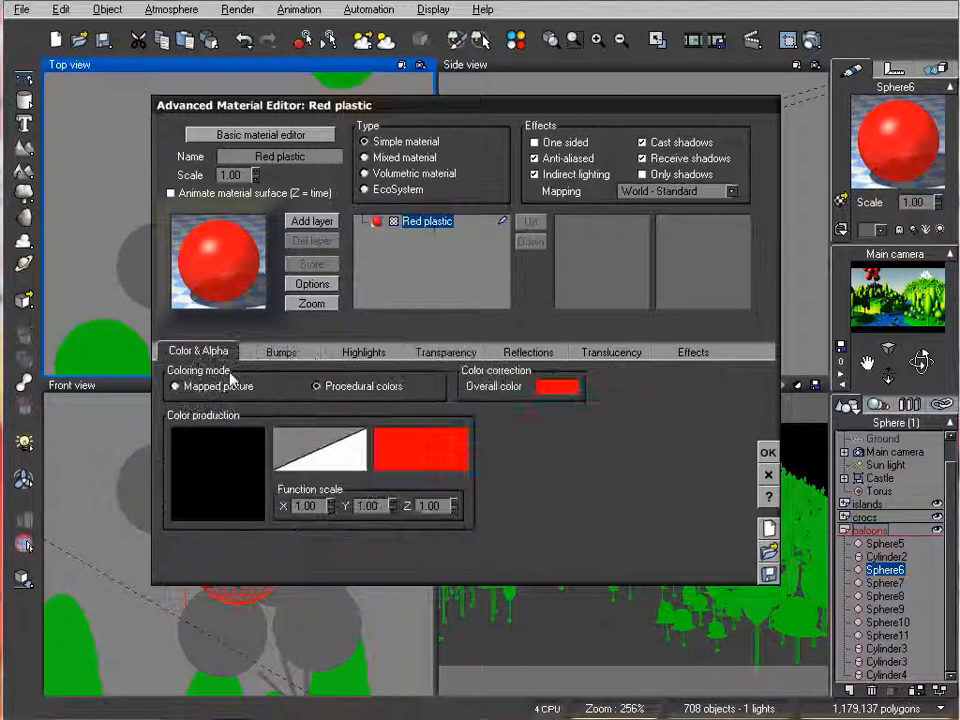
right_click(549, 388)
left_click(584, 392)
left_click_drag(684, 288, 652, 265)
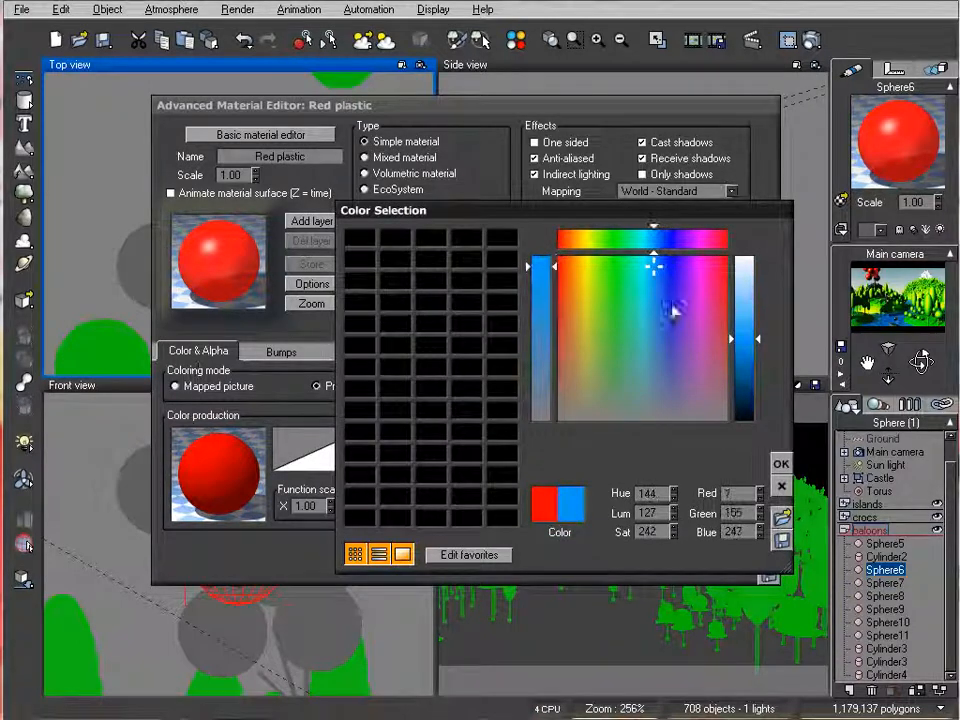
left_click(780, 466)
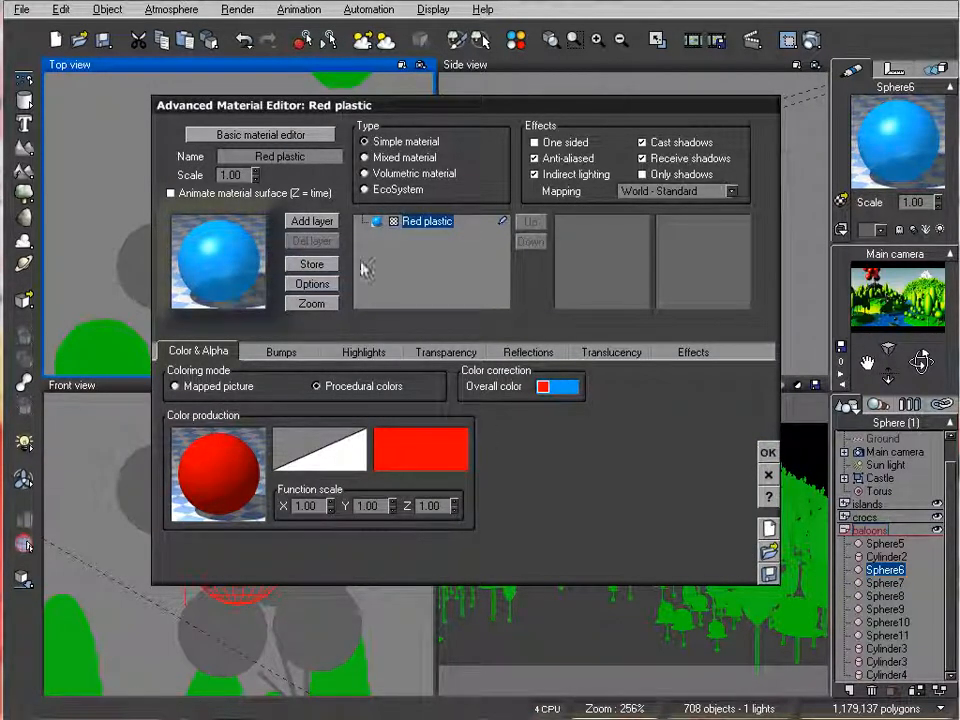
Give Sphere6's material 100% highlight intensity, 0% highlight size and a pale blue highlight color of RGB 174, 176, 242.
left_click(348, 354)
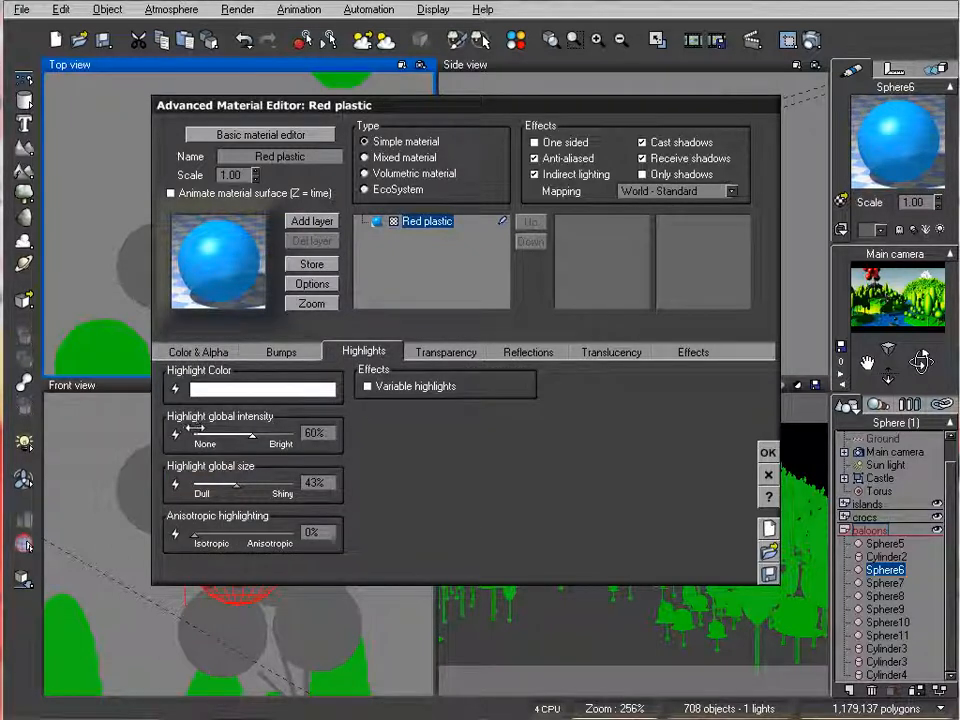
left_click_drag(264, 424, 298, 432)
left_click_drag(236, 485, 192, 486)
right_click(253, 389)
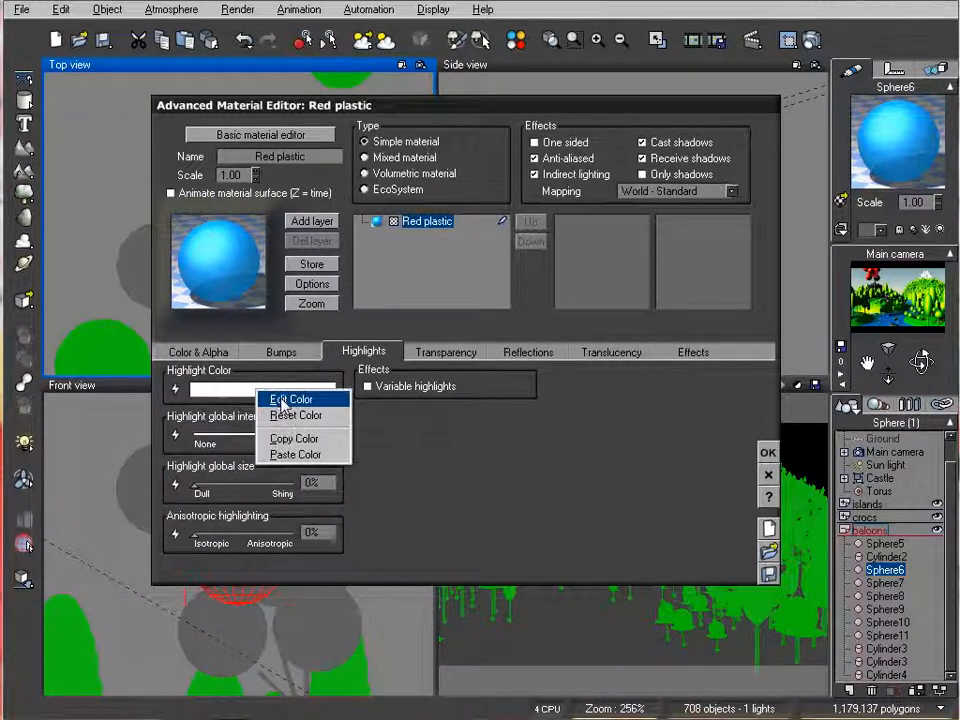
left_click(280, 397)
mouse_move(636, 285)
left_mouse_down()
mouse_move(639, 266)
mouse_move(630, 287)
mouse_move(680, 304)
left_mouse_up()
left_click(748, 287)
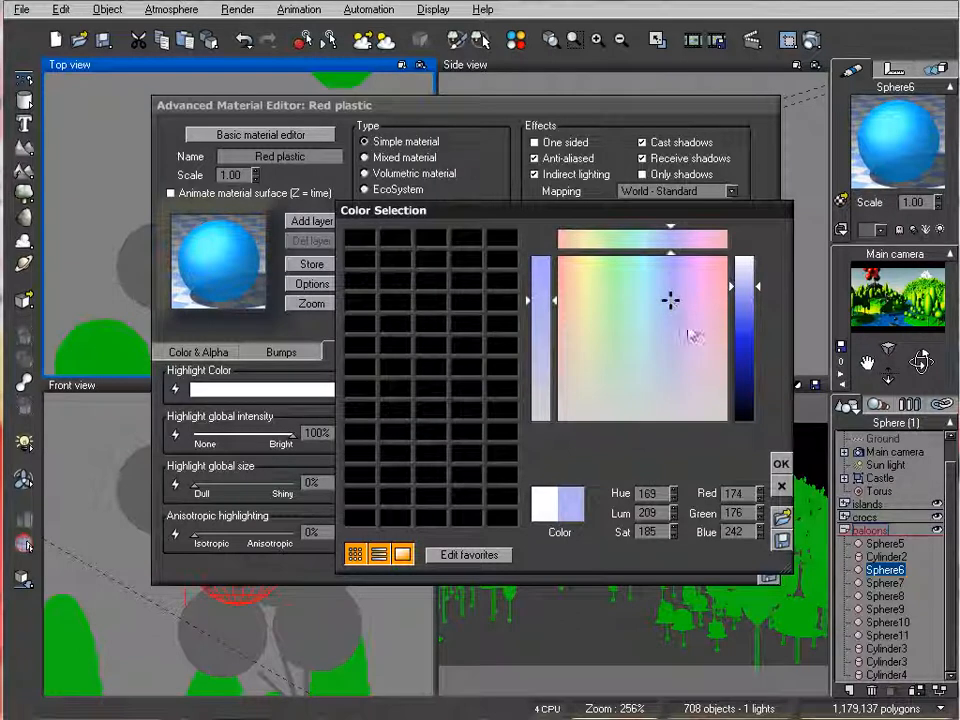
left_click(781, 463)
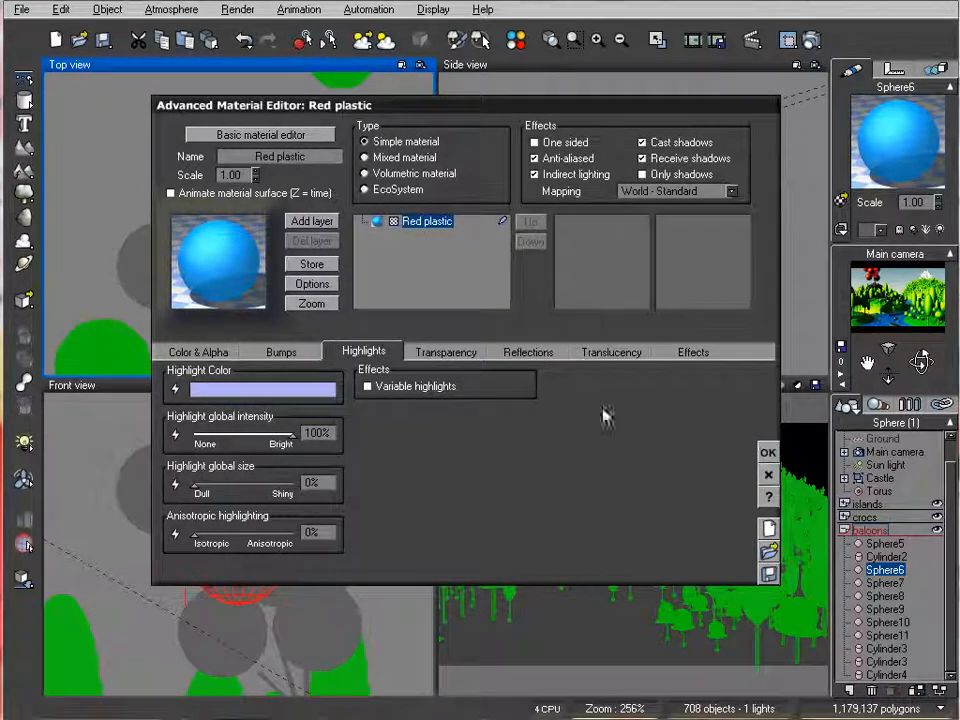
left_click(767, 452)
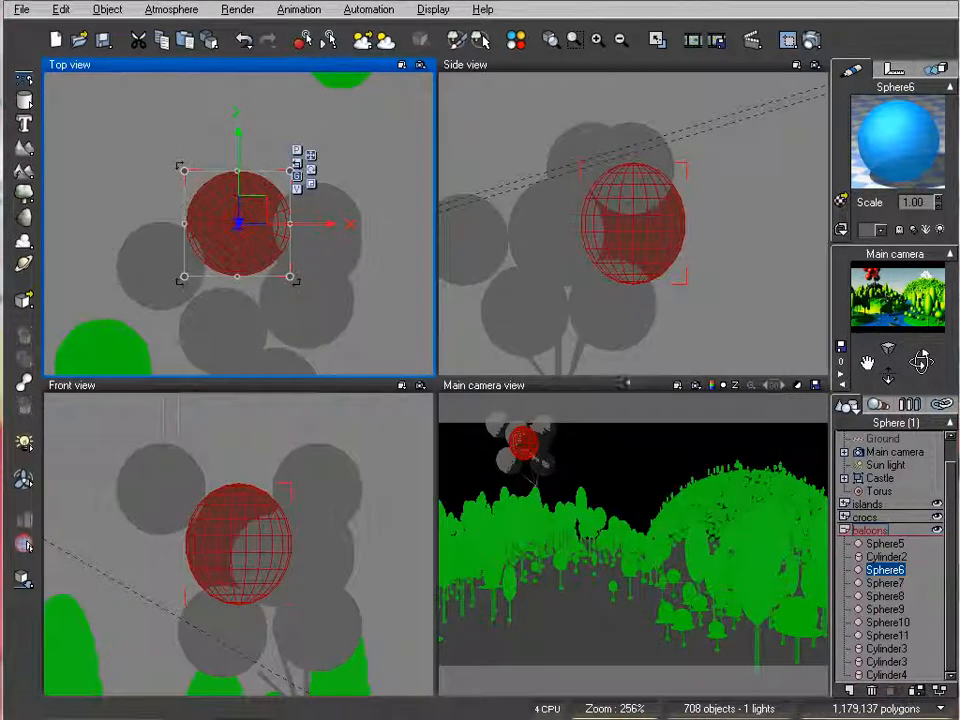
Paste the copied balloon material onto Sphere7 and set its color map to Golden yellow from Solid Colors.
left_click(884, 583)
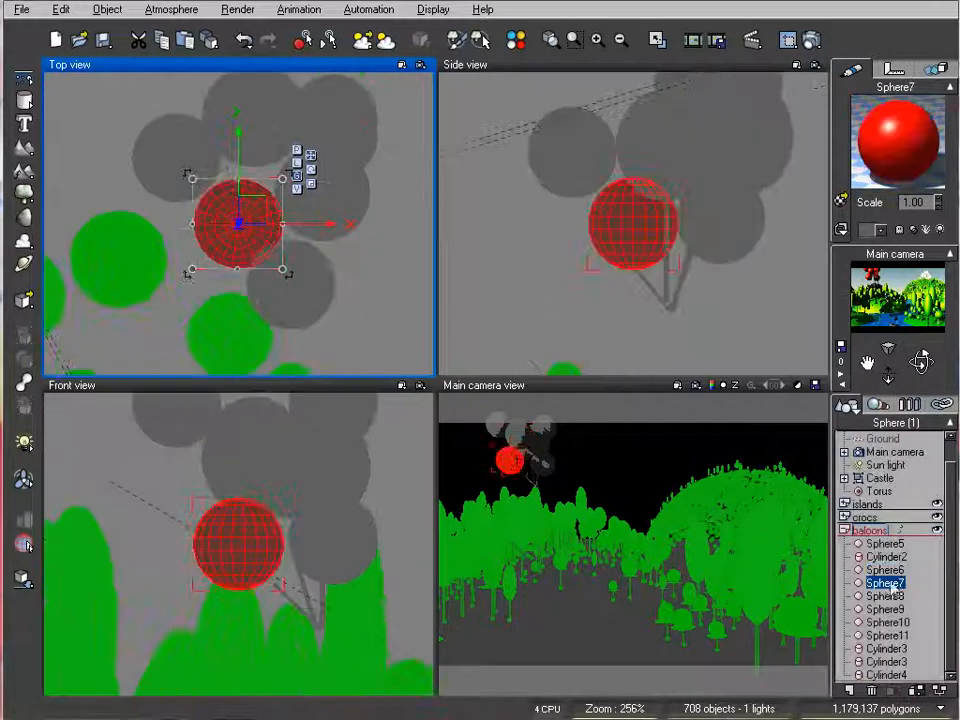
right_click(906, 133)
left_click(922, 176)
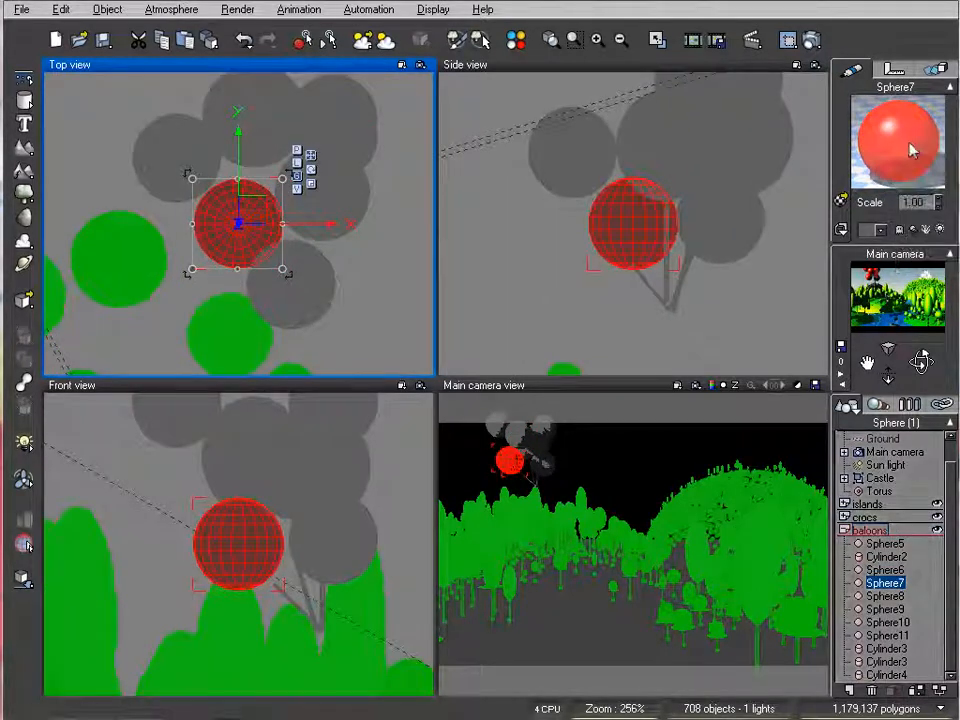
double_click(910, 148)
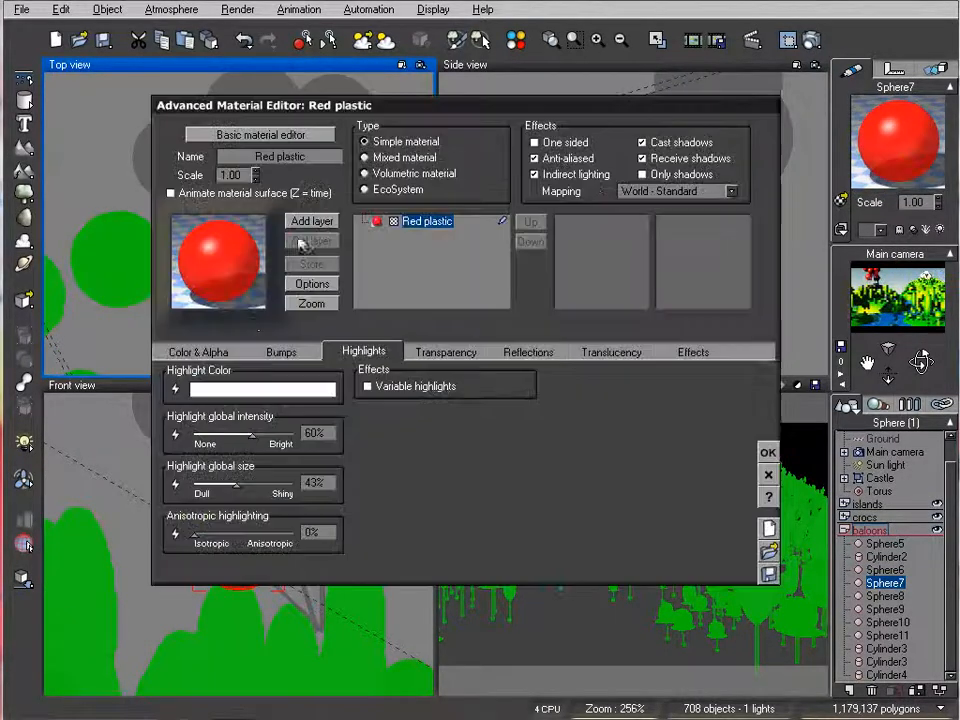
left_click(184, 350)
left_click(444, 440)
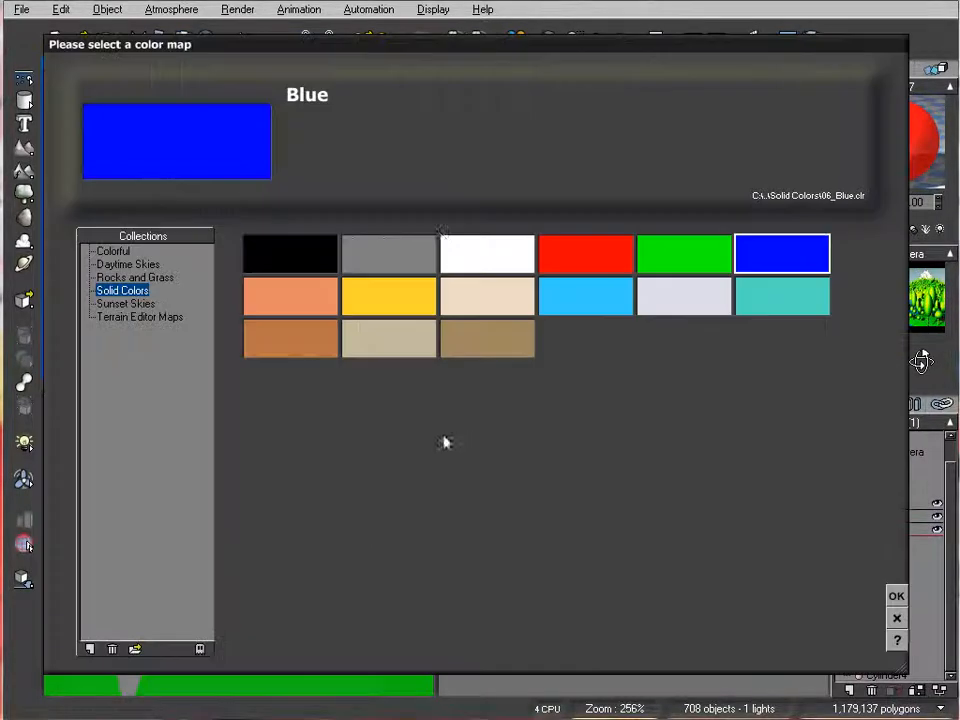
left_click(408, 284)
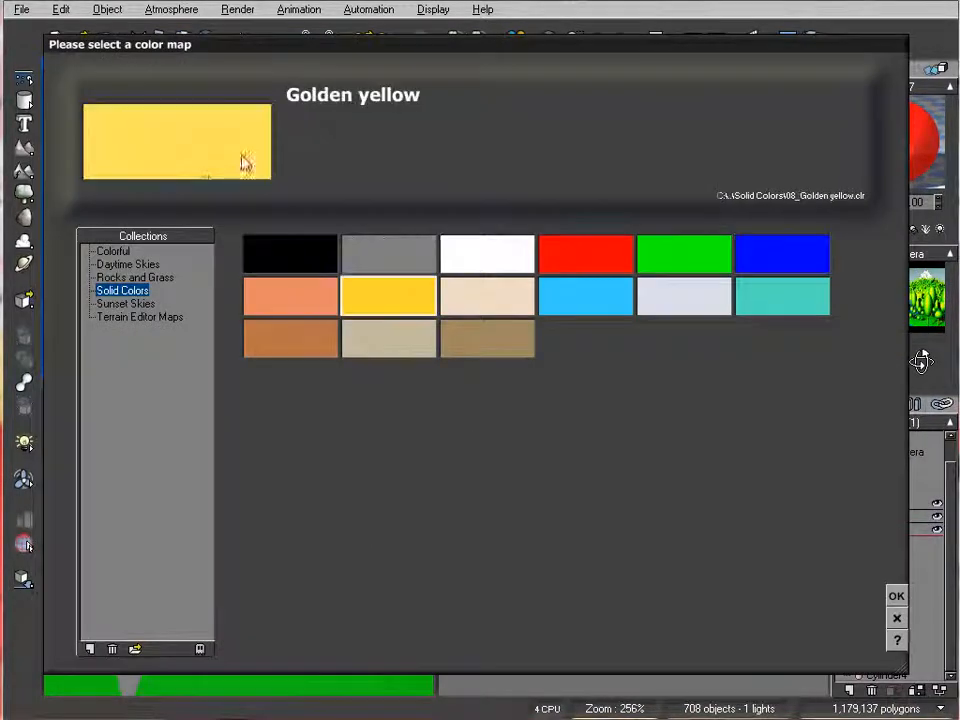
left_click(895, 598)
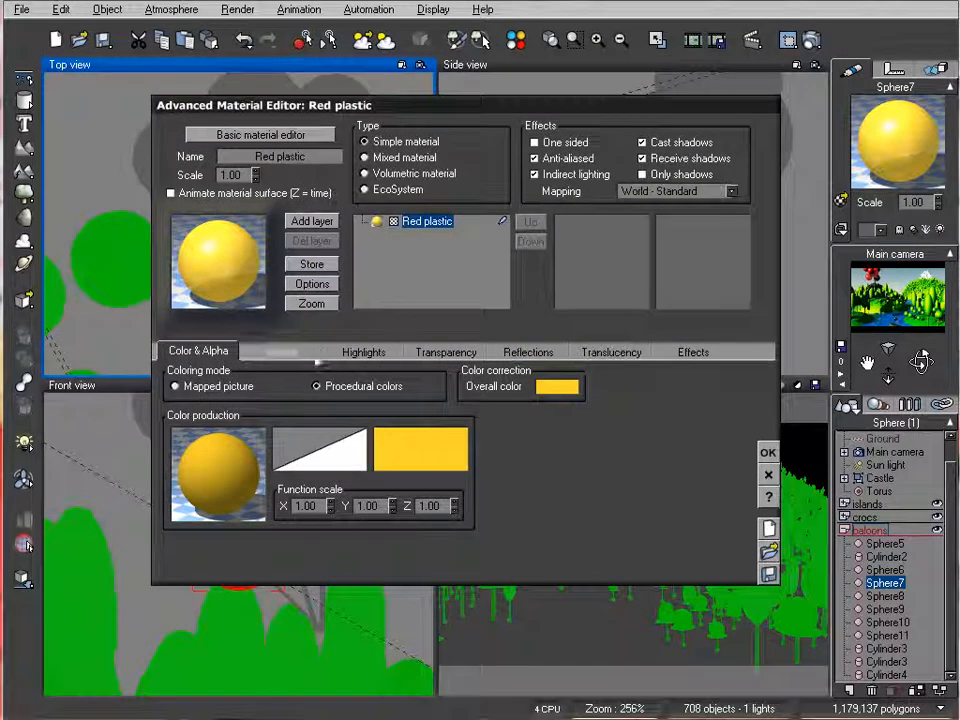
Set Sphere7's highlight global intensity to 100% and highlight global size to 0%, and accept the material.
left_click(365, 351)
left_click_drag(252, 436, 295, 436)
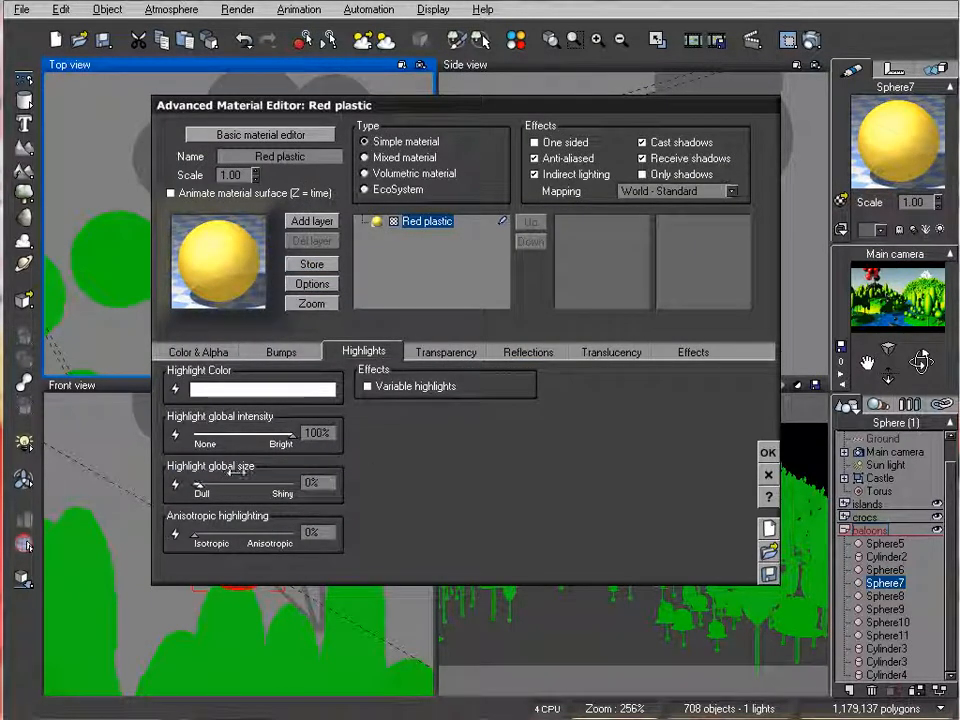
left_click_drag(237, 472, 239, 472)
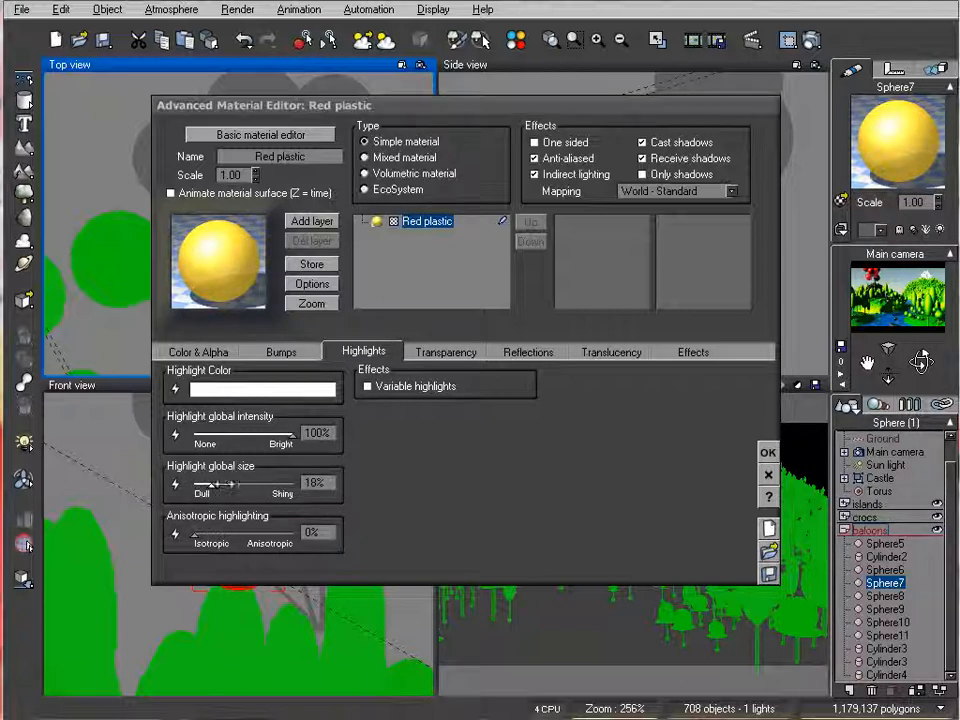
left_click_drag(237, 484, 212, 484)
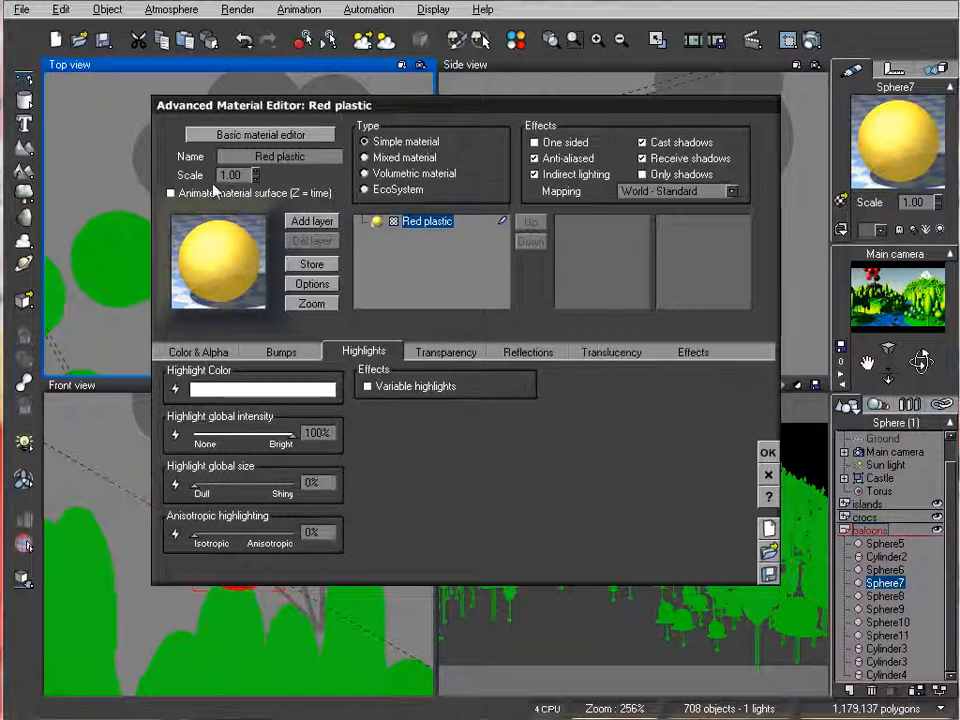
left_click(767, 456)
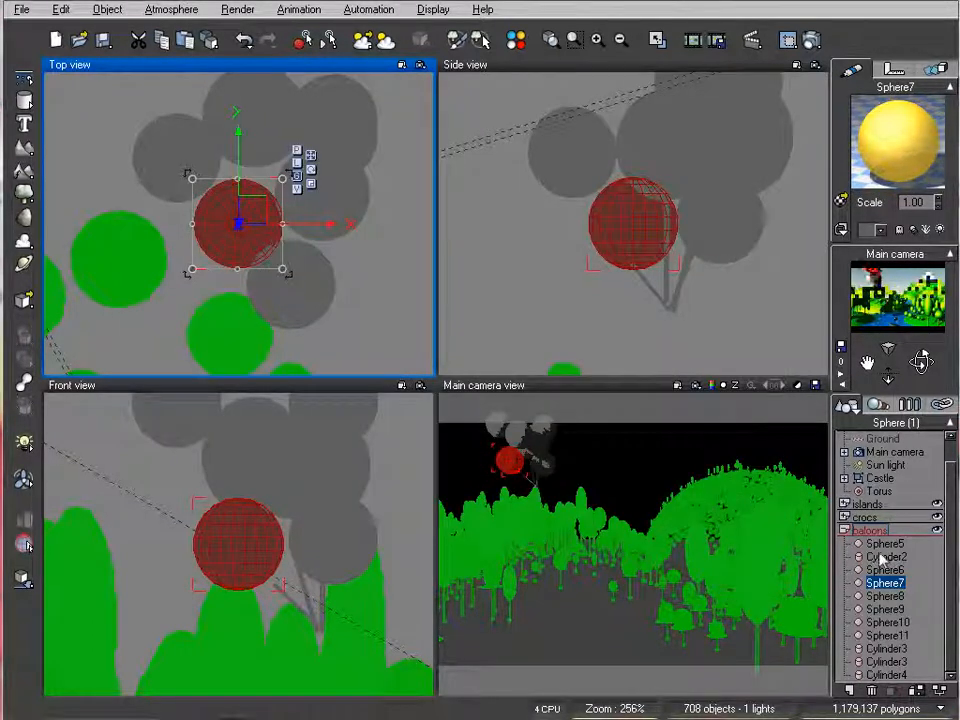
Give Sphere5's material 100% highlight intensity, 0% highlight size and an orange highlight color of RGB 245, 190, 96.
left_click(881, 547)
double_click(902, 124)
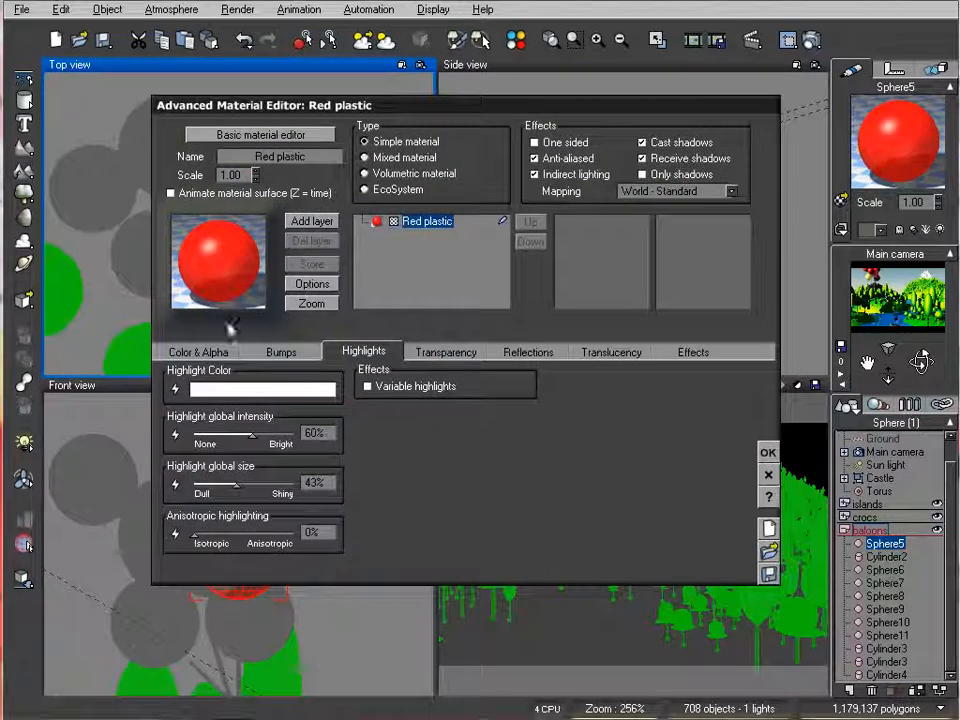
left_click_drag(252, 436, 295, 436)
left_click_drag(255, 486, 194, 486)
left_click(259, 389)
left_click(230, 320)
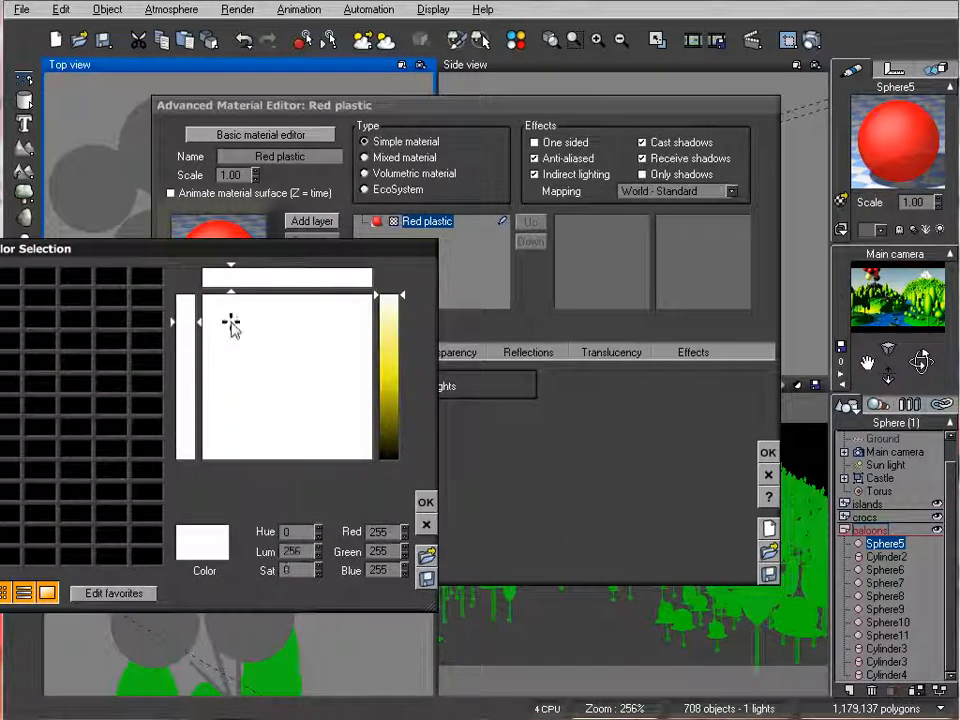
left_click_drag(405, 322, 403, 349)
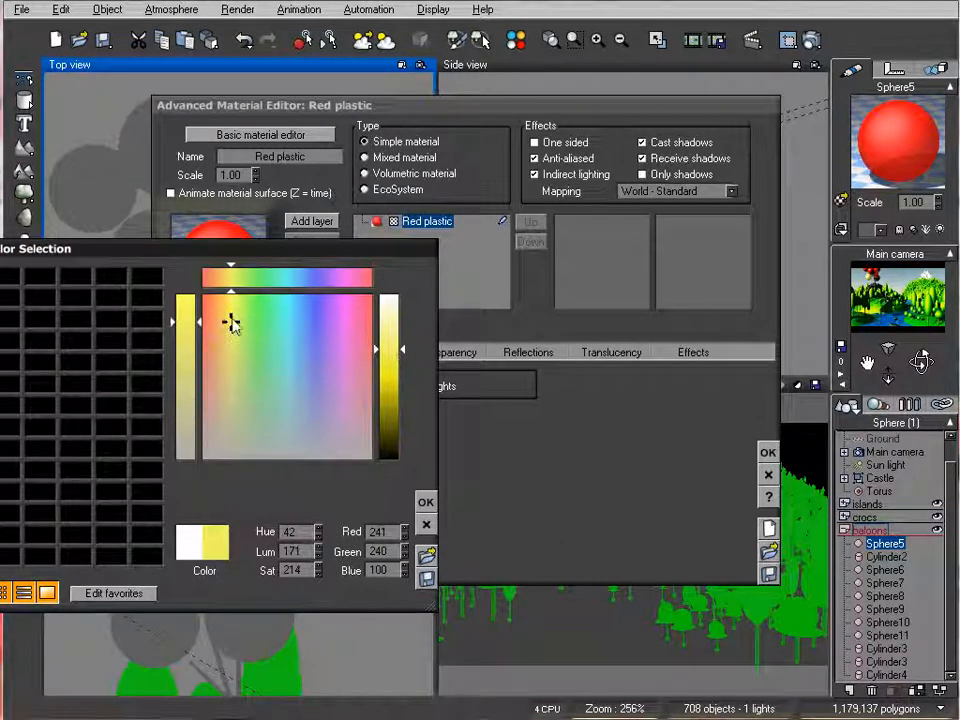
left_click_drag(230, 322, 221, 314)
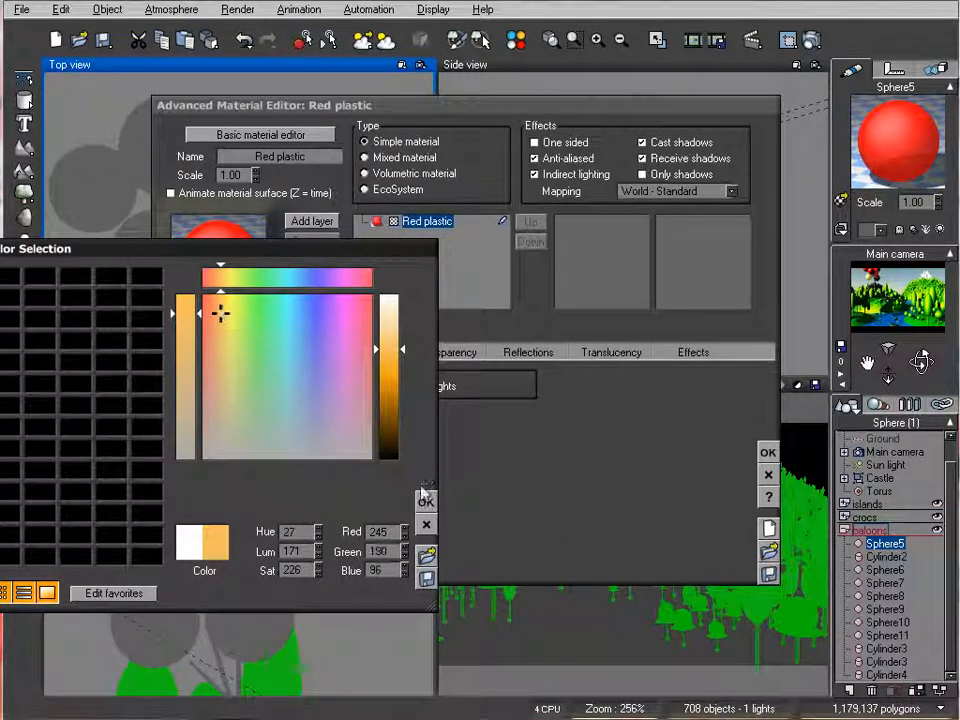
left_click(426, 501)
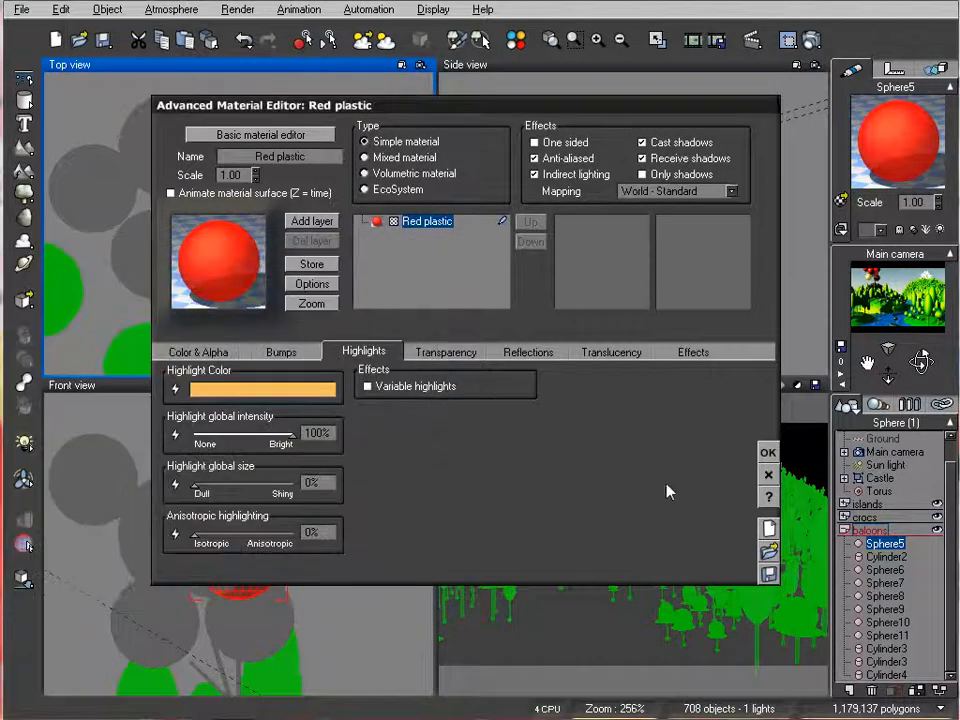
left_click(769, 455)
Copy the updated material of Sphere5 onto Sphere8.
right_click(926, 146)
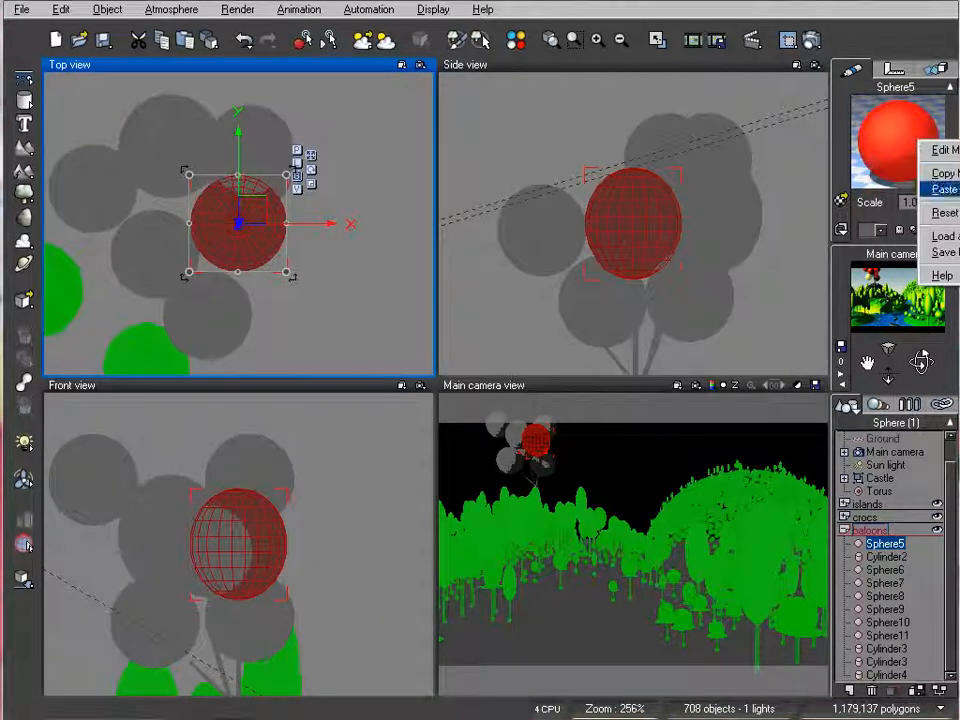
left_click(944, 189)
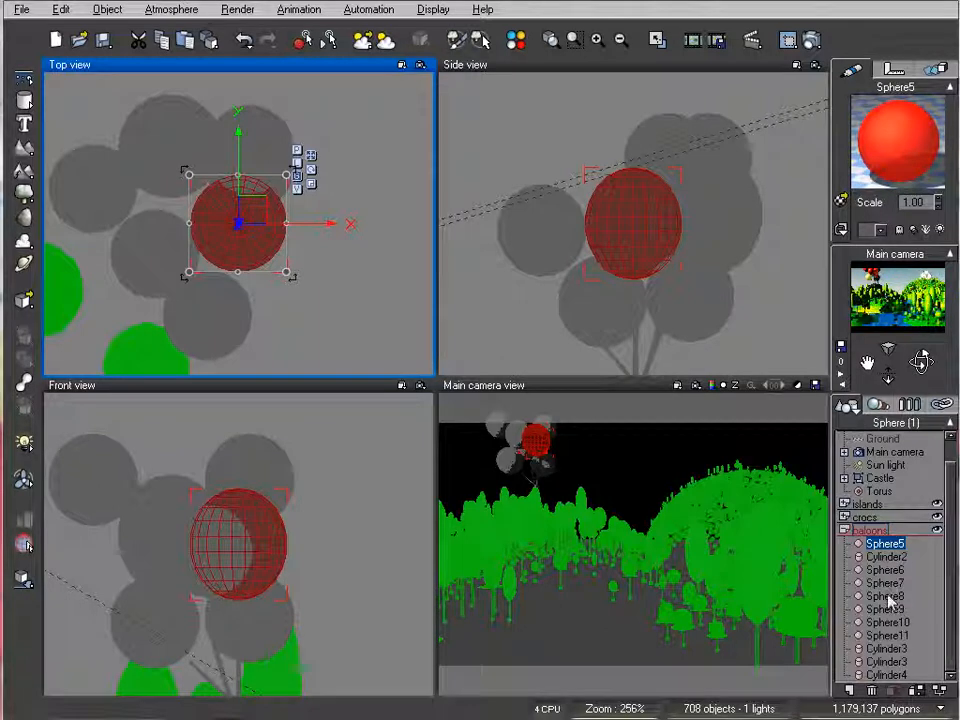
left_click(885, 596)
right_click(920, 120)
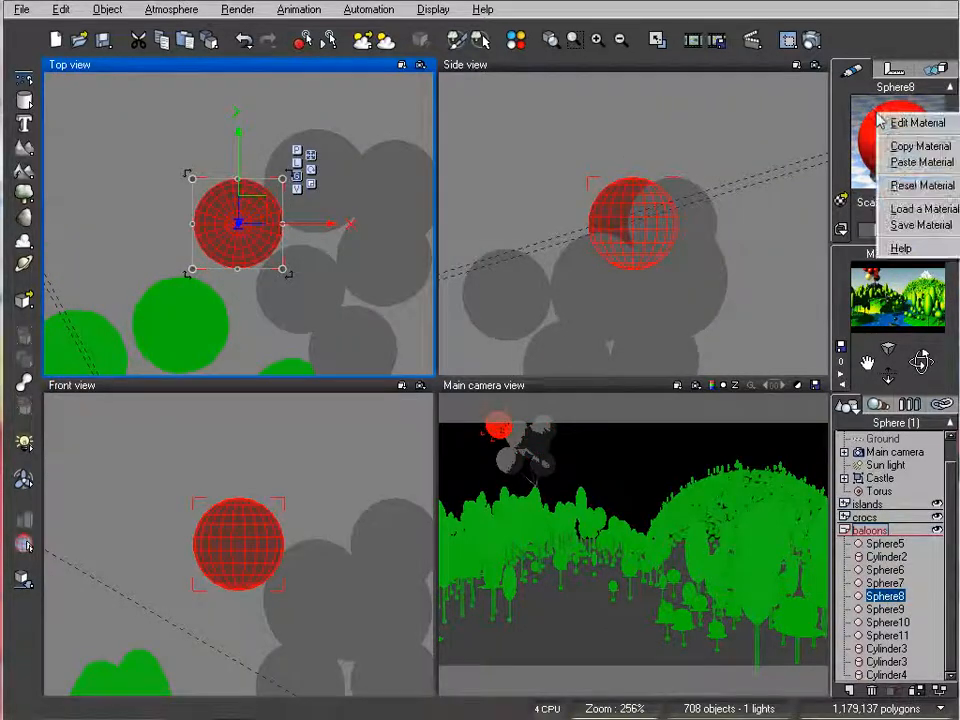
left_click(930, 162)
Set the color map of Sphere8's material to the solid green swatch from Solid Colors.
double_click(904, 139)
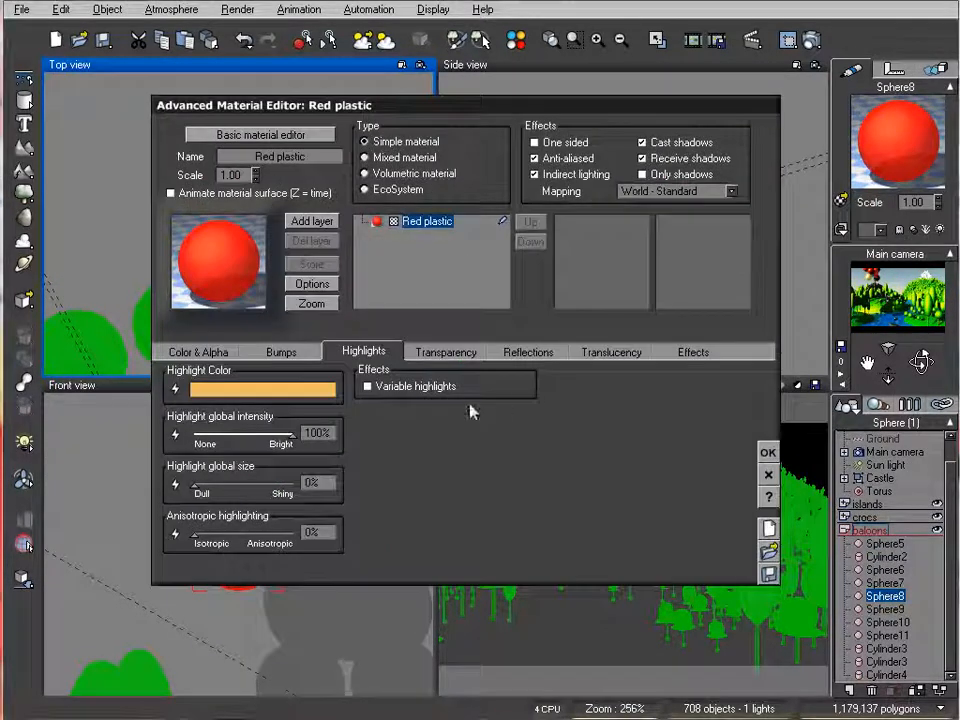
left_click(192, 352)
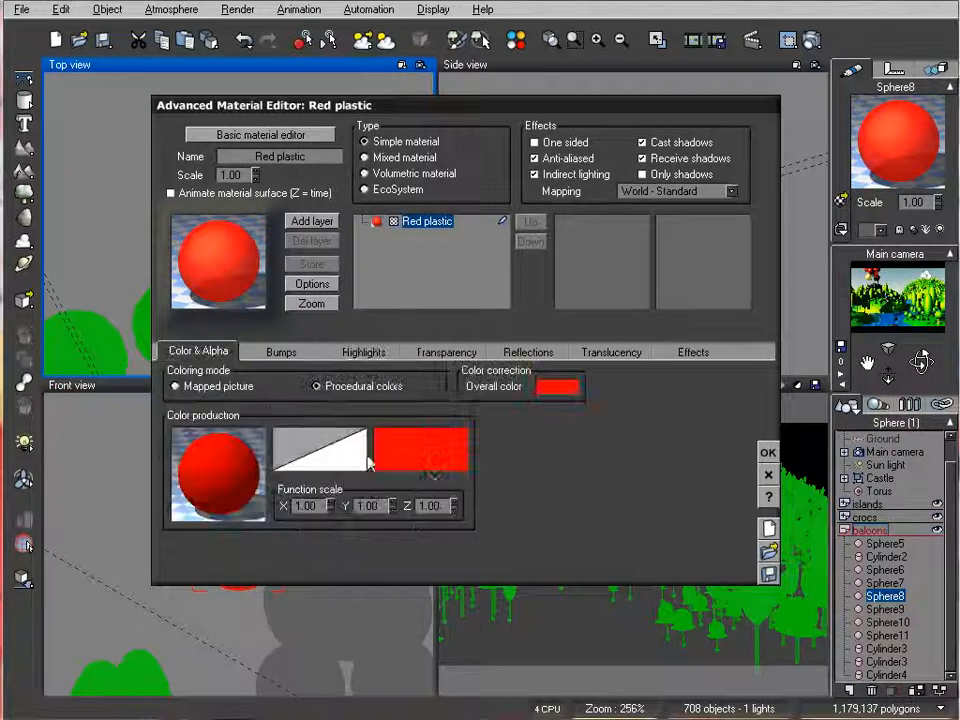
left_click(430, 452)
left_click(684, 253)
left_click(896, 595)
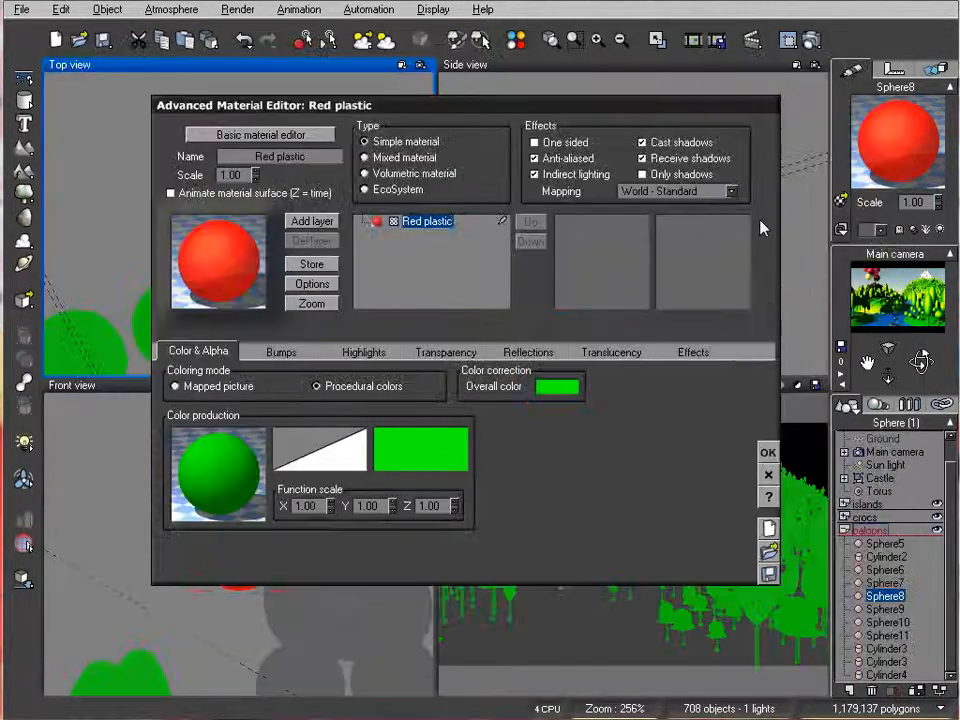
Accept Sphere8's green material and paste the copied balloon material onto Sphere9.
left_click(768, 452)
left_click(885, 609)
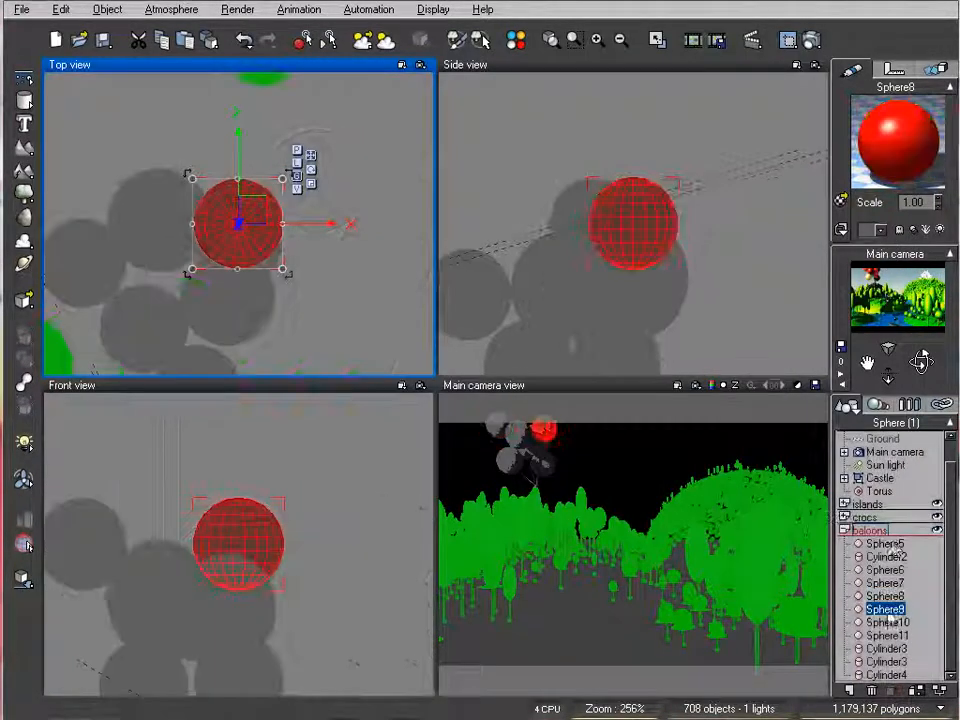
double_click(898, 135)
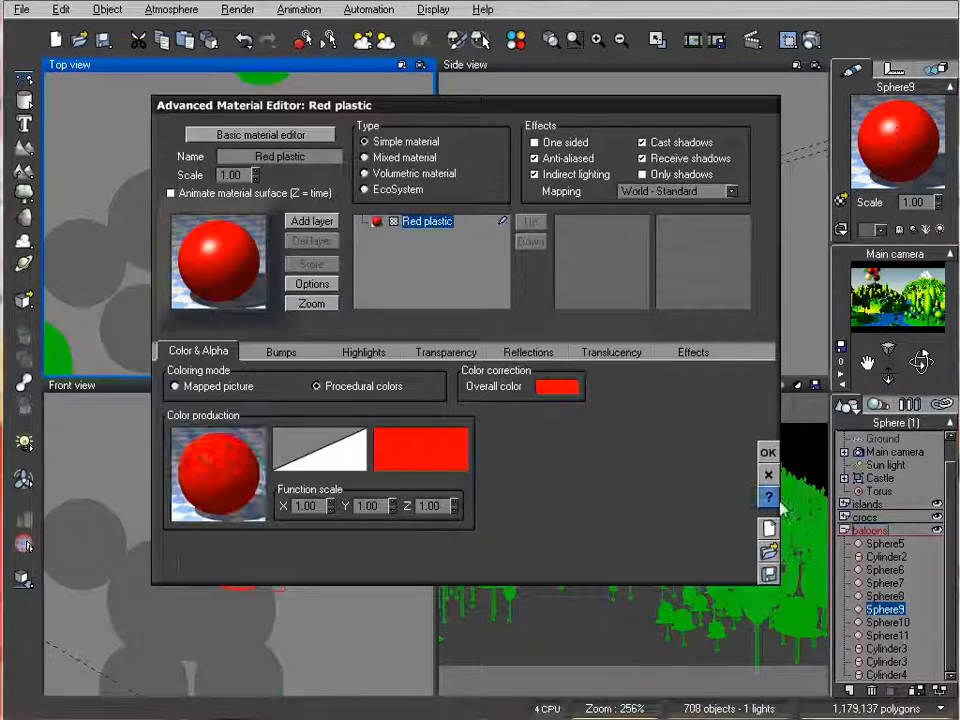
left_click(768, 452)
right_click(885, 122)
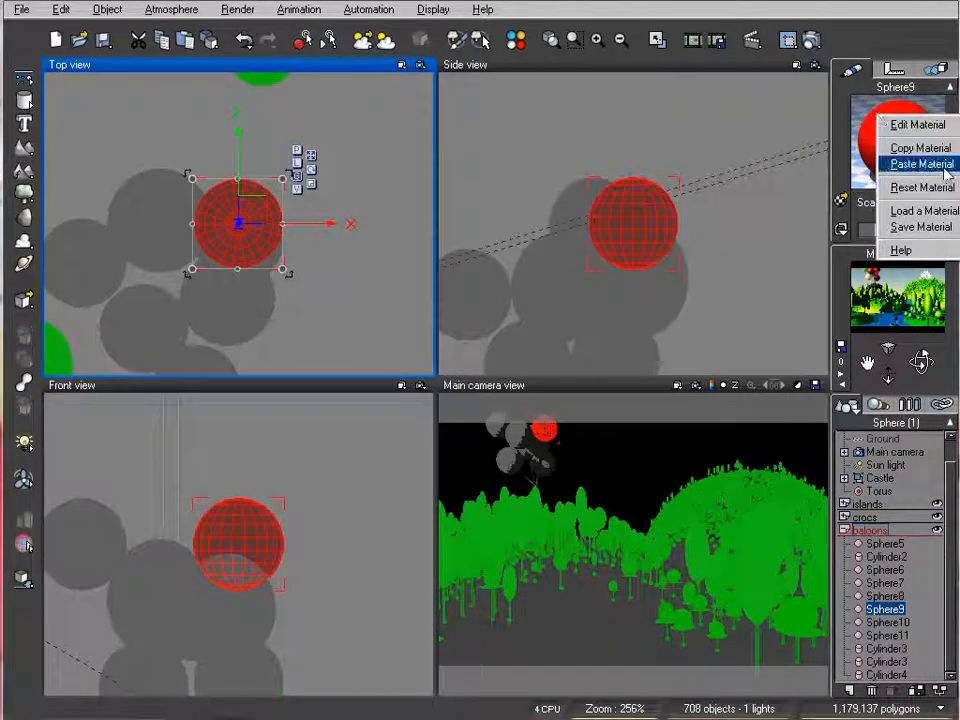
left_click(922, 164)
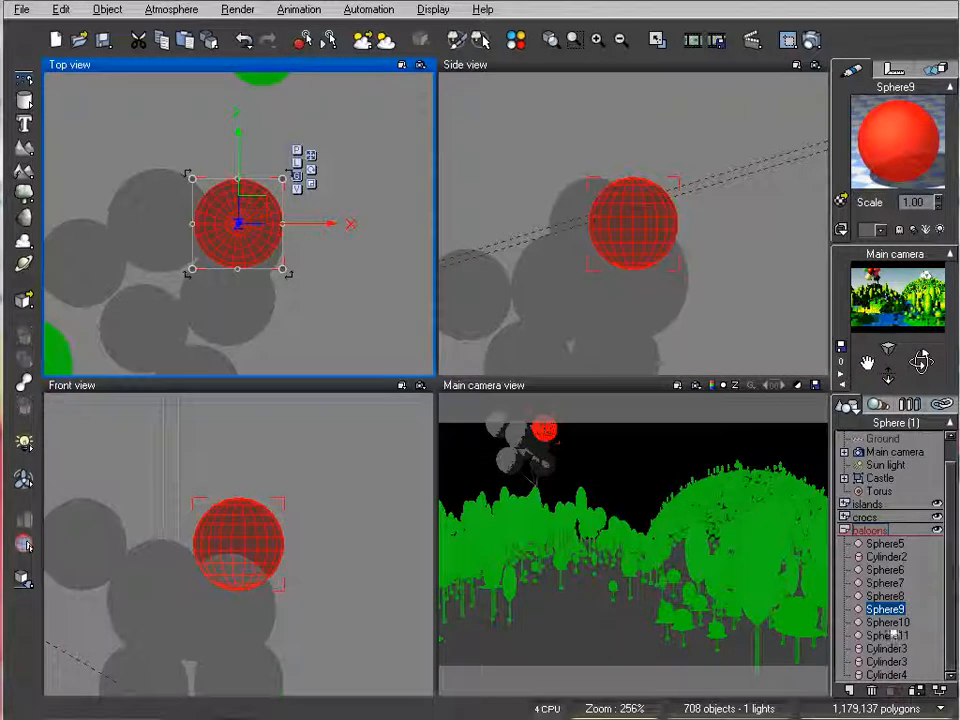
Paste the copied material onto Sphere10 and set its color map to Desaturated turquoise from Solid Colors.
left_click(893, 621)
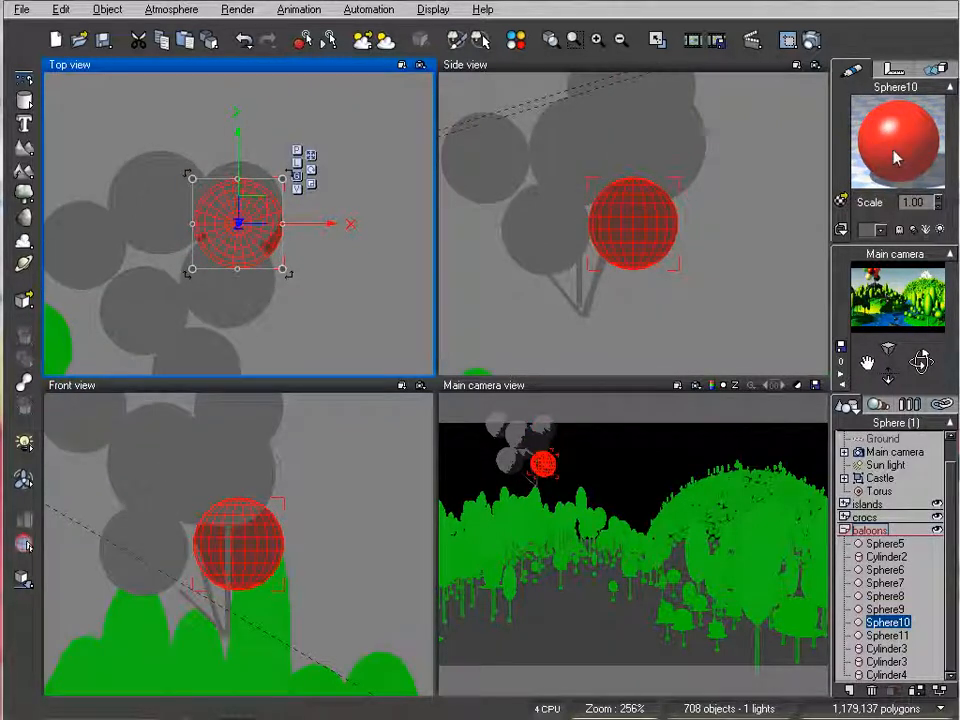
right_click(895, 157)
left_click(900, 199)
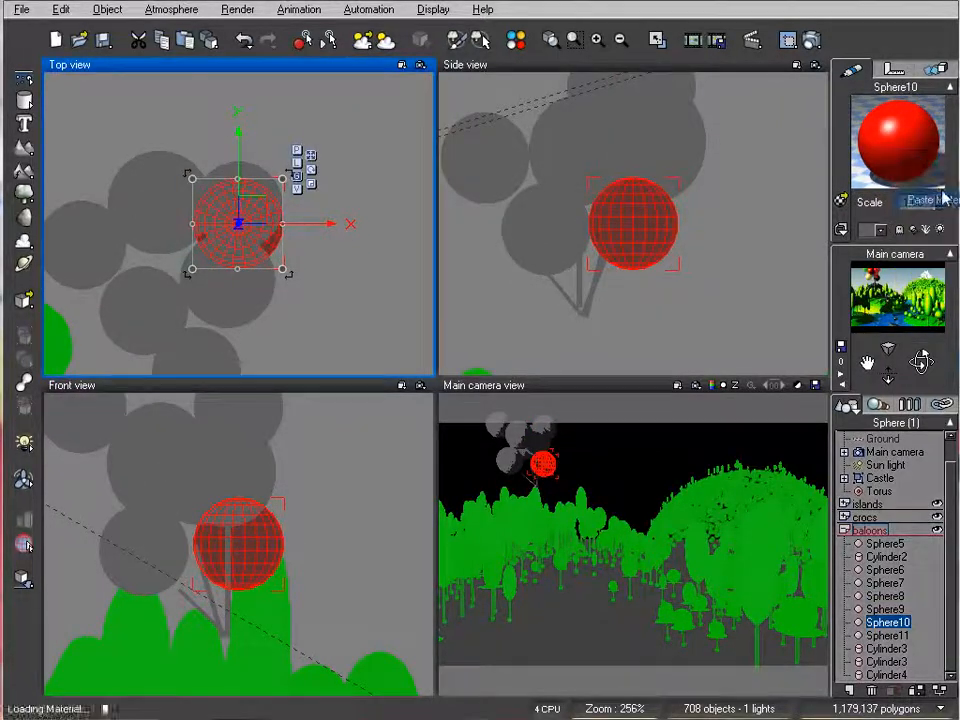
double_click(905, 150)
left_click(429, 446)
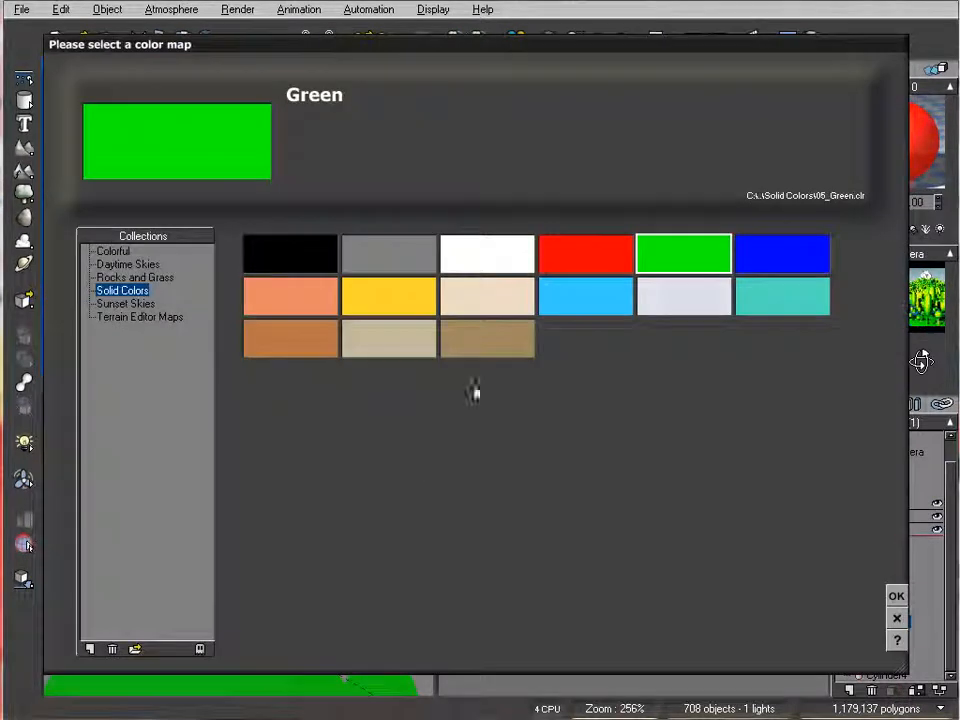
left_click(784, 304)
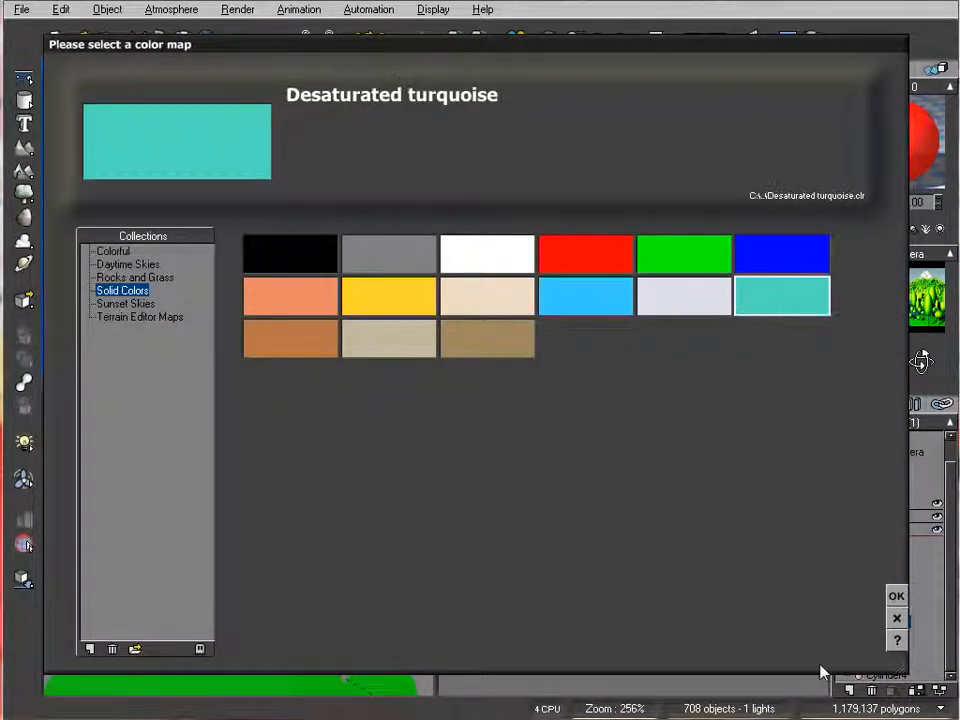
left_click(895, 595)
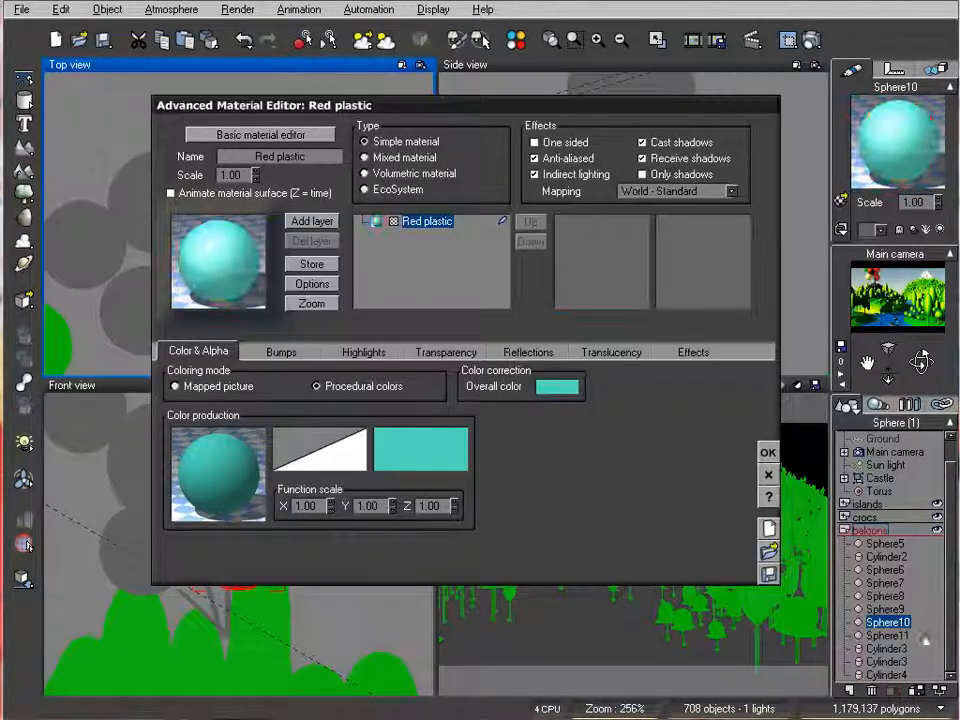
left_click(767, 453)
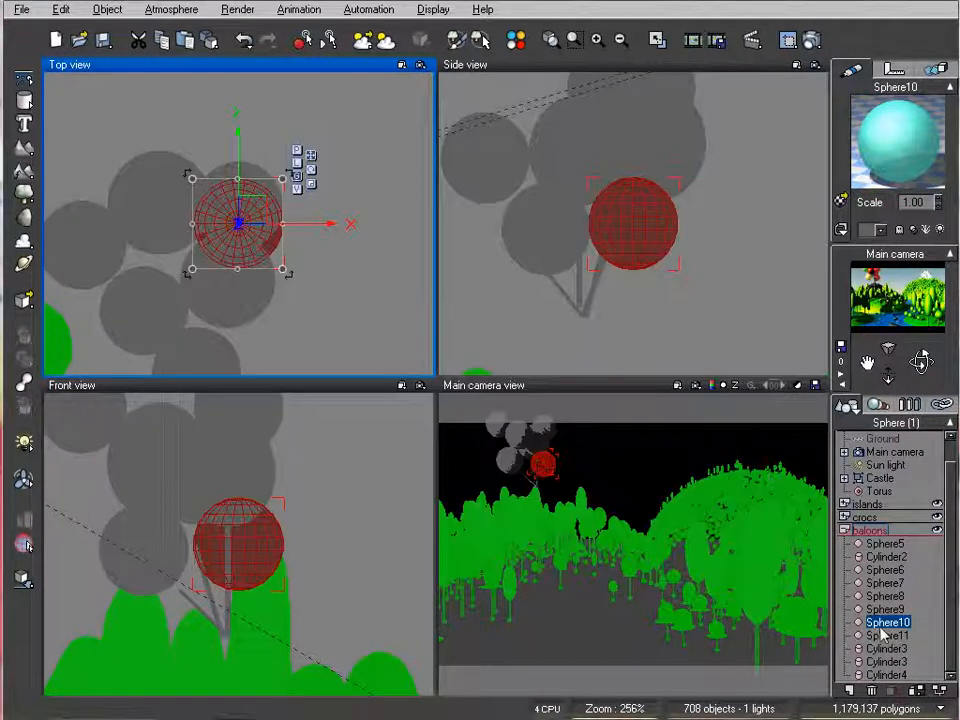
Paste the copied material onto Sphere11 and set its color map to the solid light blue swatch from Solid Colors.
left_click(884, 635)
double_click(858, 155)
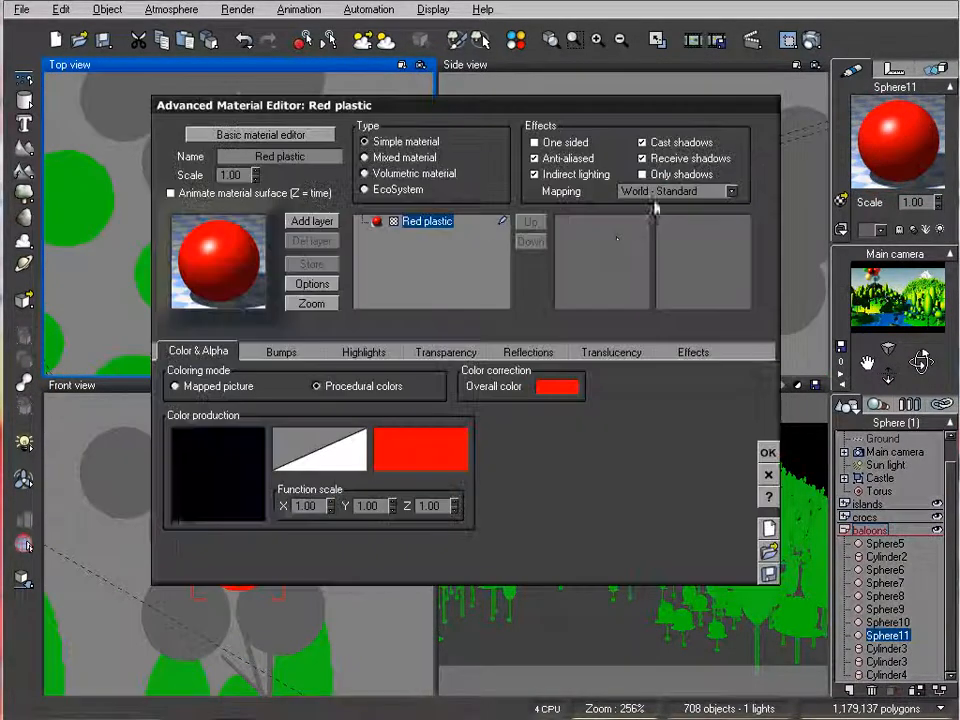
left_click(767, 453)
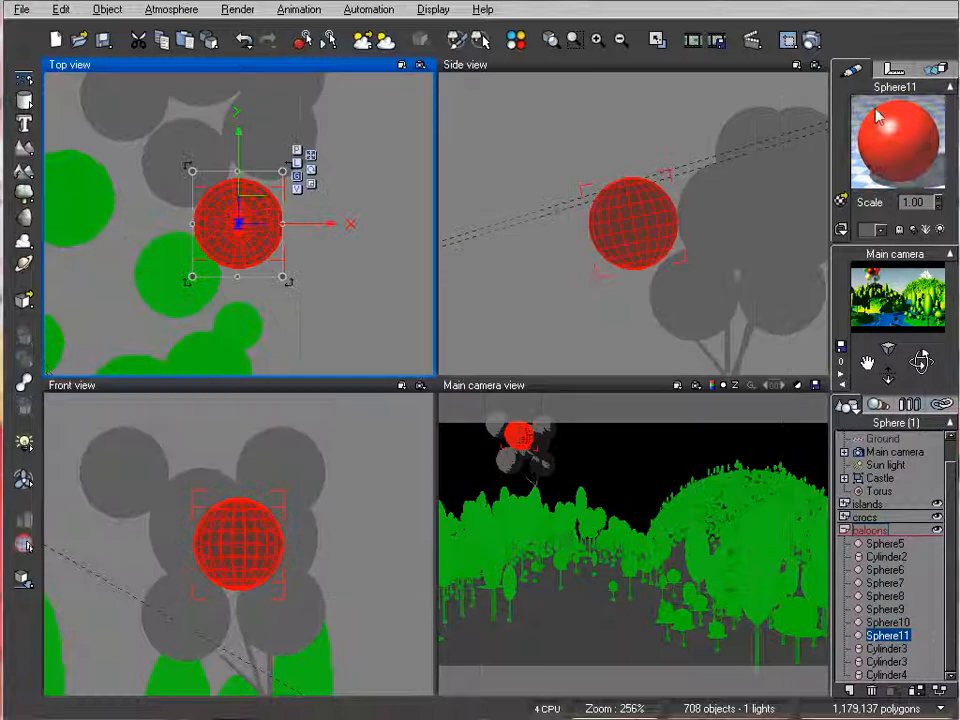
right_click(877, 117)
left_click(885, 158)
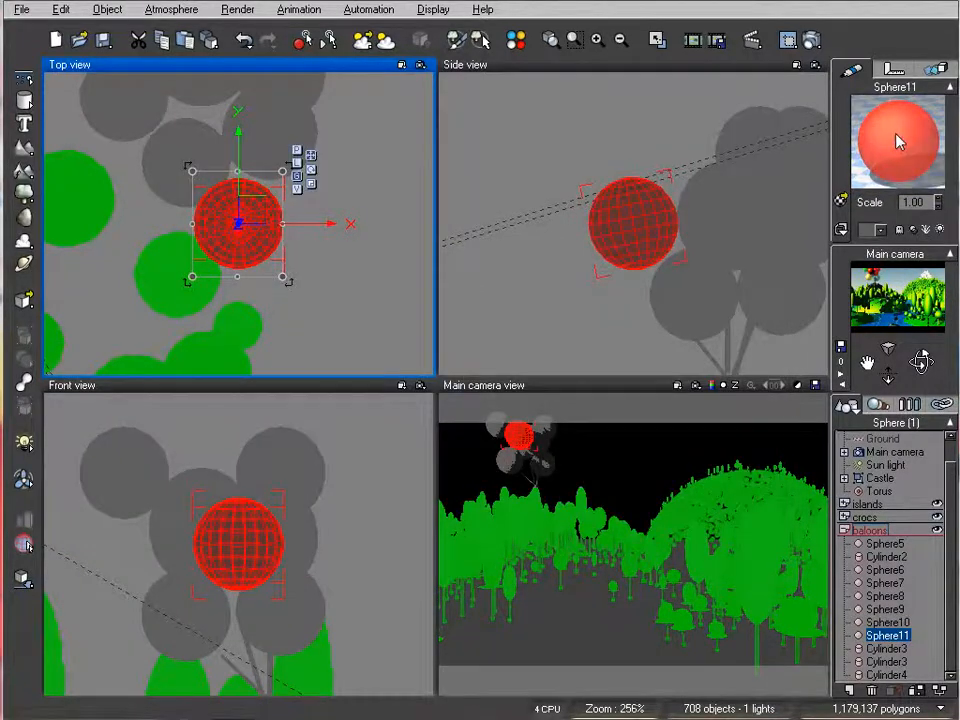
double_click(897, 143)
double_click(411, 483)
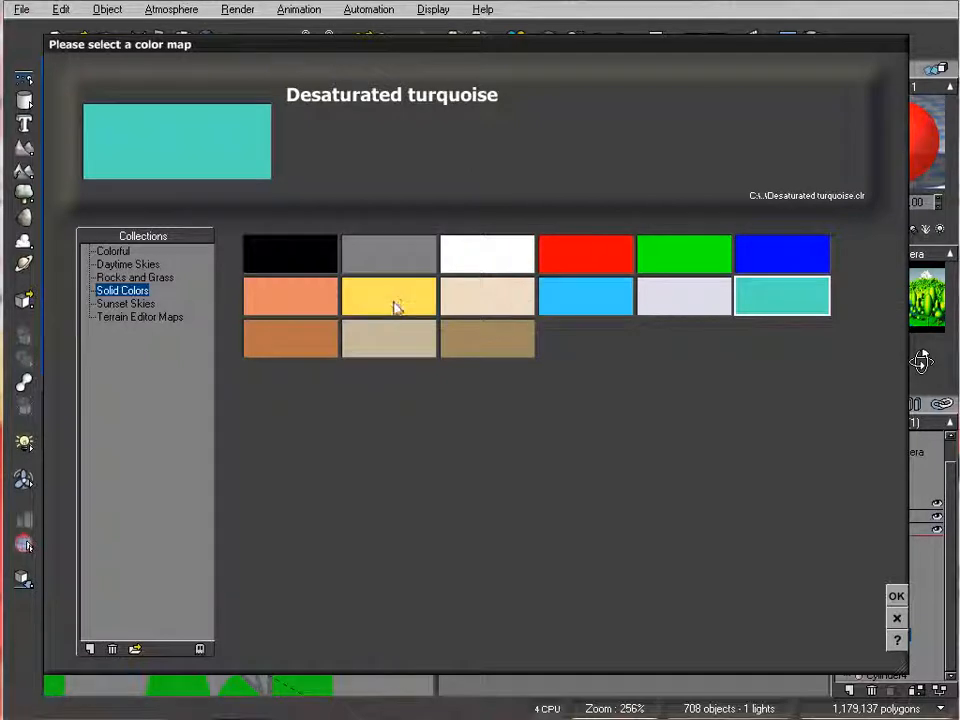
left_click(606, 300)
left_click(896, 596)
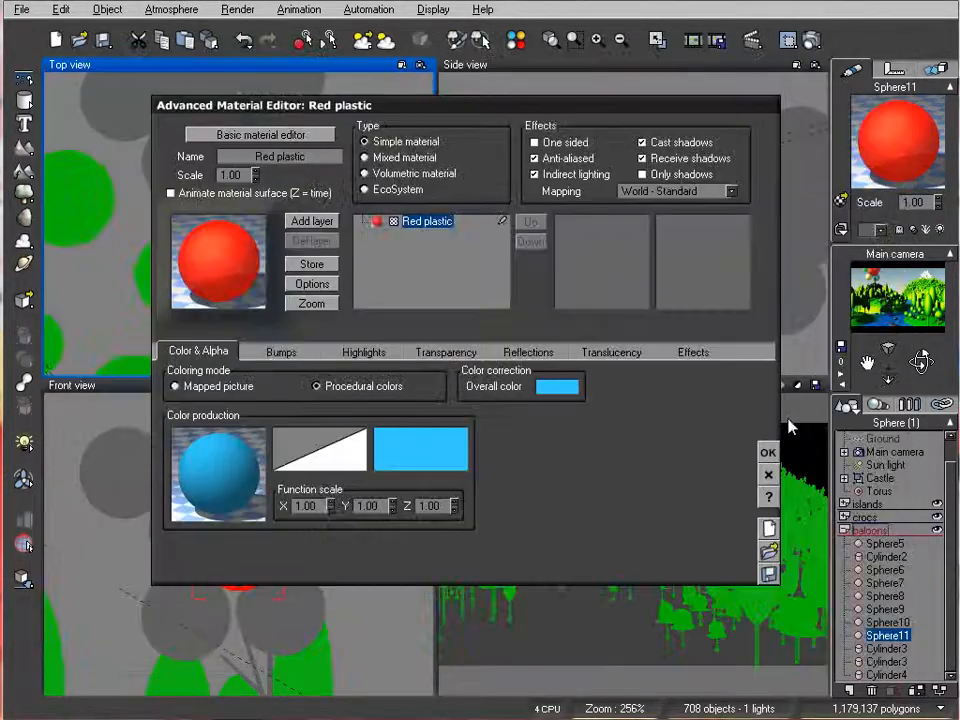
left_click(766, 452)
Render the scene to check the balloon colors, and close the render.
left_click(810, 40)
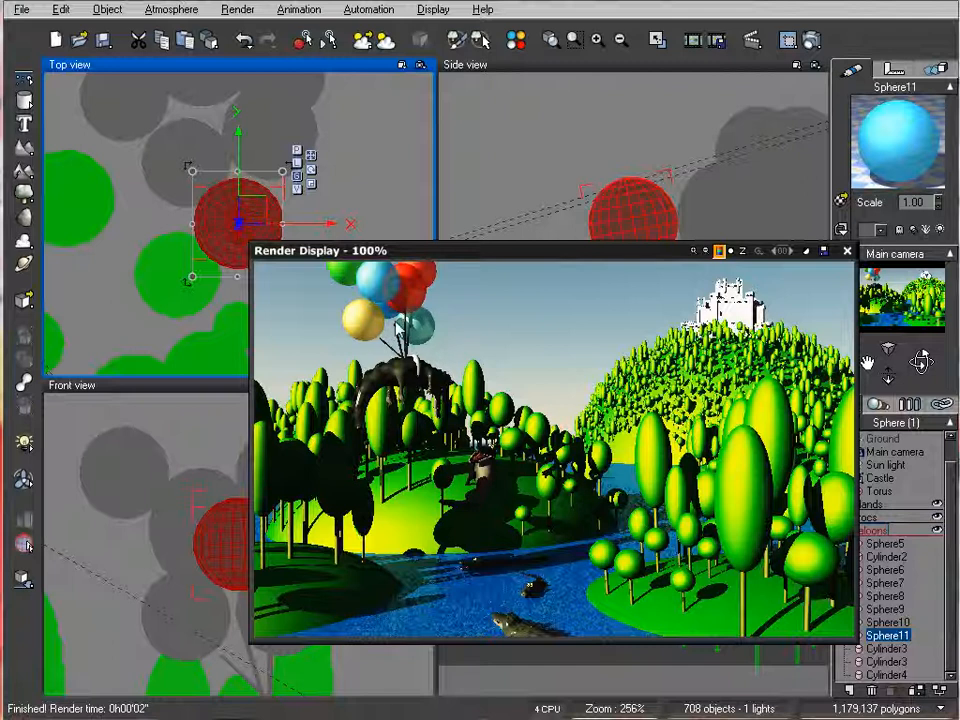
left_click(847, 254)
right_click_drag(279, 268, 326, 101)
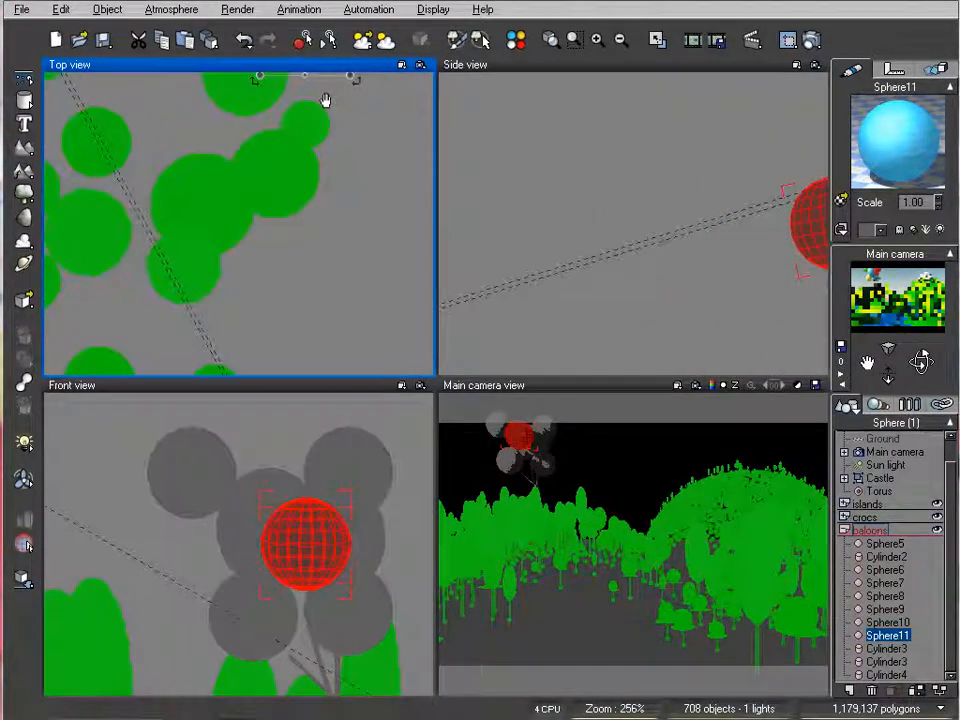
Duplicate the red balloon Sphere5 to the lower front of the cluster and tilt the copy diagonally in the side view.
left_click(884, 545)
right_click_drag(653, 202, 632, 135)
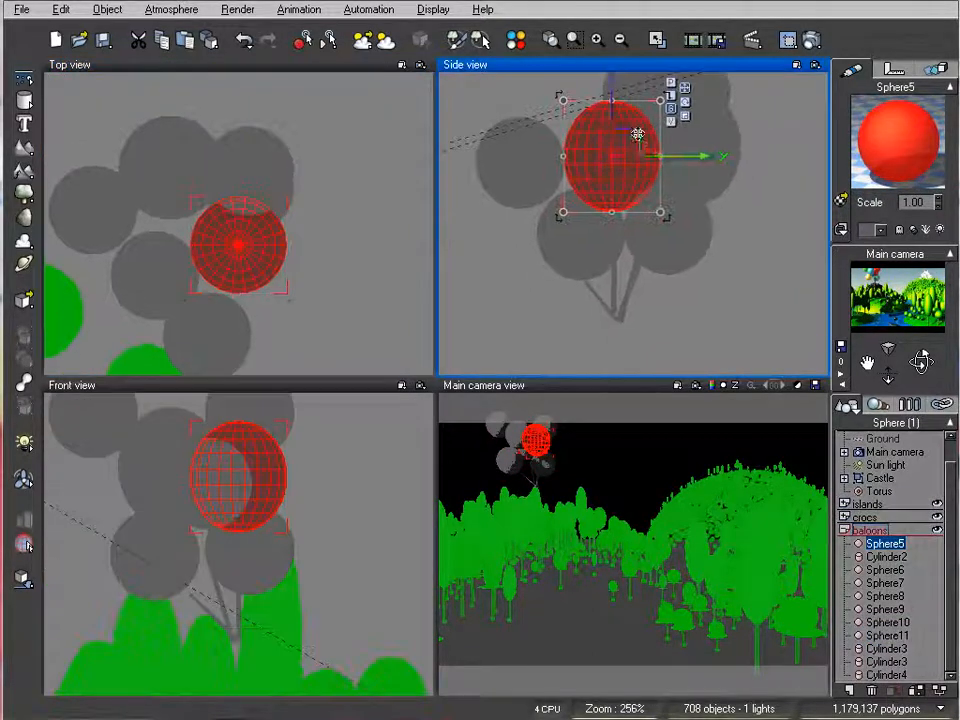
left_click_drag(639, 144, 561, 236, "alt")
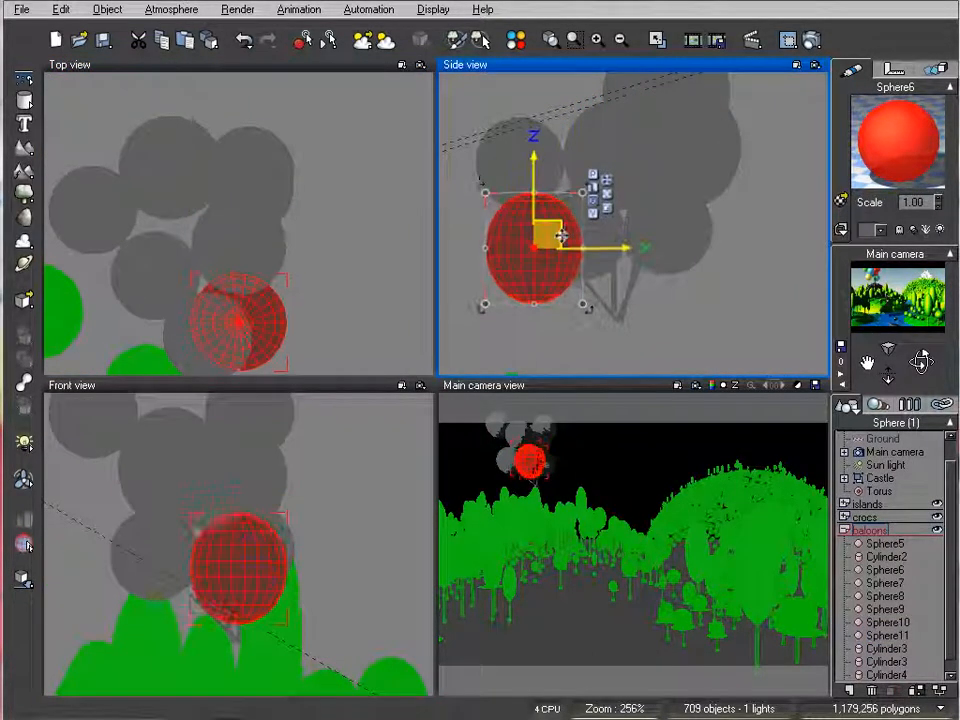
left_click_drag(597, 314, 632, 240)
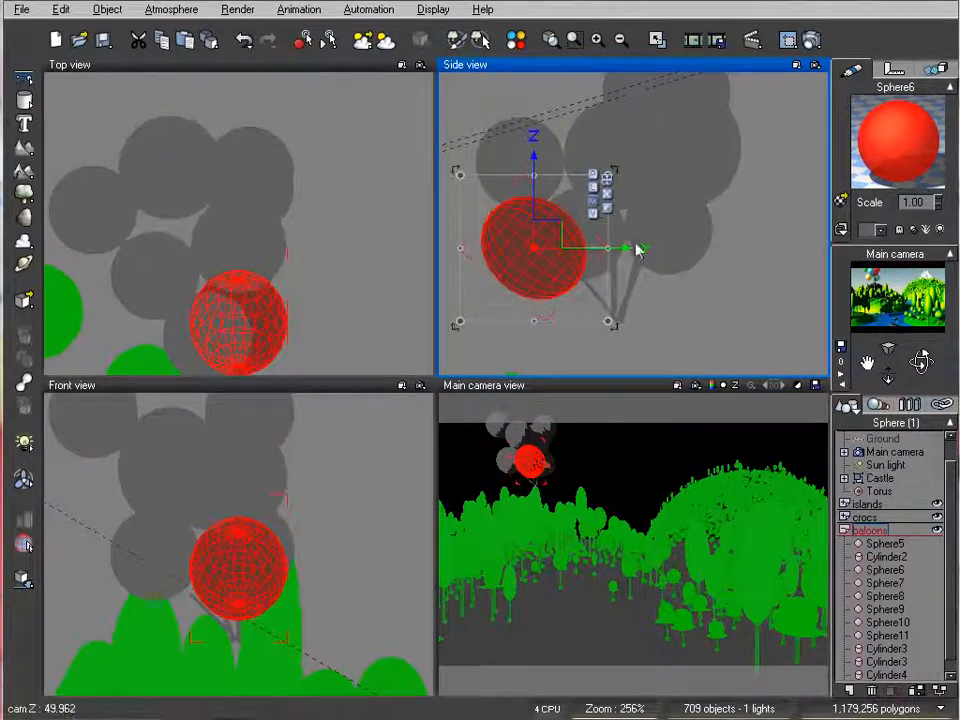
left_click_drag(553, 236, 552, 234)
Shrink the tilted balloon copy slightly and shift it a little further out from the cluster in the top view.
right_click_drag(333, 265, 313, 154)
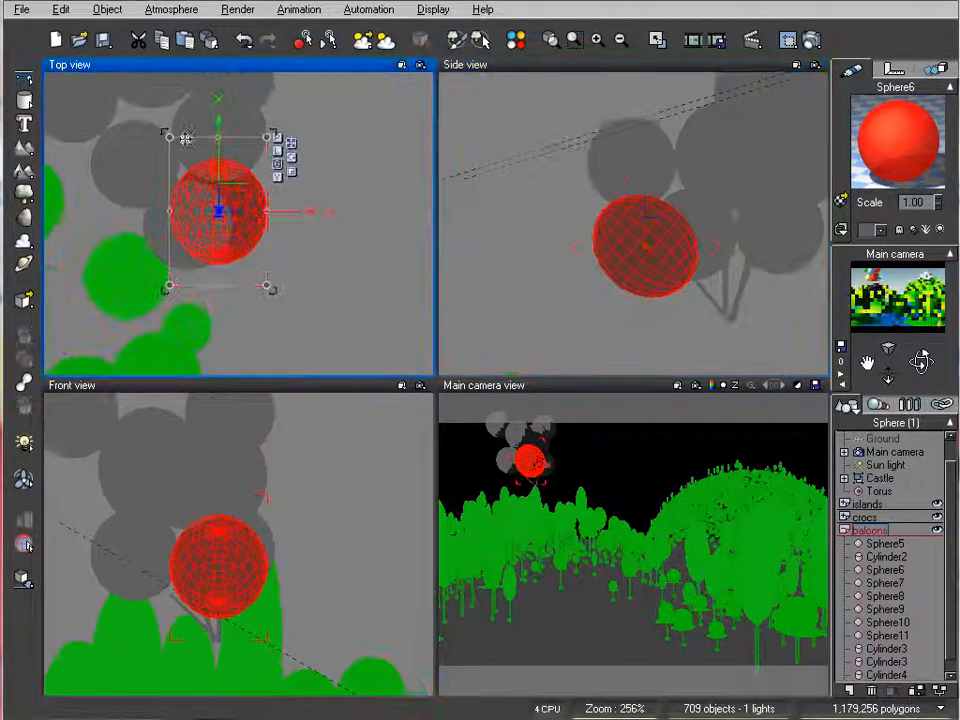
left_click_drag(170, 138, 181, 153)
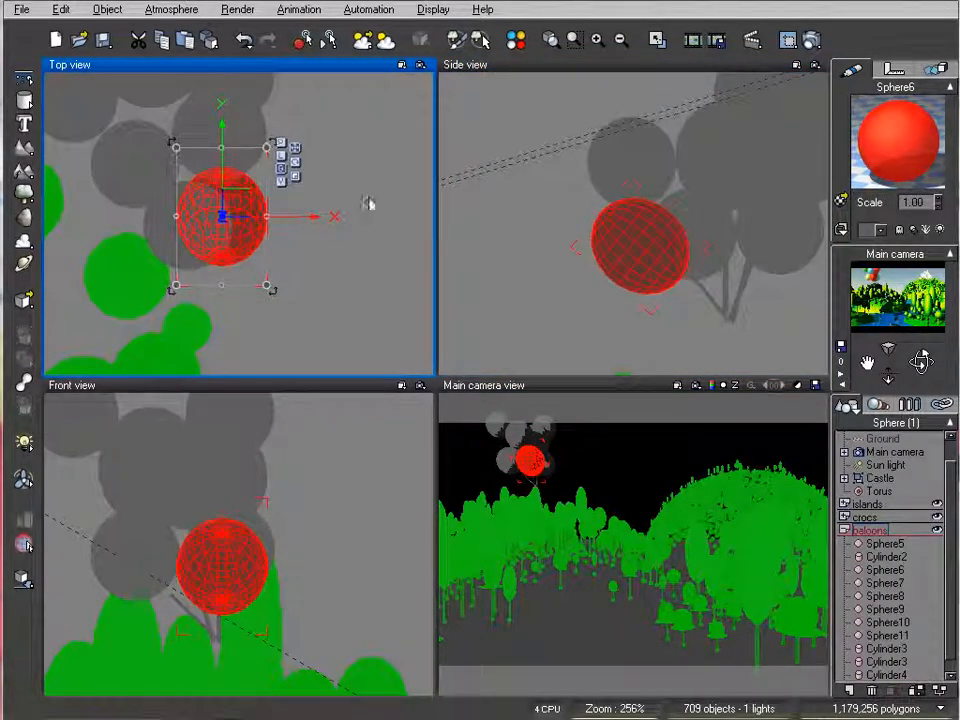
left_click_drag(235, 202, 235, 209)
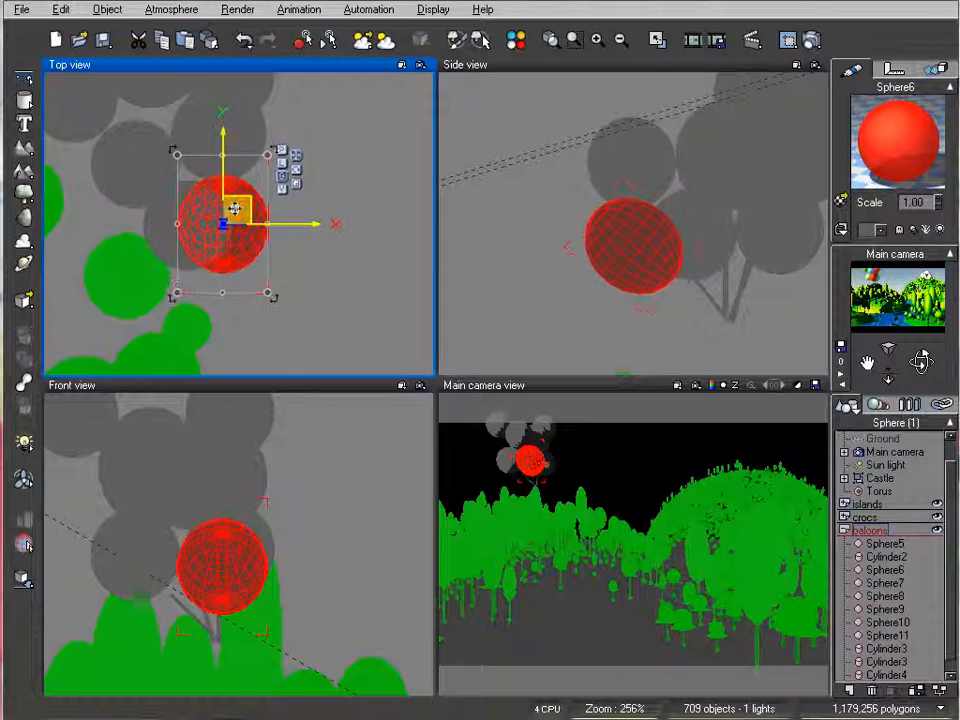
Set the tilted balloon's color map to Blue from Solid Colors and render the scene to check it.
right_click(901, 150)
left_click(940, 158)
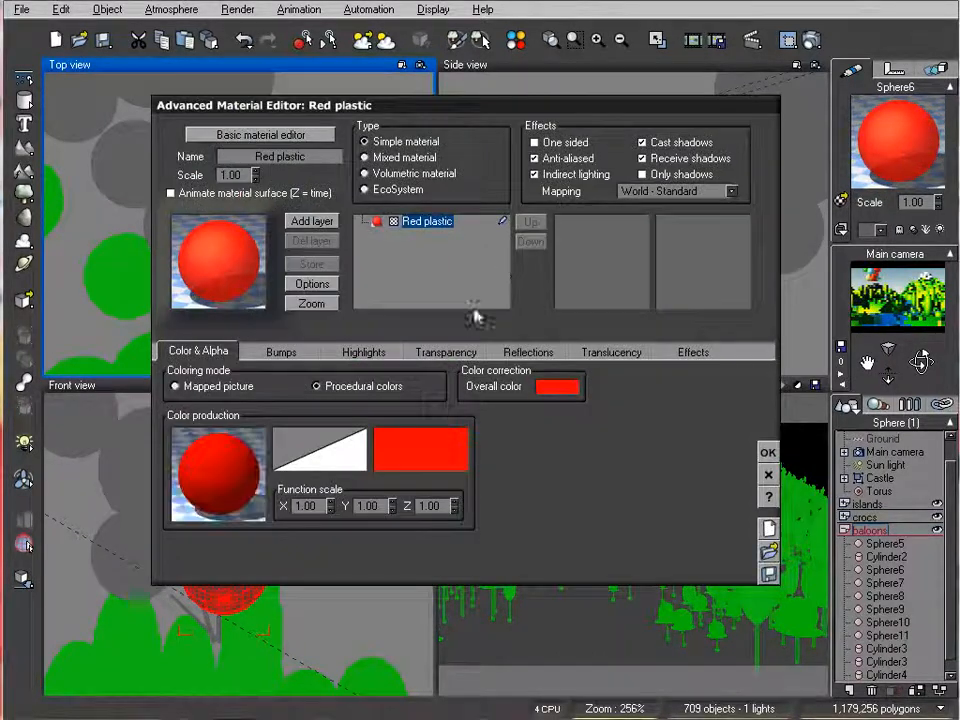
left_click(421, 449)
left_click(820, 260)
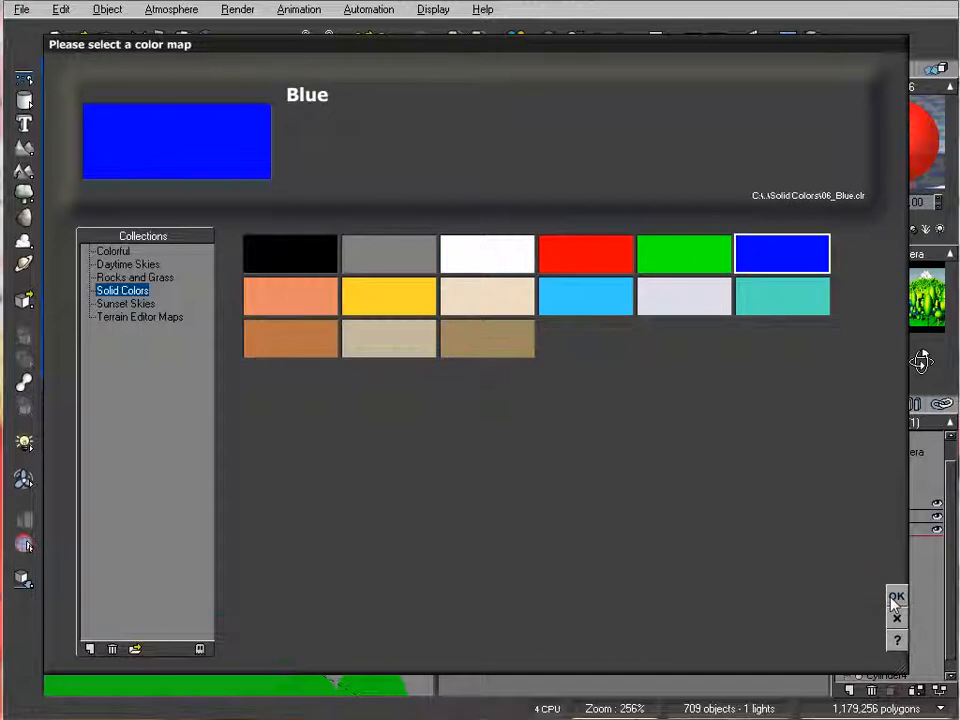
left_click(896, 596)
left_click(769, 455)
left_click(811, 42)
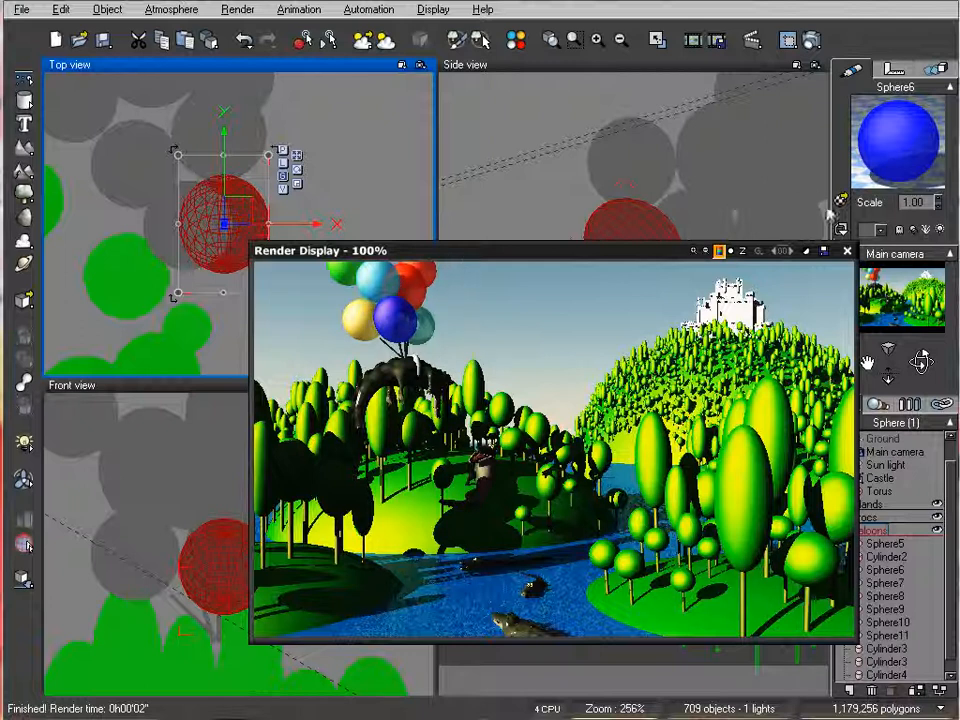
left_click(846, 252)
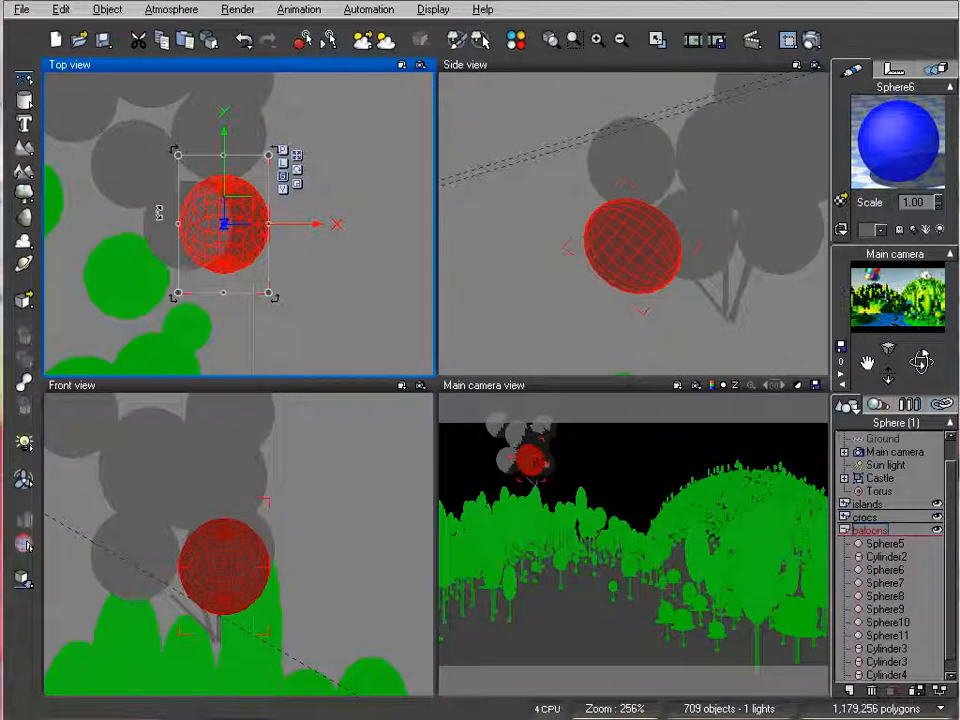
Duplicate the yellow balloon Sphere7 and place the copy behind the cluster, raised beside its upper balloons away from the original.
left_click(505, 465)
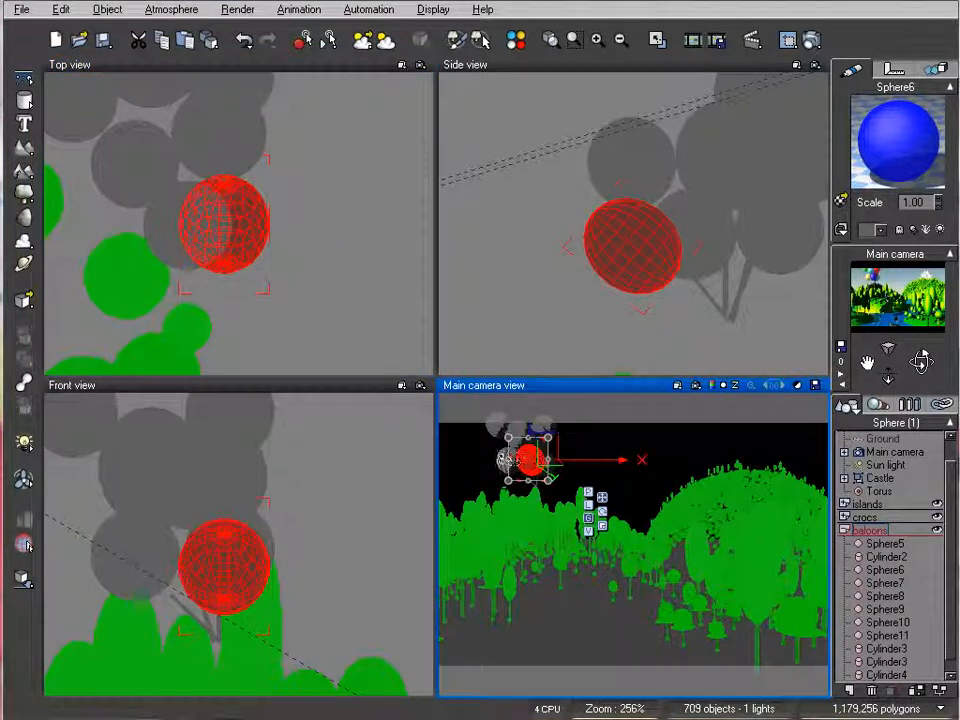
left_click(470, 463)
left_click(506, 460)
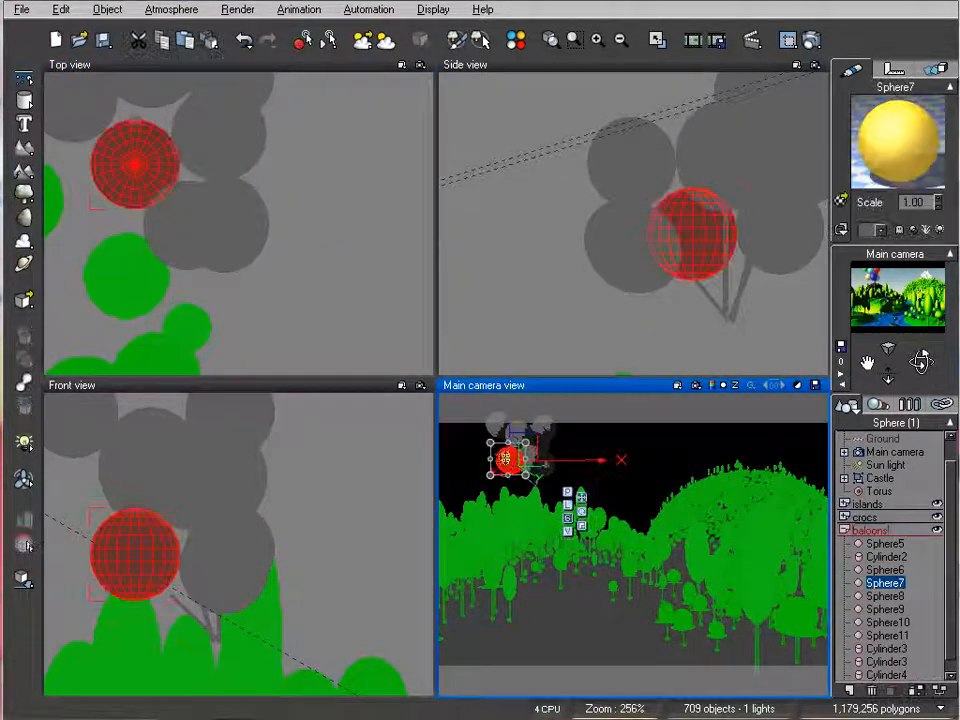
right_click_drag(293, 182, 302, 287)
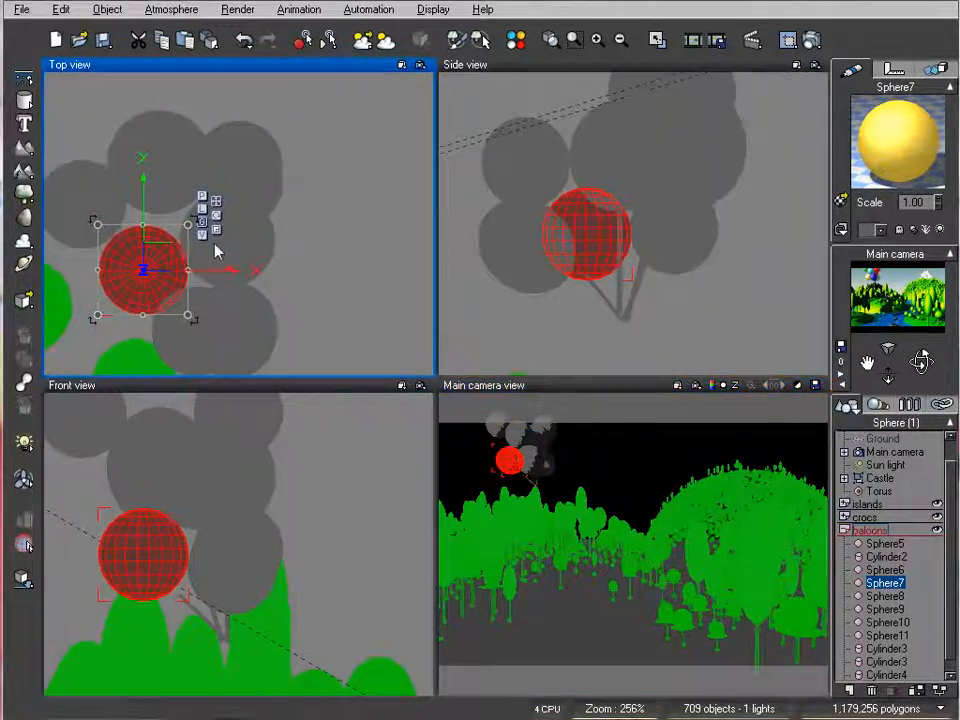
left_click_drag(147, 259, 212, 95, "alt")
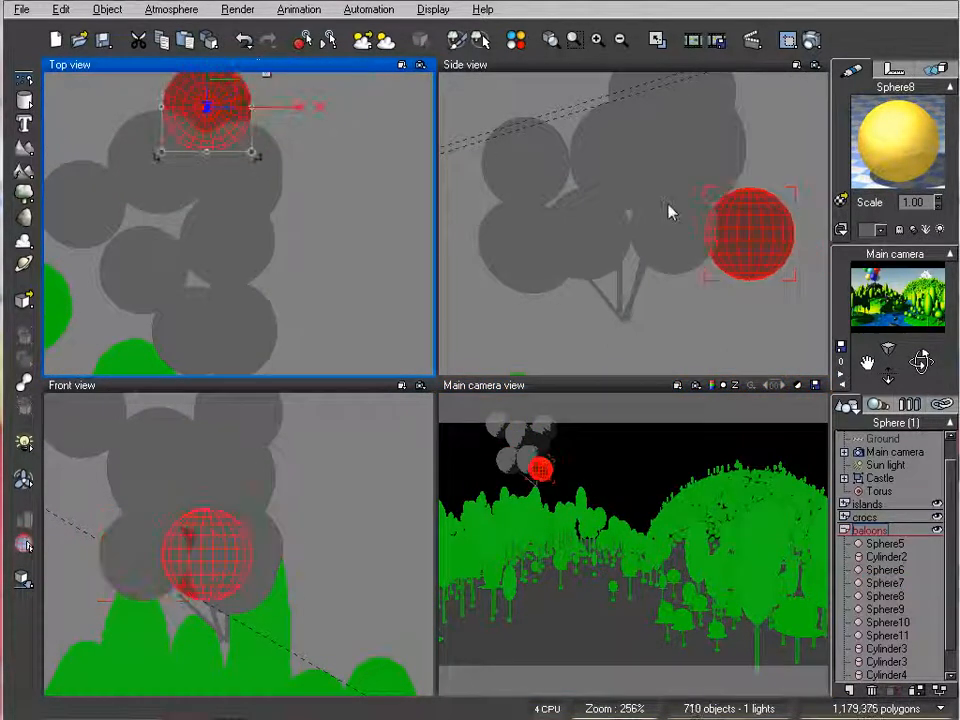
right_click_drag(337, 212, 278, 272)
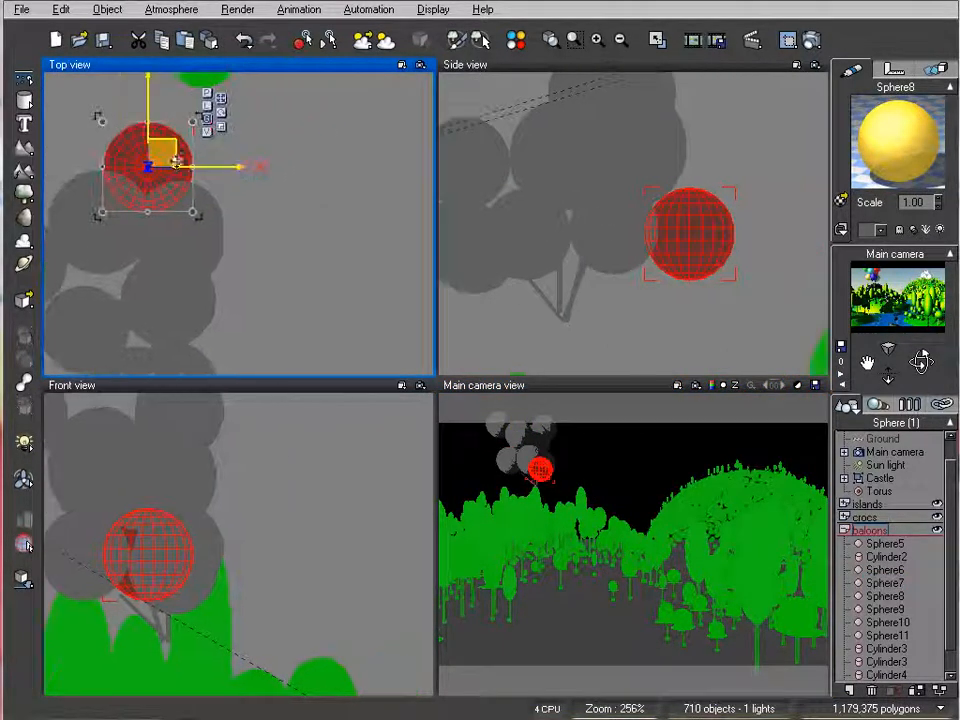
left_click(162, 532)
left_click_drag(180, 545, 248, 438)
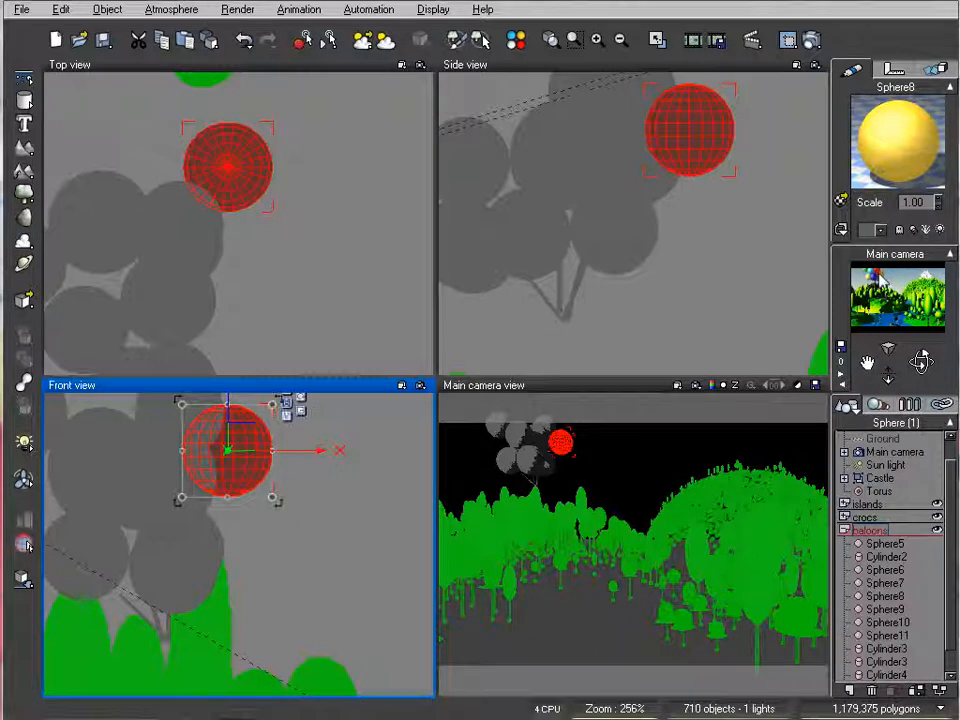
Insert the Dissolving Cumulus cloud model into the scene.
scroll(955, 478, "up", 1)
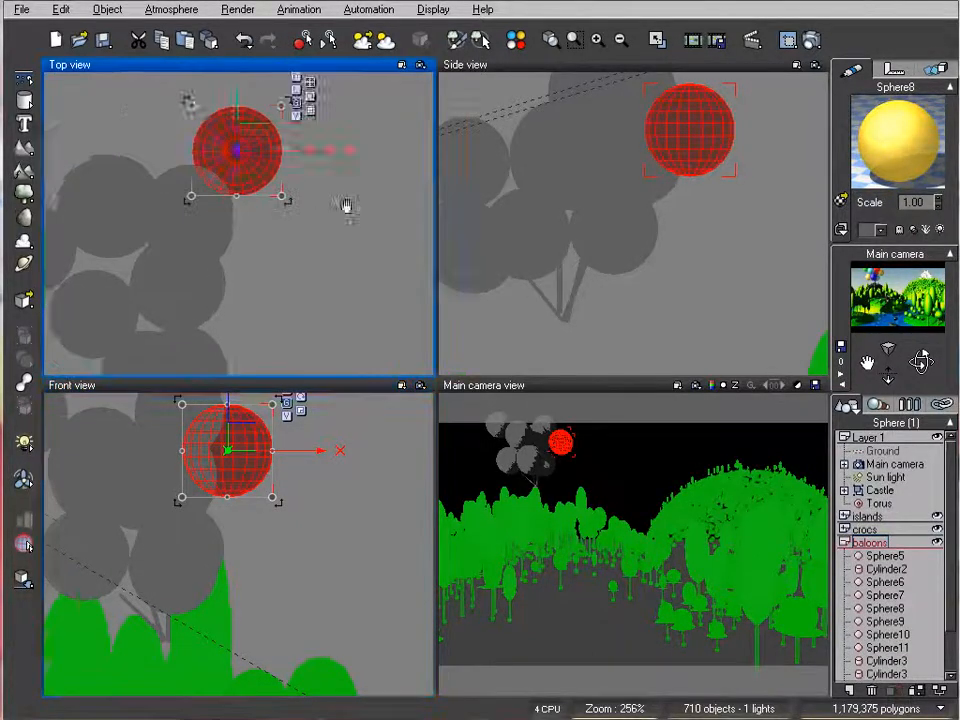
right_click_drag(302, 275, 351, 175)
scroll(351, 182, "down", 4)
right_click_drag(351, 119, 339, 259)
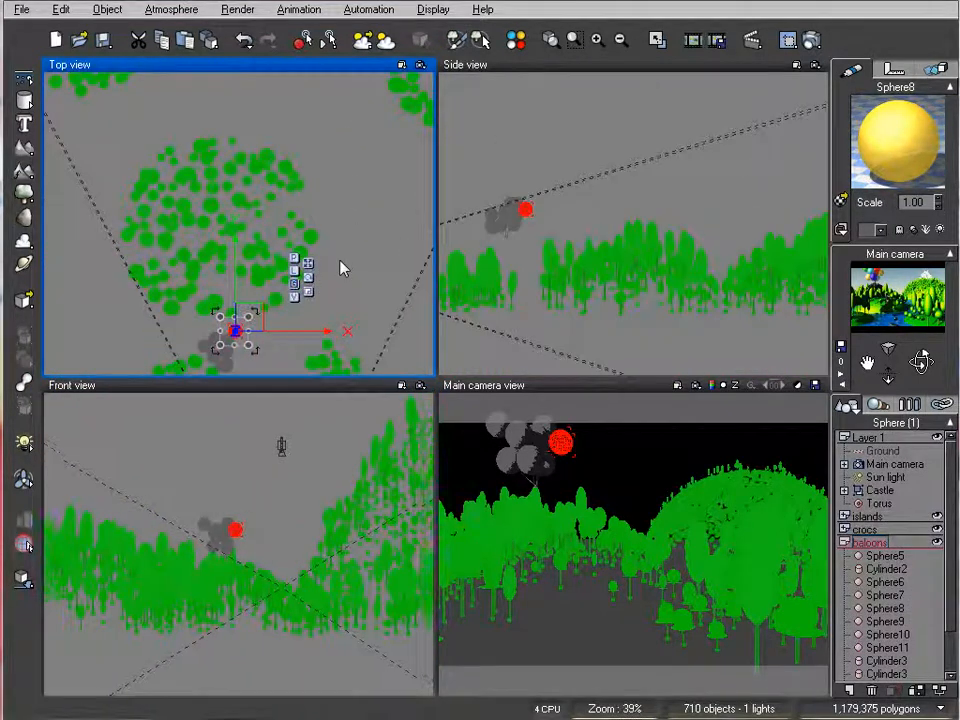
scroll(339, 260, "down", 2)
right_click_drag(303, 163, 300, 338)
scroll(311, 216, "down", 1)
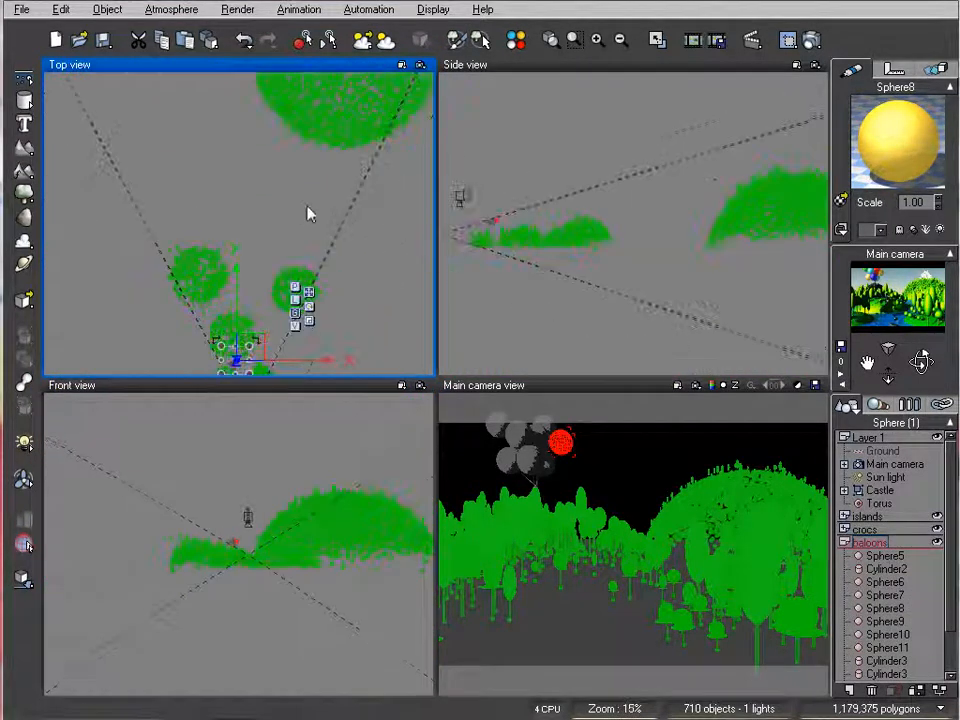
right_click_drag(250, 157, 244, 233)
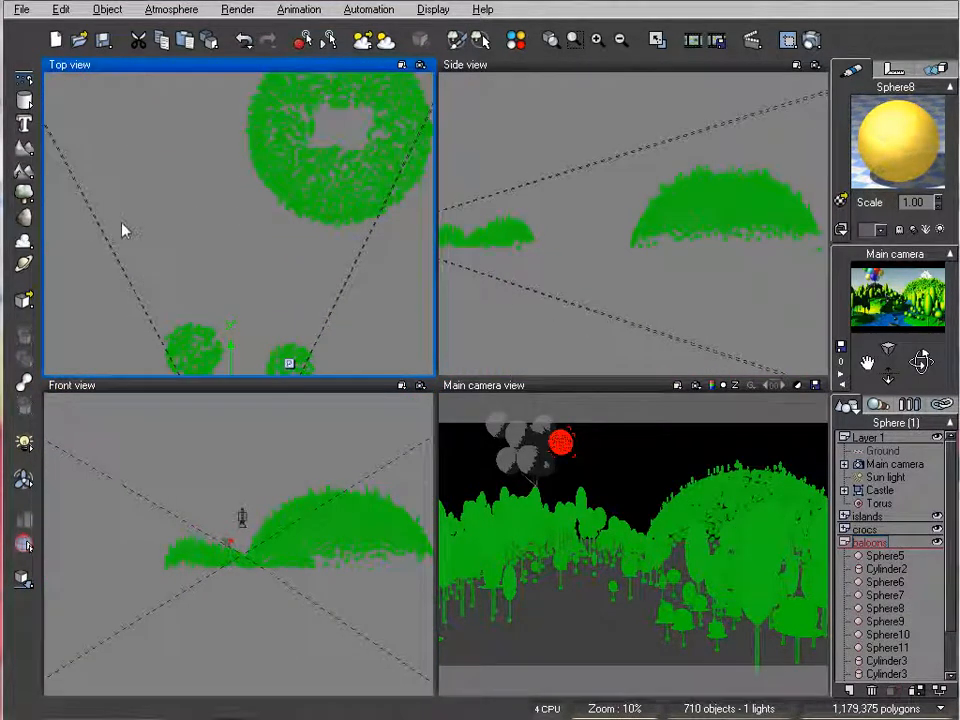
left_click(24, 190)
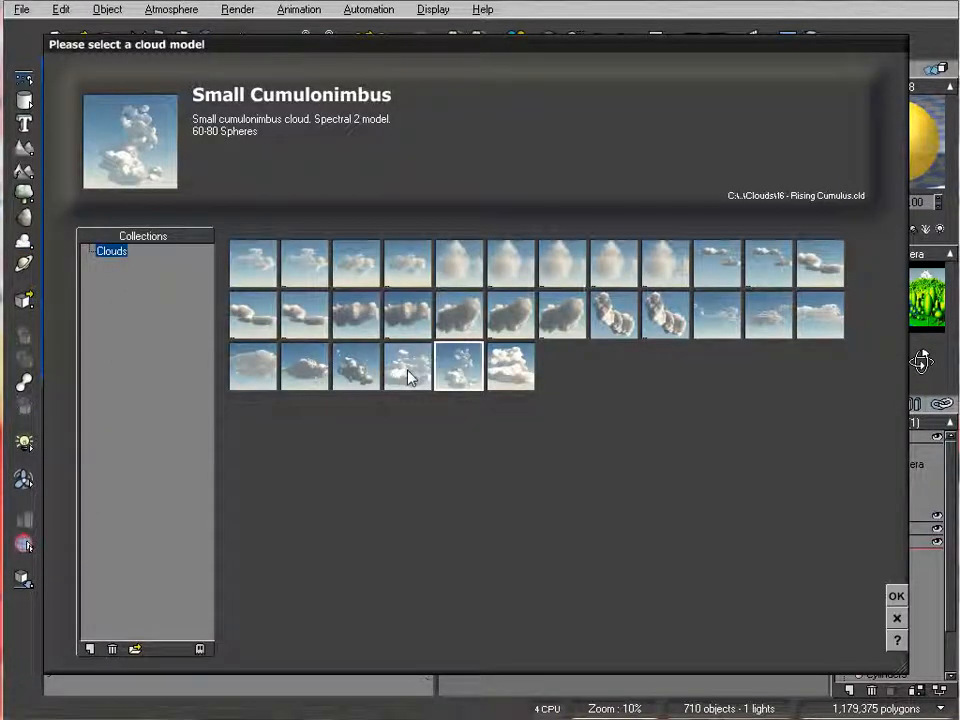
left_click(356, 366)
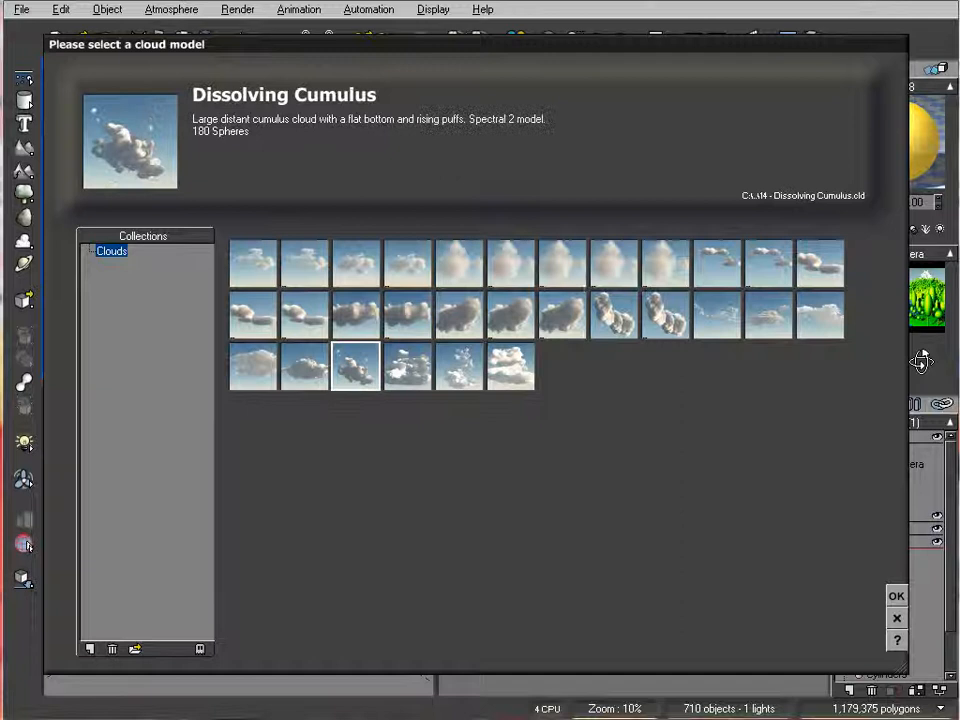
left_click(896, 596)
scroll(305, 231, "down", 10)
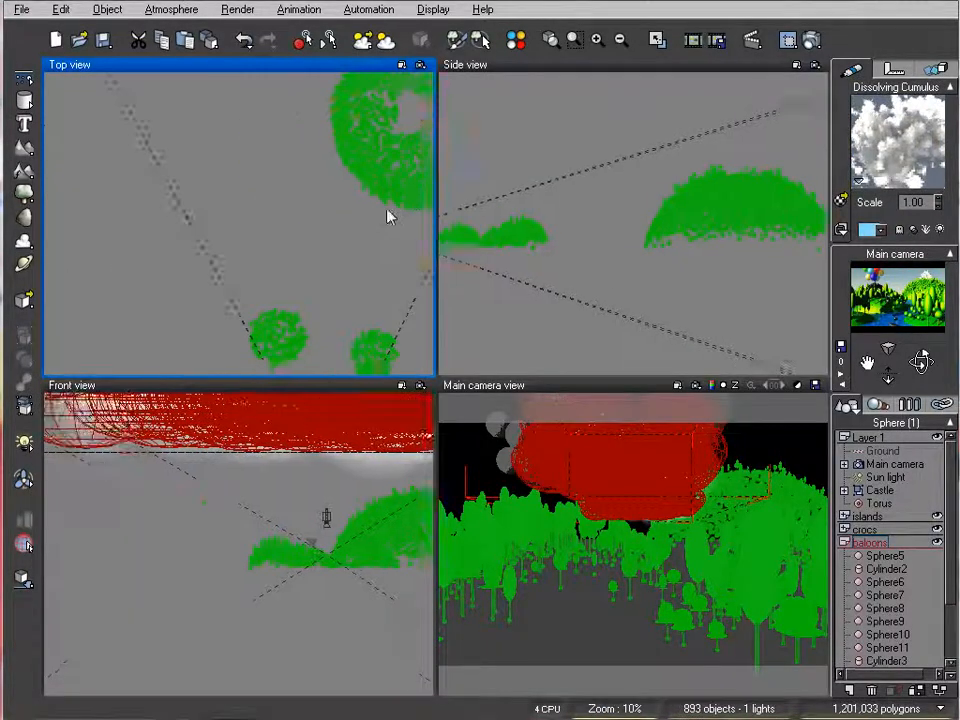
Turn the cloud about 90 degrees in the top view so it lies across the camera's field, and scale it down.
right_click_drag(358, 186, 352, 222)
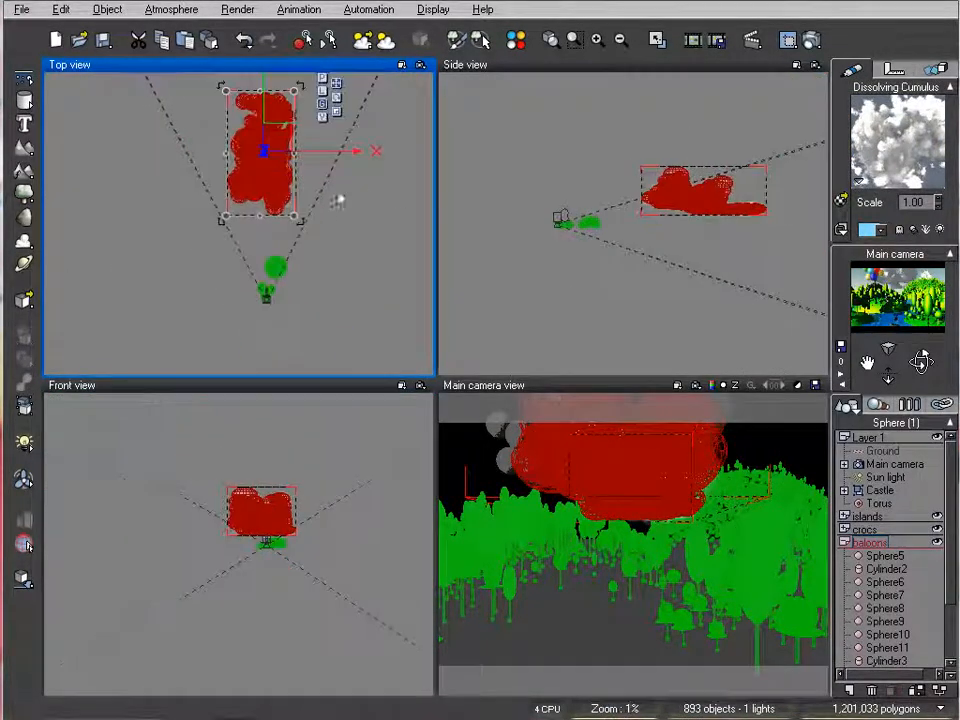
left_click_drag(305, 222, 353, 104)
right_click_drag(688, 185, 649, 166)
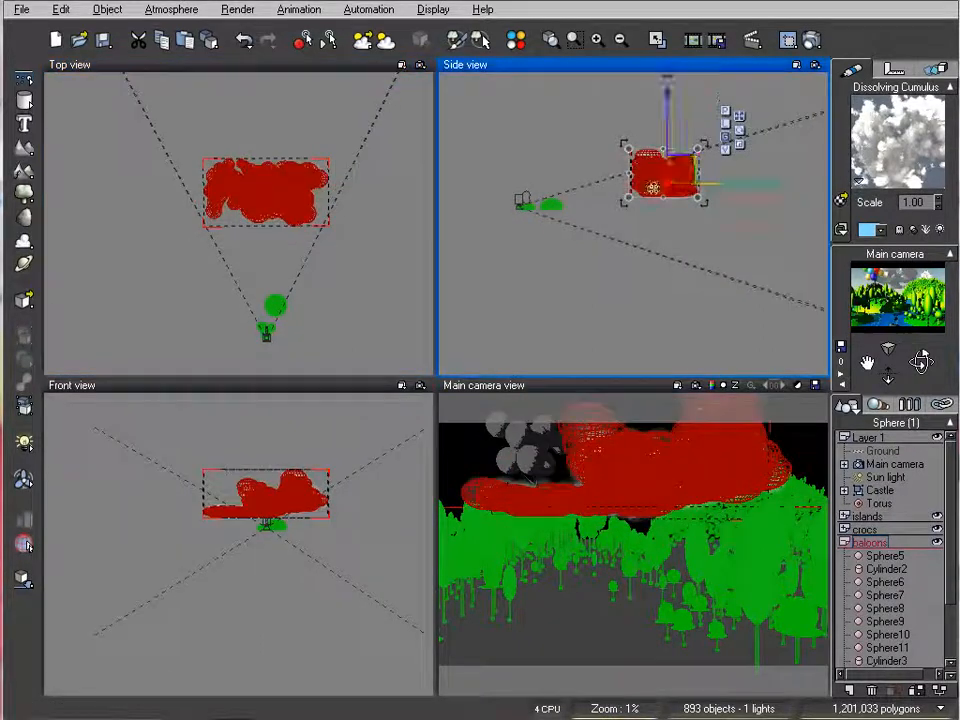
scroll(670, 163, "up", 2)
left_click_drag(696, 139, 649, 171)
Rotate the cloud further in the top view to a slight slant, shift it off-center behind the balloons and adjust its position in the side view.
right_click_drag(288, 229, 322, 193)
left_click_drag(322, 191, 276, 199)
mouse_move(198, 174)
left_mouse_down()
mouse_move(191, 129)
mouse_move(187, 156)
left_mouse_up()
left_click_drag(277, 202, 300, 205)
left_click(646, 202)
left_click_drag(655, 198, 652, 181)
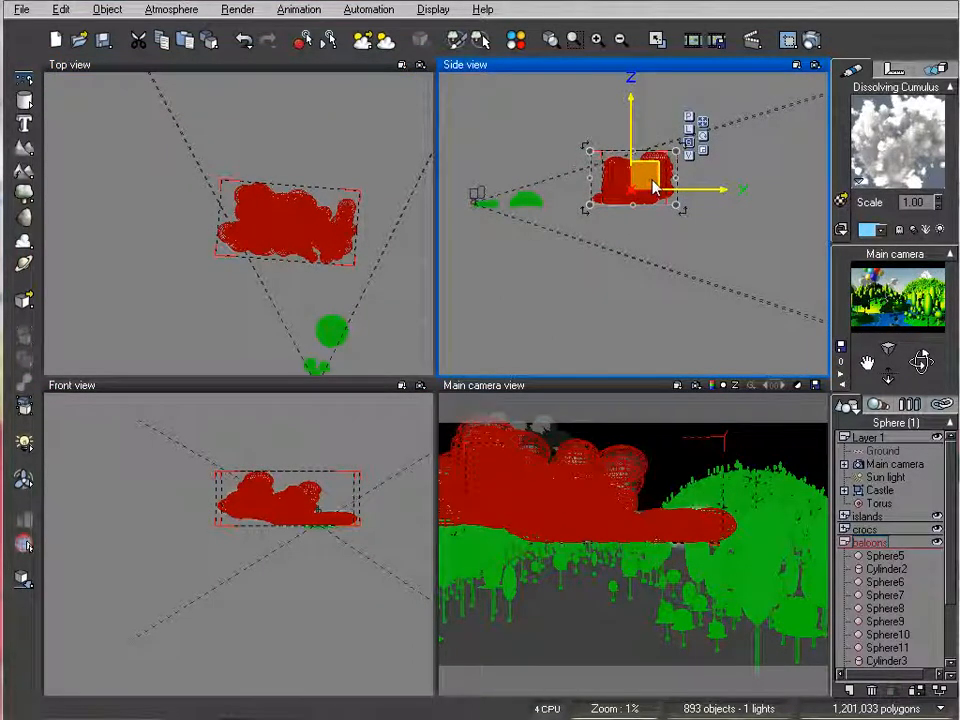
Duplicate the Dissolving Cumulus cloud and move the copy closer to the camera in the top view.
right_click_drag(342, 238, 305, 130)
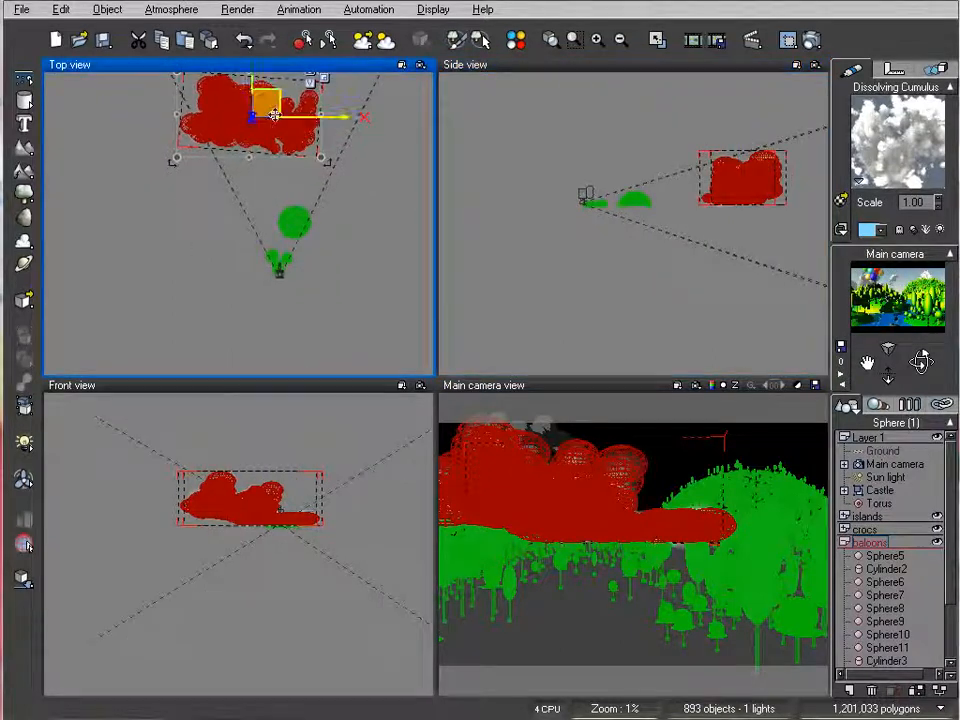
left_click_drag(274, 115, 293, 189, "alt")
scroll(358, 246, "up", 5)
right_click_drag(316, 249, 200, 277)
left_click_drag(226, 145, 205, 223)
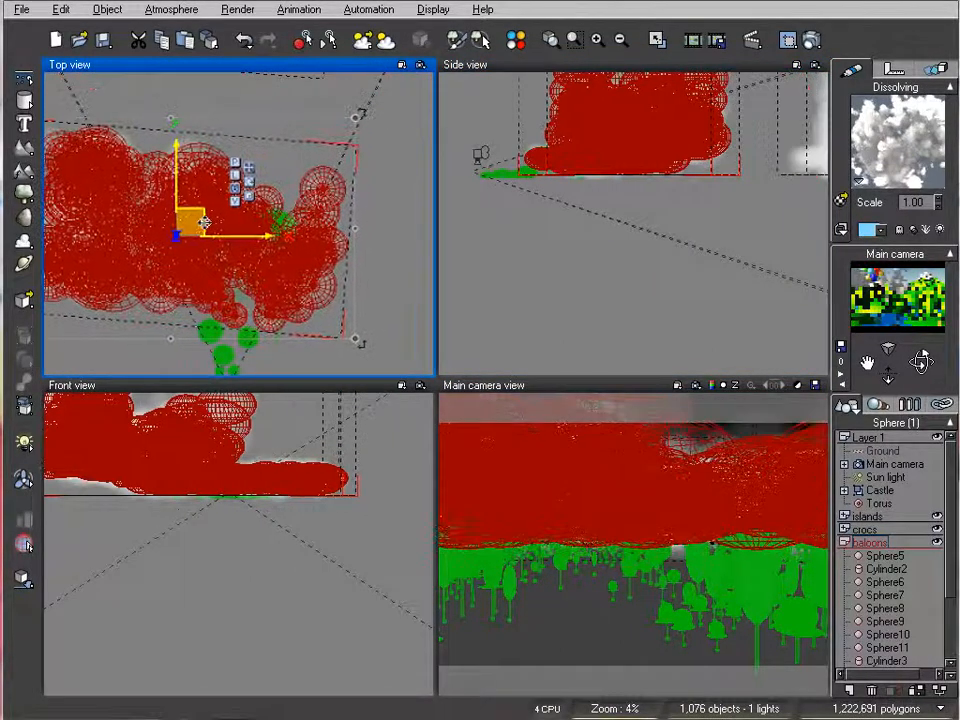
Shrink the cloud copy, reposition it in front of the castle hill in the top view and render the scene to check it.
right_click_drag(709, 147, 681, 284)
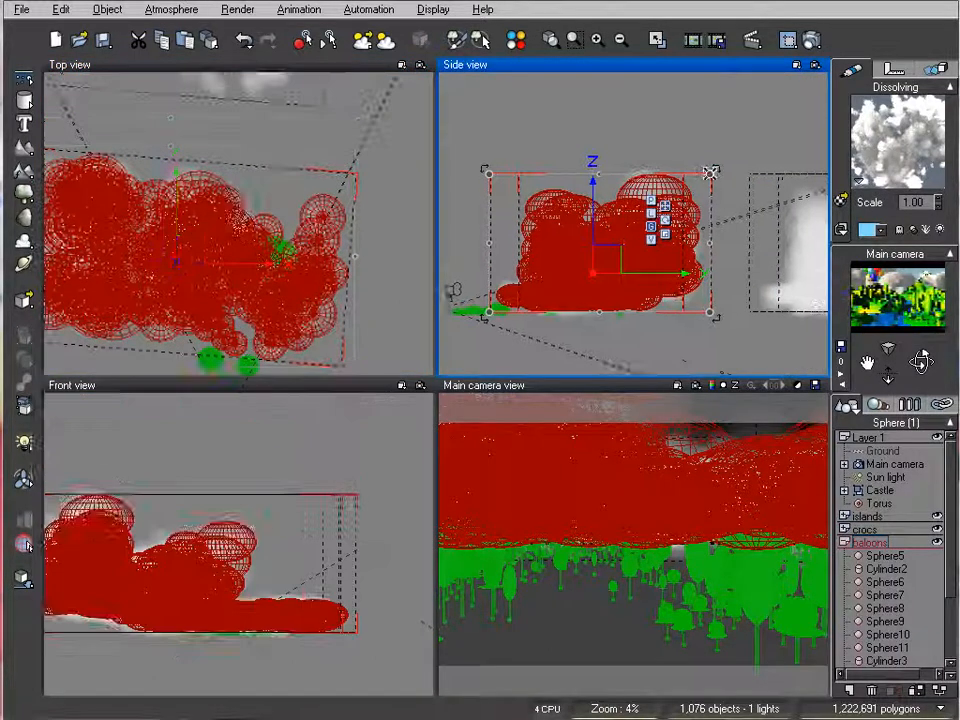
left_click_drag(709, 175, 560, 278)
right_click_drag(232, 320, 252, 160)
left_click_drag(204, 165, 247, 148)
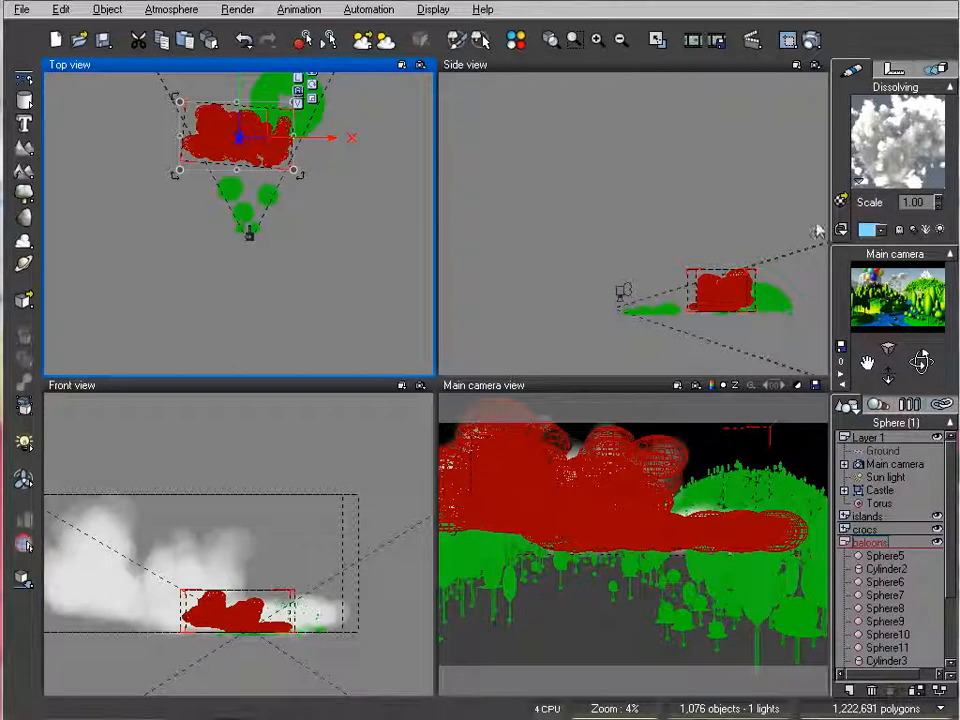
left_click(812, 40)
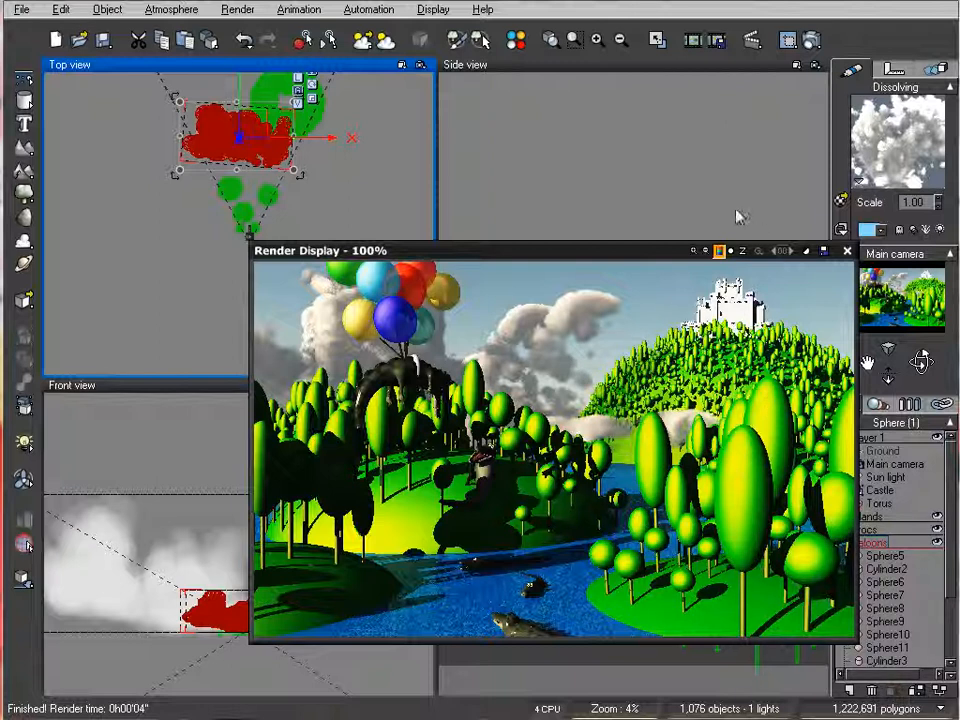
left_click(846, 251)
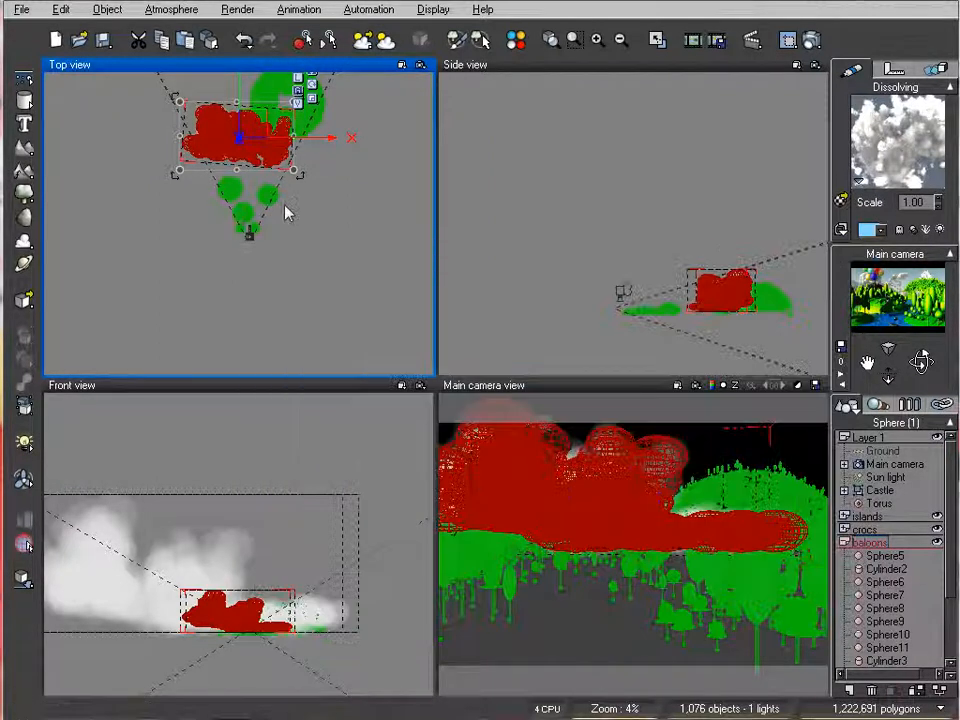
Reposition the Sun light behind the camera using the side and top views, and set its softness to 10°.
left_click_drag(255, 167, 282, 177)
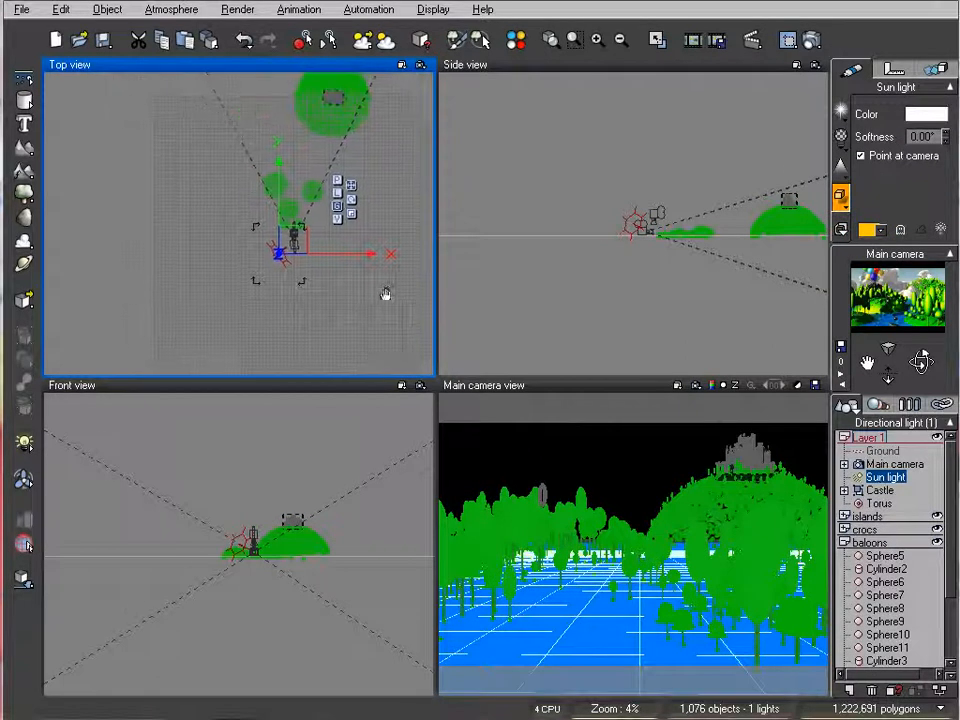
right_click_drag(381, 288, 392, 302)
right_click_drag(661, 211, 637, 232)
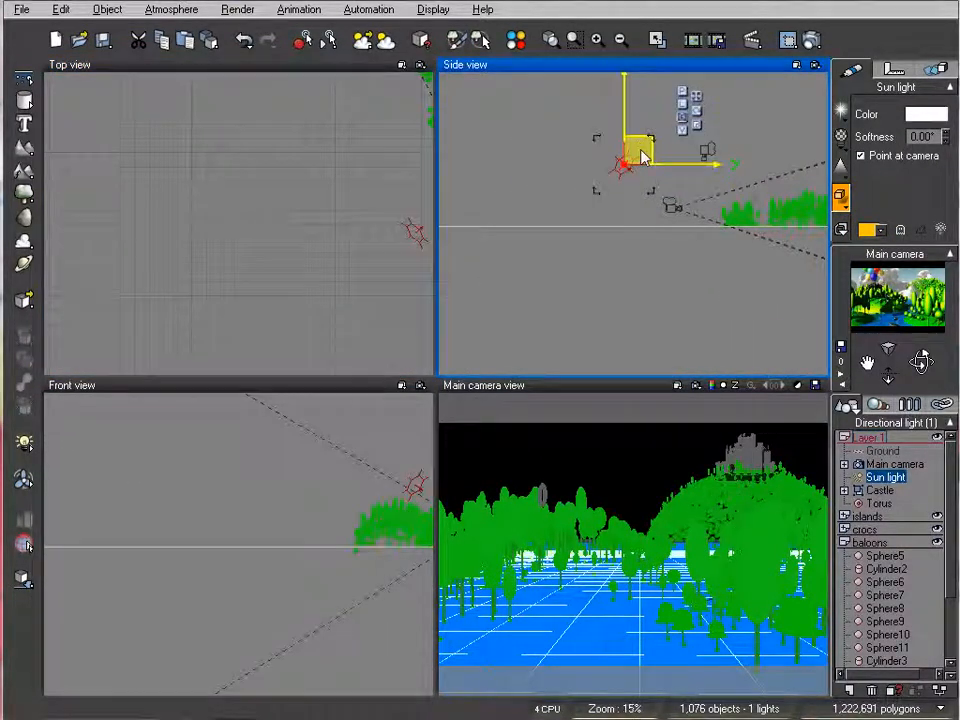
right_click_drag(306, 210, 206, 157)
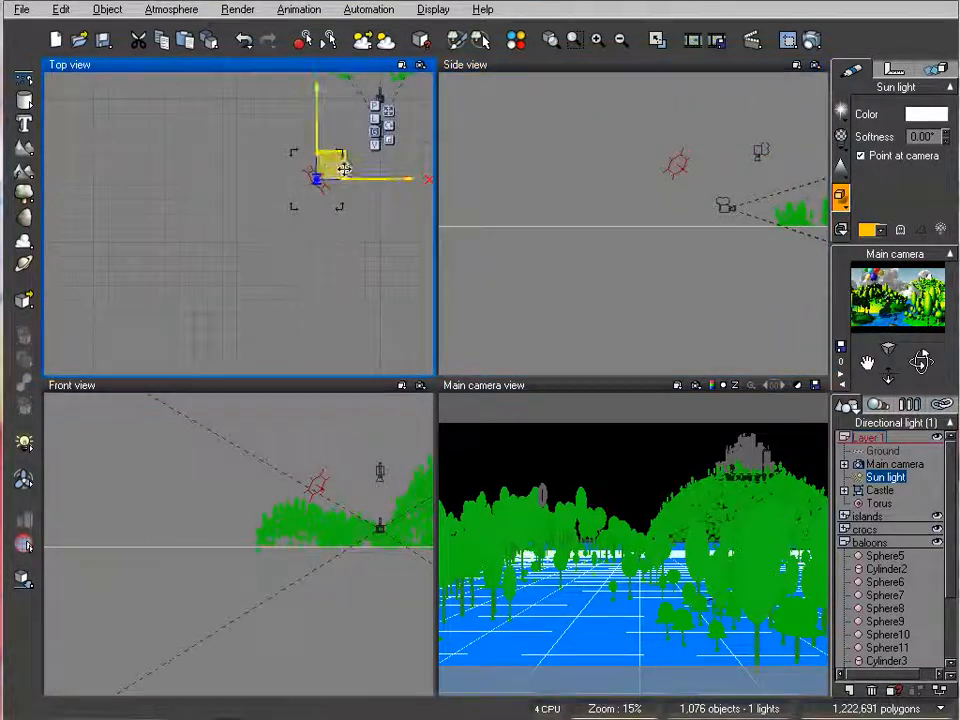
left_click_drag(323, 159, 329, 164)
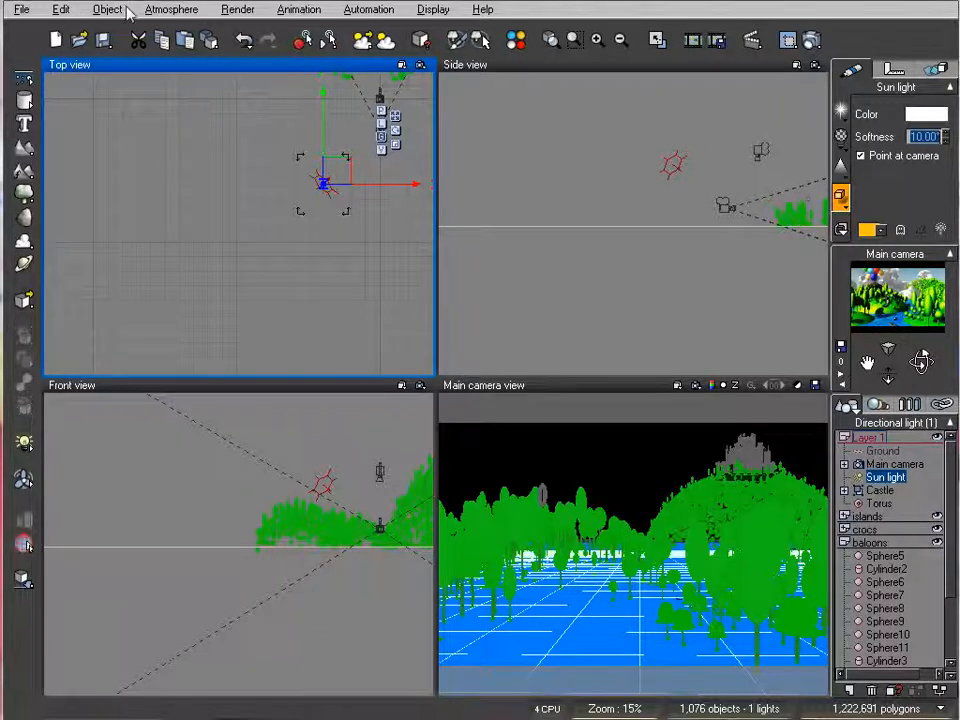
Set the atmosphere's lighting model to Global illumination, with light intensity +0.14 and light balance 37%.
left_click(171, 9)
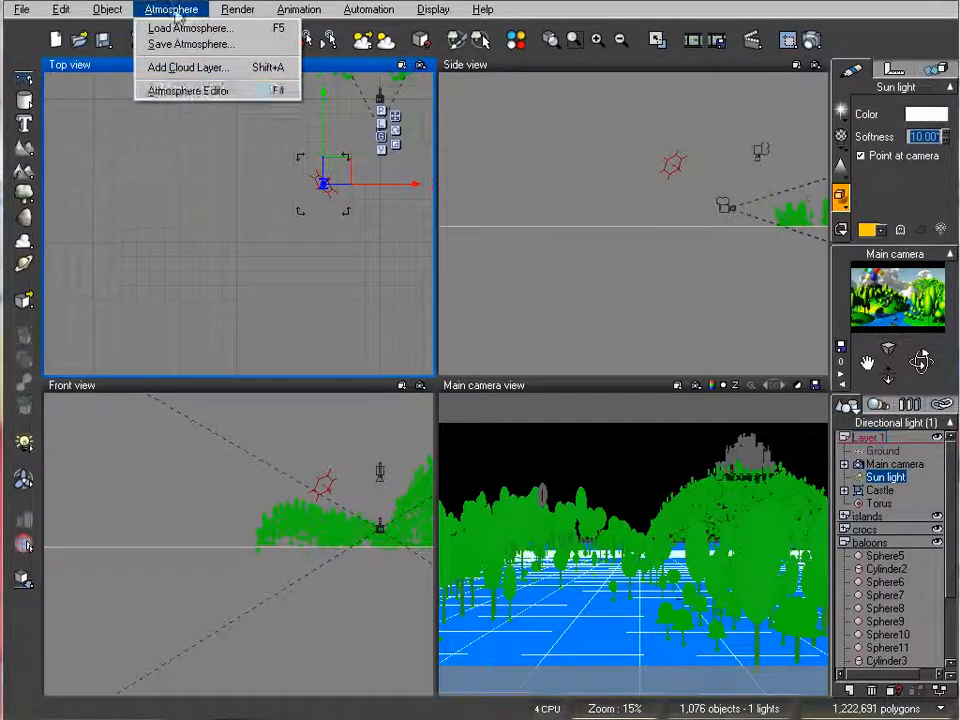
left_click(240, 91)
left_click_drag(521, 214, 536, 64)
left_click(238, 152)
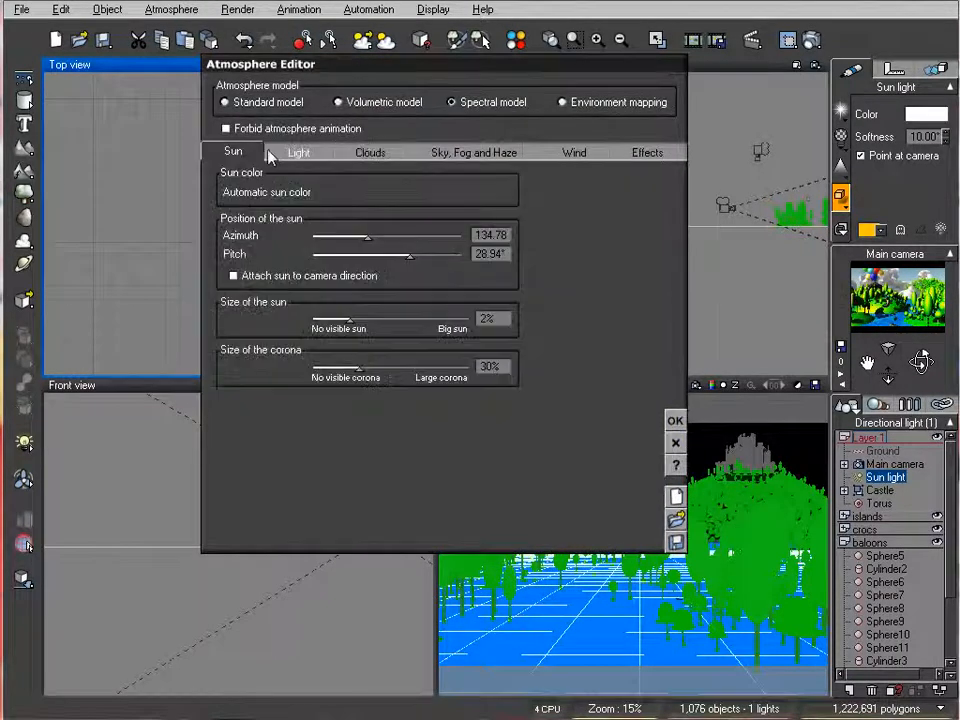
left_click(298, 152)
left_click_drag(390, 360, 430, 362)
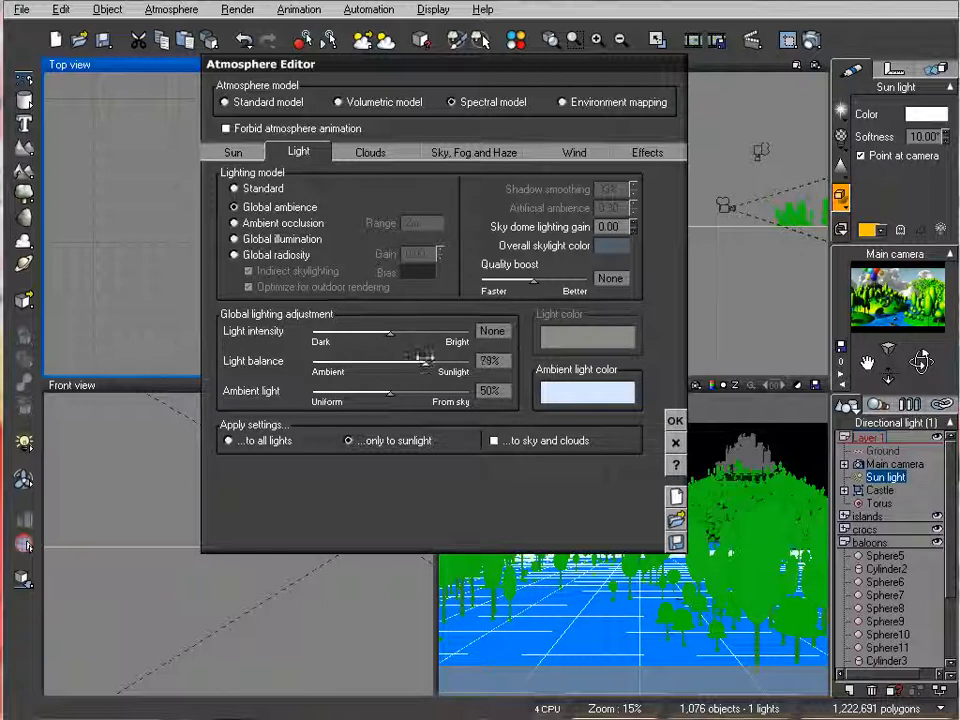
left_click(236, 239)
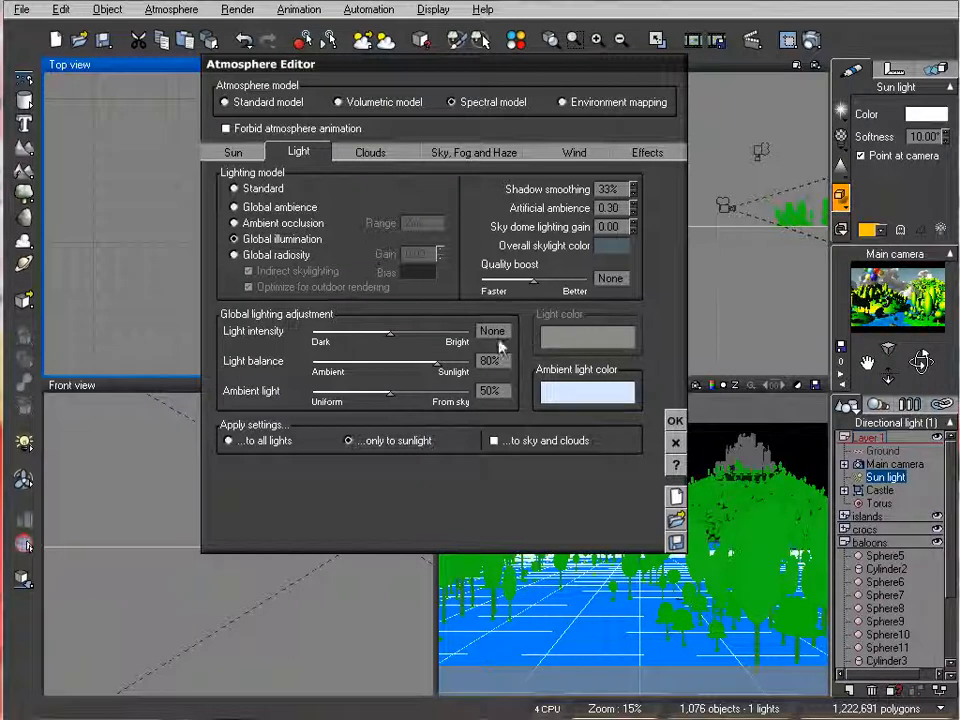
left_click_drag(400, 330, 410, 327)
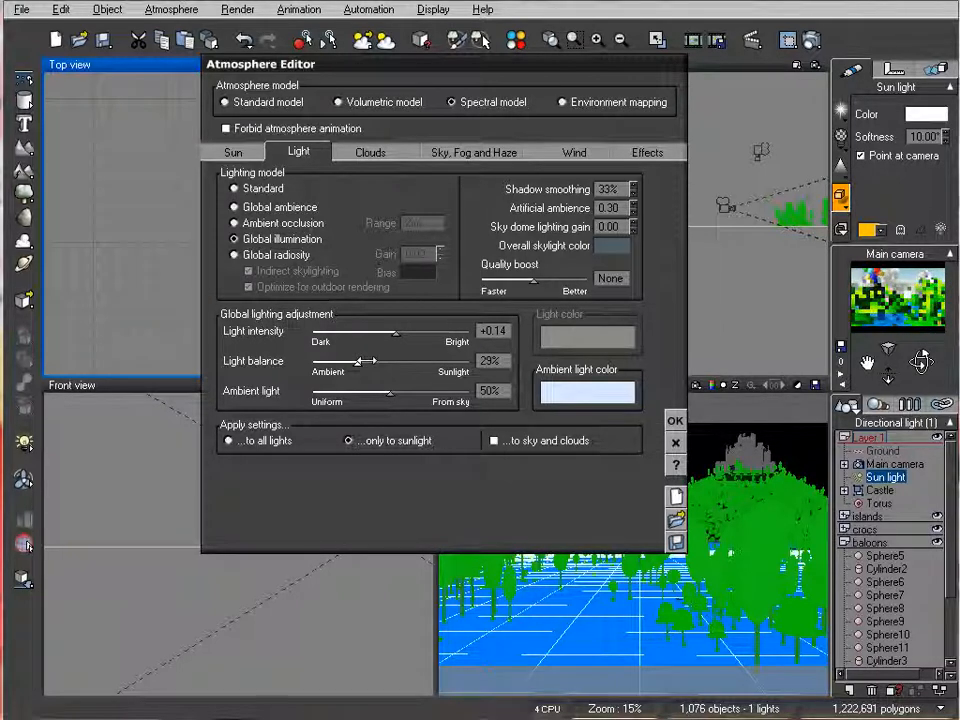
left_click_drag(369, 361, 381, 361)
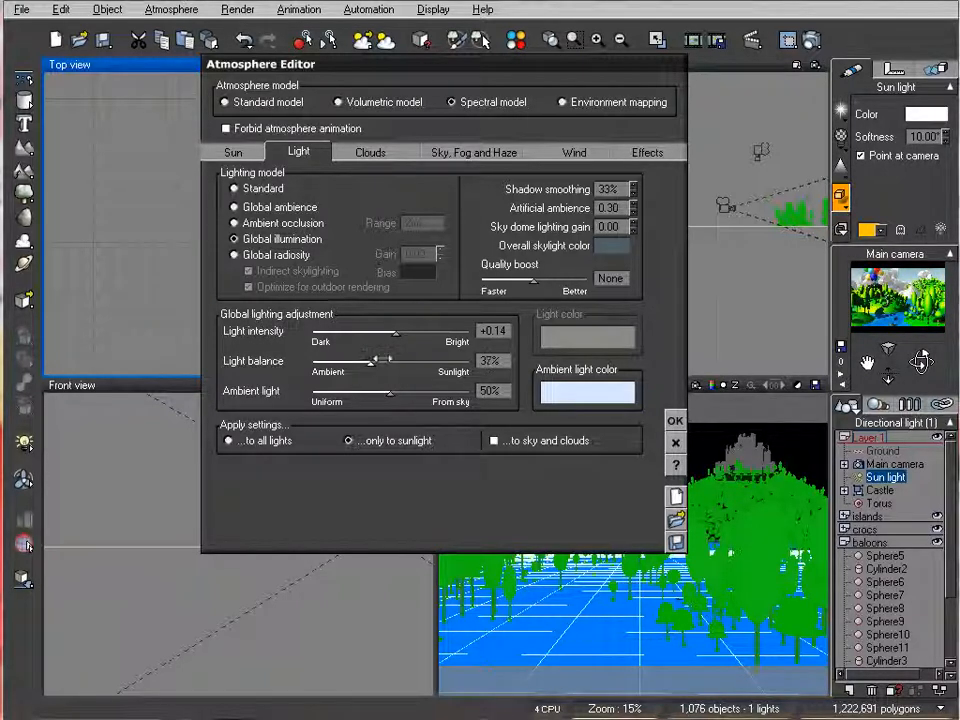
Set haze ground density to 25%, fog ground density to 21% and sky ground density to about 72%, and render the scene.
left_click(452, 153)
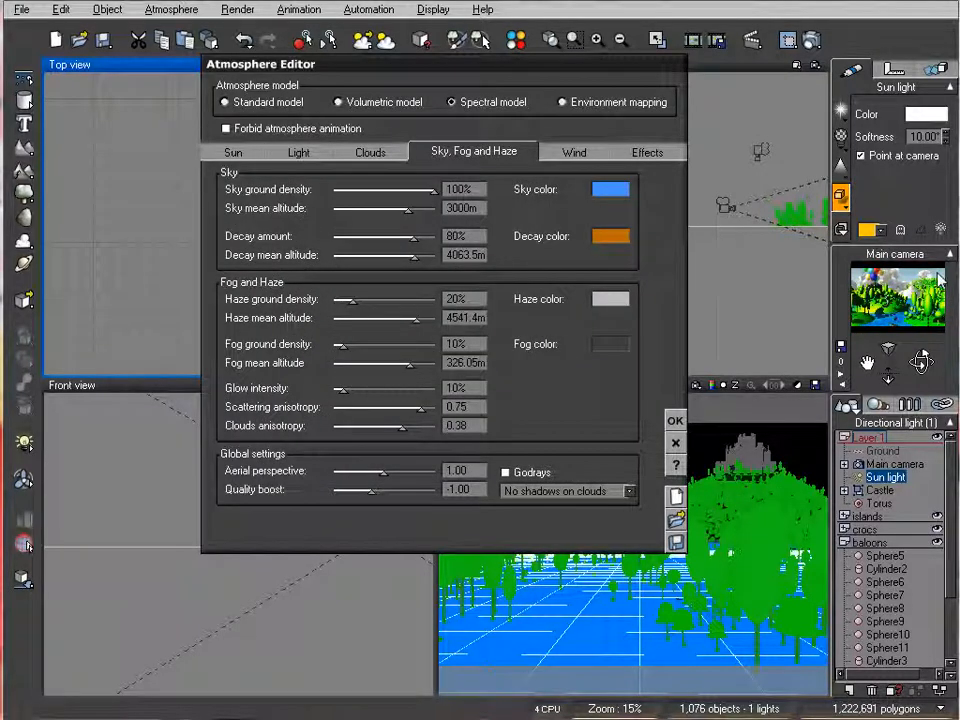
left_click(384, 298)
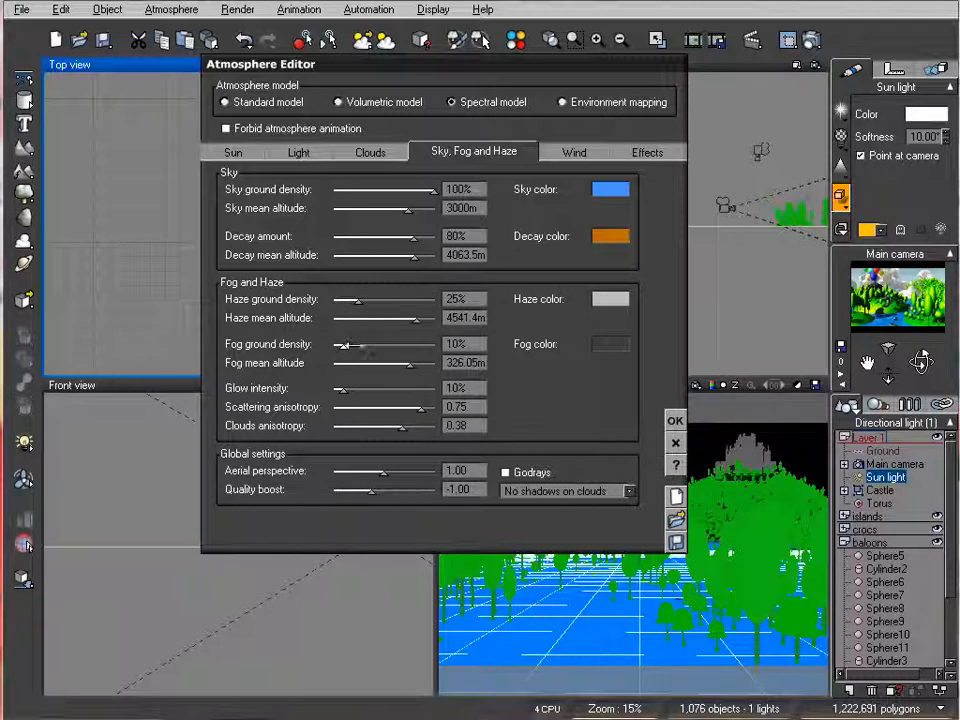
left_click_drag(434, 189, 409, 189)
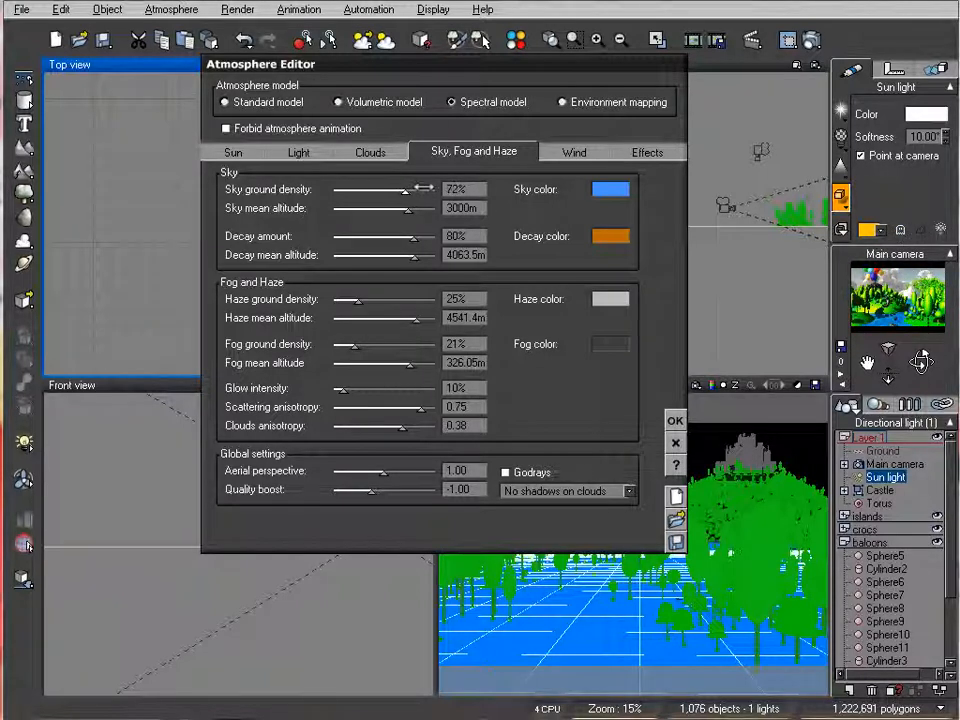
left_click(675, 421)
left_click(812, 38)
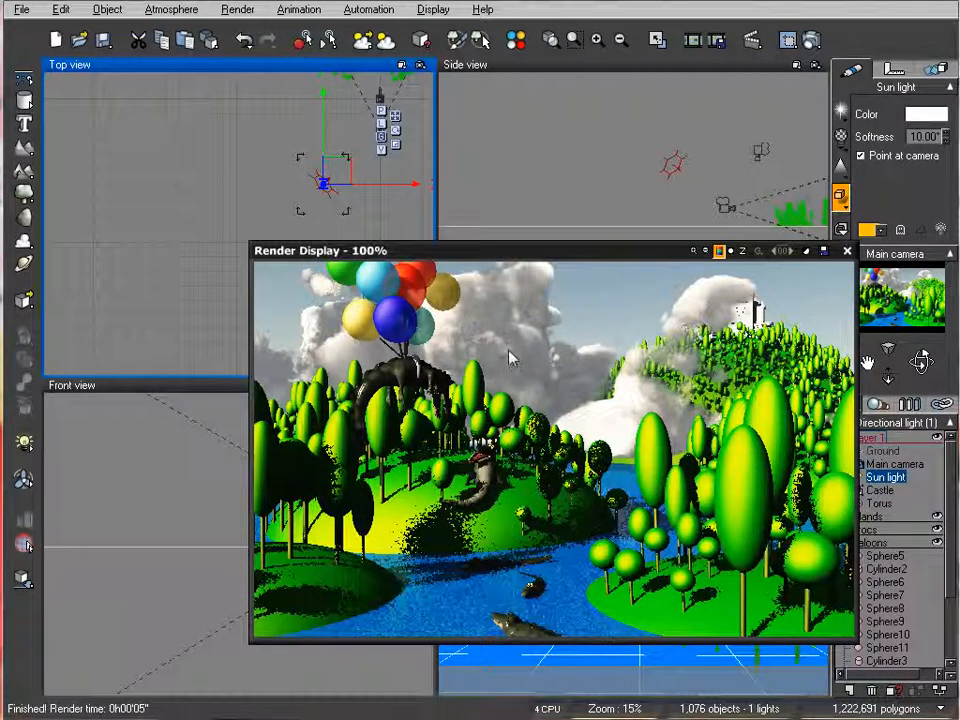
left_click(846, 251)
Set the large background Dissolving Cumulus cloud's material to 83% density and about 32% opacity.
left_click(845, 542)
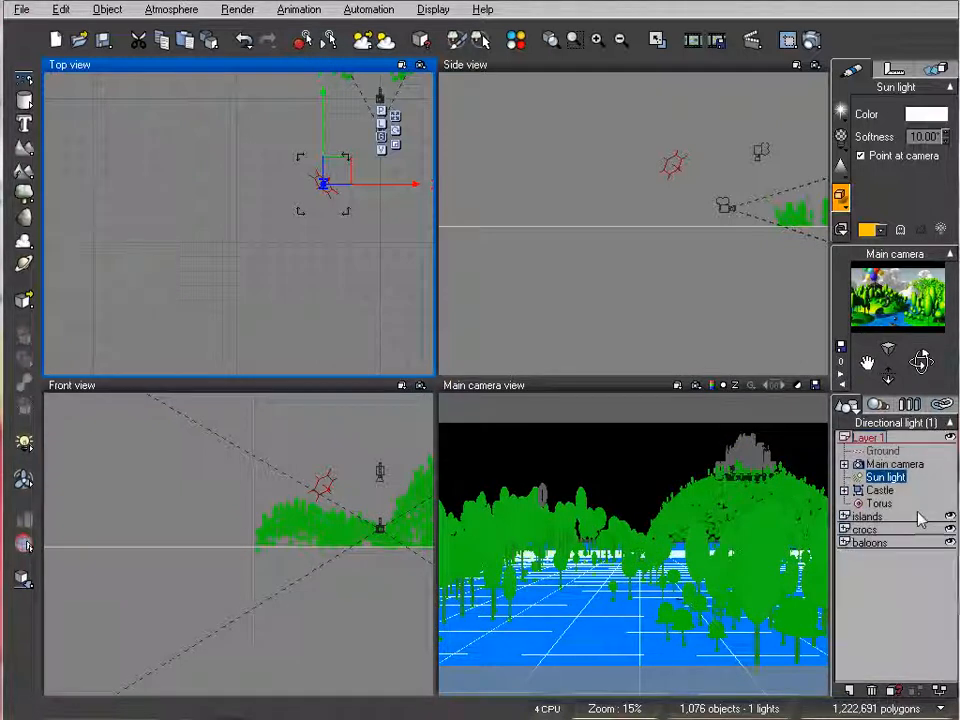
left_click(845, 542)
scroll(888, 562, "down", 1)
left_click(886, 652)
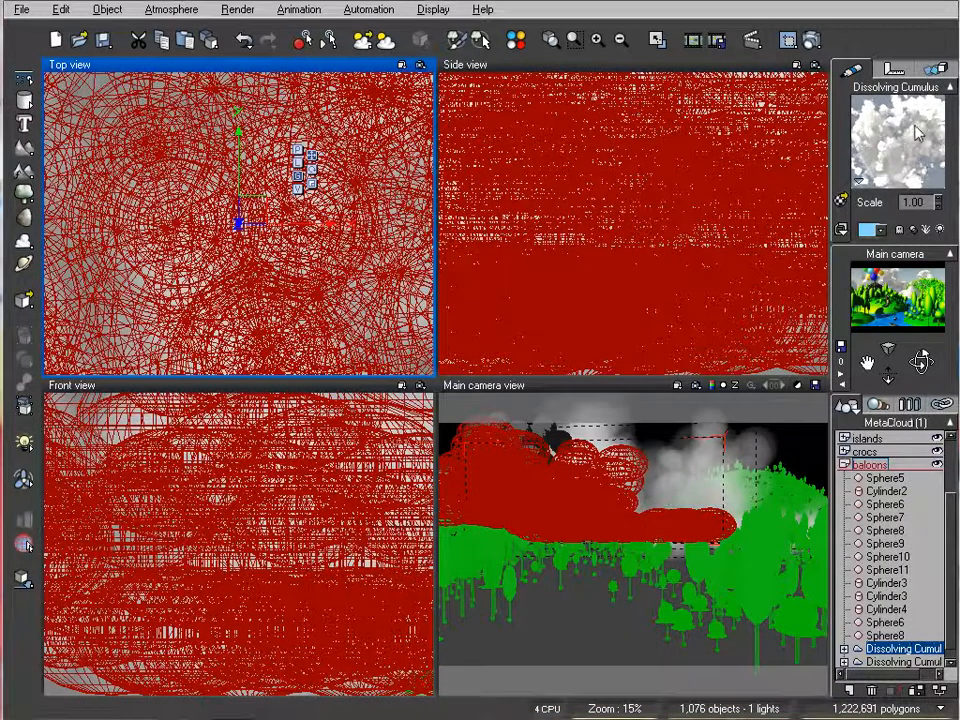
double_click(898, 140)
left_click(225, 351)
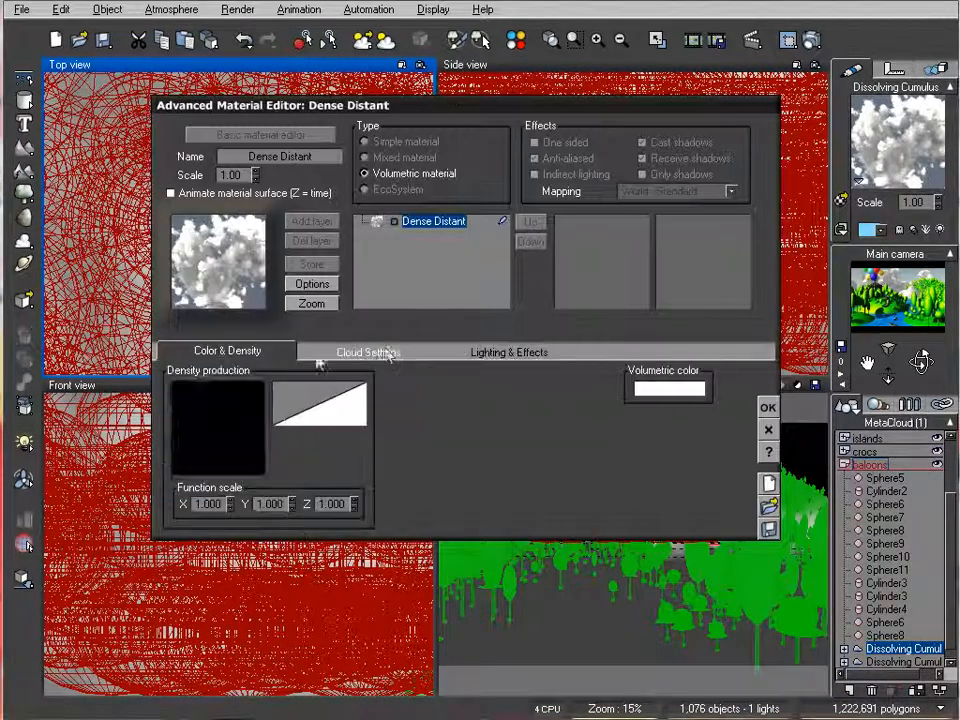
left_click(365, 354)
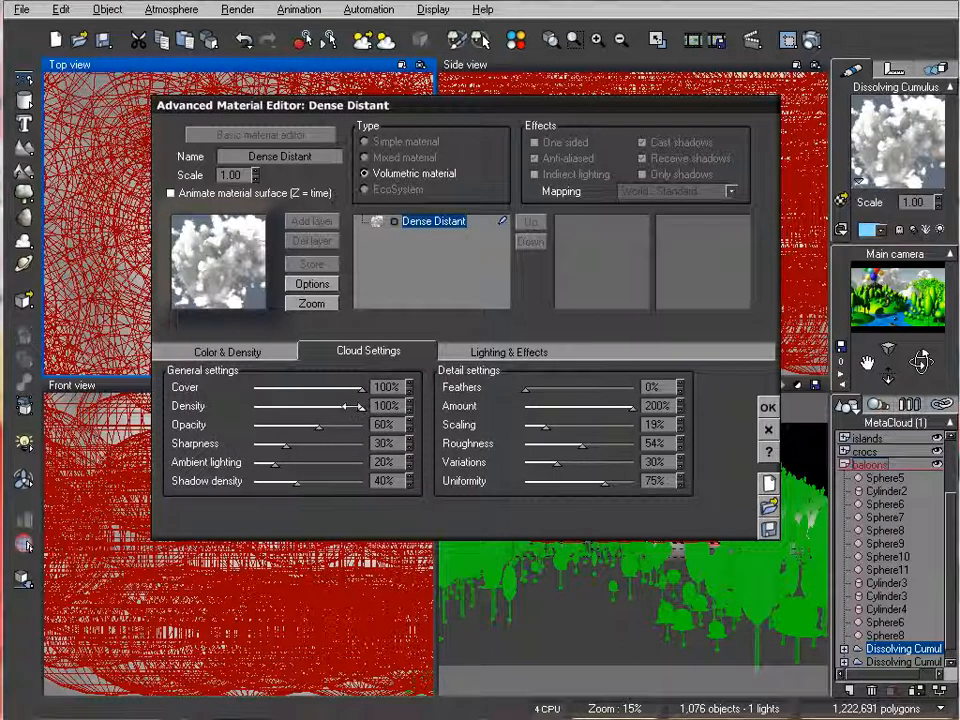
left_click_drag(343, 406, 300, 427)
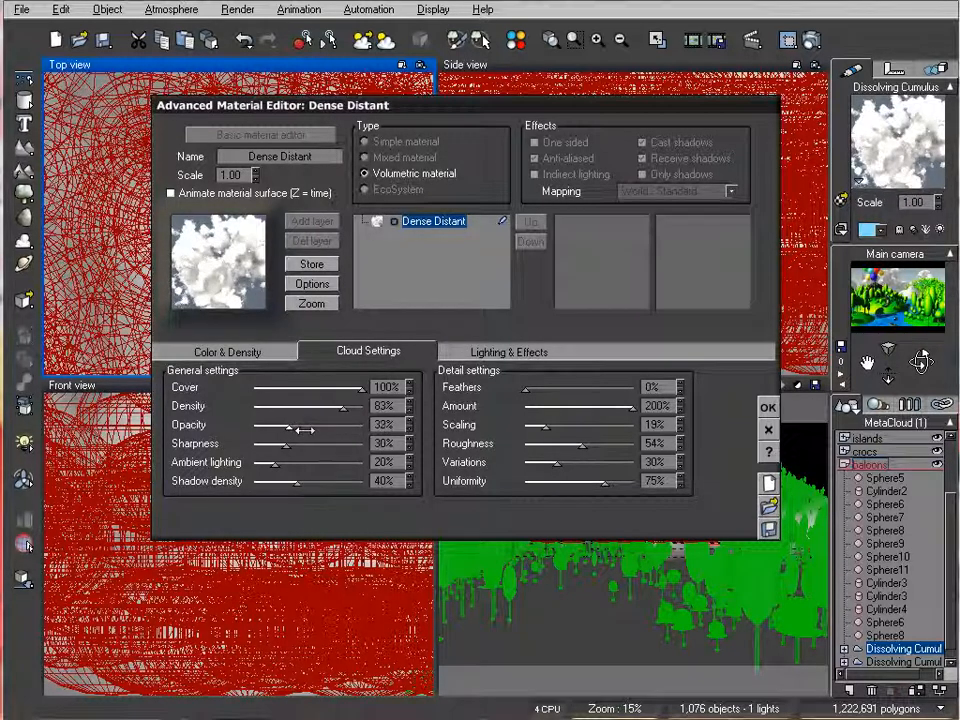
left_click(767, 407)
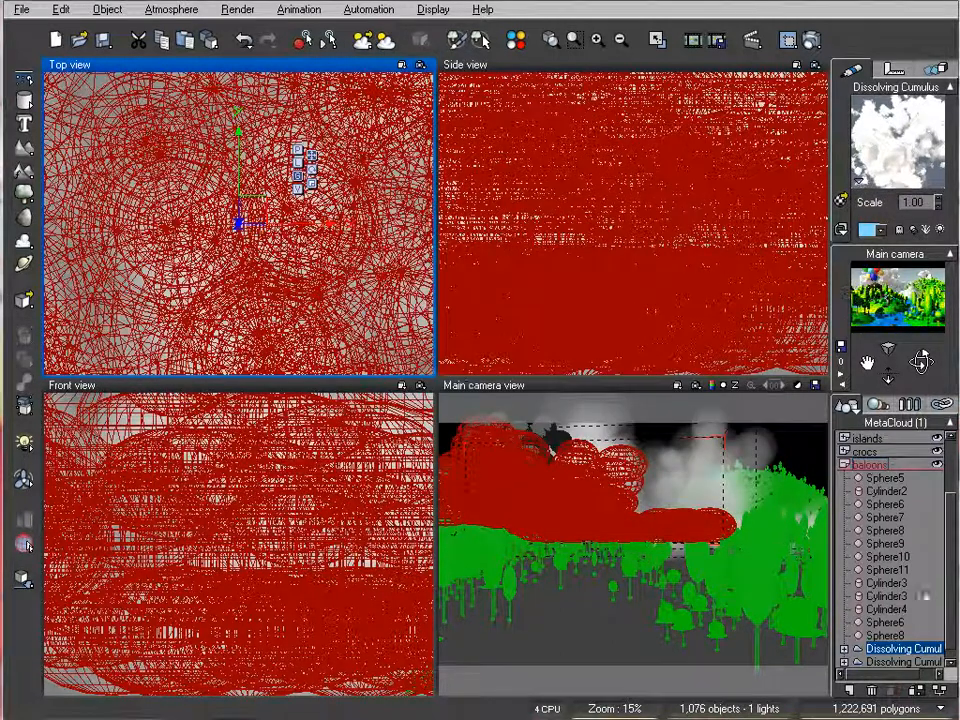
Lower the opacity of the smaller Dissolving Cumulus cloud's material and render the scene to check it.
left_click(903, 662)
double_click(880, 152)
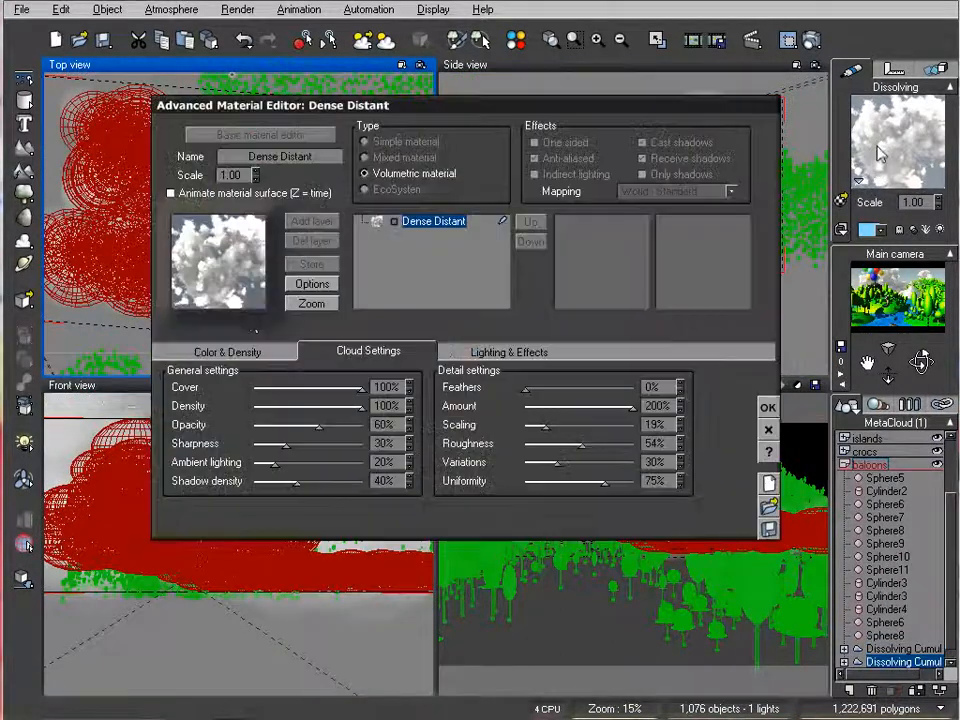
left_click_drag(344, 424, 310, 424)
left_click(768, 406)
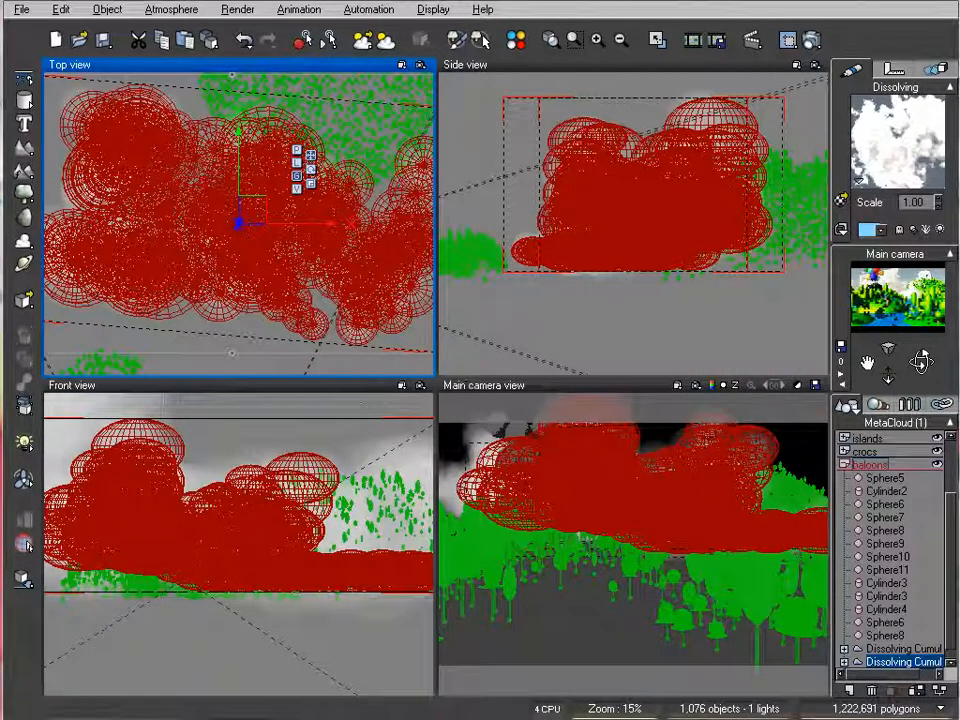
left_click(811, 40)
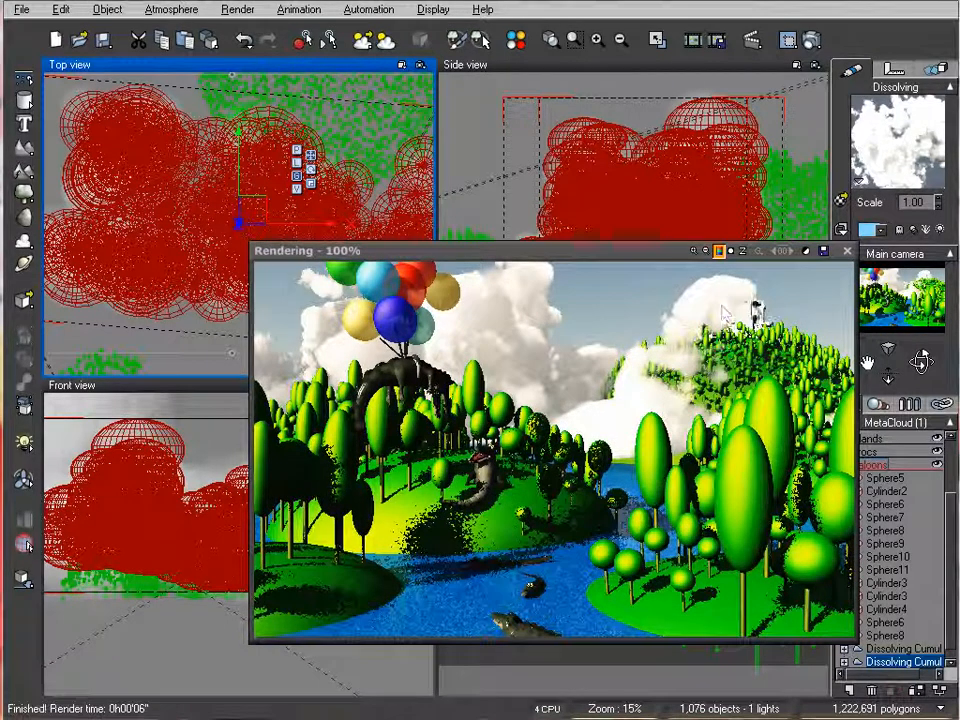
left_click(847, 251)
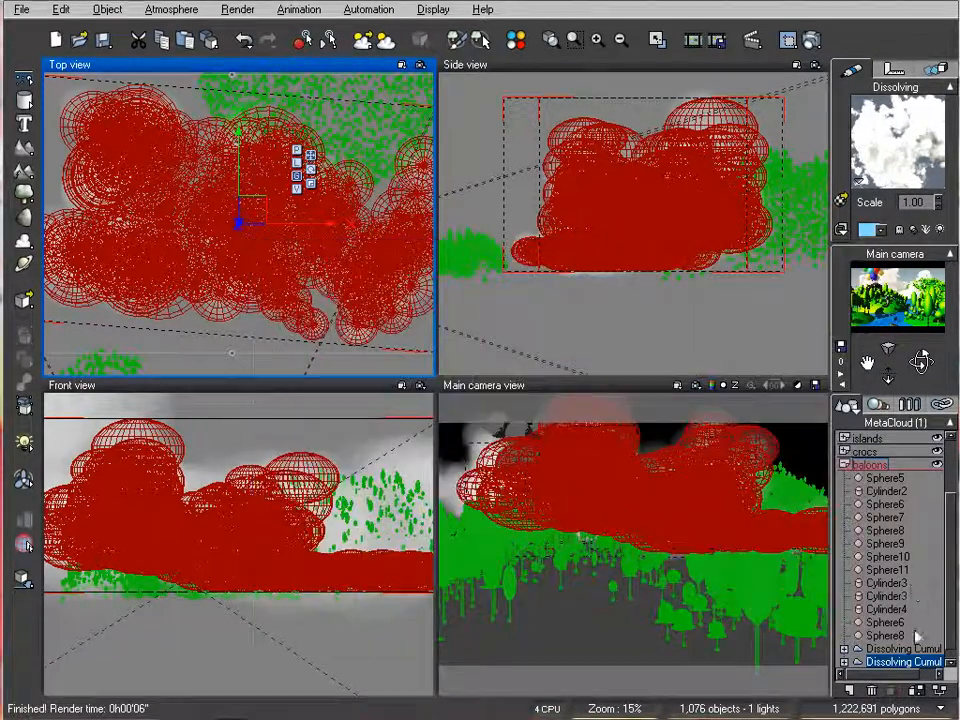
Flatten the smaller cloud vertically in the side view and raise it slightly along Z.
mouse_move(209, 243)
right_mouse_down()
mouse_move(266, 243)
mouse_move(224, 241)
right_mouse_up()
left_click(743, 175)
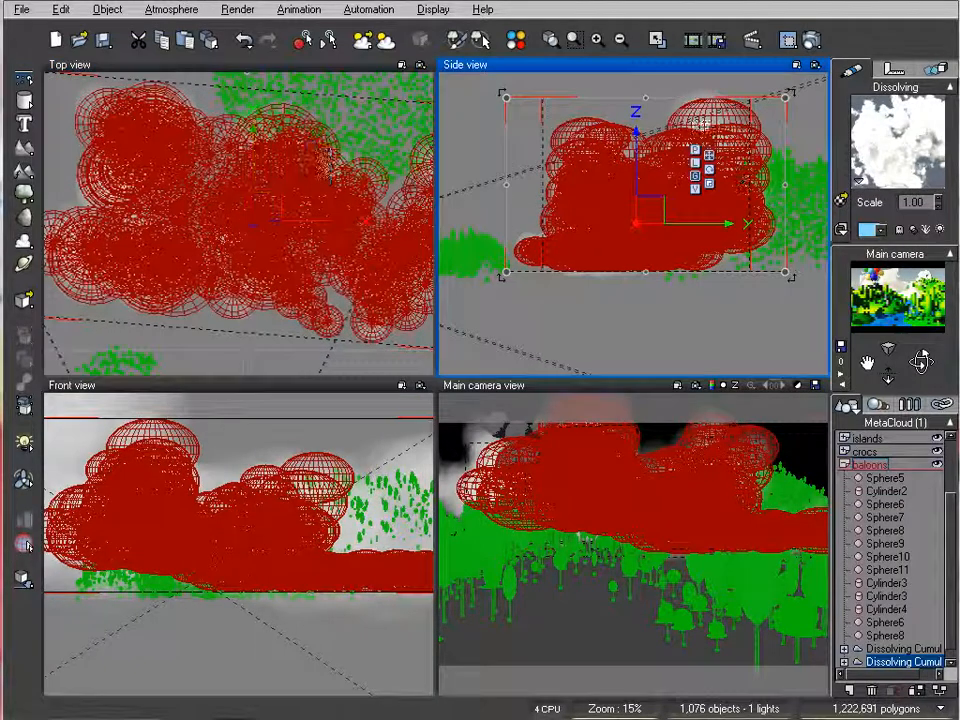
left_click_drag(645, 99, 645, 158)
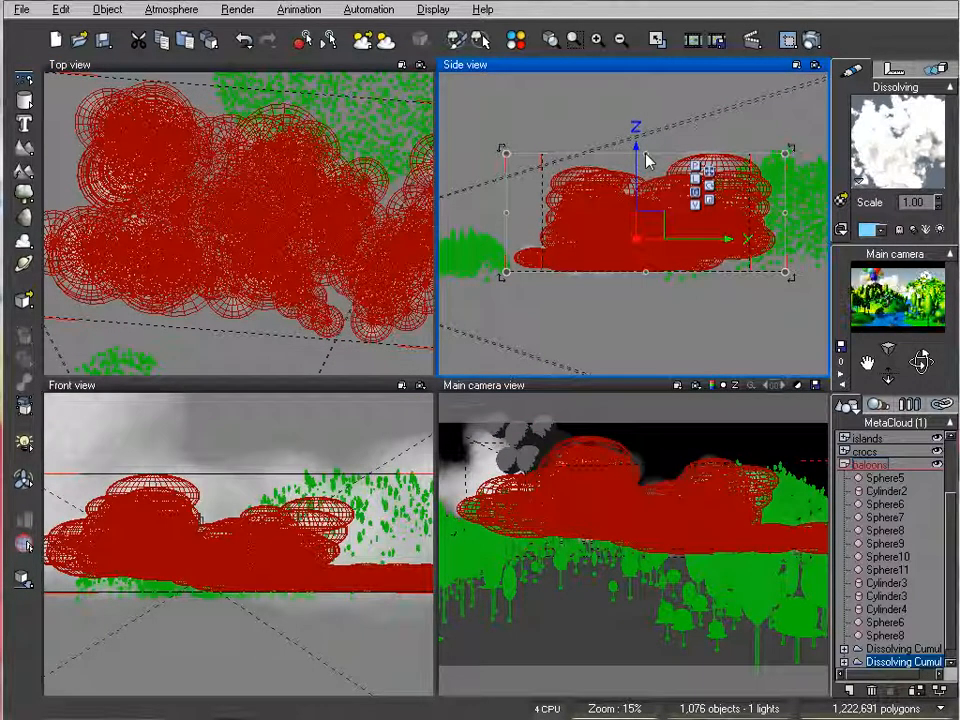
left_click_drag(634, 187, 635, 172)
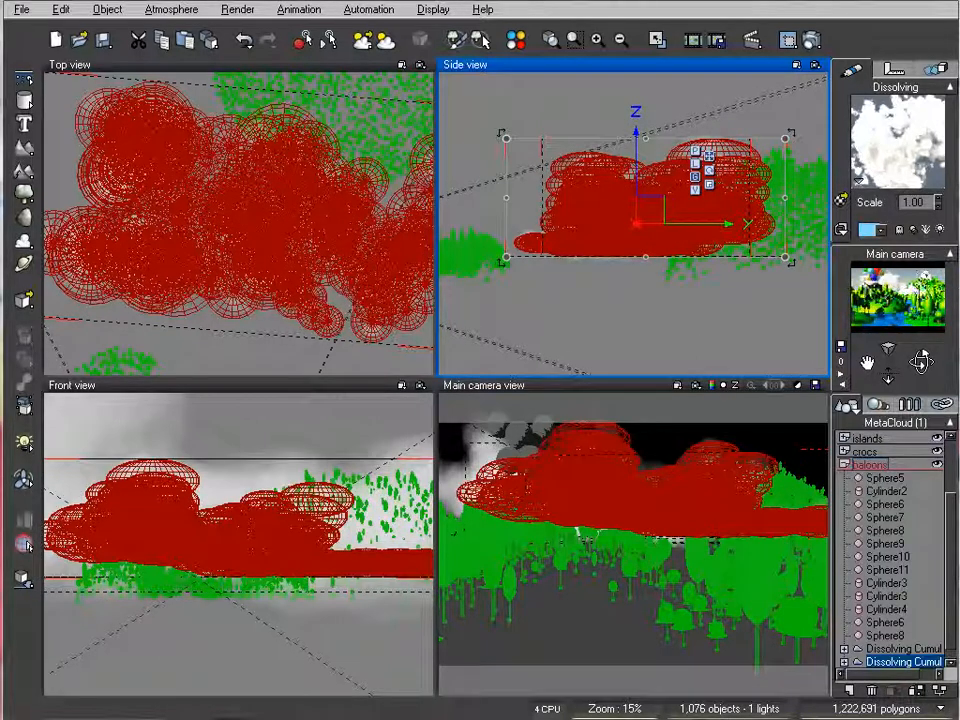
Move the large Dissolving Cumulus cloud farther from the camera in the top view.
left_click(897, 650)
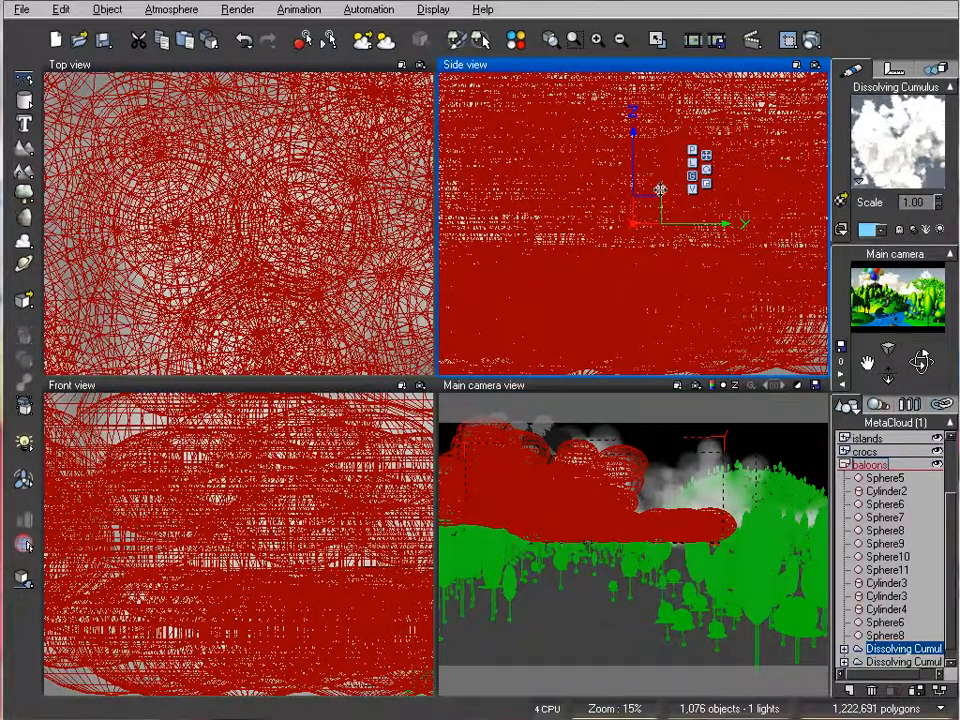
scroll(660, 190, "down", 5)
left_click_drag(211, 214, 235, 153)
Reduce the large cloud's material density to 31% and opacity to about 26%, and render the scene.
double_click(912, 140)
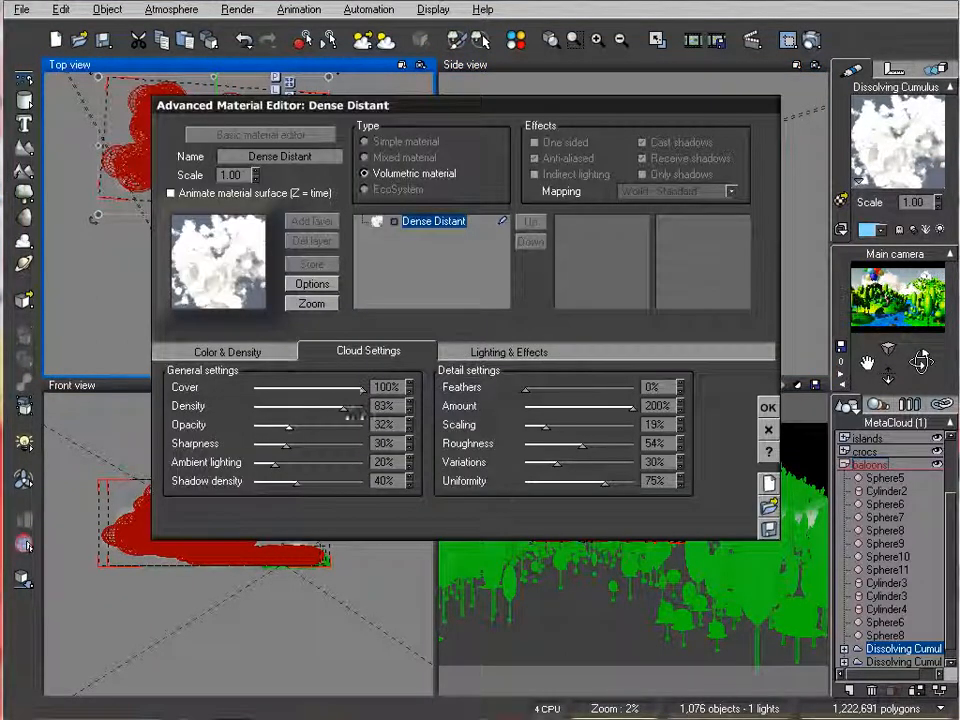
left_click_drag(347, 408, 293, 427)
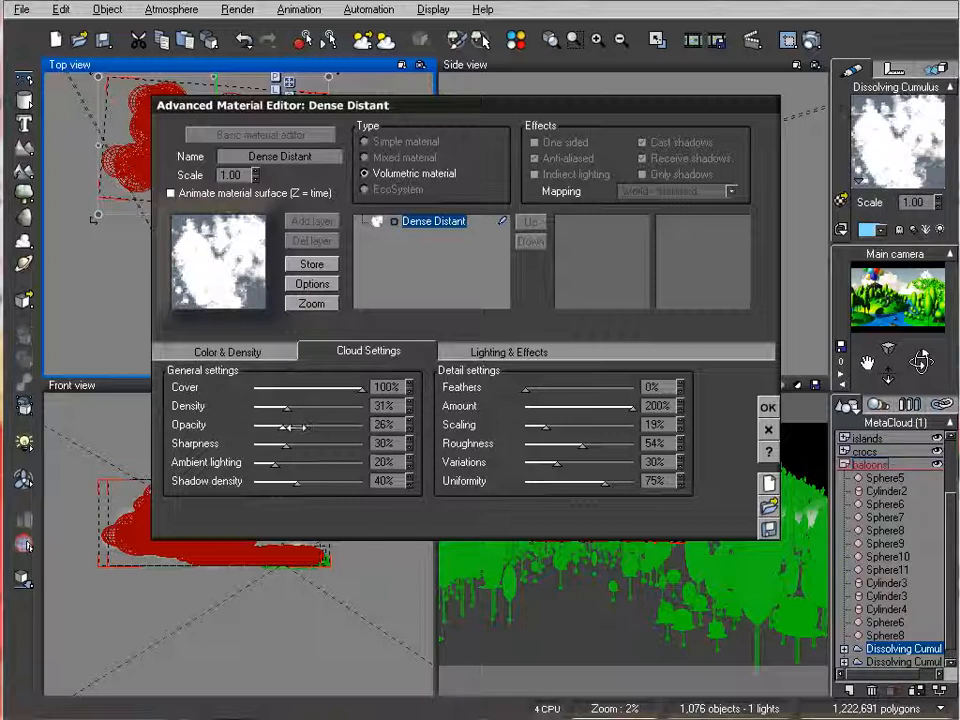
left_click(769, 406)
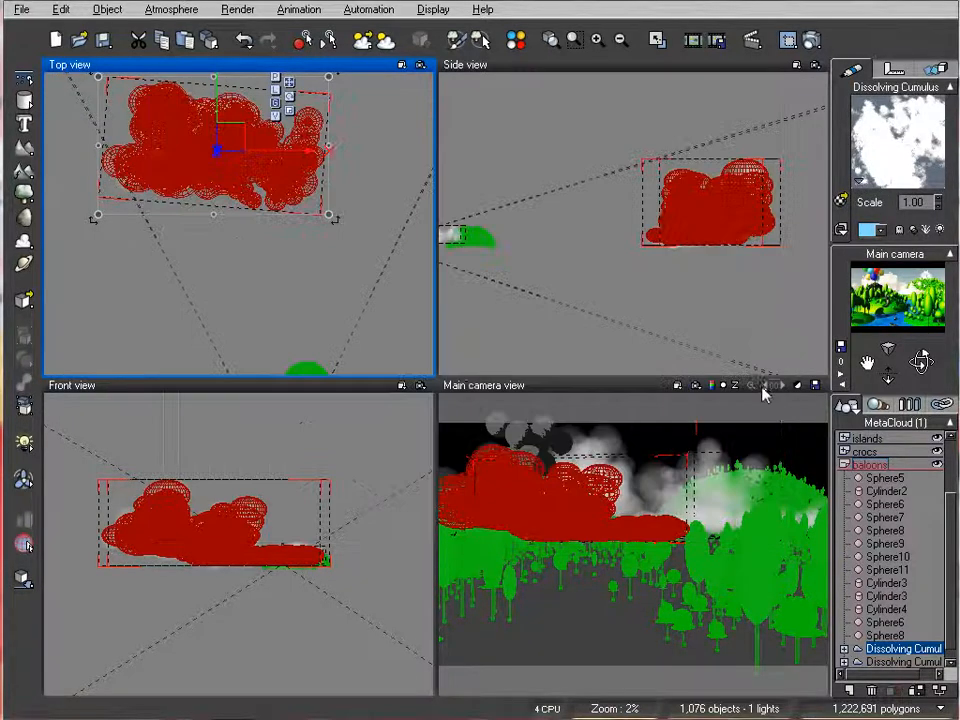
left_click(815, 40)
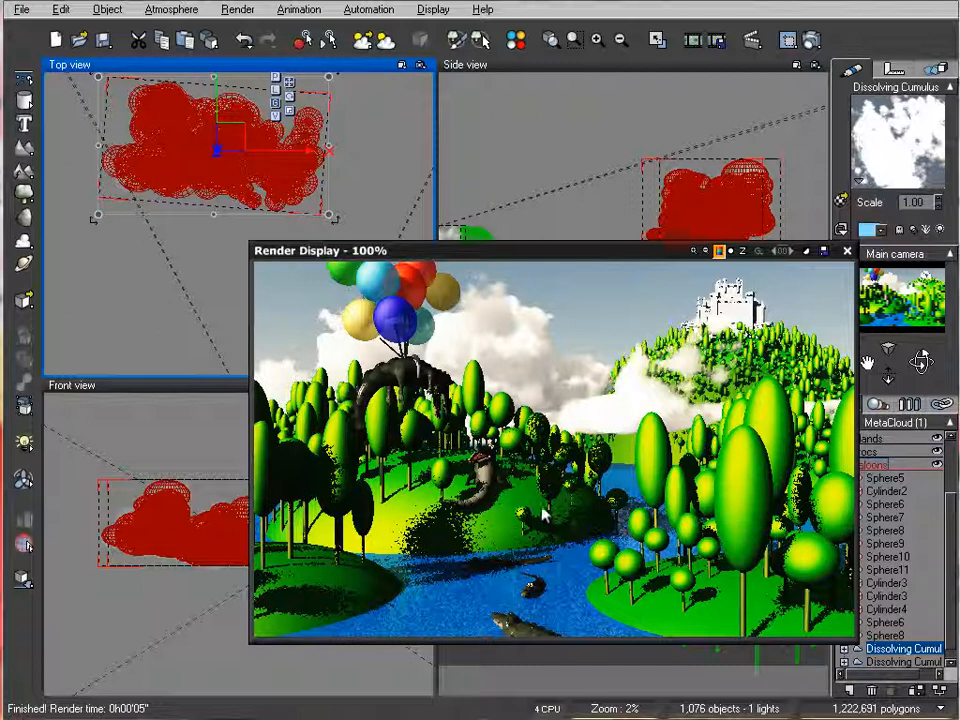
left_click(847, 250)
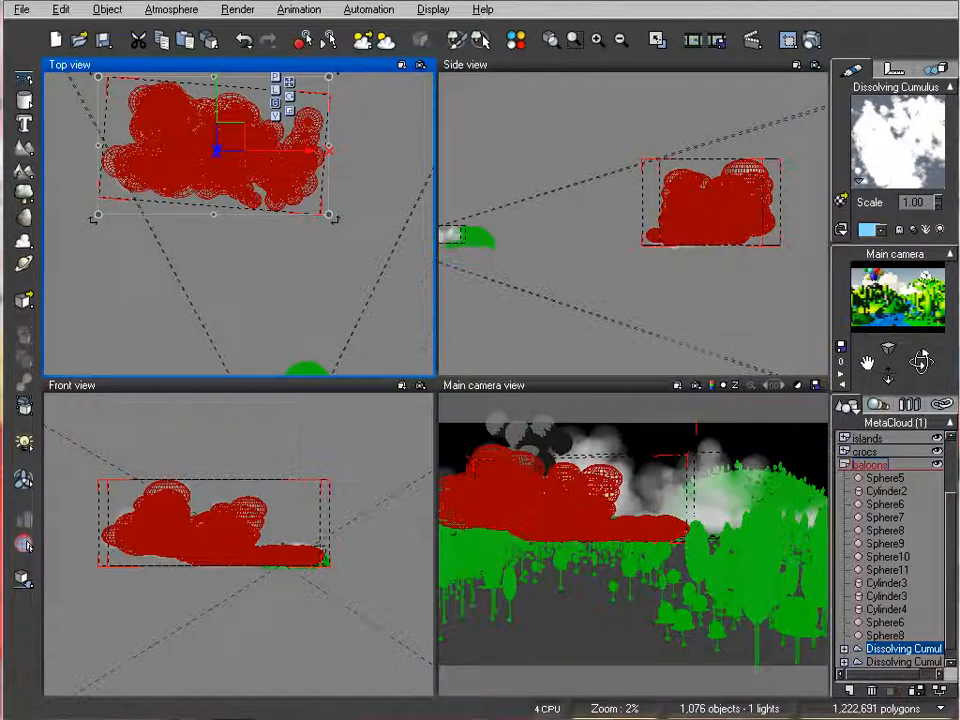
Set the atmosphere's lighting model to Global radiosity, with light intensity +0.62 and light balance 38%.
left_click(171, 9)
left_click(249, 93)
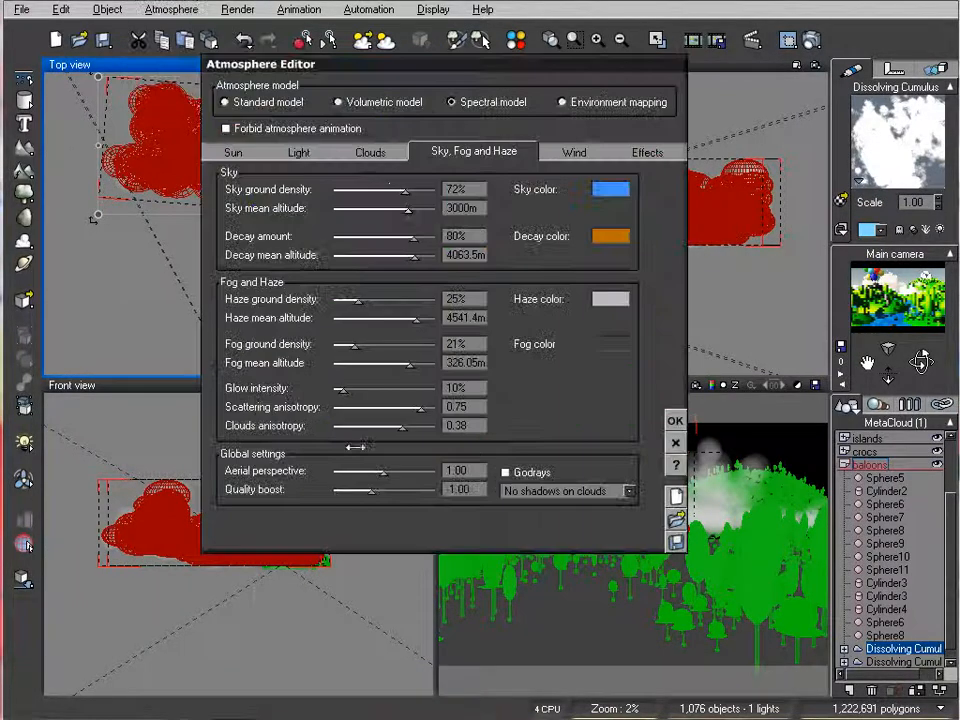
left_click(298, 152)
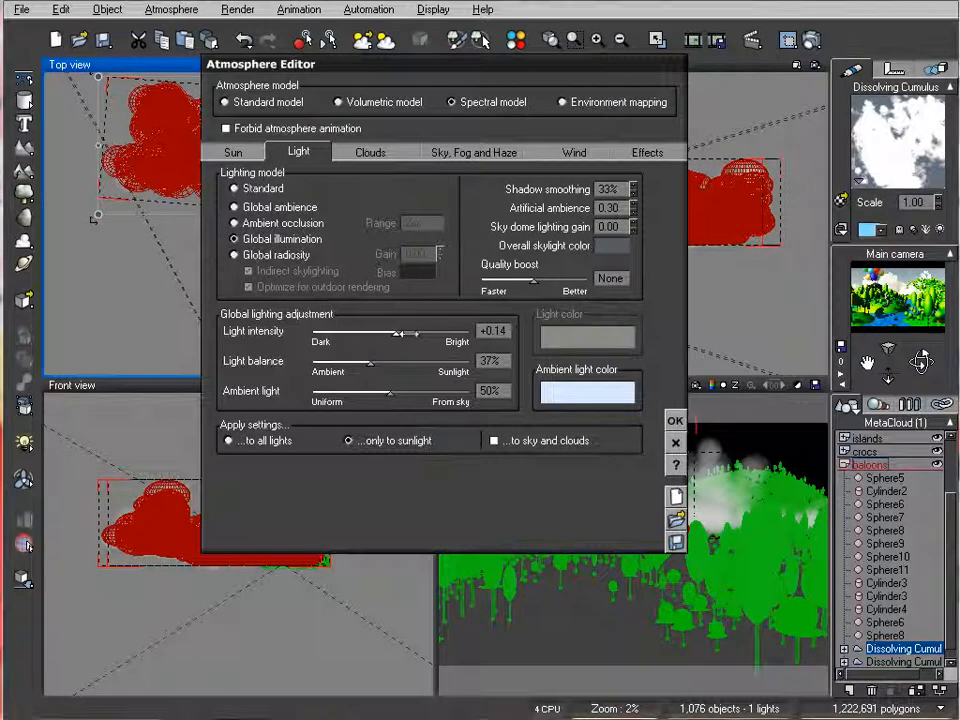
left_click_drag(421, 334, 382, 365)
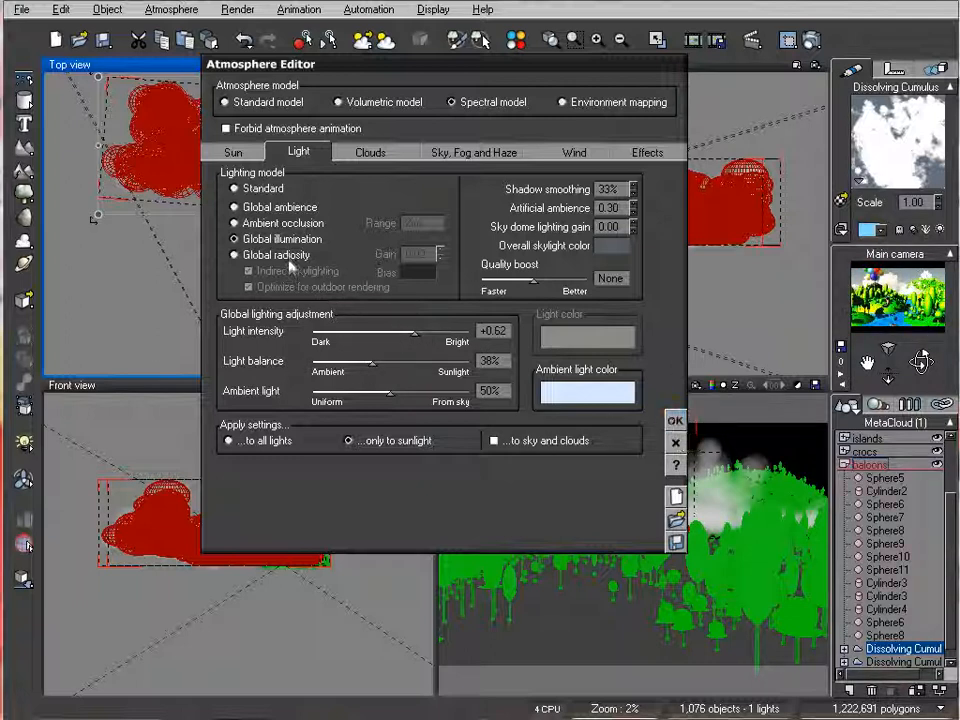
left_click(236, 255)
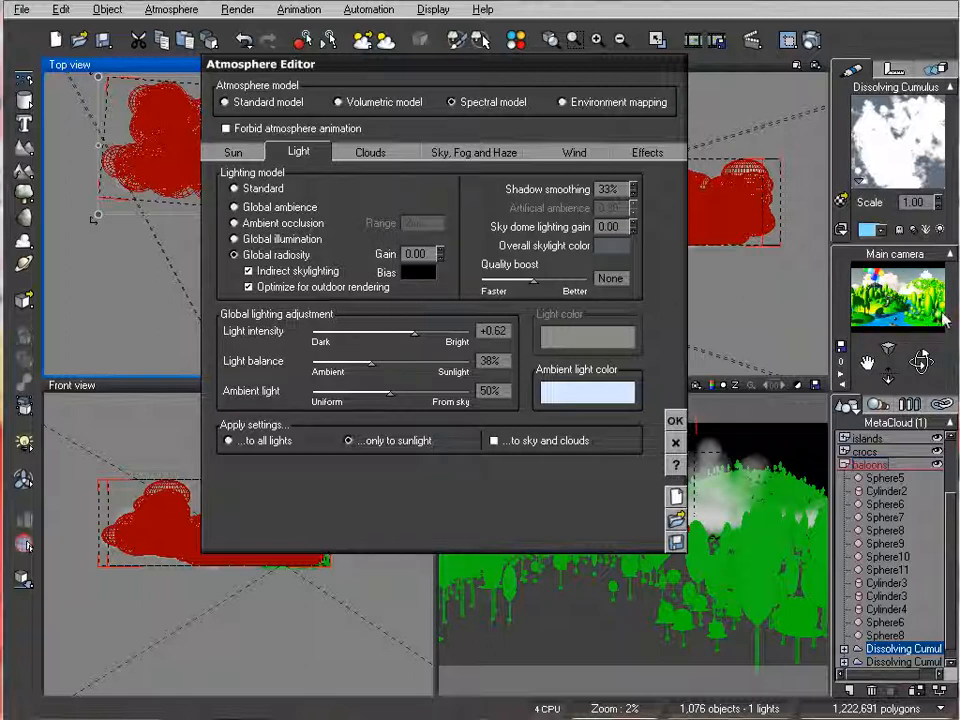
left_click(676, 422)
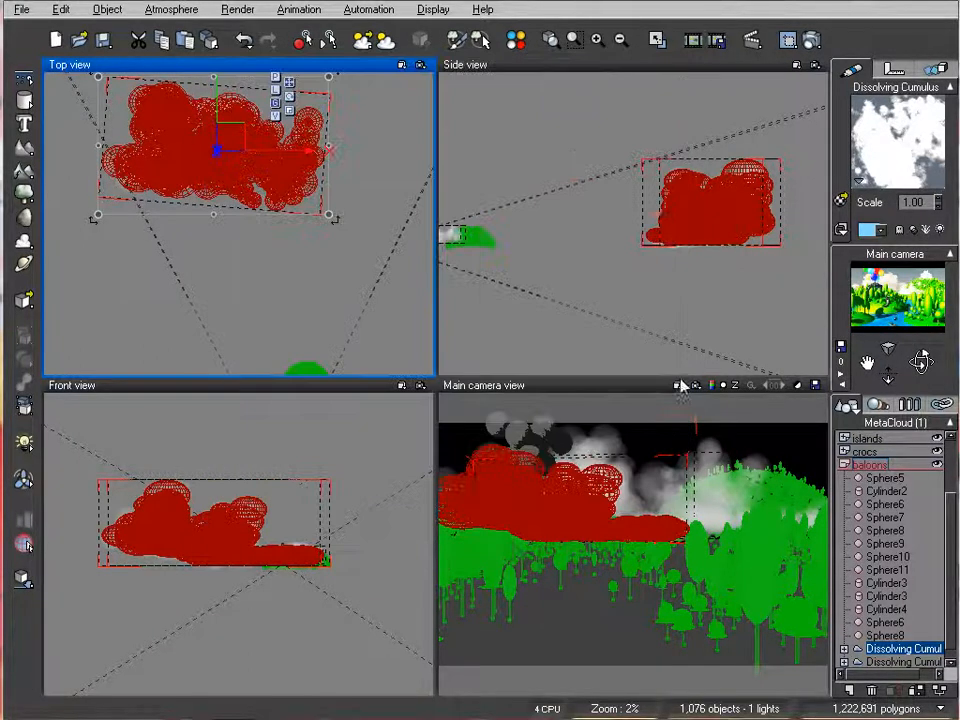
Render the scene with the Final quality preset at a picture size of 800x500 and close the finished render.
right_click(812, 41)
left_click(320, 160)
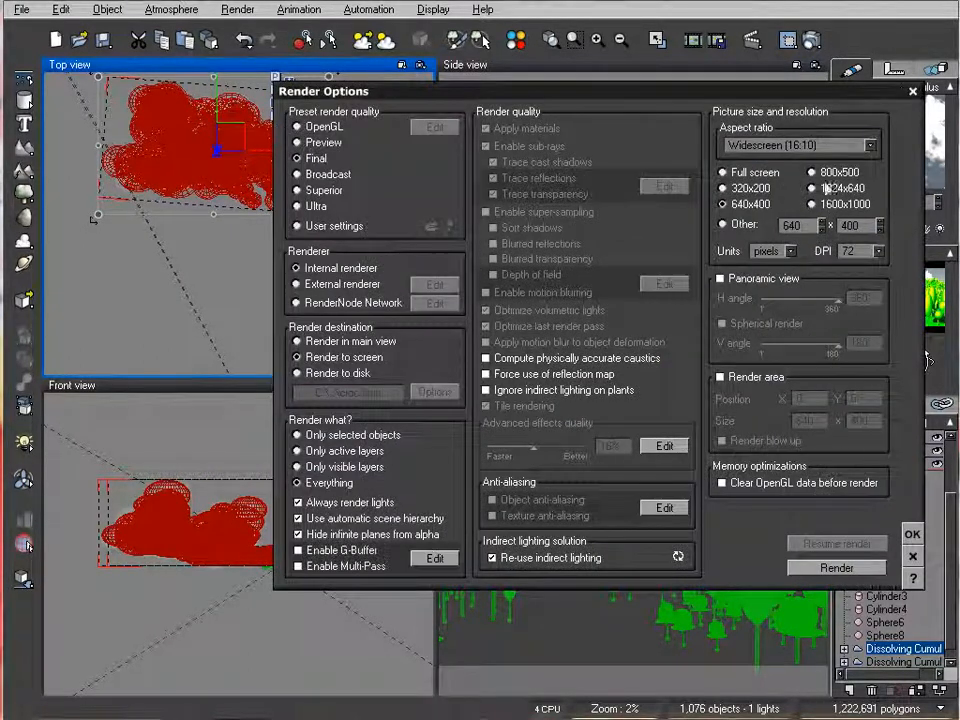
left_click(836, 567)
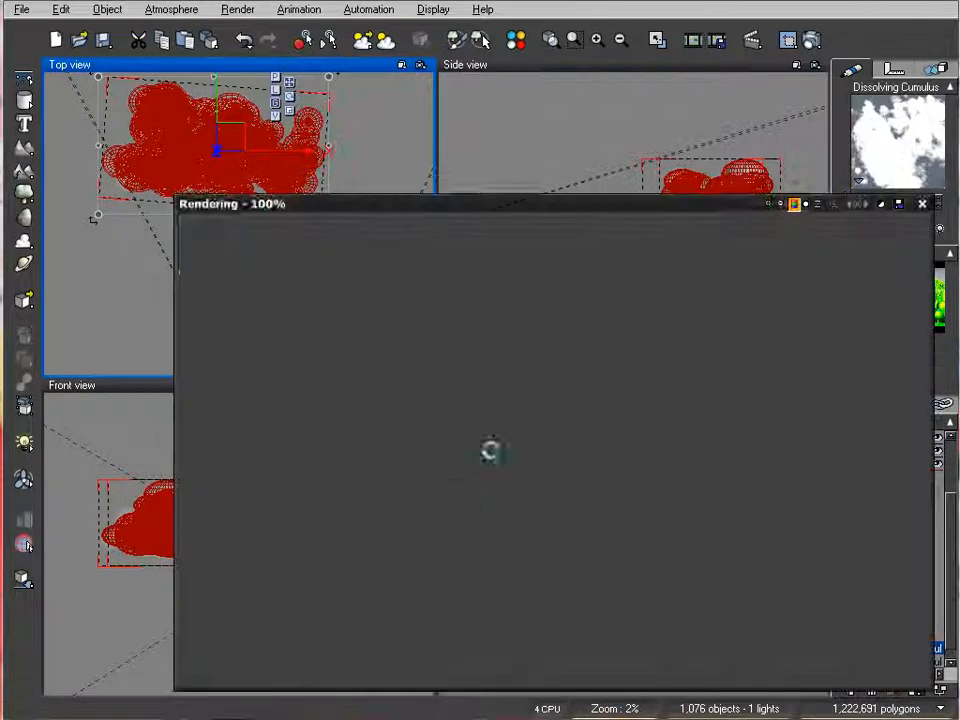
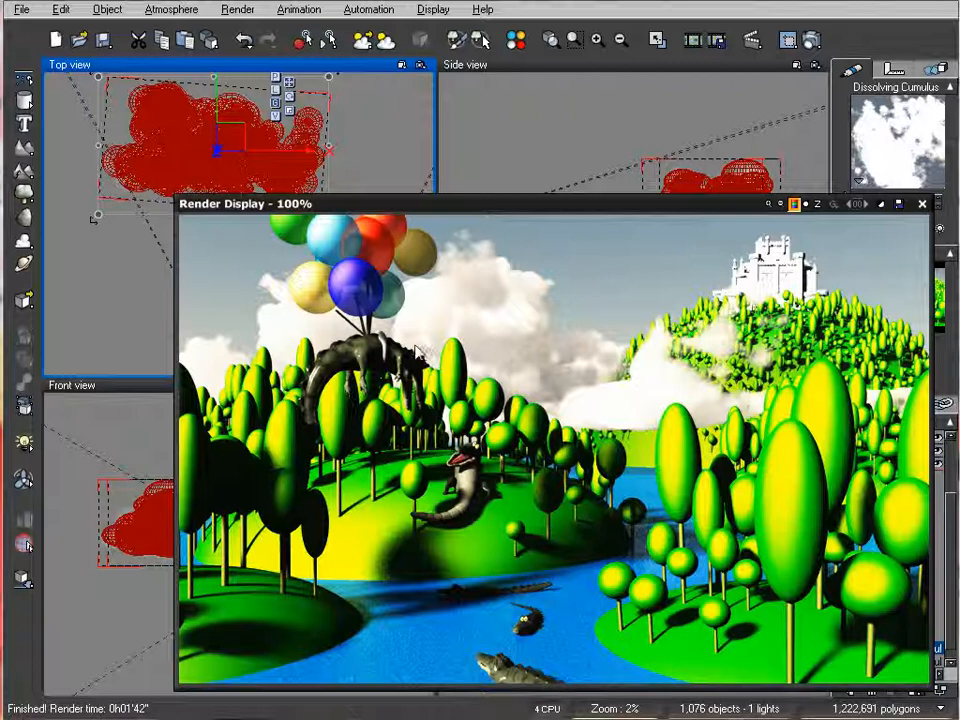
left_click(922, 203)
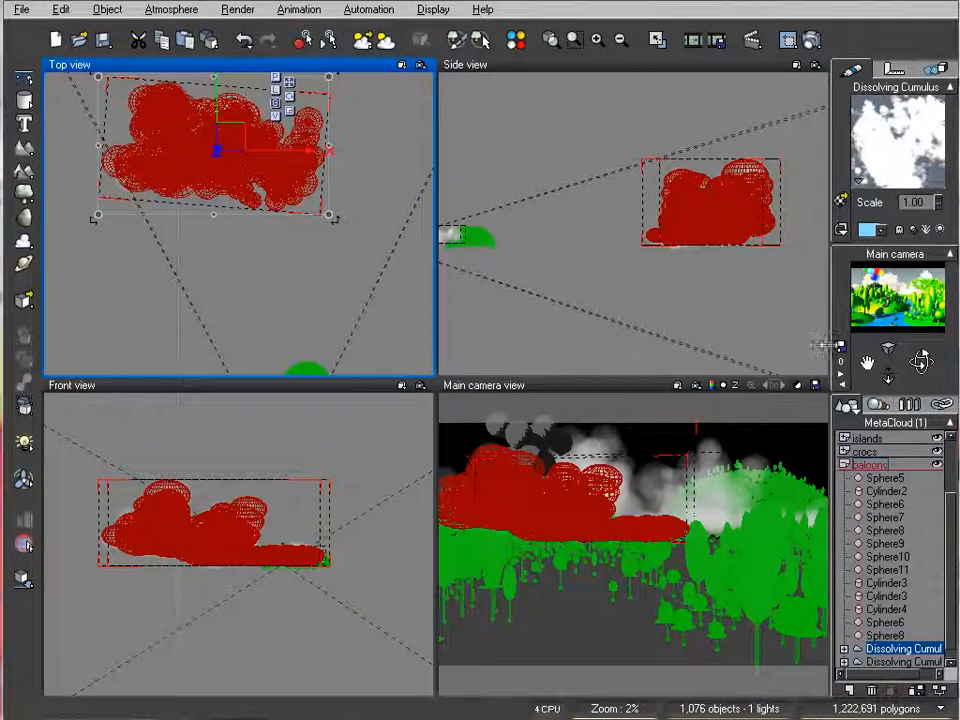
Shift the atmosphere's light balance toward ambient light, to 11%.
left_click(168, 10)
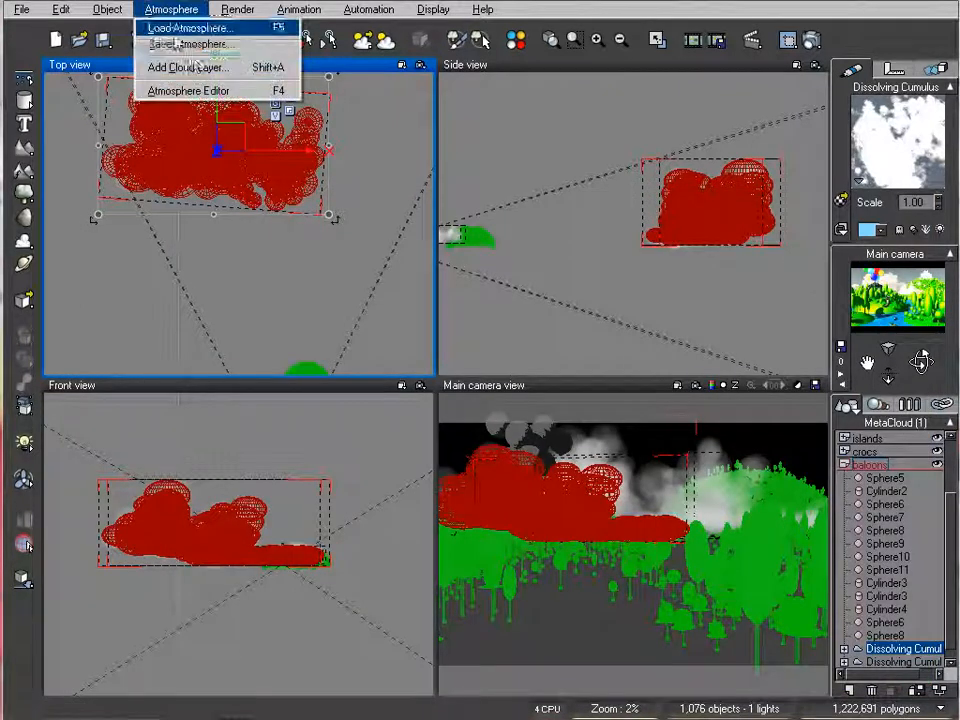
left_click(195, 88)
left_click_drag(372, 363, 340, 359)
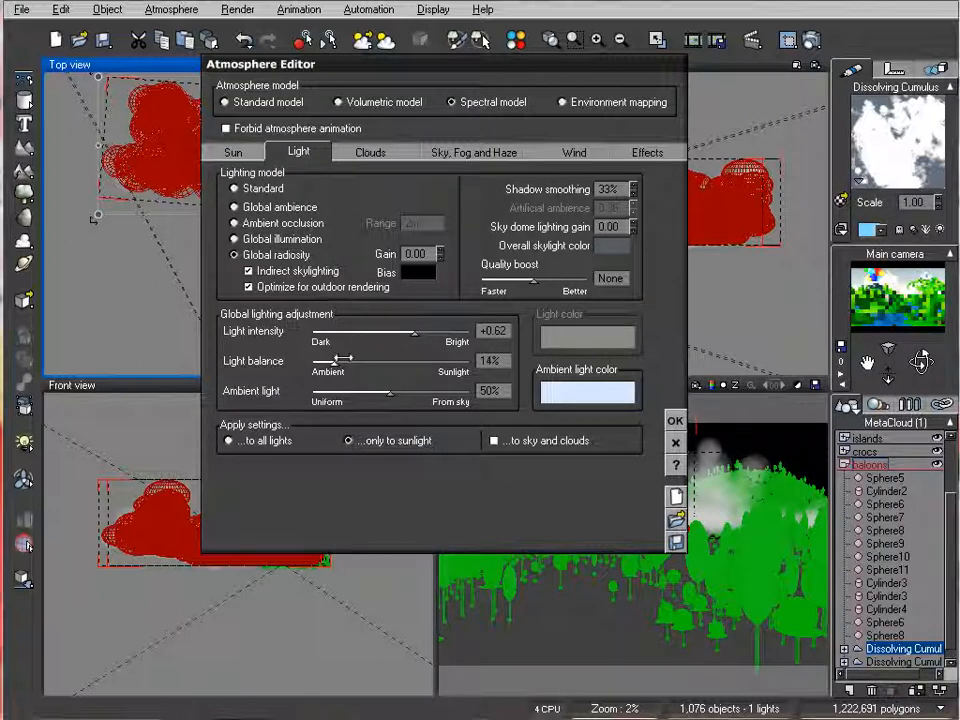
left_click_drag(342, 358, 337, 358)
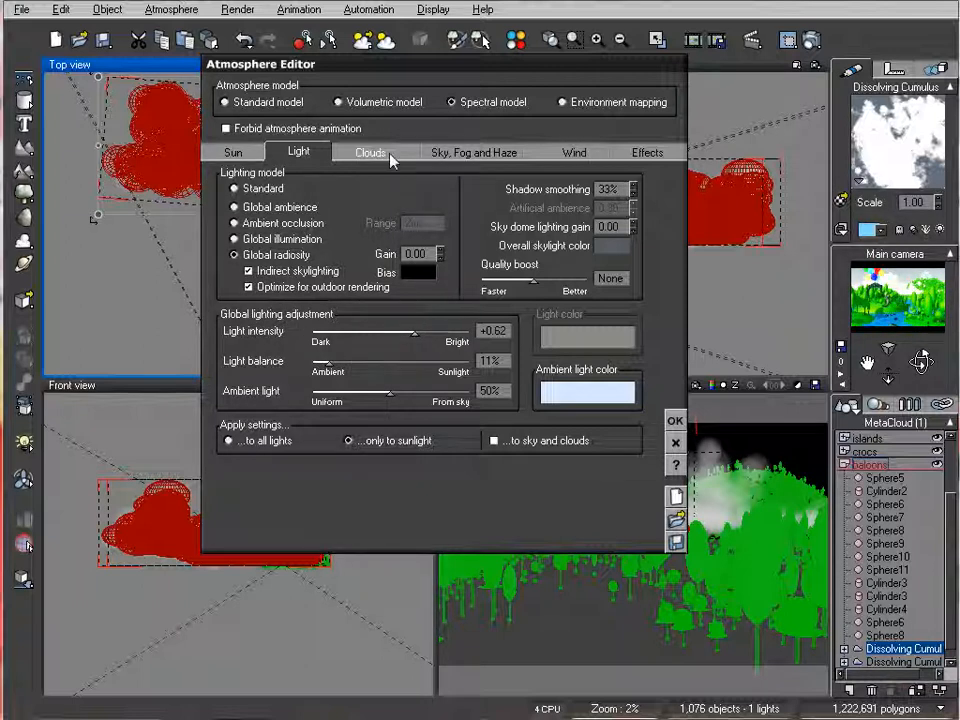
Set the atmosphere's decay amount to 19%, decay mean altitude to 17.596 m and sky ground density to 48%.
left_click(505, 153)
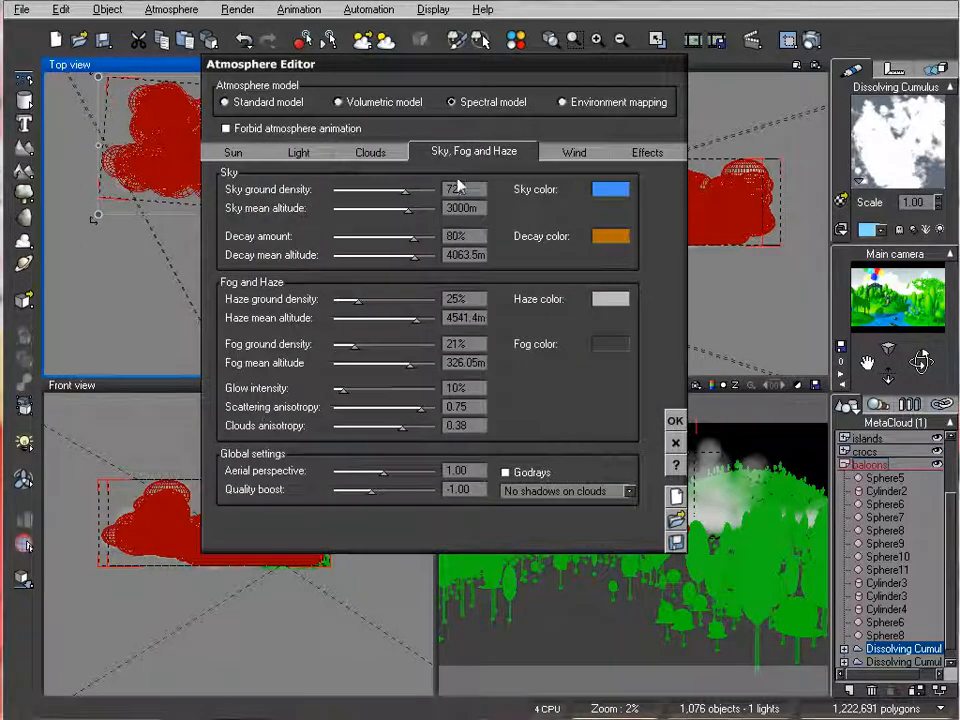
left_click_drag(425, 258, 338, 258)
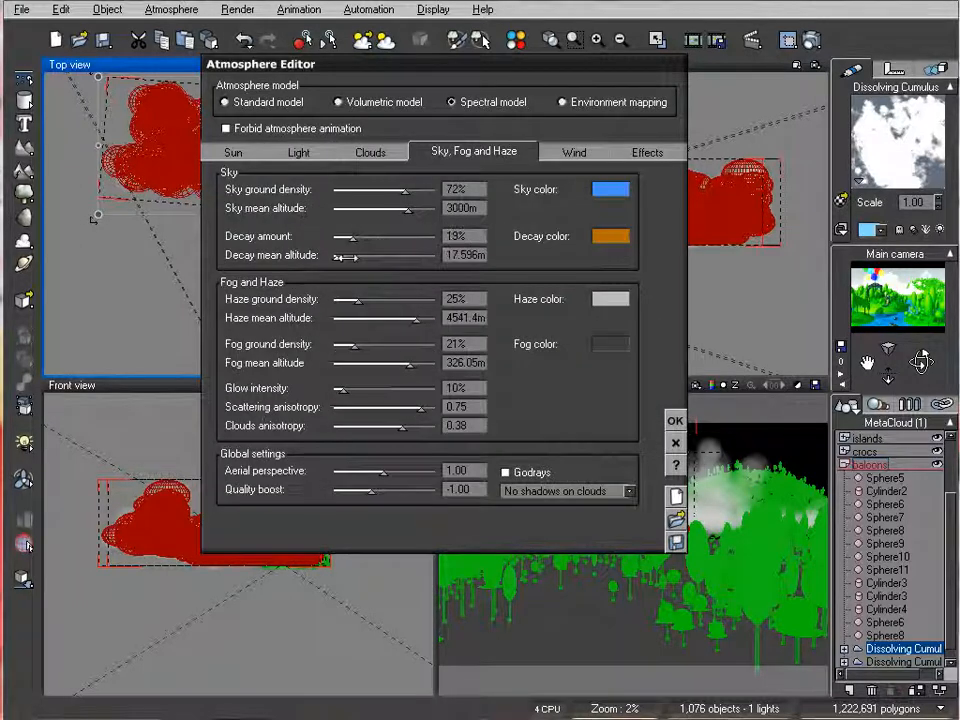
left_click_drag(407, 190, 394, 190)
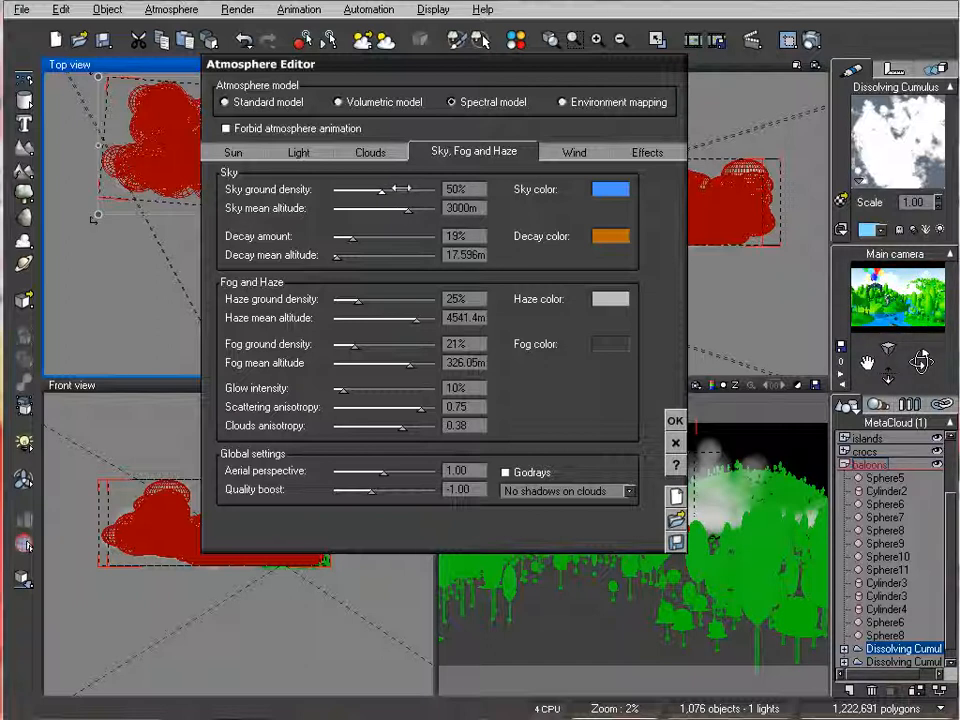
Set haze ground density to 19%, fog ground density to 7%, quality boost to 0.31 and aerial perspective to 3.66, and accept the atmosphere.
left_click_drag(357, 300, 350, 301)
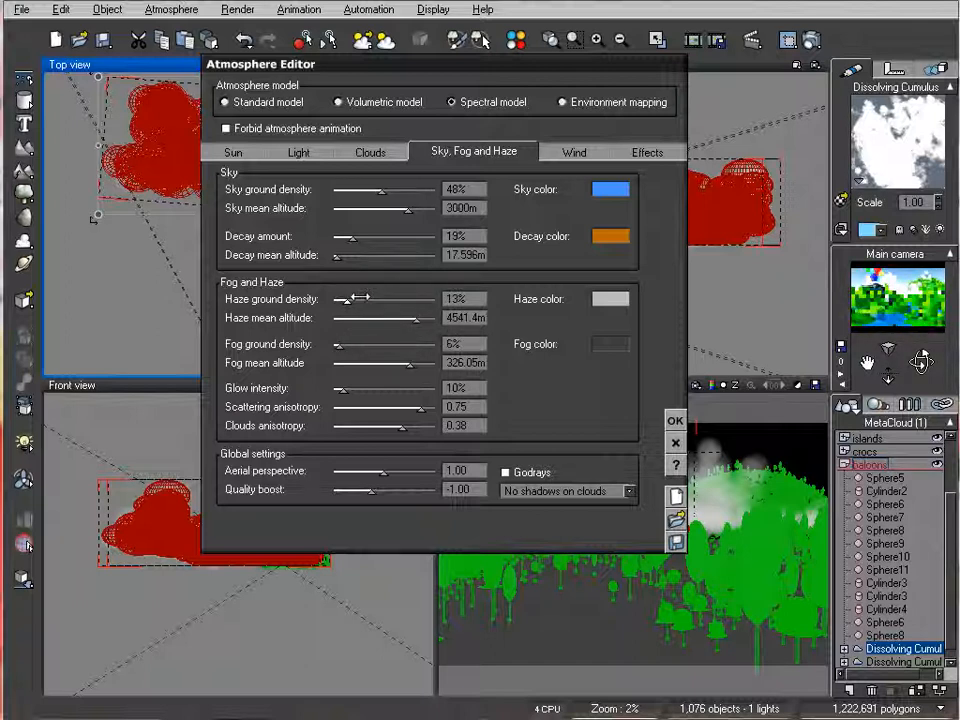
left_click_drag(357, 298, 365, 298)
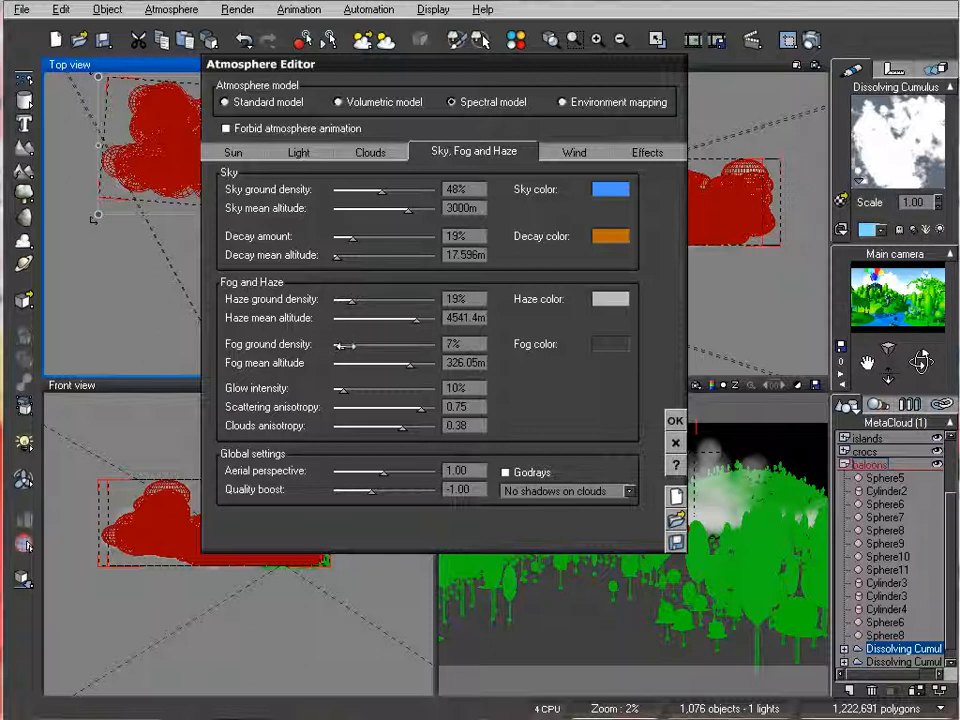
left_click_drag(409, 486, 386, 491)
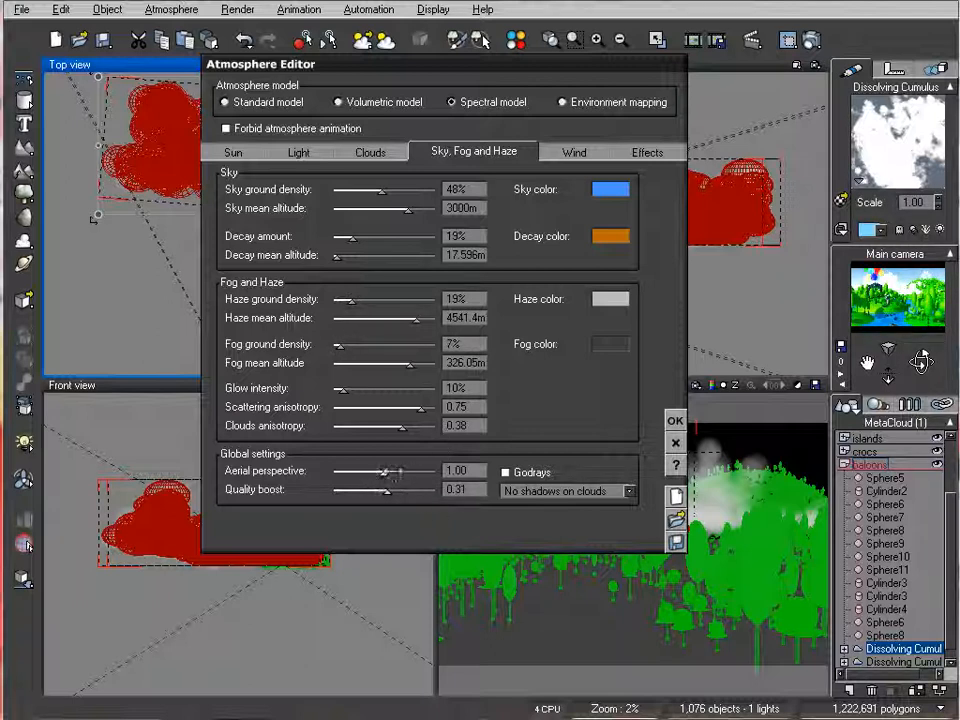
left_click_drag(395, 469, 418, 476)
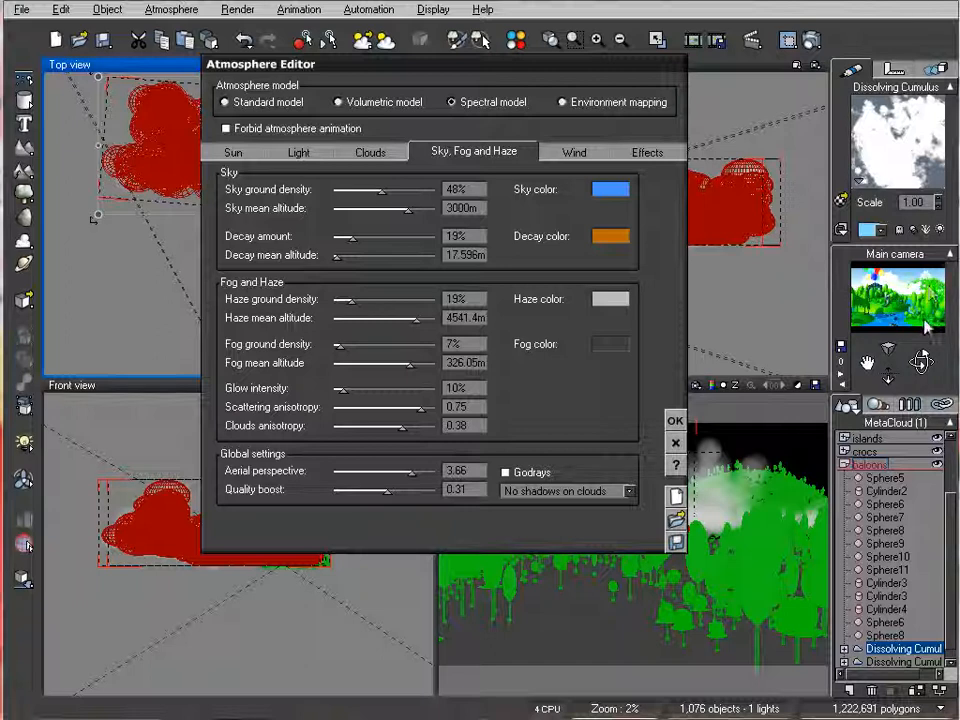
left_click(677, 423)
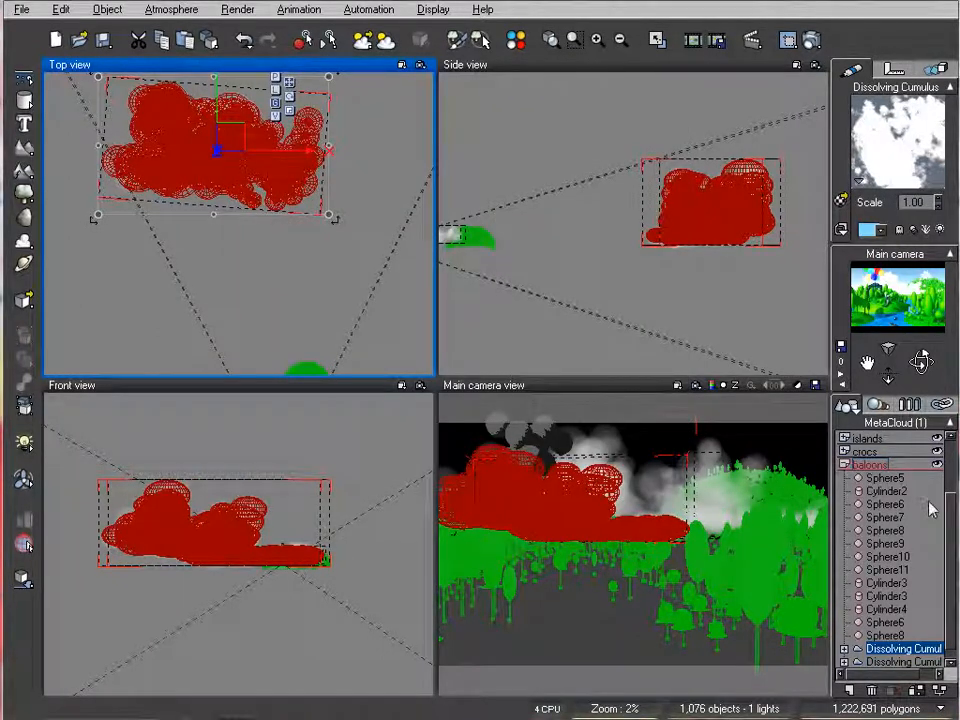
Raise the red Sphere5 balloon's material lighting to 33% luminous and 51% ambient.
left_click(880, 478)
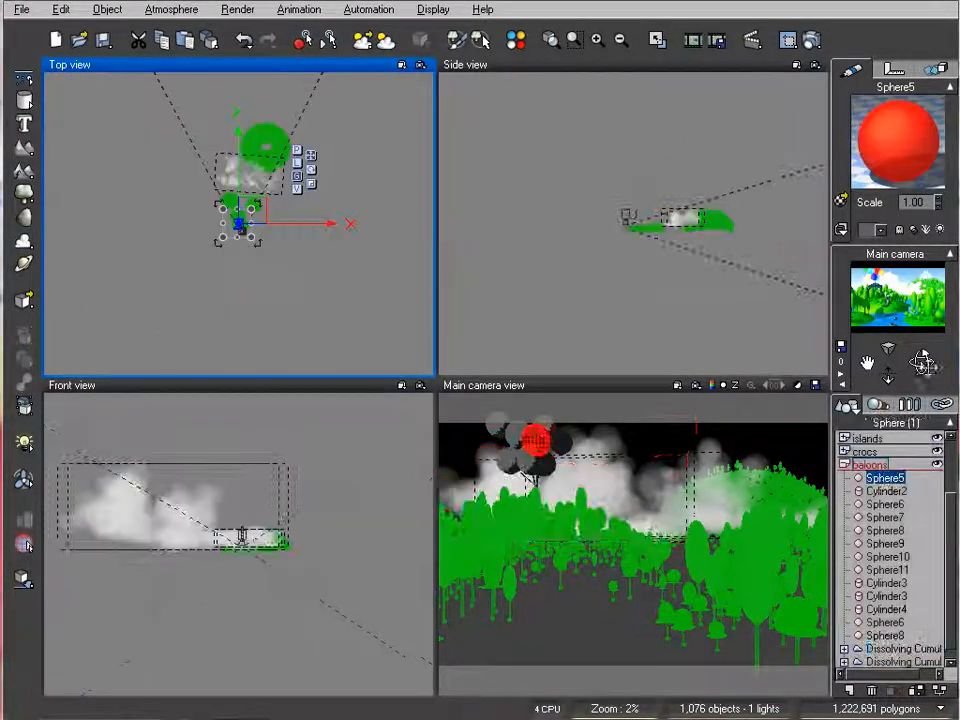
double_click(868, 139)
left_click(693, 352)
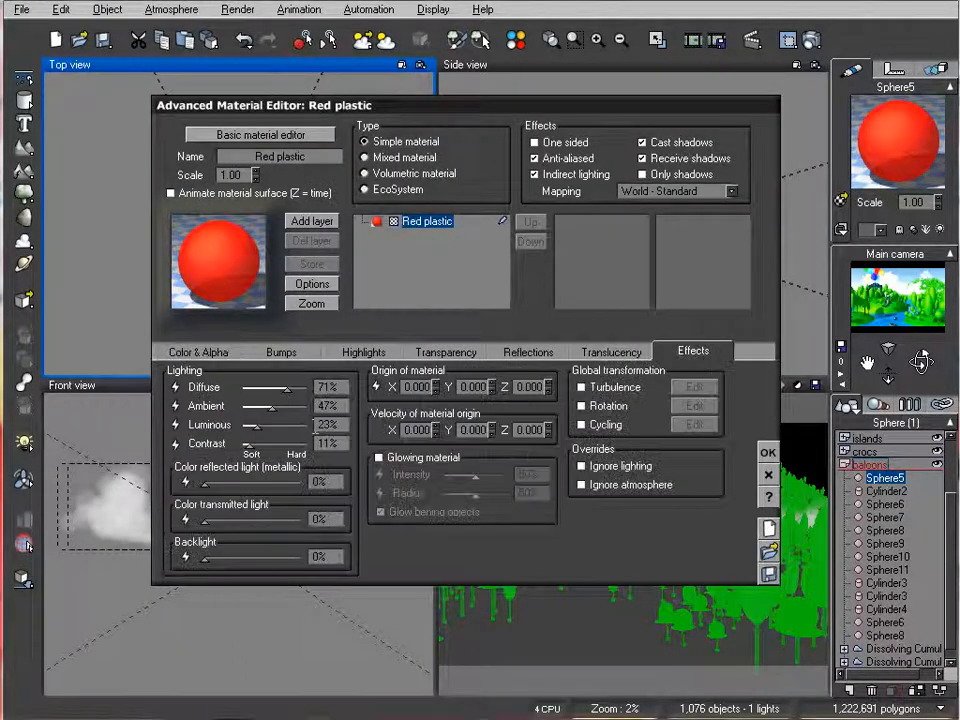
left_click_drag(268, 424, 271, 424)
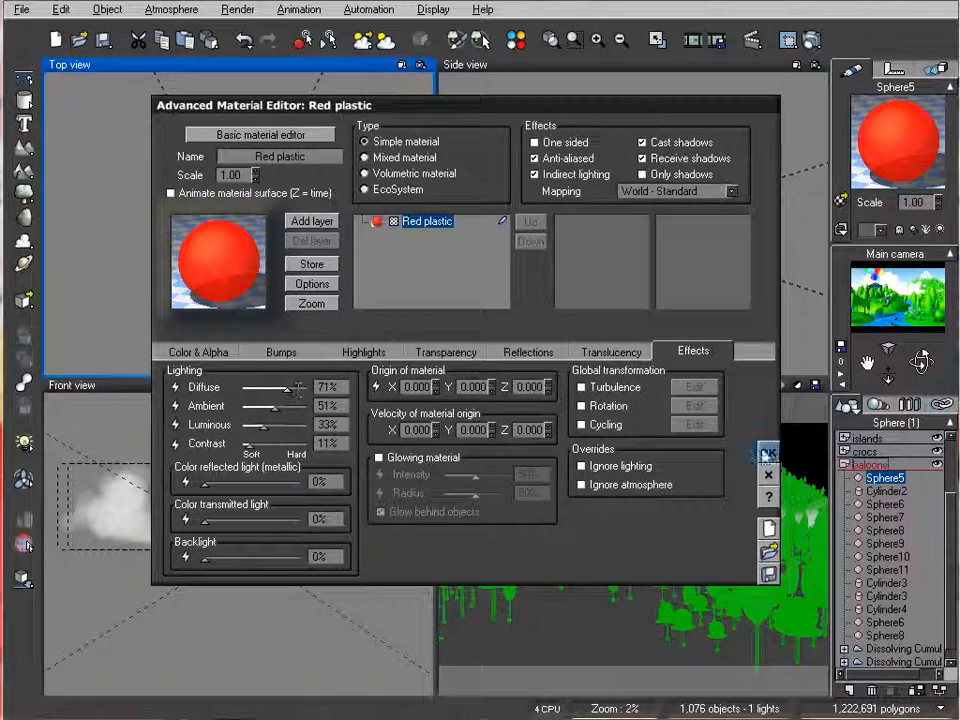
left_click(767, 452)
Increase the luminous and ambient lighting of the light blue Sphere6 balloon's material.
left_click(885, 504)
double_click(897, 140)
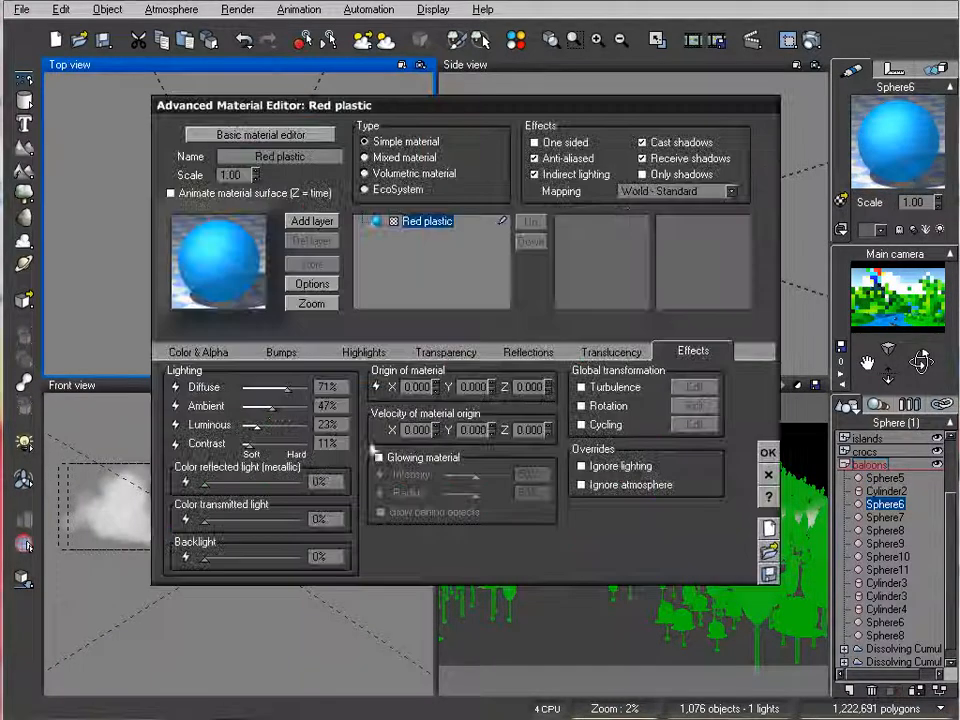
left_click_drag(261, 427, 279, 408)
left_click(767, 452)
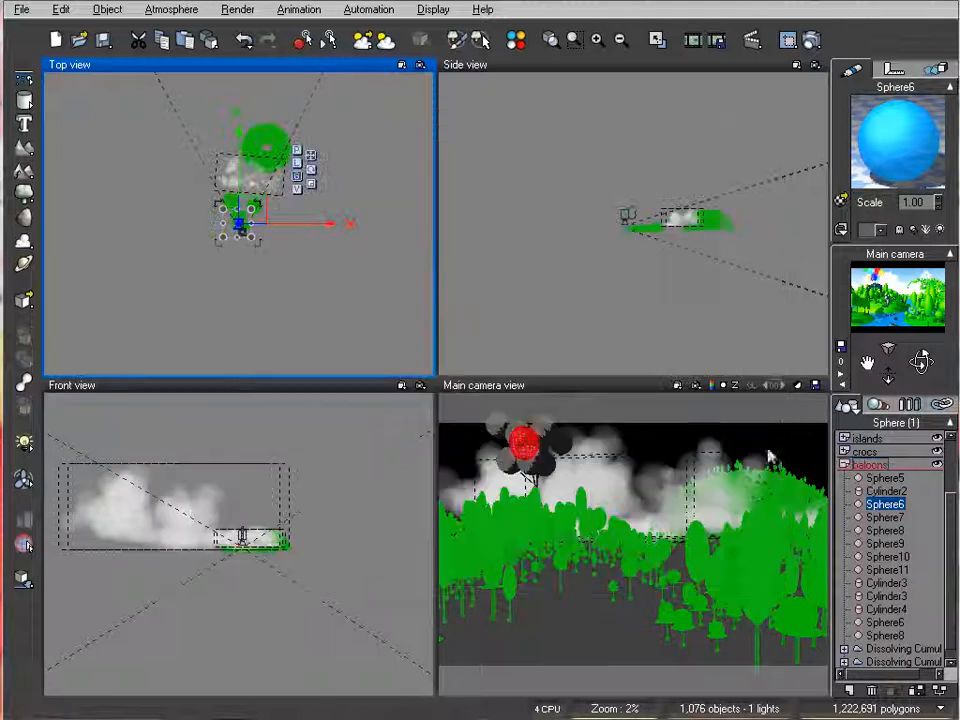
Set the yellow Sphere7 balloon's material lighting to 41% luminous and 49% ambient.
left_click(885, 517)
double_click(908, 163)
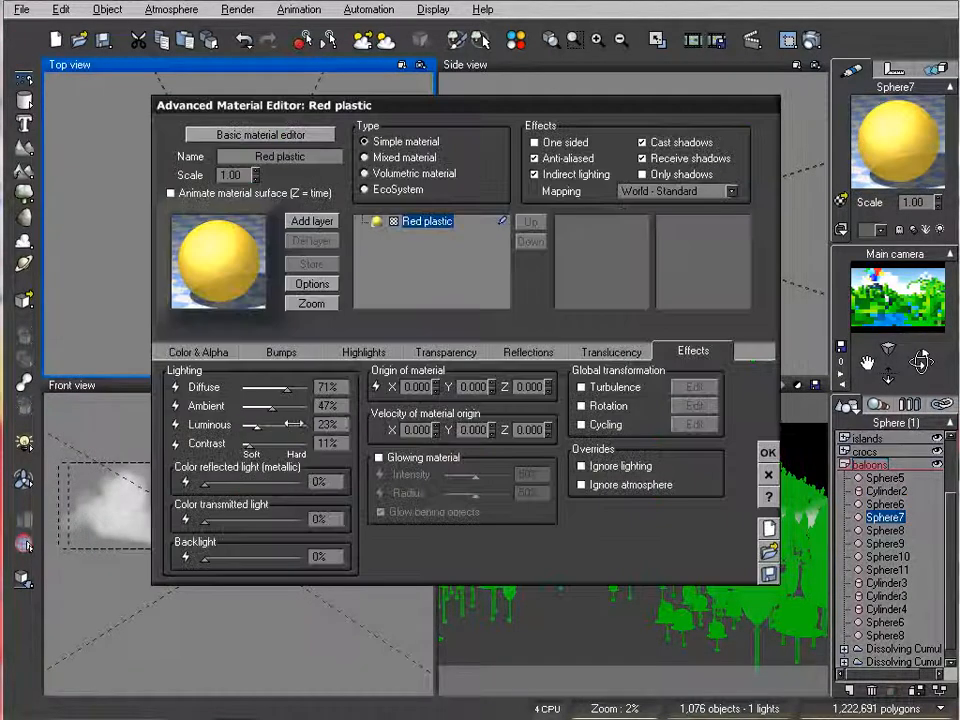
left_click_drag(259, 426, 274, 407)
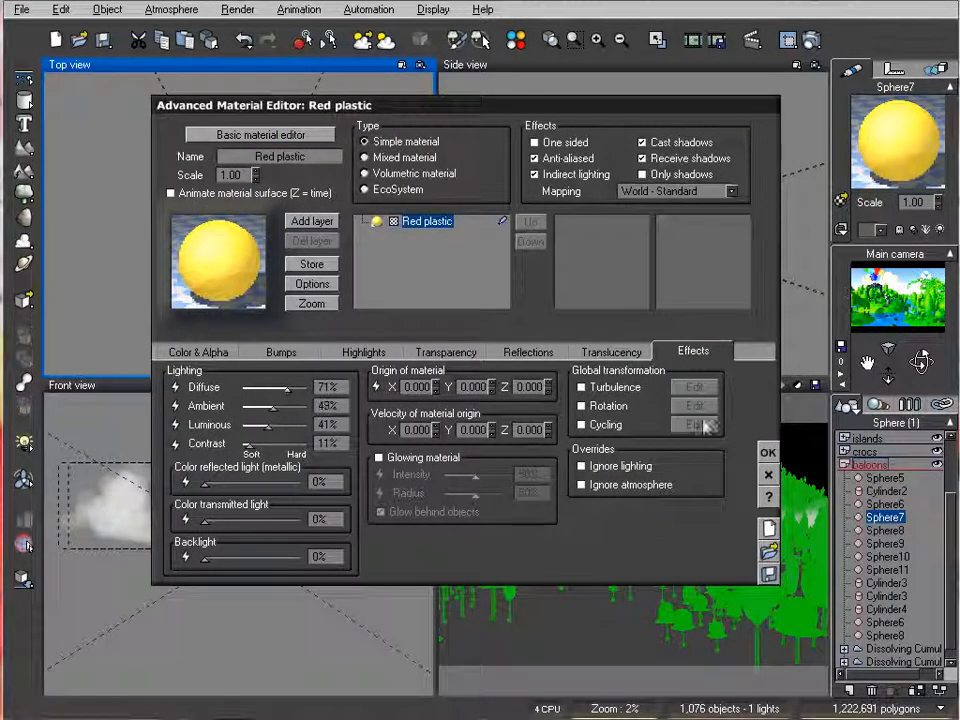
left_click(767, 452)
Increase the luminous and ambient lighting of the green Sphere8 balloon's material.
left_click(885, 530)
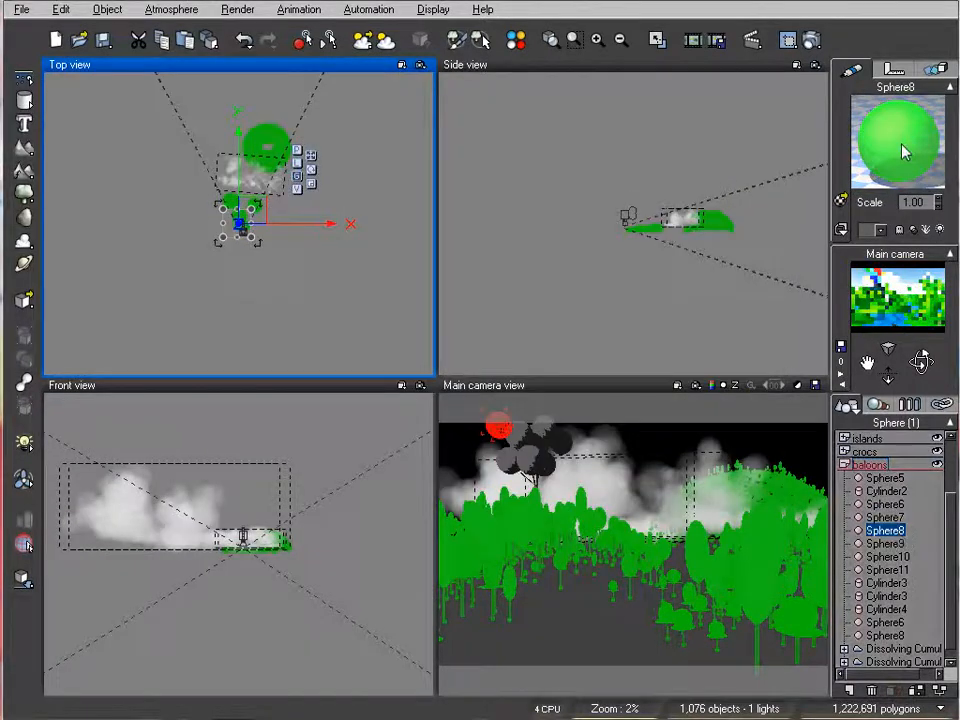
double_click(905, 152)
left_click_drag(259, 426, 276, 407)
left_click(767, 452)
Increase the luminous lighting of the red Sphere9 balloon's material.
left_click(885, 543)
double_click(912, 143)
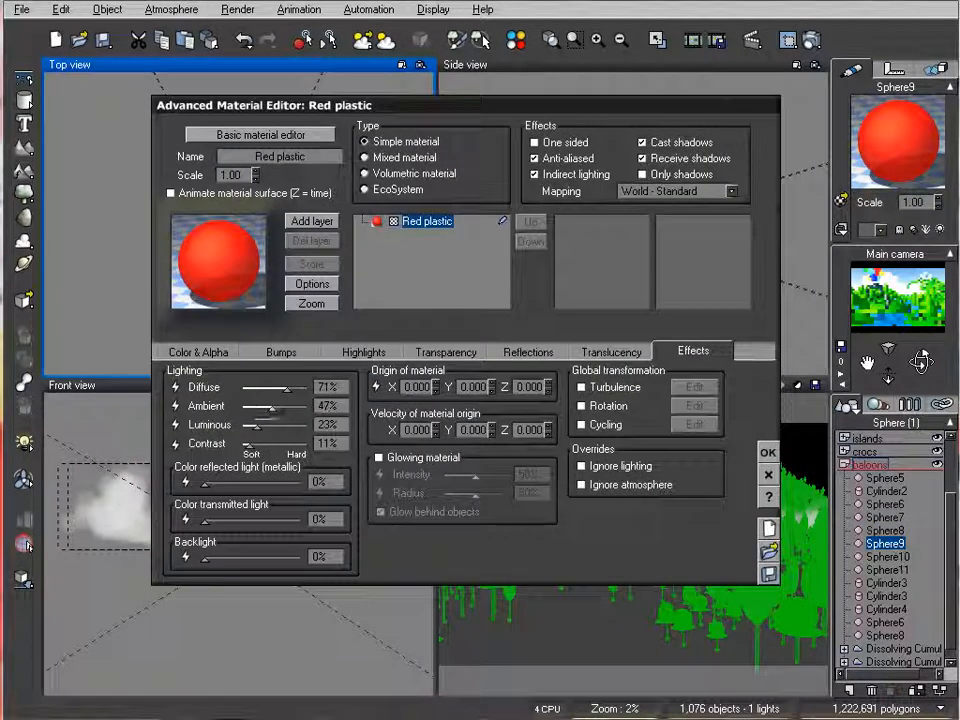
left_click_drag(262, 426, 266, 426)
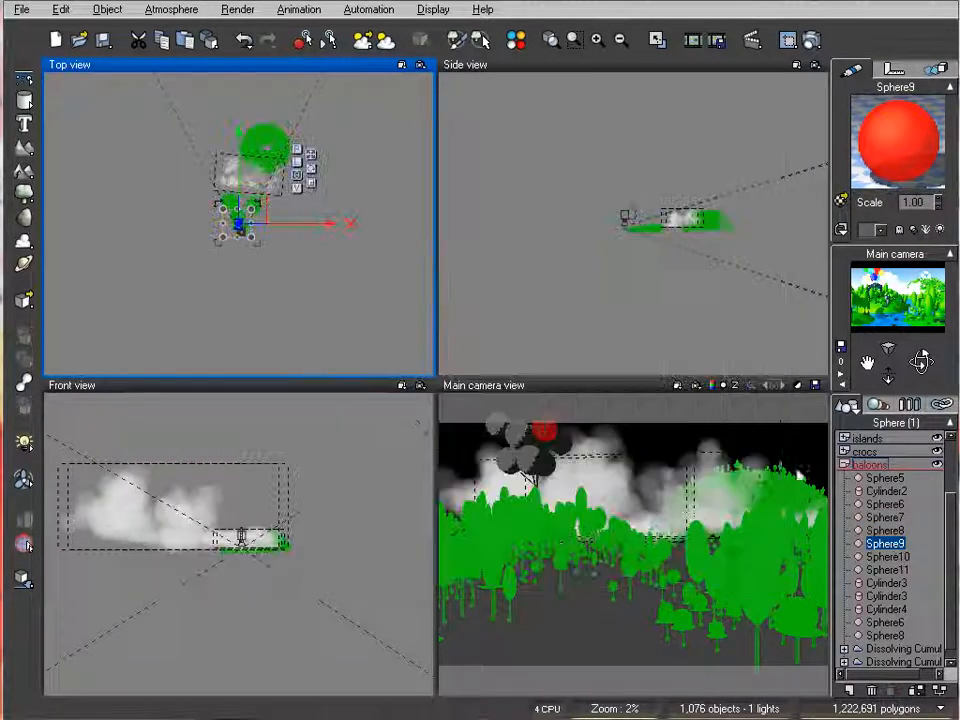
left_click(767, 452)
Raise the luminous lighting of the turquoise Sphere10 balloon's material to about 36% and check its transparency settings.
left_click(885, 556)
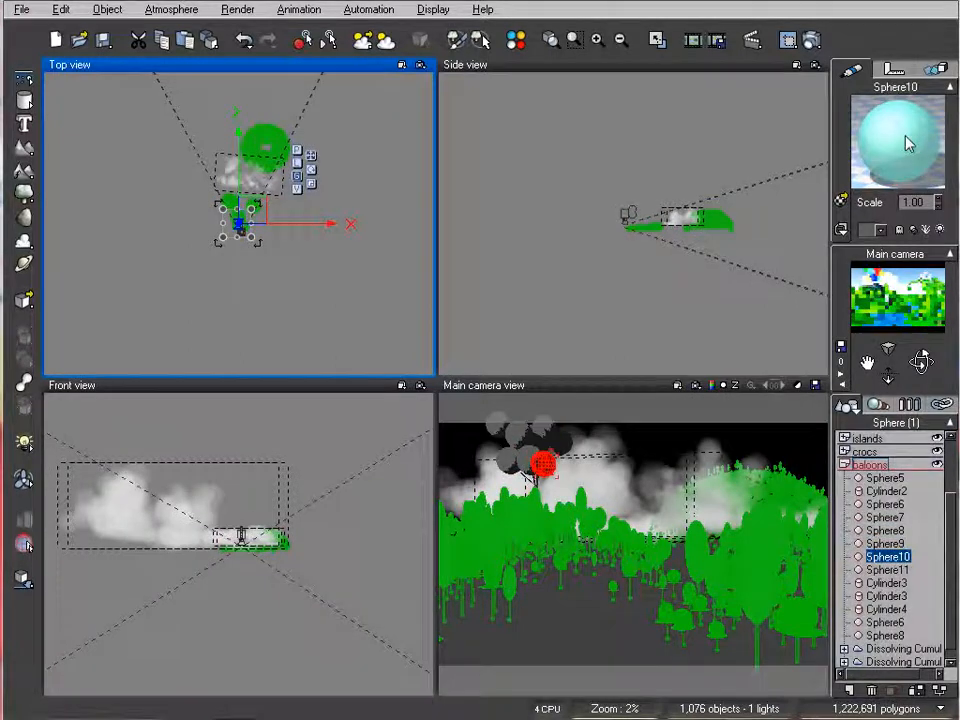
double_click(912, 150)
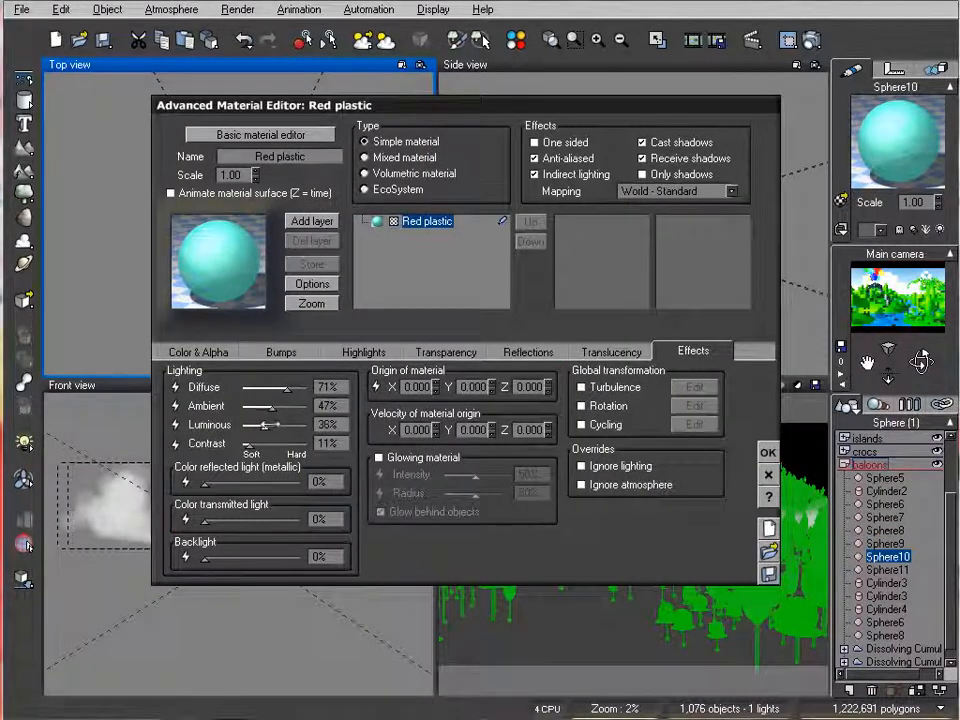
left_click_drag(258, 426, 266, 426)
left_click(446, 352)
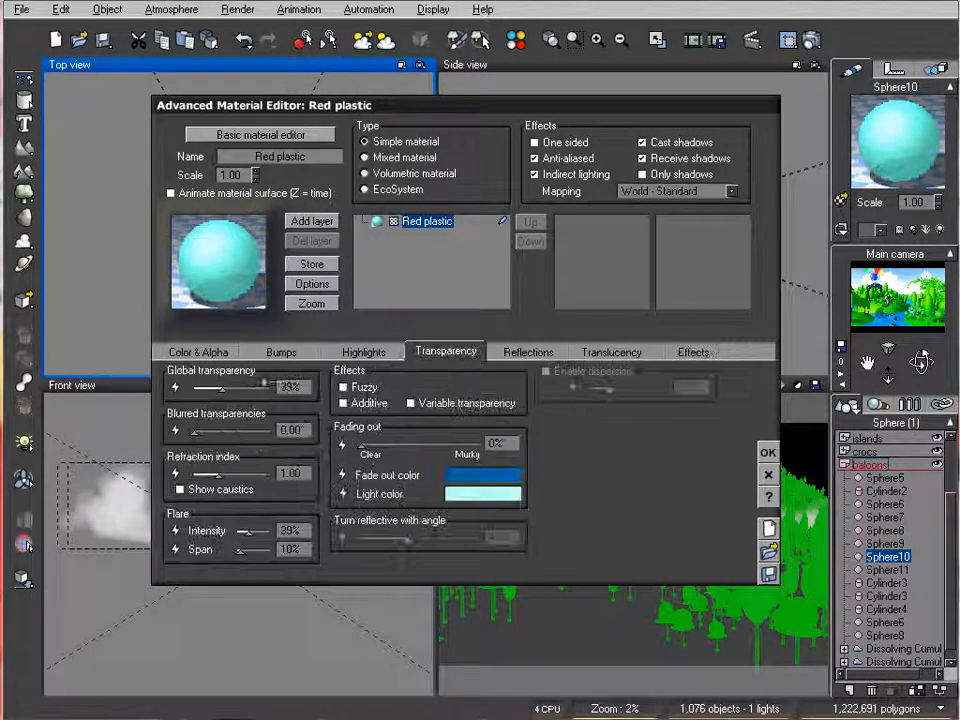
left_click(769, 453)
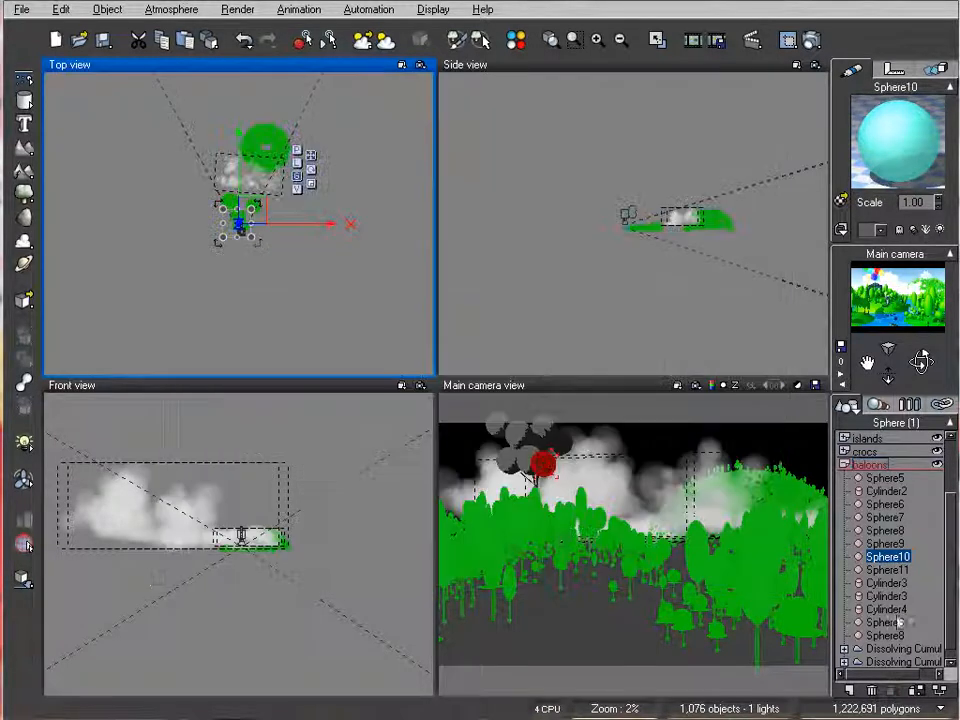
Increase the global transparency and luminous lighting of the light blue Sphere11 balloon's material.
left_click(876, 570)
double_click(897, 160)
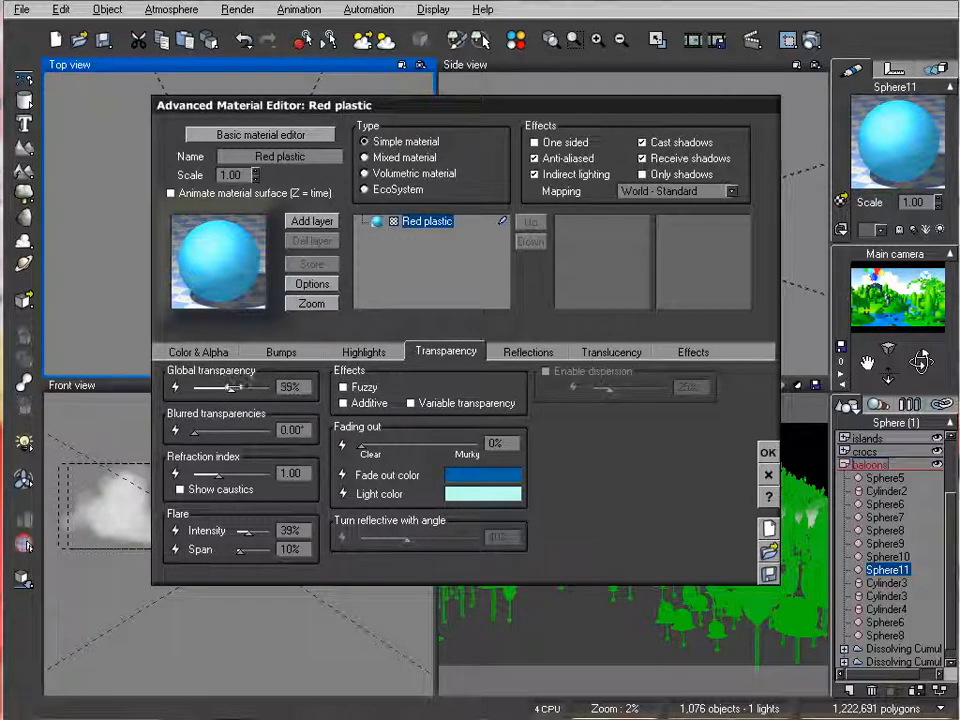
left_click(693, 352)
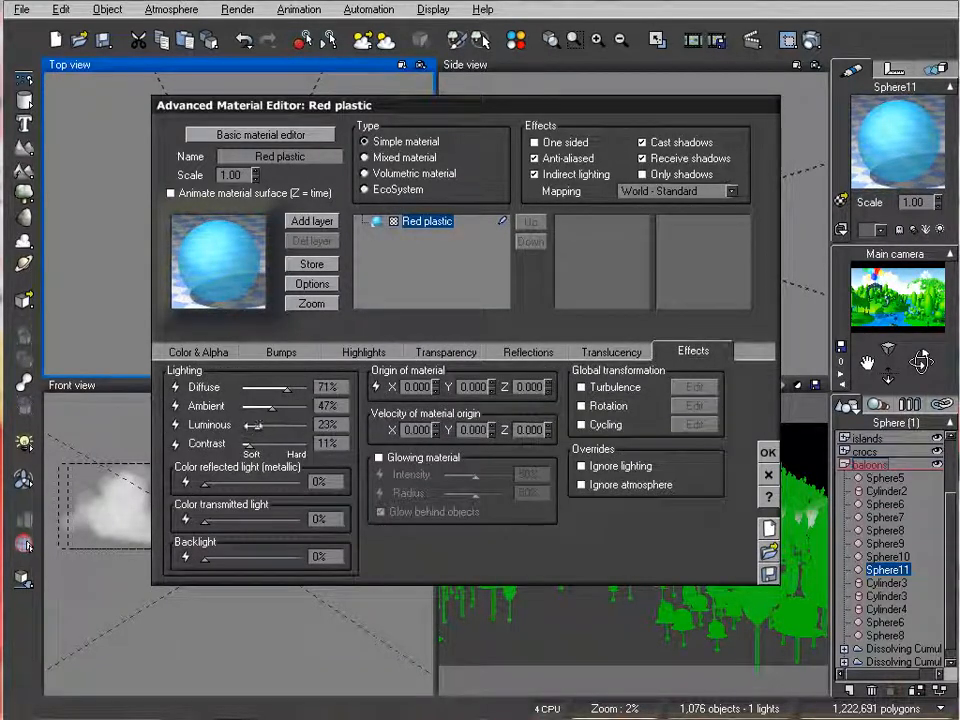
left_click(768, 452)
Increase the luminous and ambient lighting of the dark blue Sphere6 balloon's material.
left_click(885, 622)
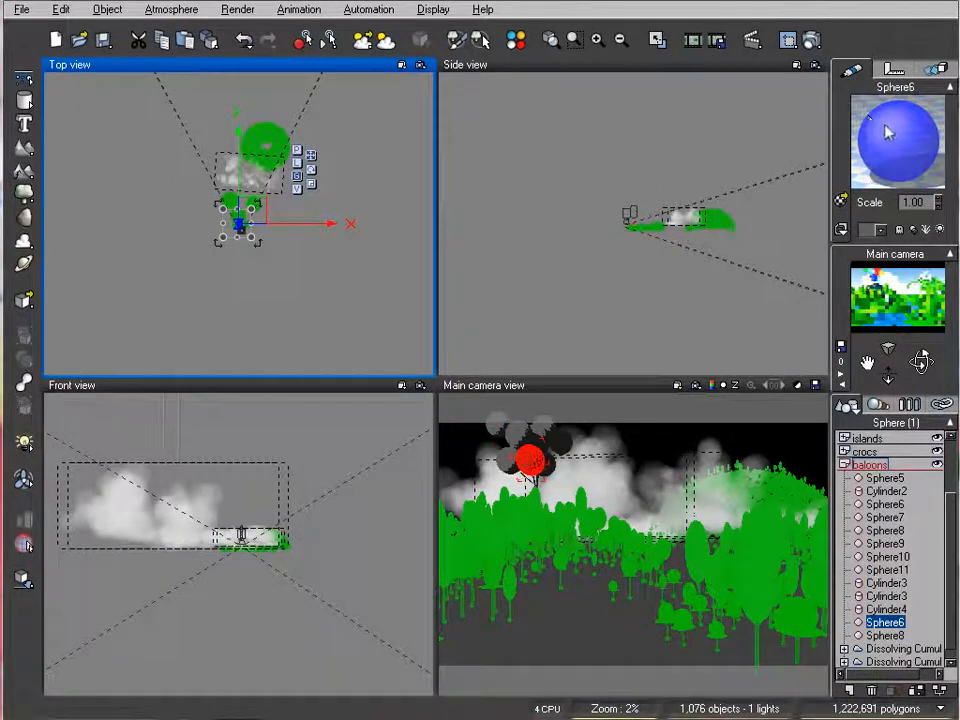
double_click(873, 143)
left_click_drag(271, 411, 272, 425)
left_click(768, 452)
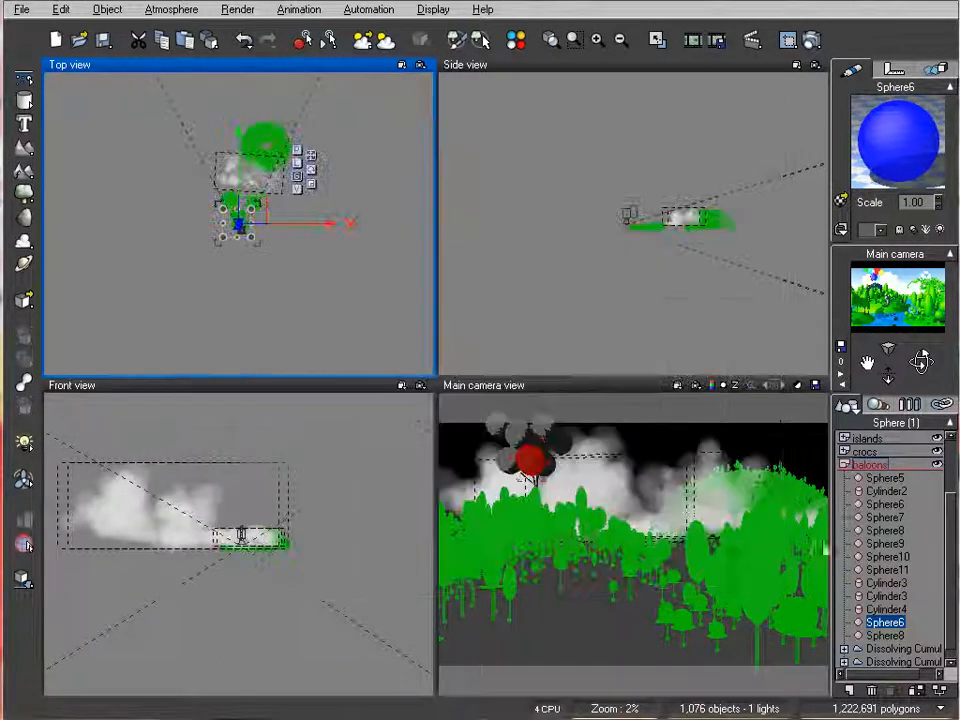
Set the yellow Sphere8 balloon's material lighting to 36% luminous and about 49% ambient.
left_click(885, 635)
double_click(895, 140)
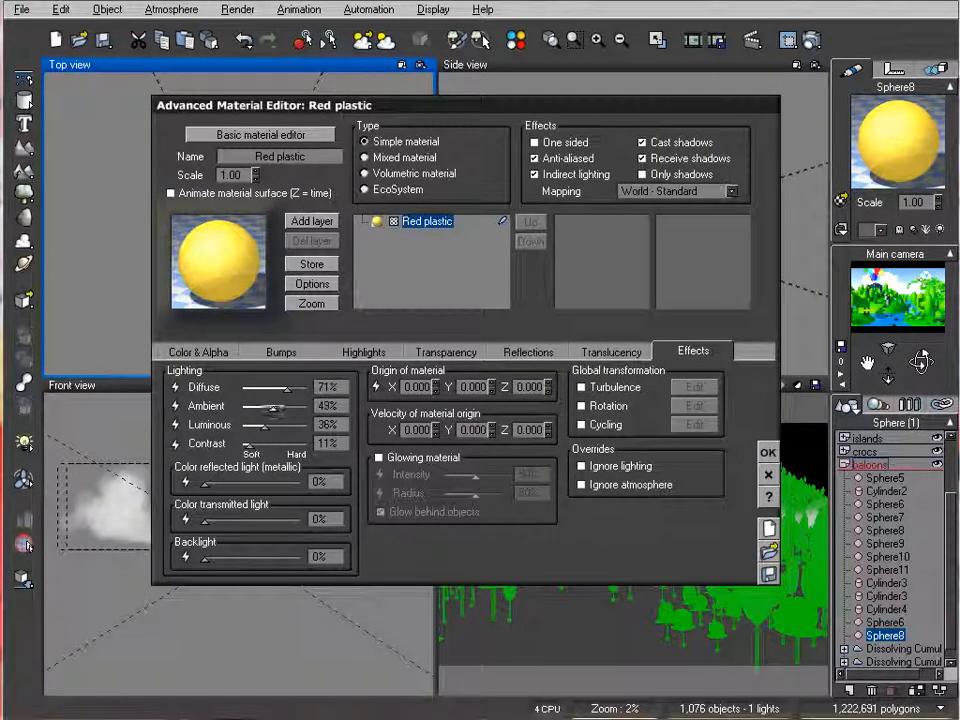
left_click(768, 453)
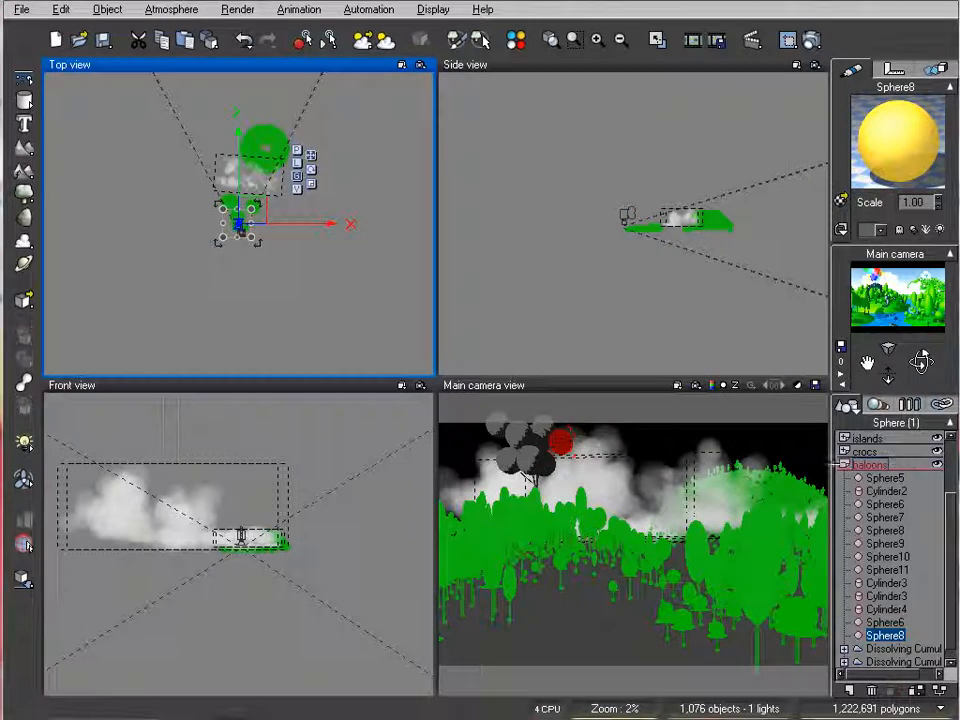
Collapse the baloons layer, select the Sun light in Layer 1 and move it slightly closer to the main camera's axis in the top view.
left_click(844, 464)
left_click(885, 477)
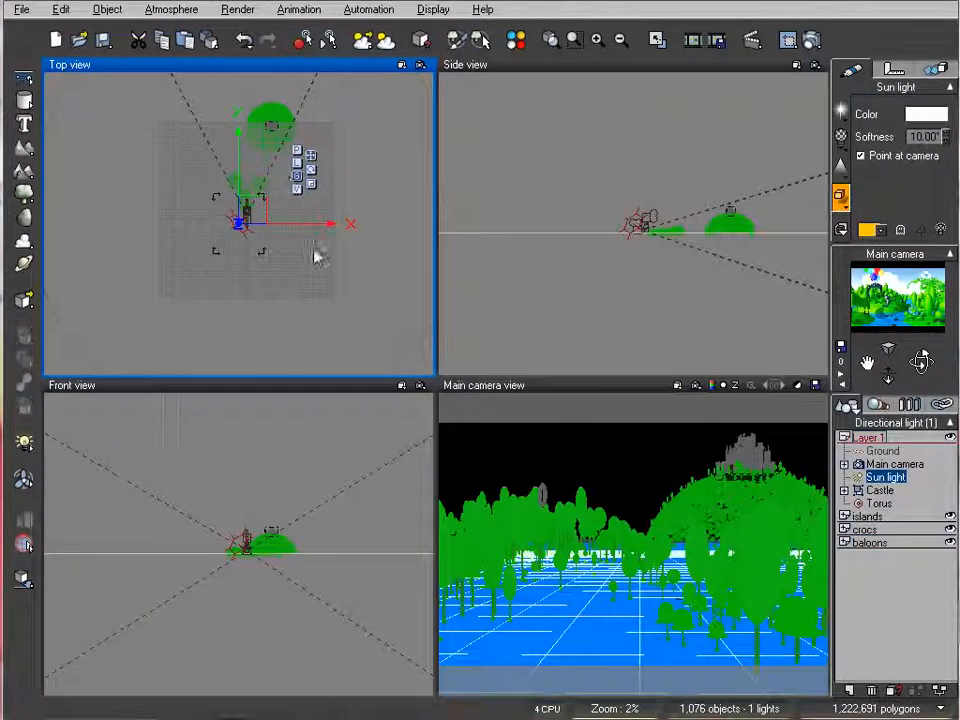
scroll(284, 247, "up", 2)
scroll(284, 247, "up", 2)
right_click_drag(208, 260, 255, 275)
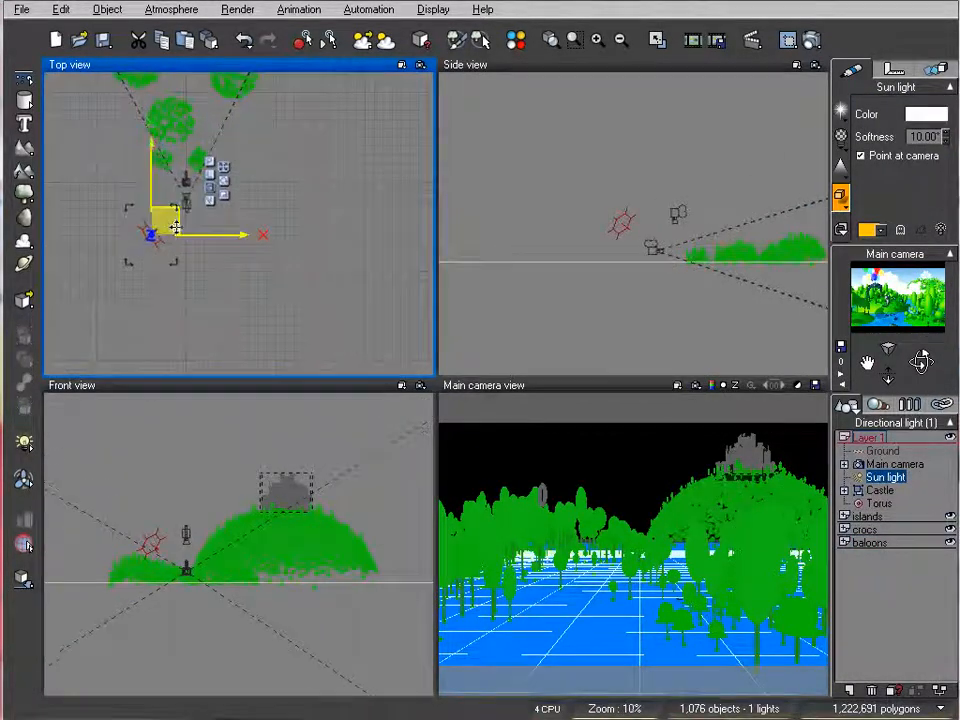
left_click_drag(184, 230, 186, 231)
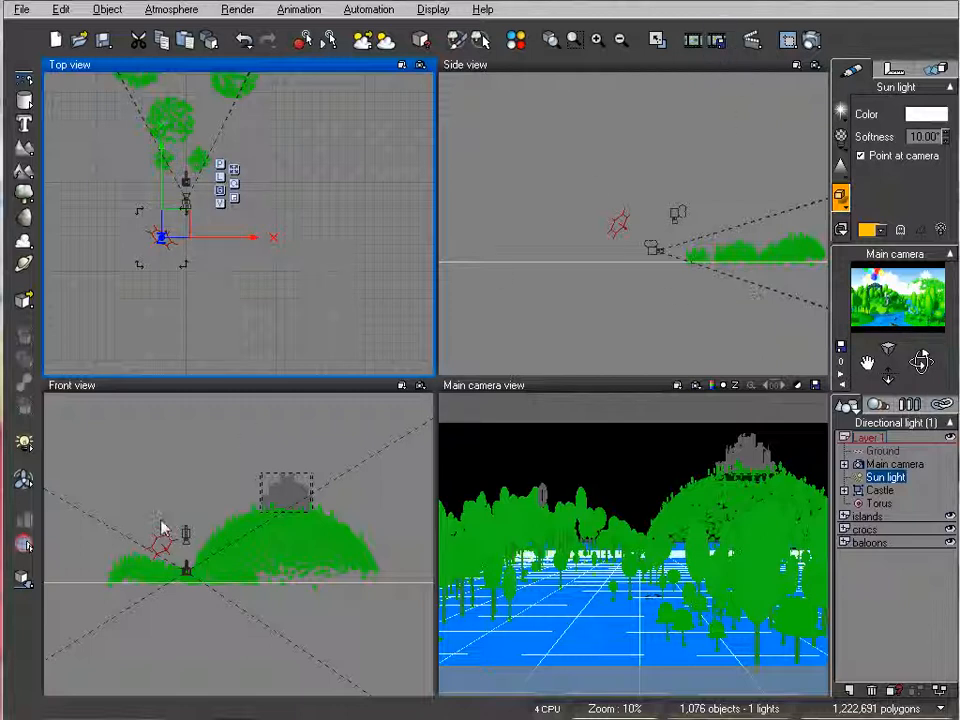
Set the lighting of Croc5's Skin material in the crocs layer to 61% diffuse, 46% ambient and 10% luminous.
left_click(671, 212)
scroll(636, 240, "up", 5)
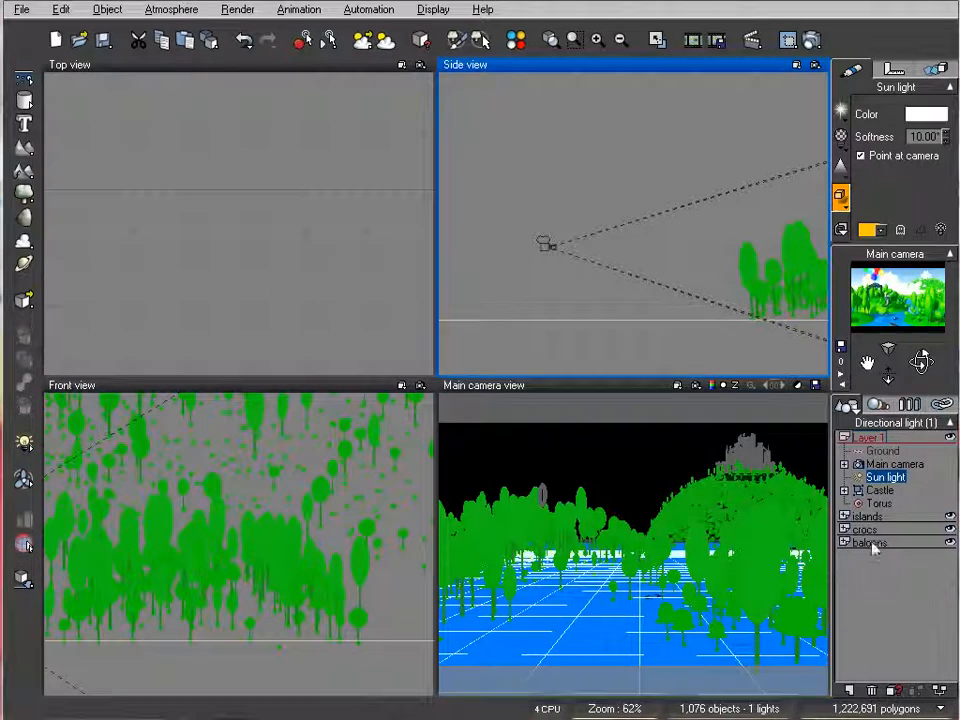
left_click(845, 530)
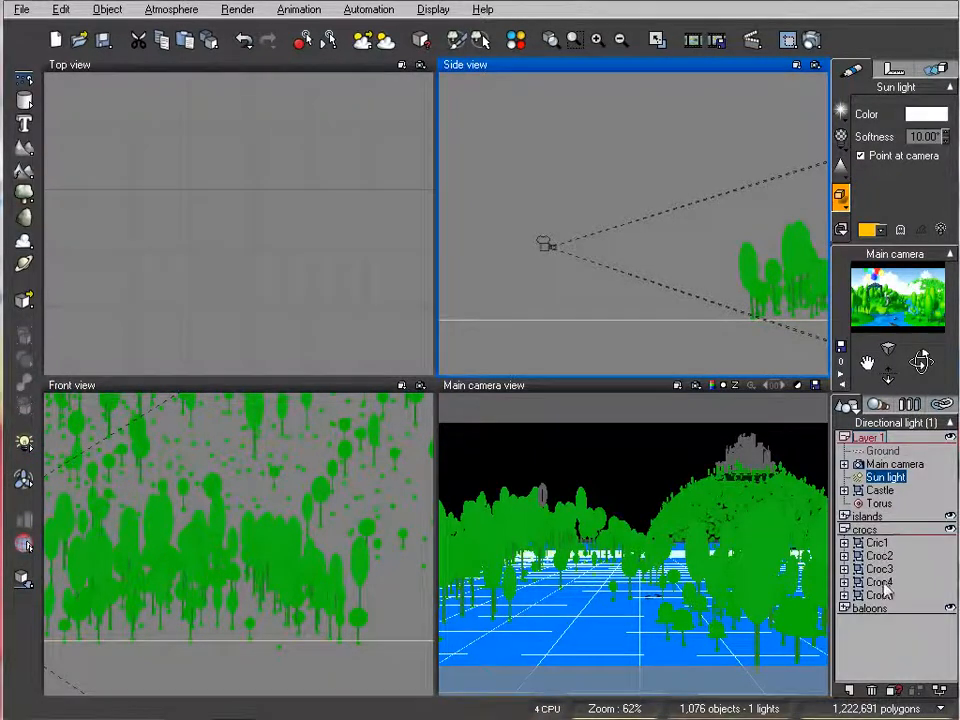
left_click(879, 595)
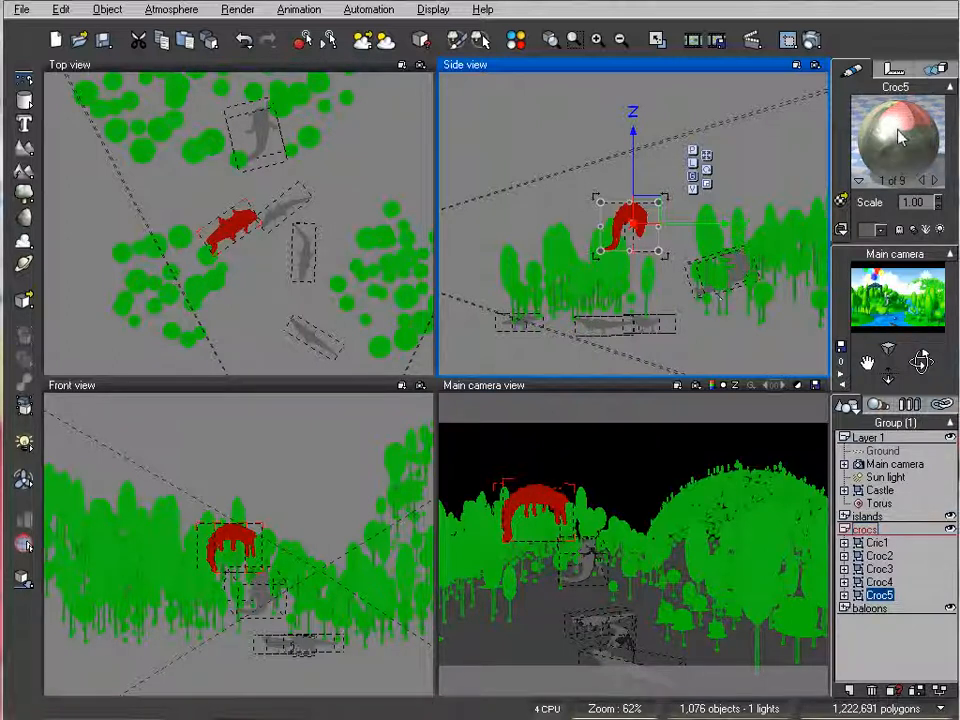
left_click(933, 180)
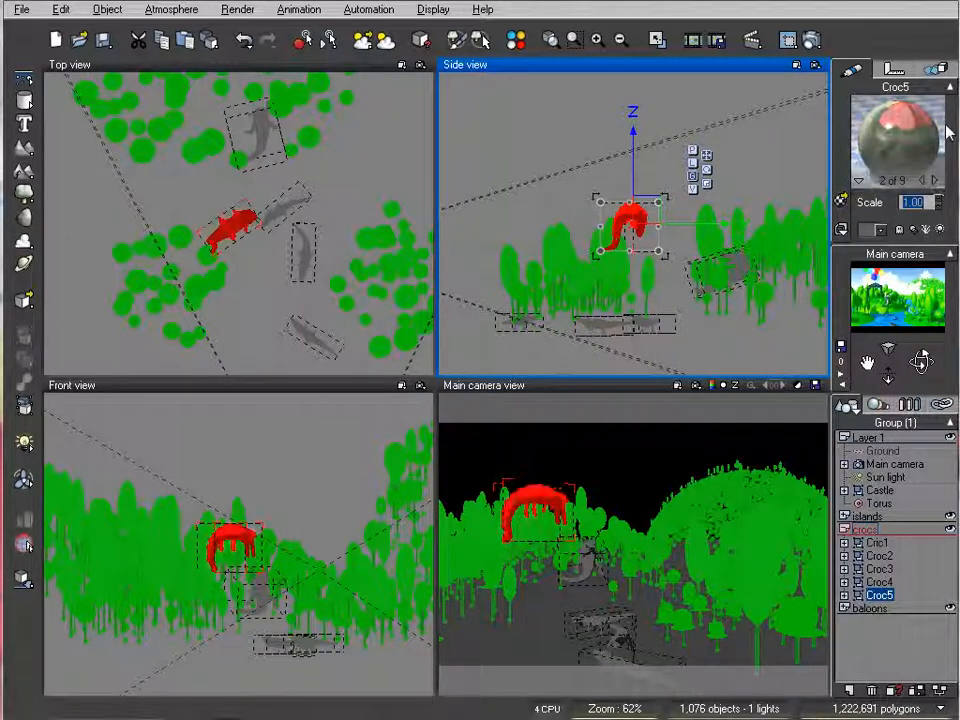
double_click(921, 140)
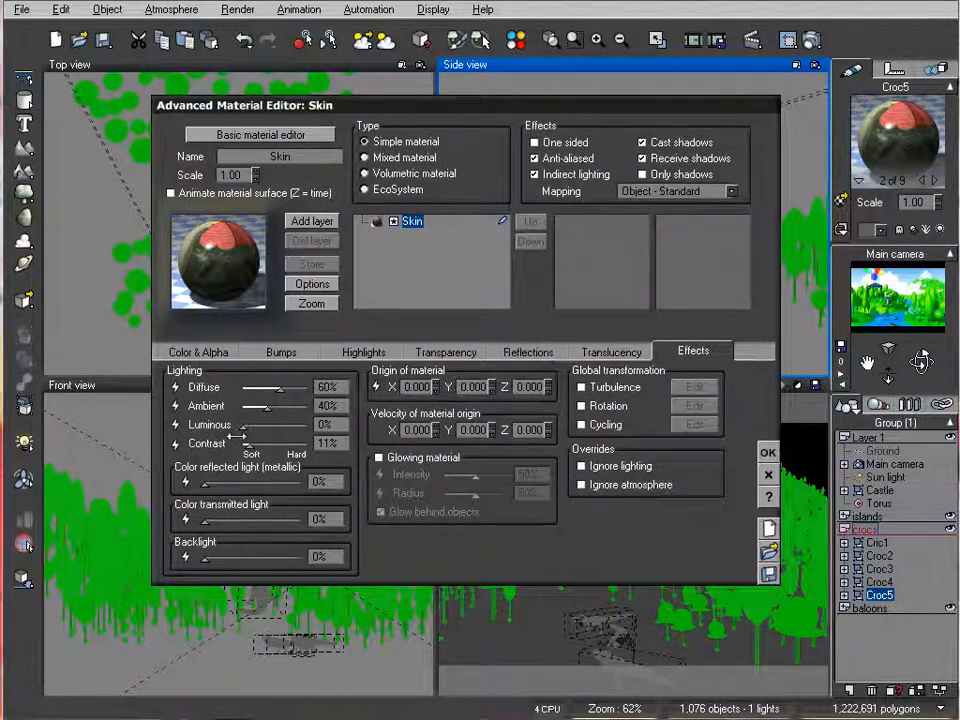
left_click_drag(251, 426, 271, 407)
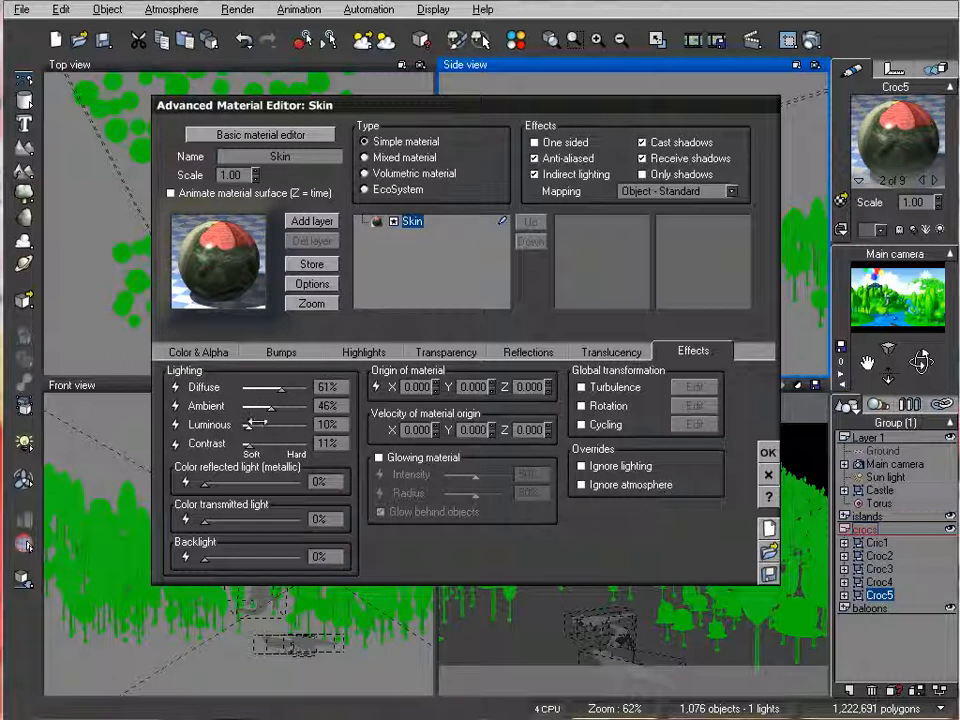
left_click(768, 453)
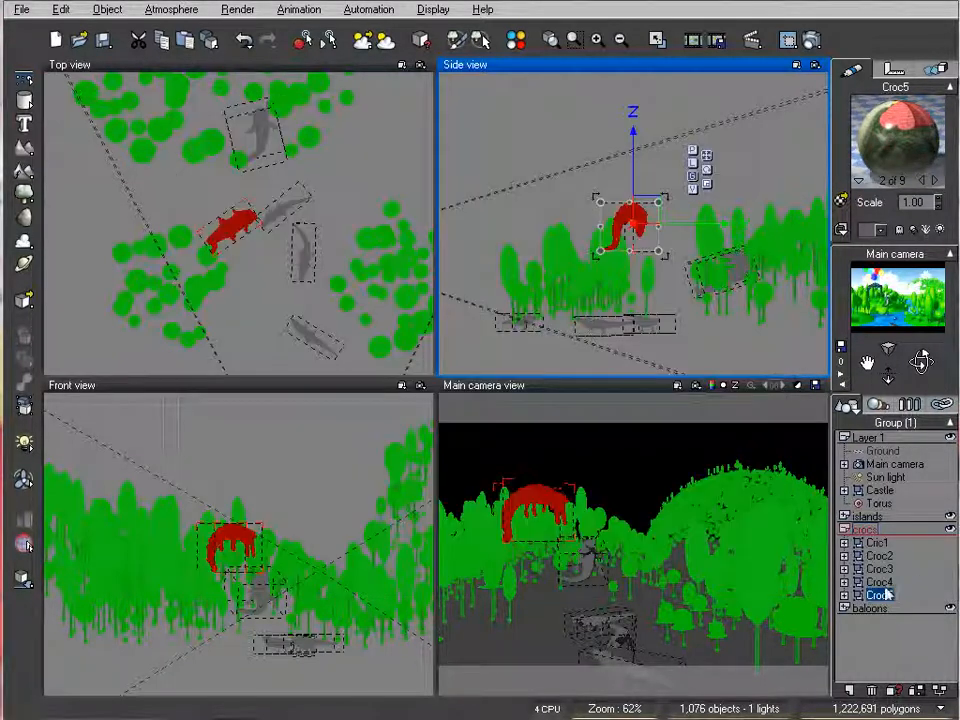
Set the lighting of Croc5's Belly material, the fourth of its nine, to 46% ambient and 19% luminous.
left_click(935, 181)
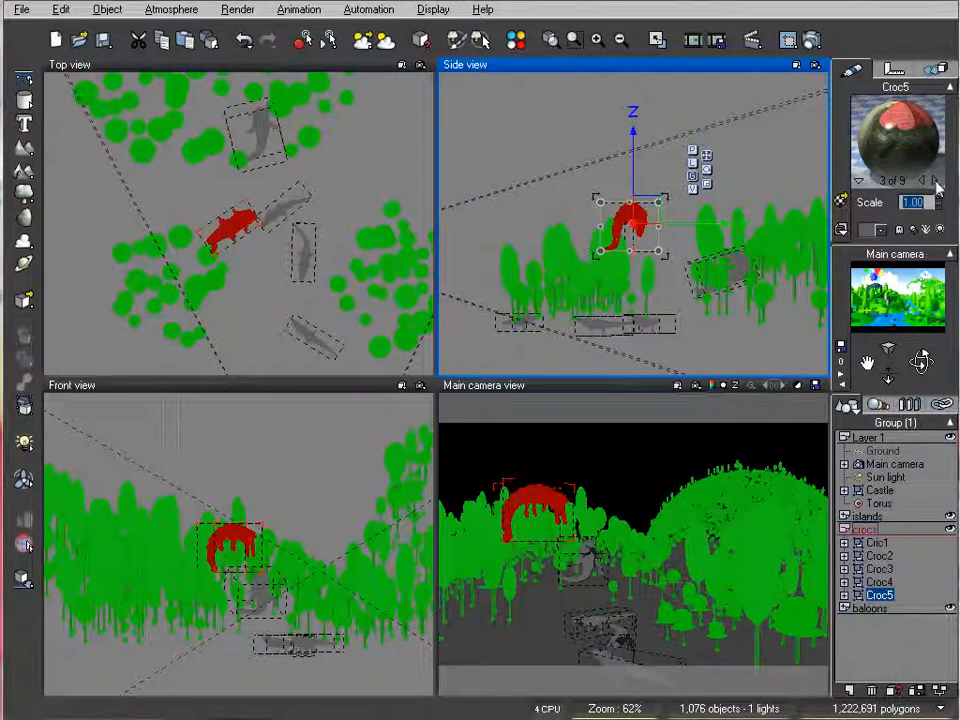
left_click(935, 181)
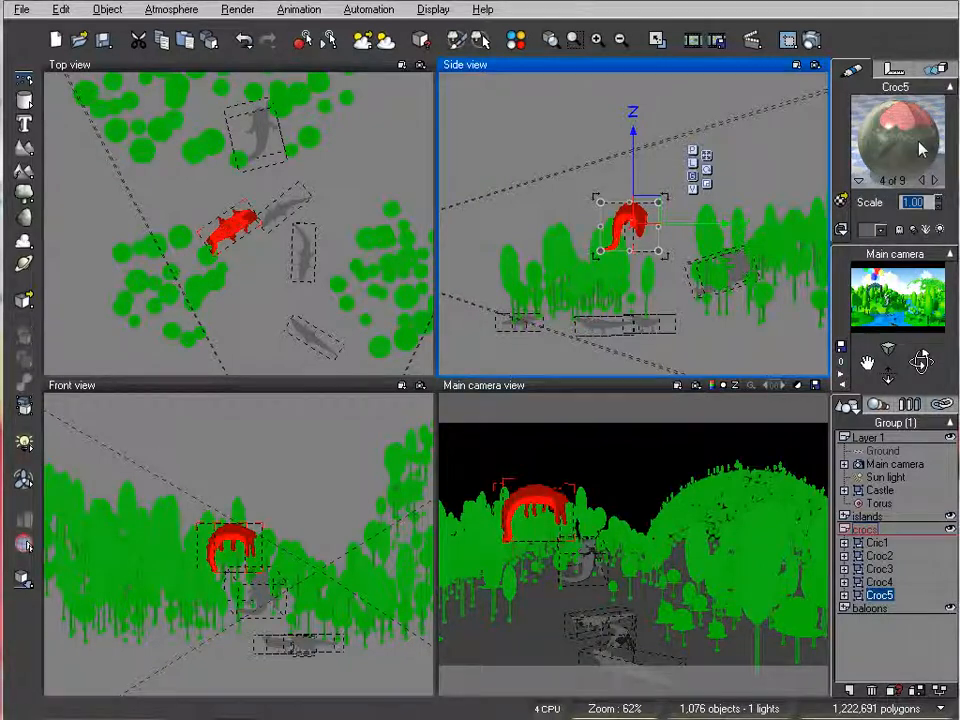
double_click(907, 148)
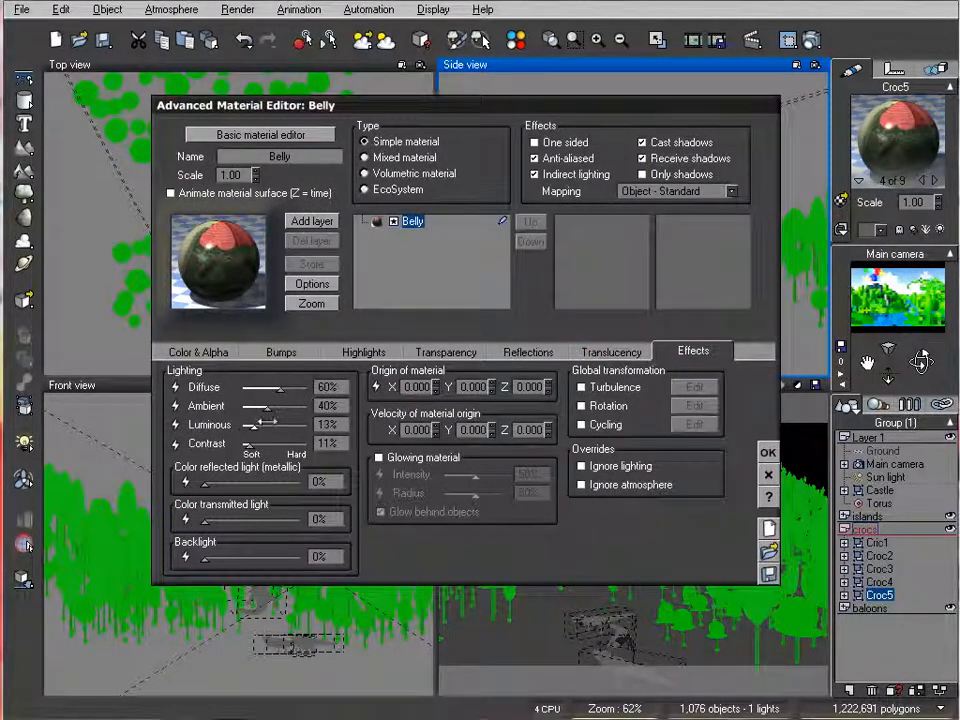
left_click_drag(268, 408, 273, 407)
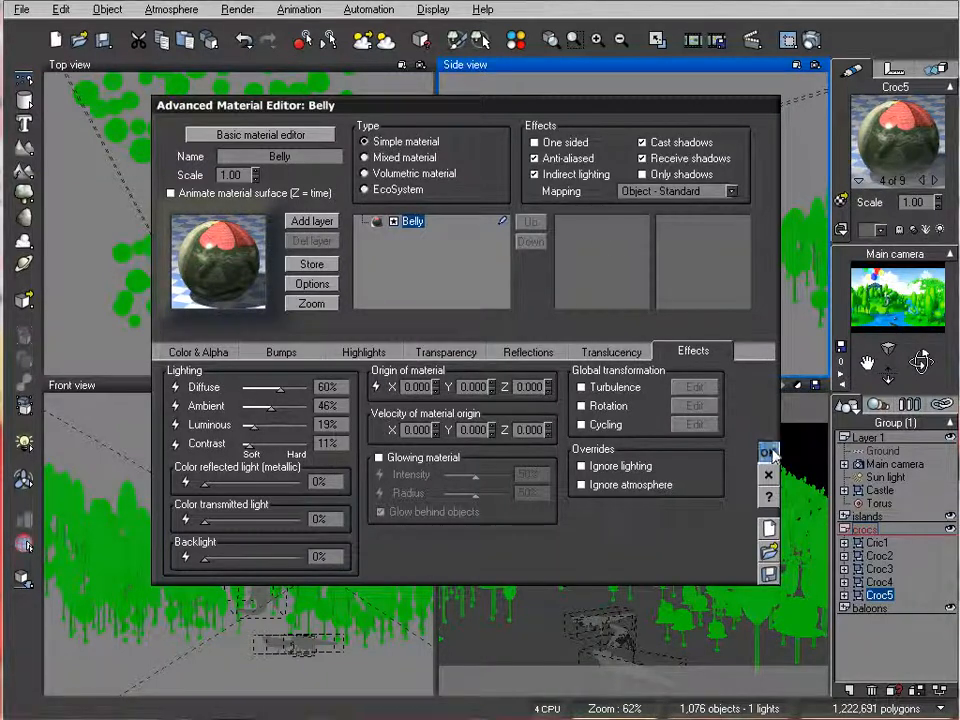
key("Return")
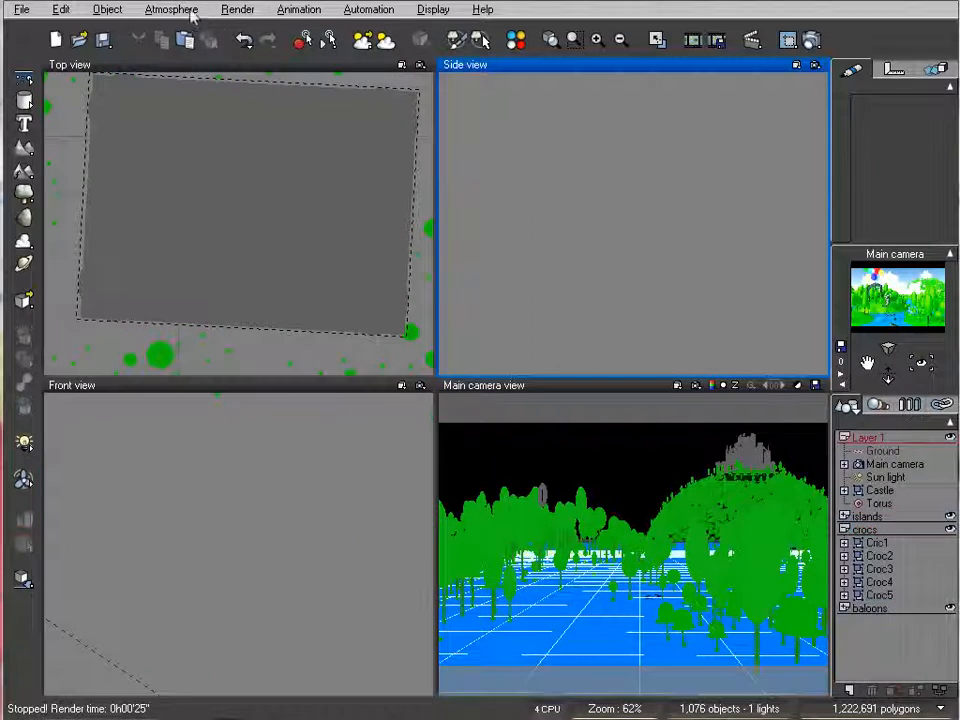
Set the atmosphere's sky dome lighting gain to 0.30 and its light balance to 38%, and review the sun, cloud, haze and wind settings.
left_click(190, 14)
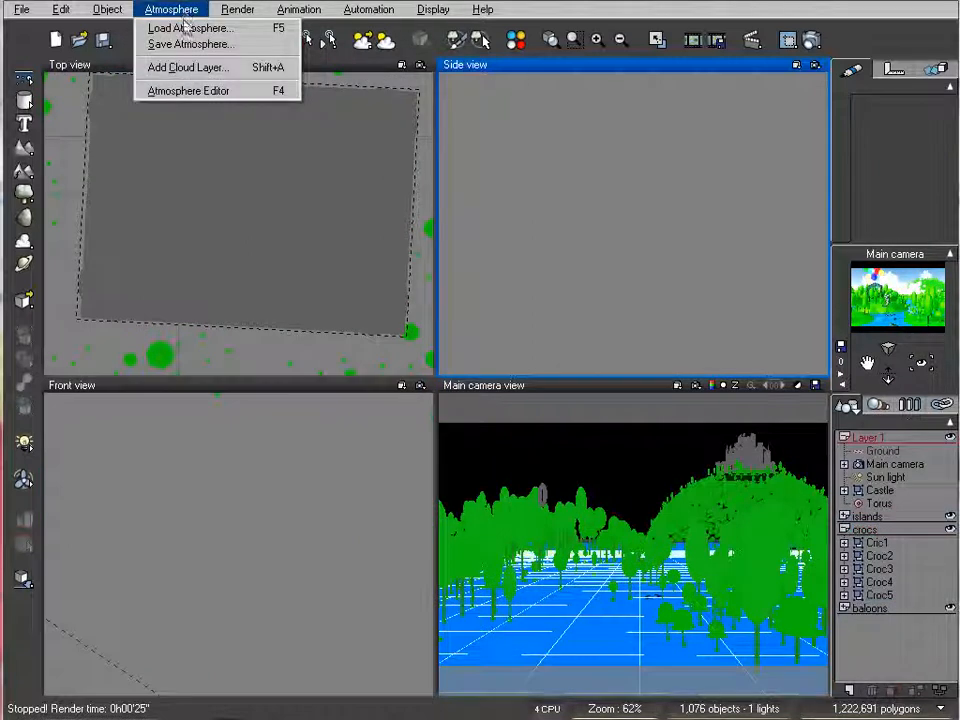
left_click(205, 89)
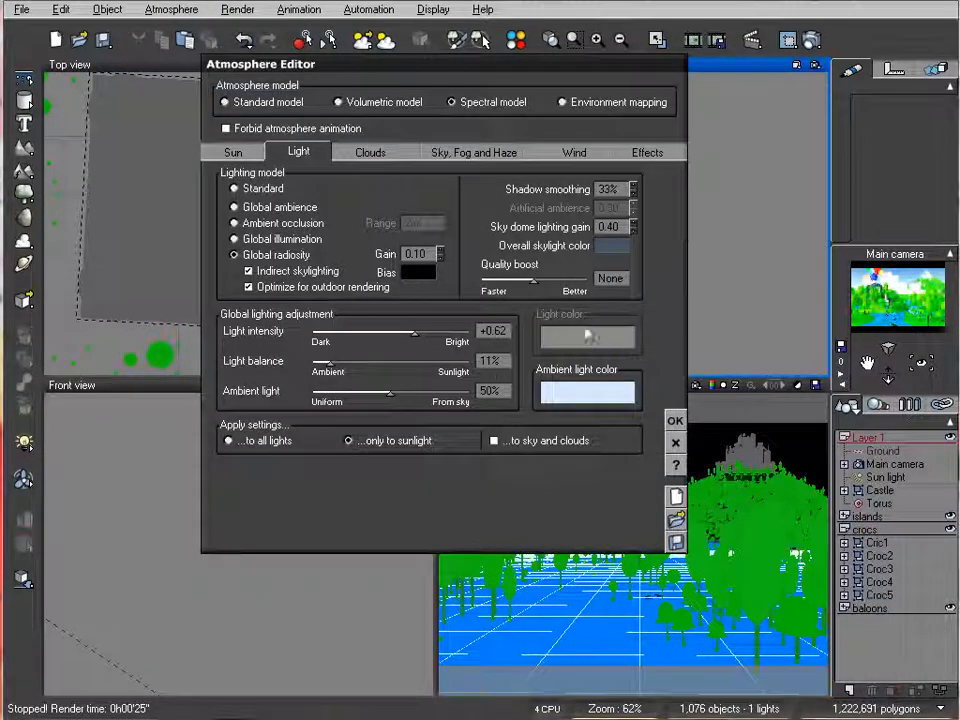
left_click(633, 226)
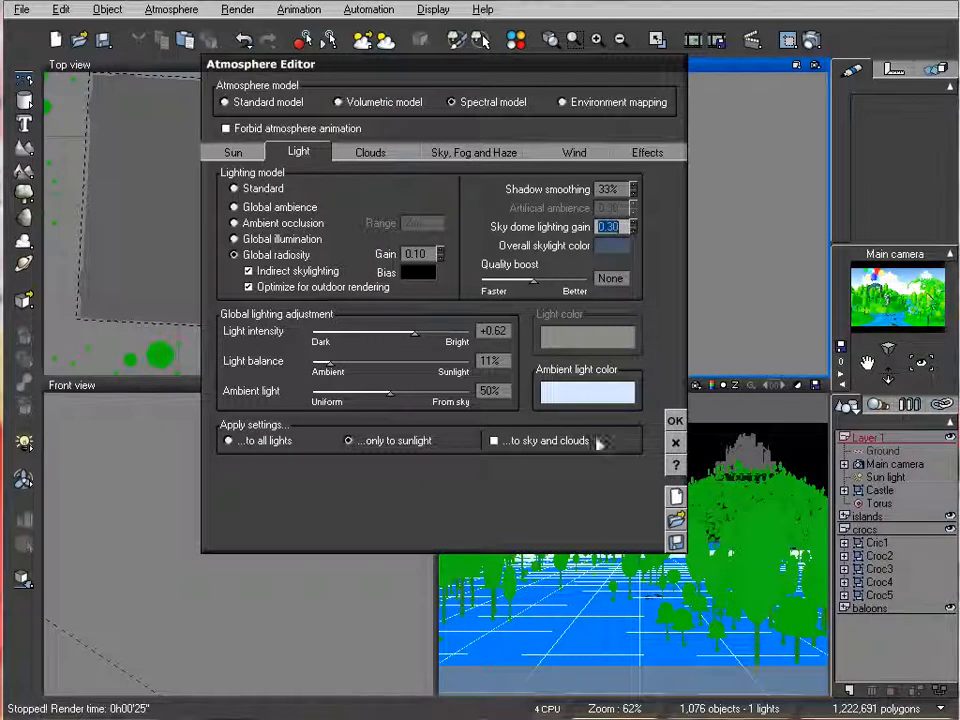
left_click_drag(332, 362, 376, 355)
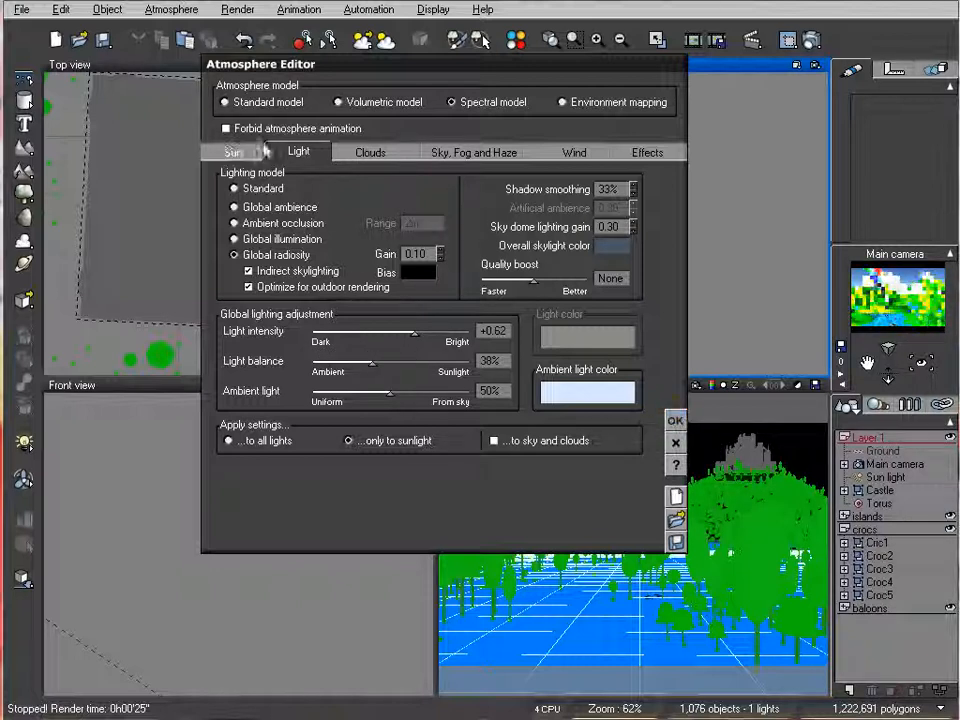
left_click(240, 152)
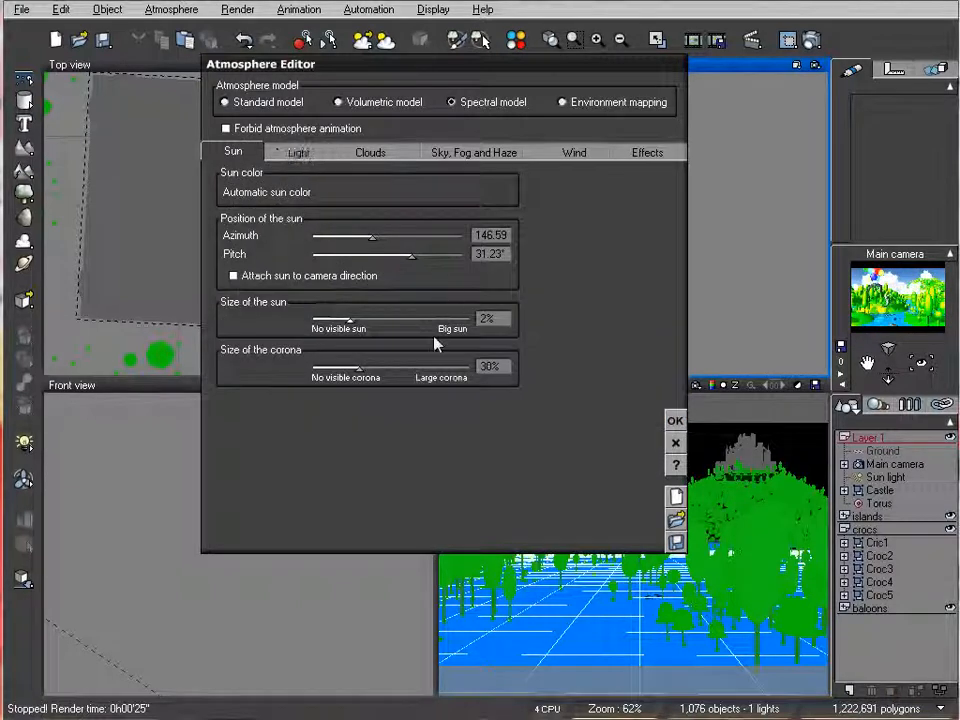
left_click(298, 152)
left_click(366, 152)
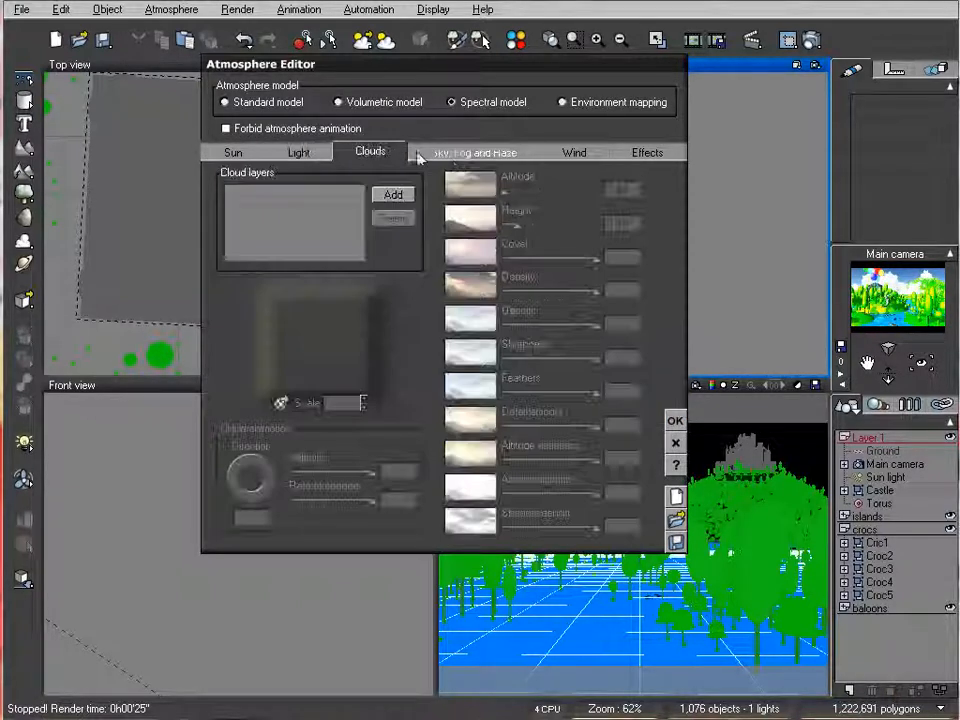
left_click(475, 152)
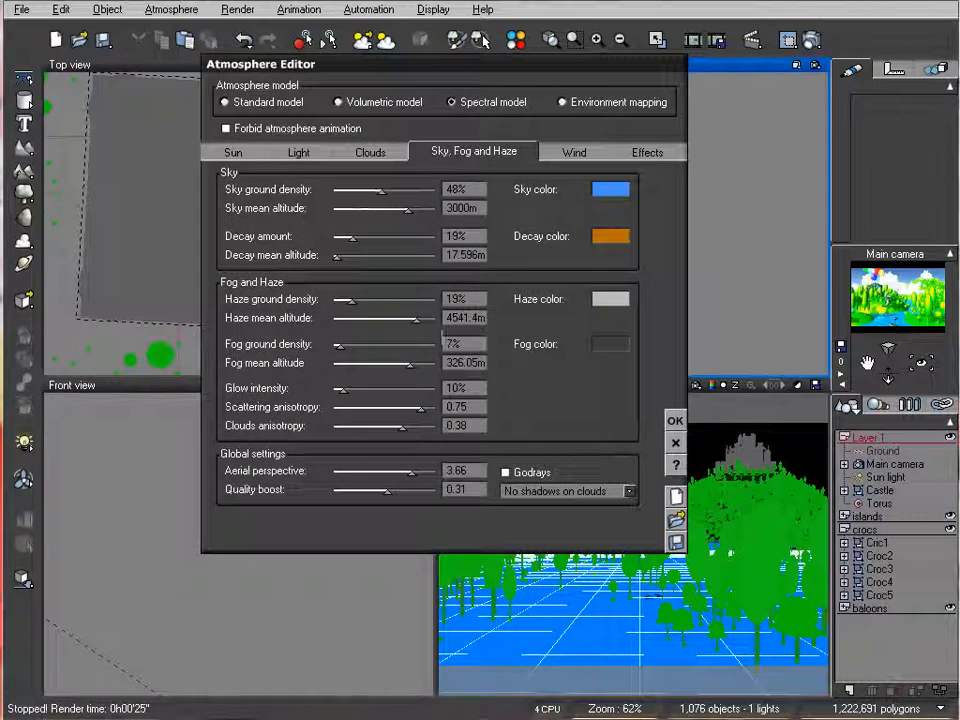
left_click(574, 152)
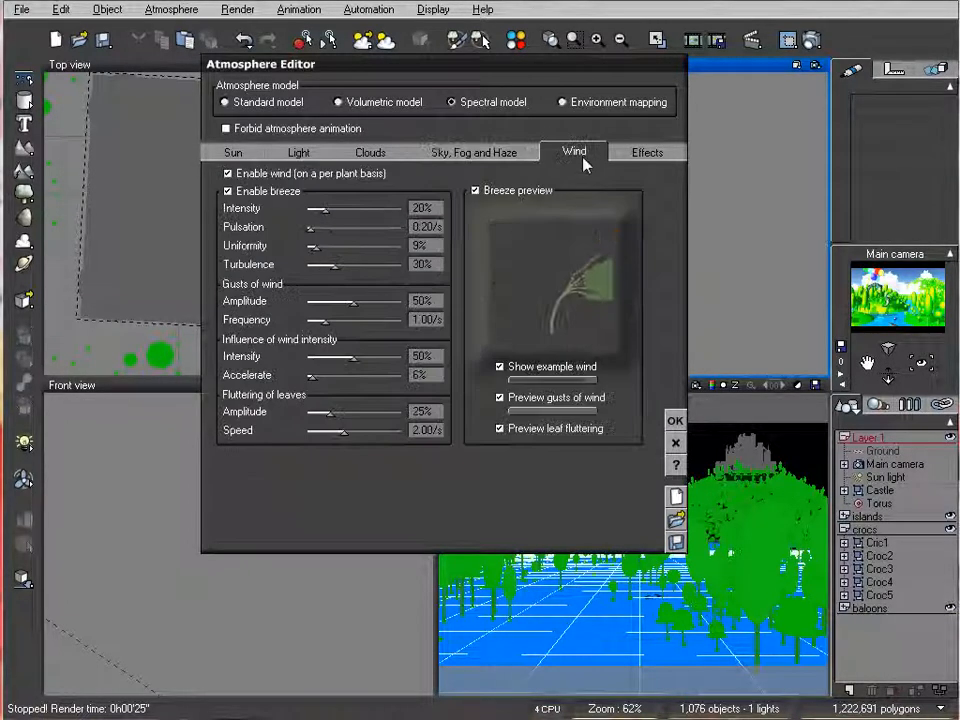
left_click(675, 420)
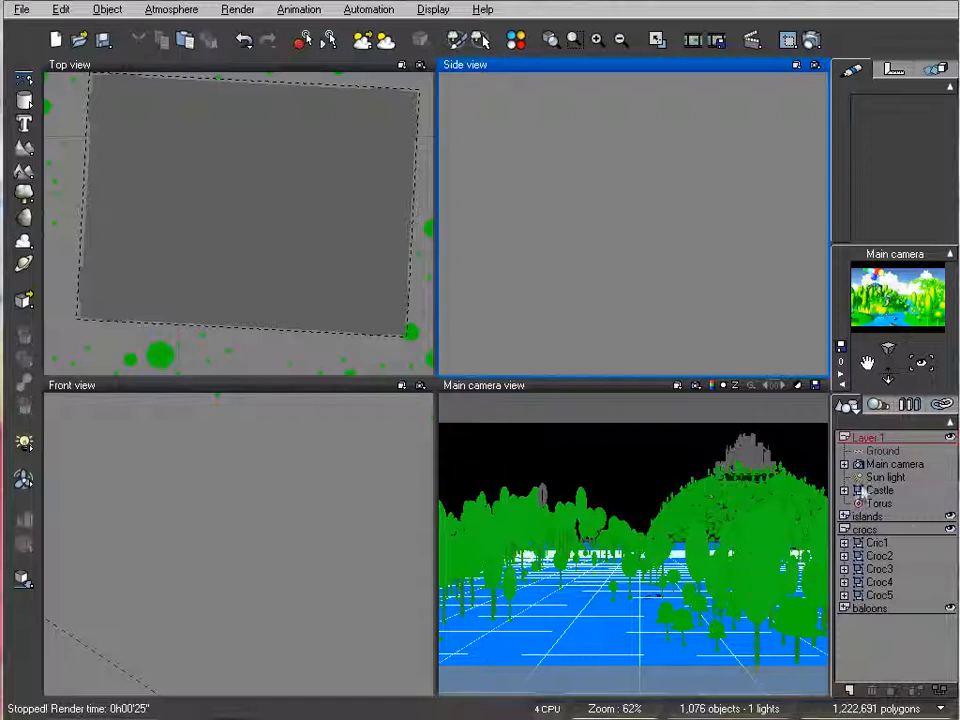
Set the first EcoSystem material's lighting to 47% ambient and 17% luminous, and the second's to 66% diffuse, 57% ambient and 10% luminous.
left_click(884, 408)
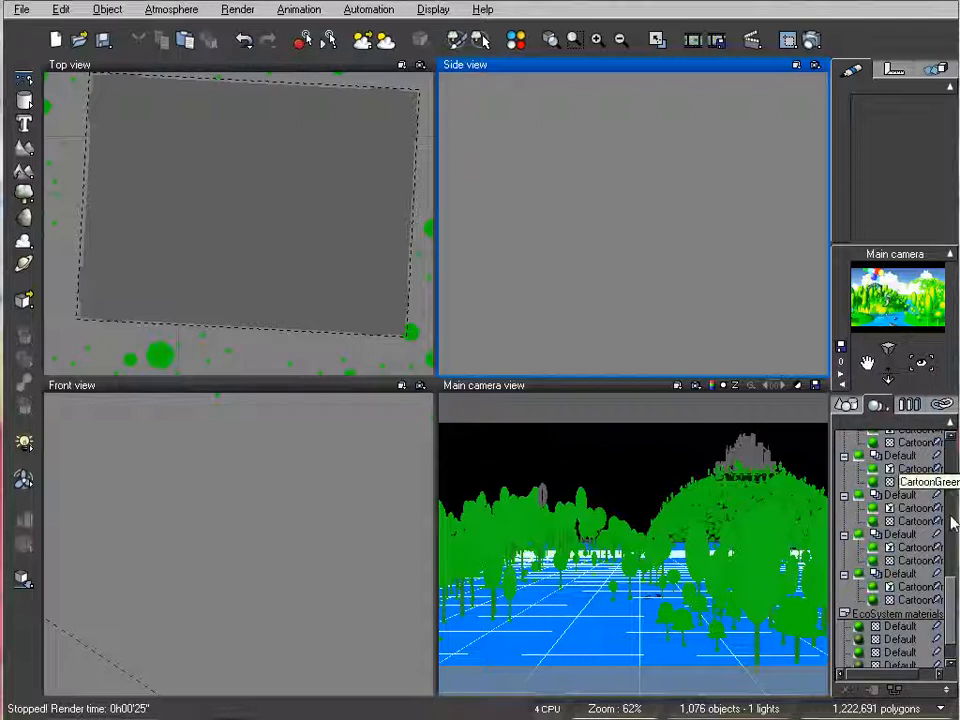
mouse_move(953, 590)
left_mouse_down()
mouse_move(954, 439)
mouse_move(955, 614)
left_mouse_up()
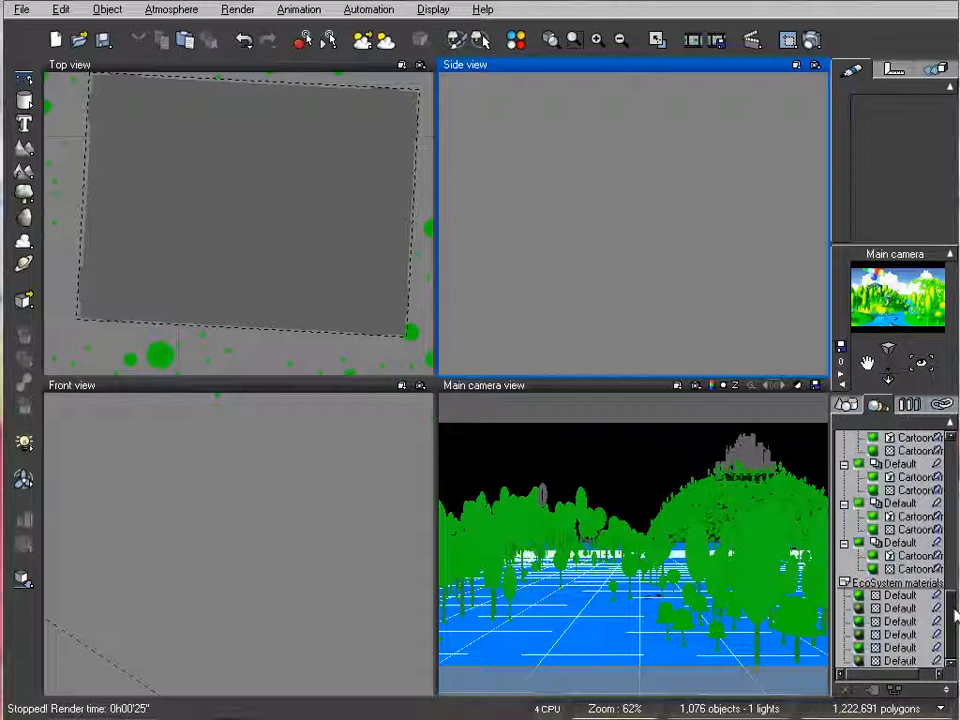
double_click(878, 597)
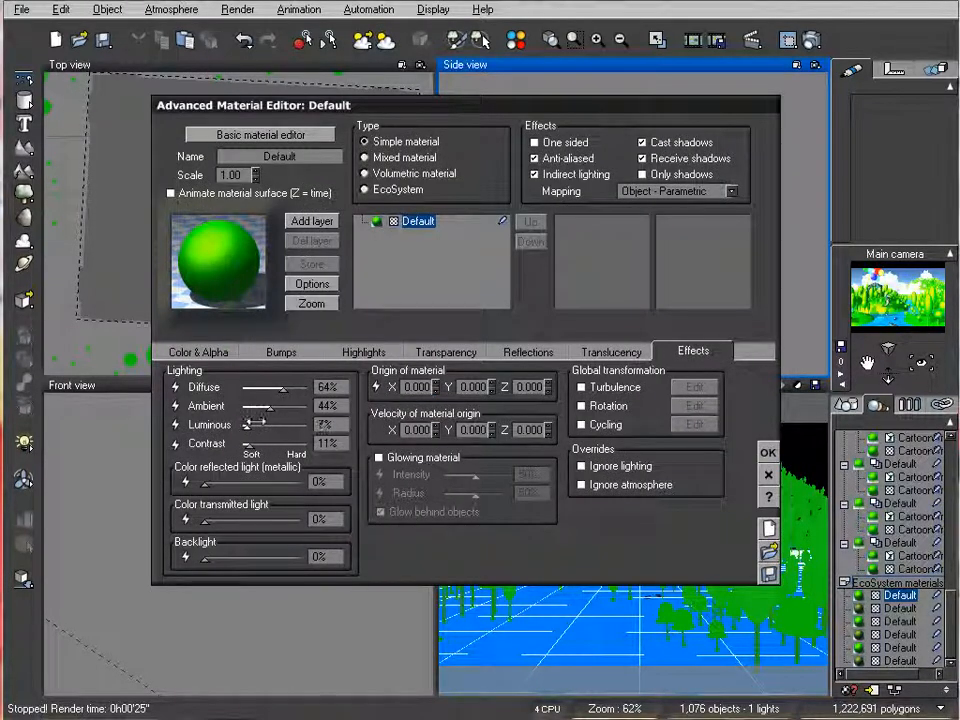
left_click_drag(258, 423, 270, 408)
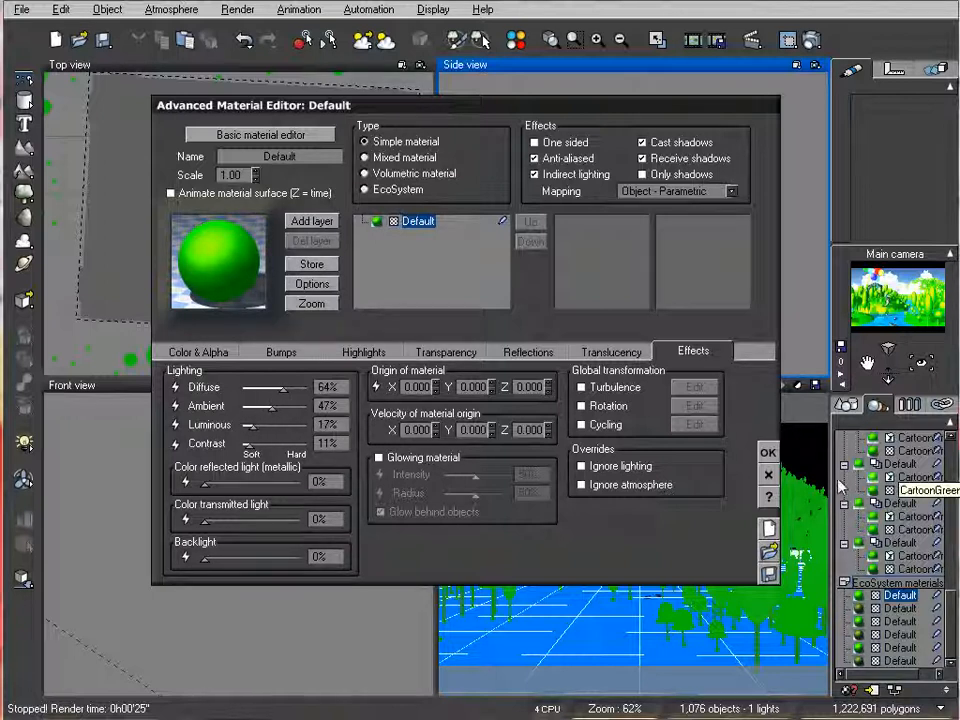
left_click(767, 452)
double_click(888, 608)
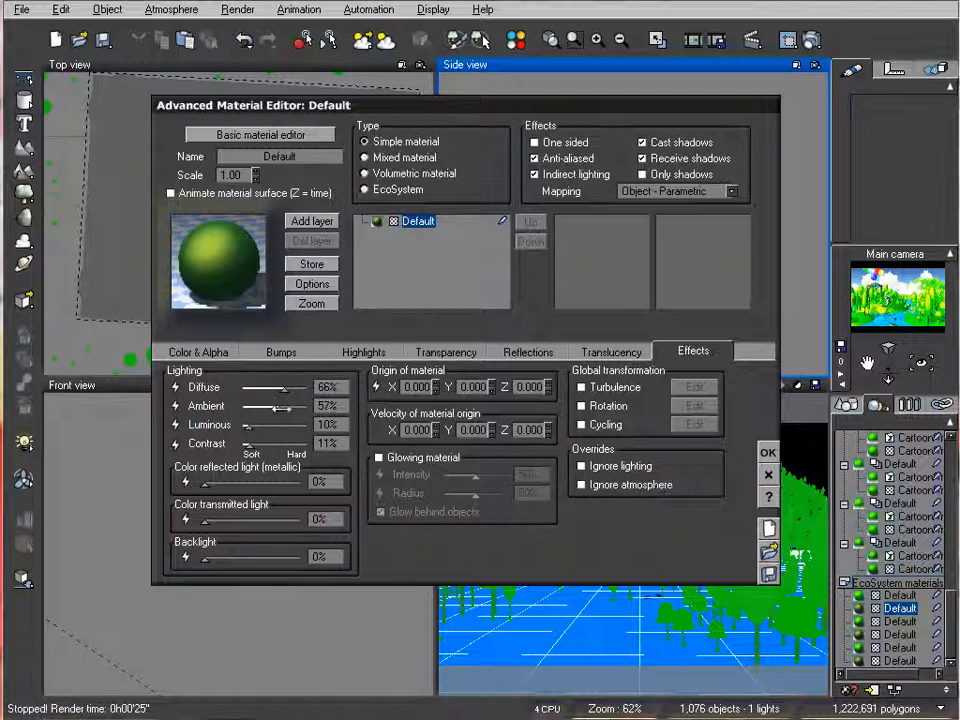
left_click(768, 452)
Set the third EcoSystem material's lighting to 67% diffuse, 51% ambient and 20% luminous, and the fifth's to 51% ambient and 19% luminous.
double_click(899, 621)
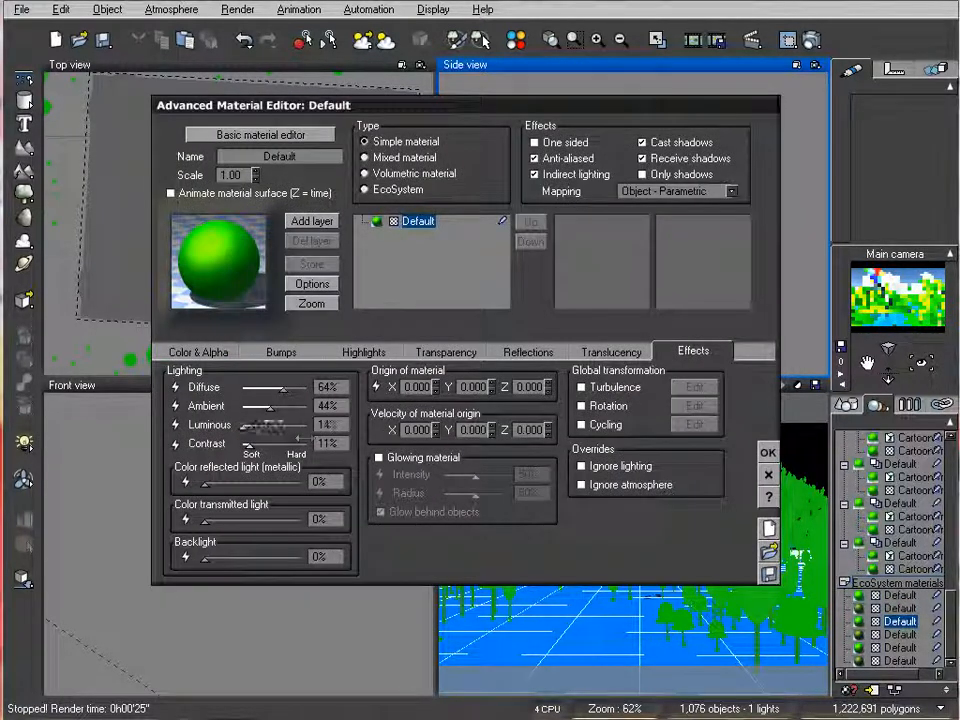
left_click_drag(271, 408, 286, 389)
left_click(768, 452)
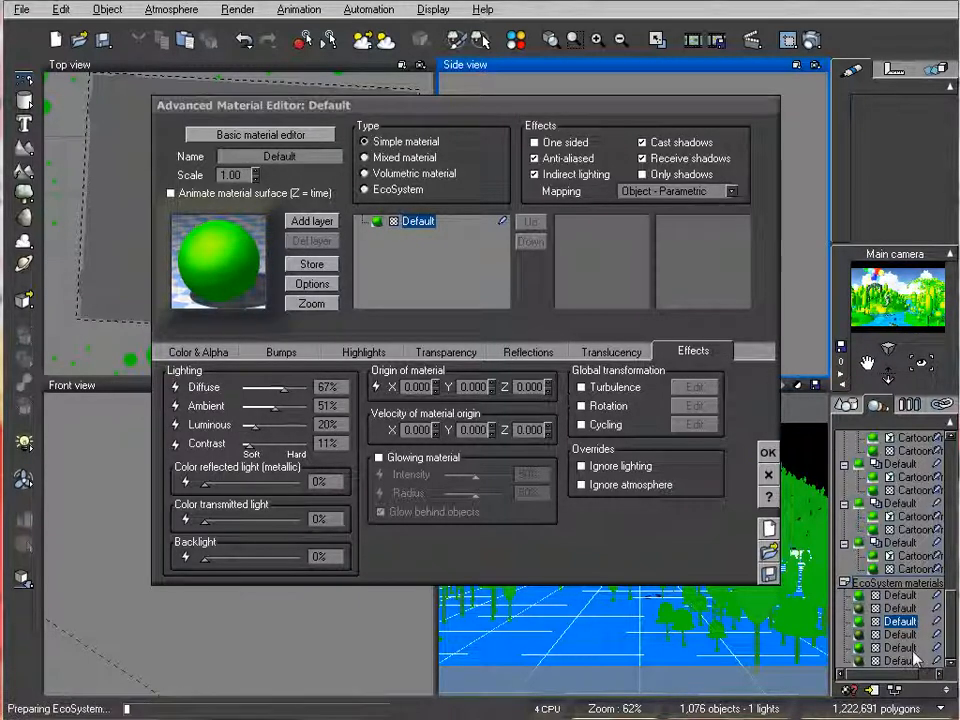
left_click(877, 648)
double_click(877, 648)
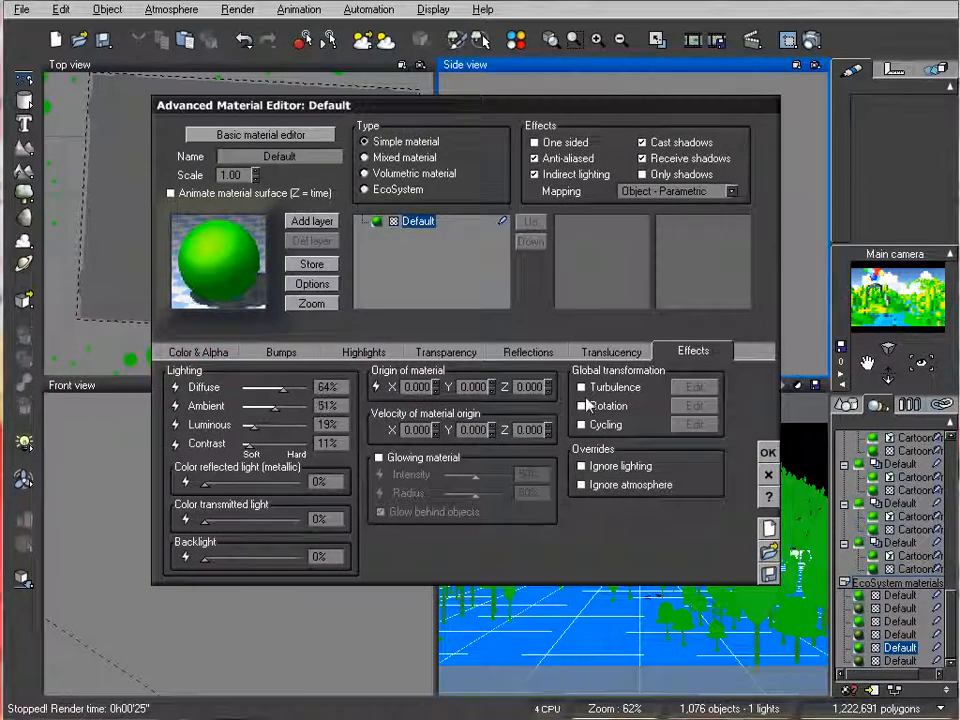
left_click(768, 452)
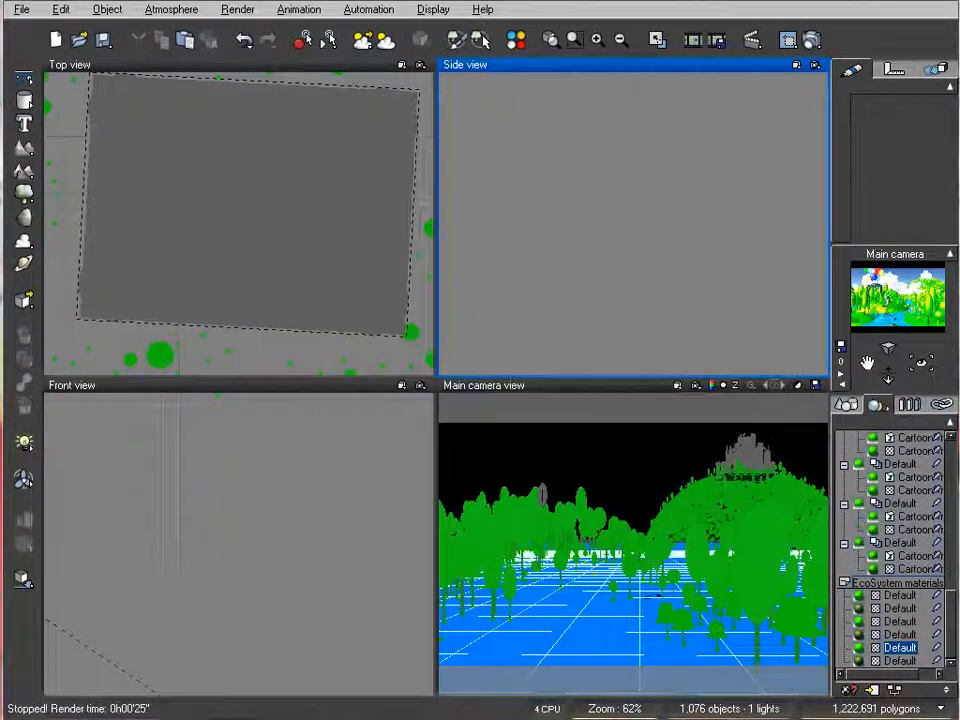
Render the scene from the main camera and reposition the render display to inspect the whole image.
left_click(811, 40)
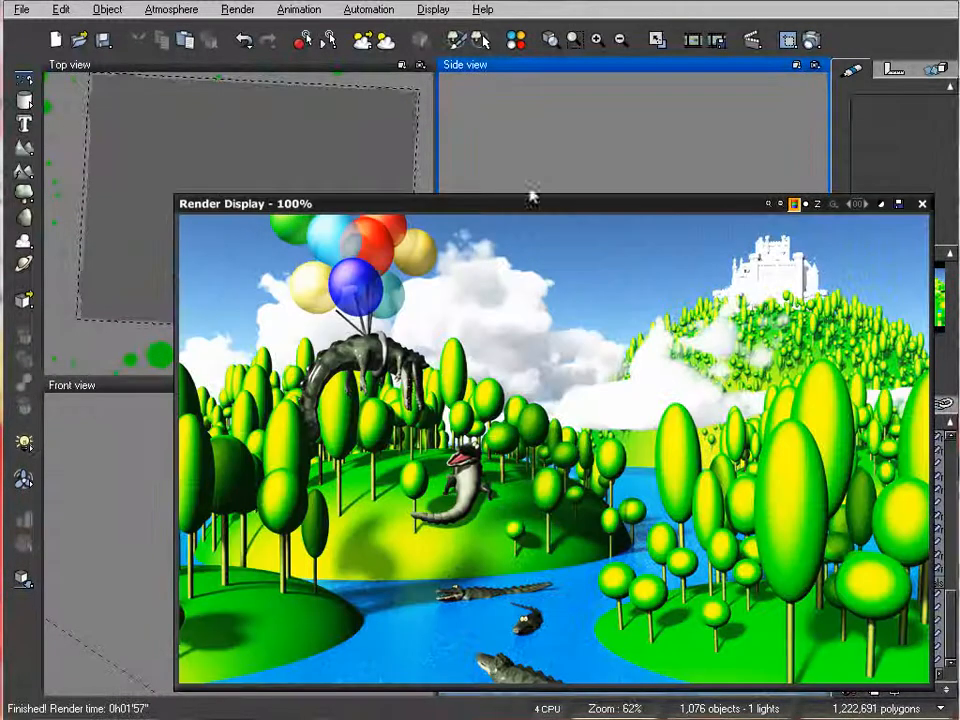
left_click_drag(529, 199, 458, 146)
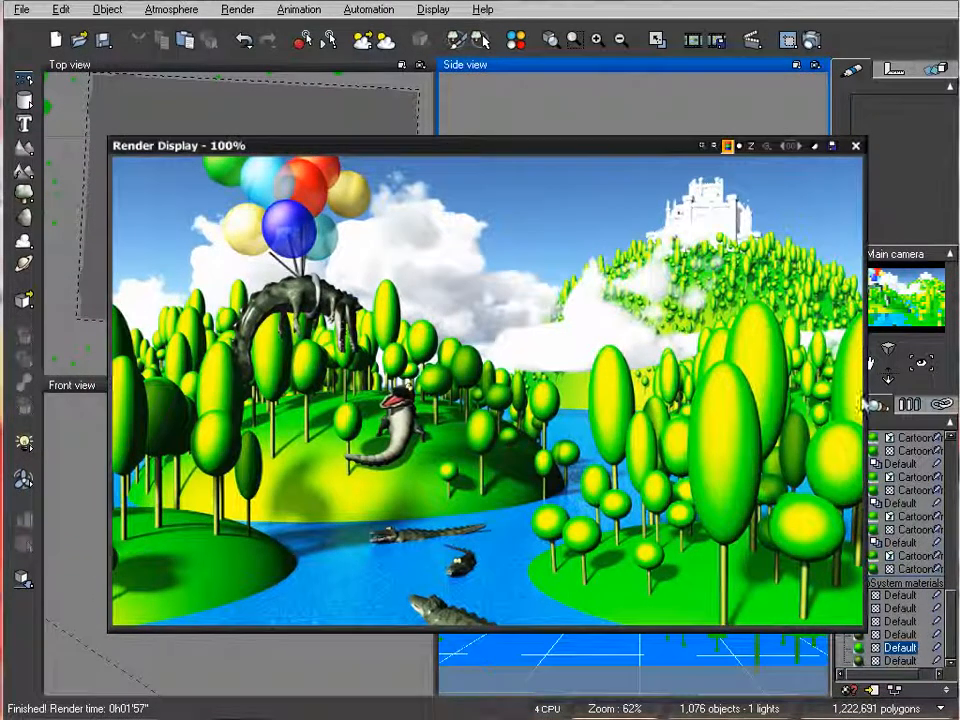